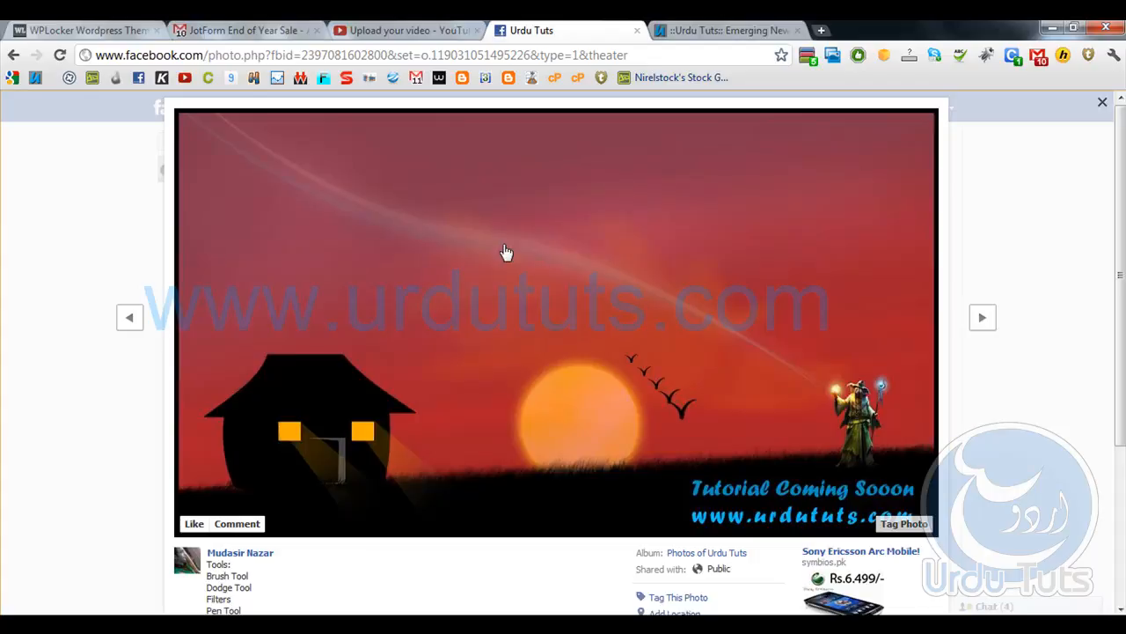
- Review the source files SS-clouds-brushes, House Shape and character_wizard in the new tutorial folder, comparing them with the finished picture
{"action": "left_click", "coordinate": [154, 528]}
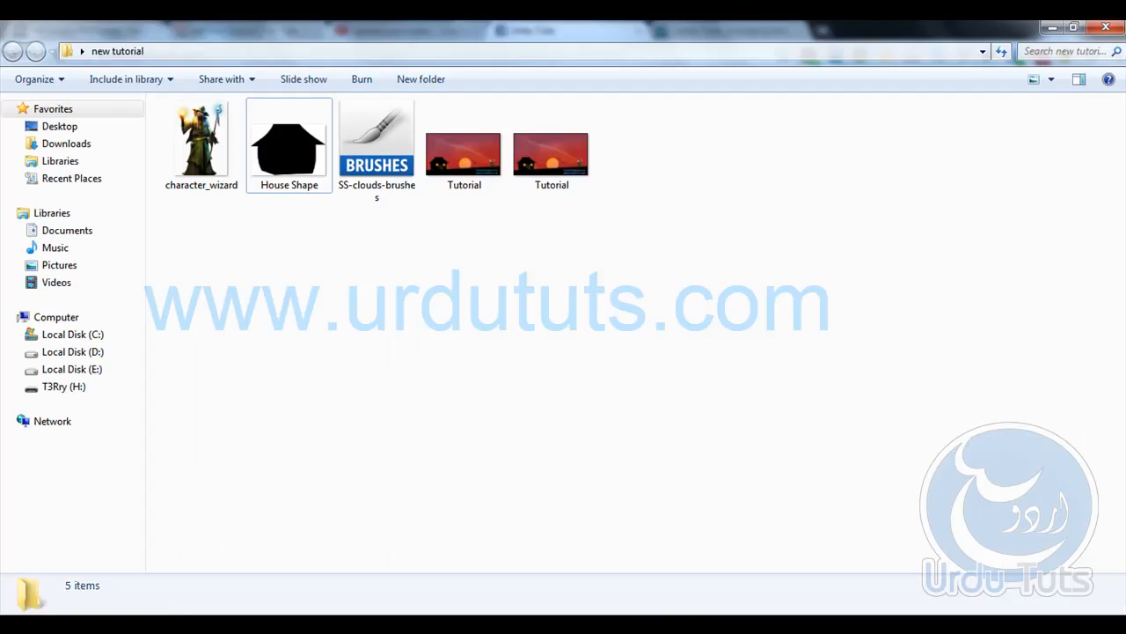
{"action": "left_click", "coordinate": [367, 195]}
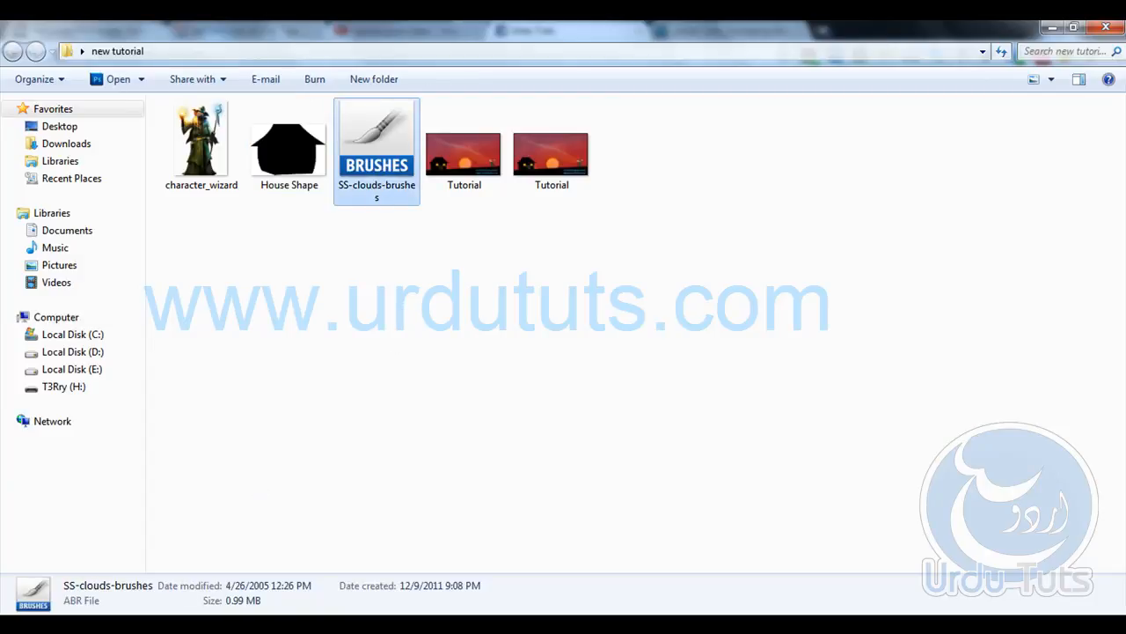
{"action": "key", "text": "alt+Tab"}
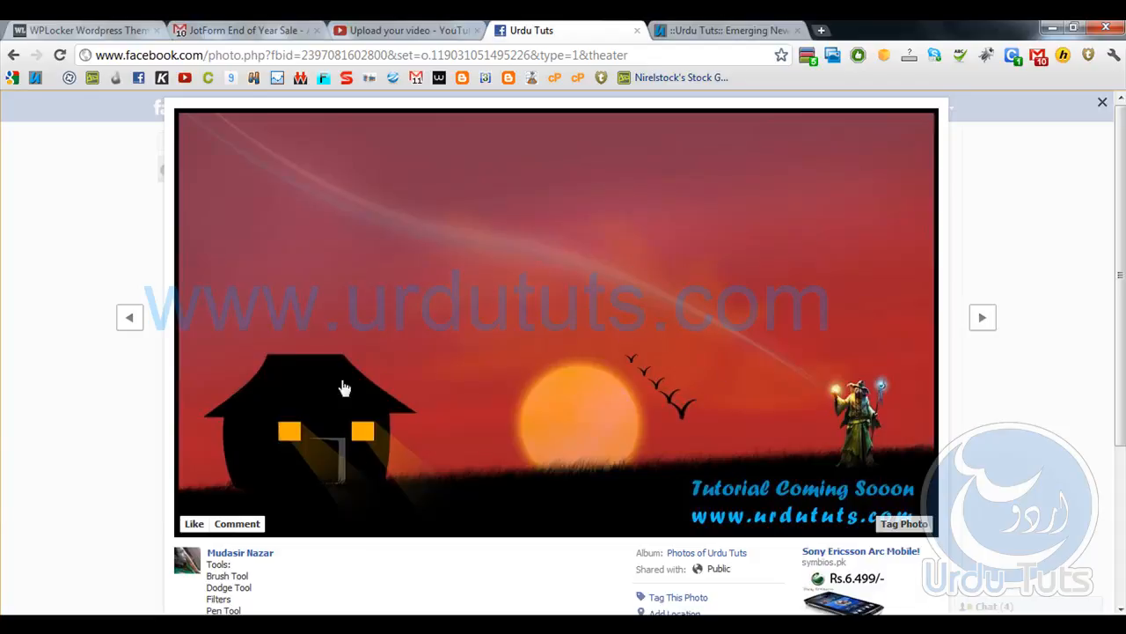
{"action": "key", "text": "alt+Tab"}
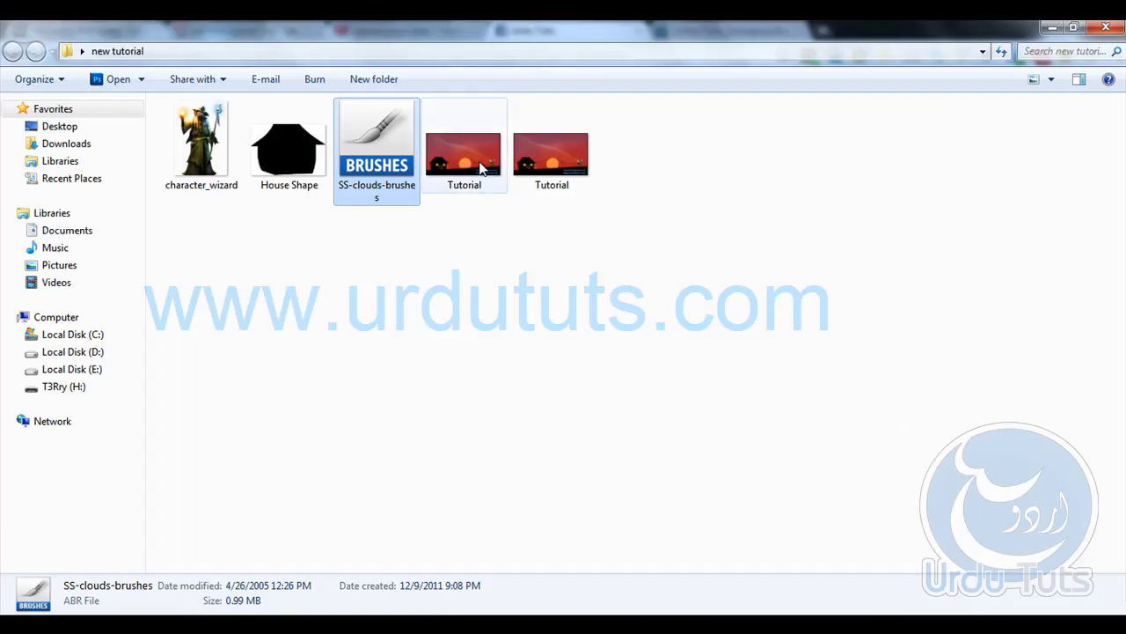
{"action": "left_click", "coordinate": [430, 190]}
{"action": "left_click", "coordinate": [414, 161]}
{"action": "left_click", "coordinate": [294, 140]}
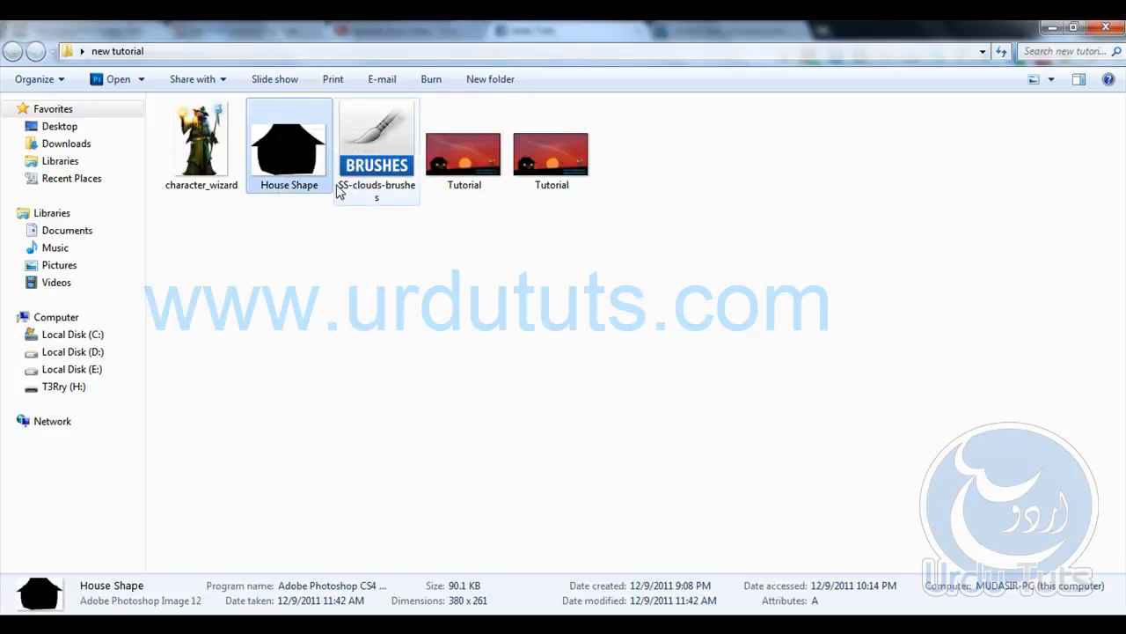
{"action": "left_click", "coordinate": [268, 291]}
{"action": "left_click", "coordinate": [201, 145]}
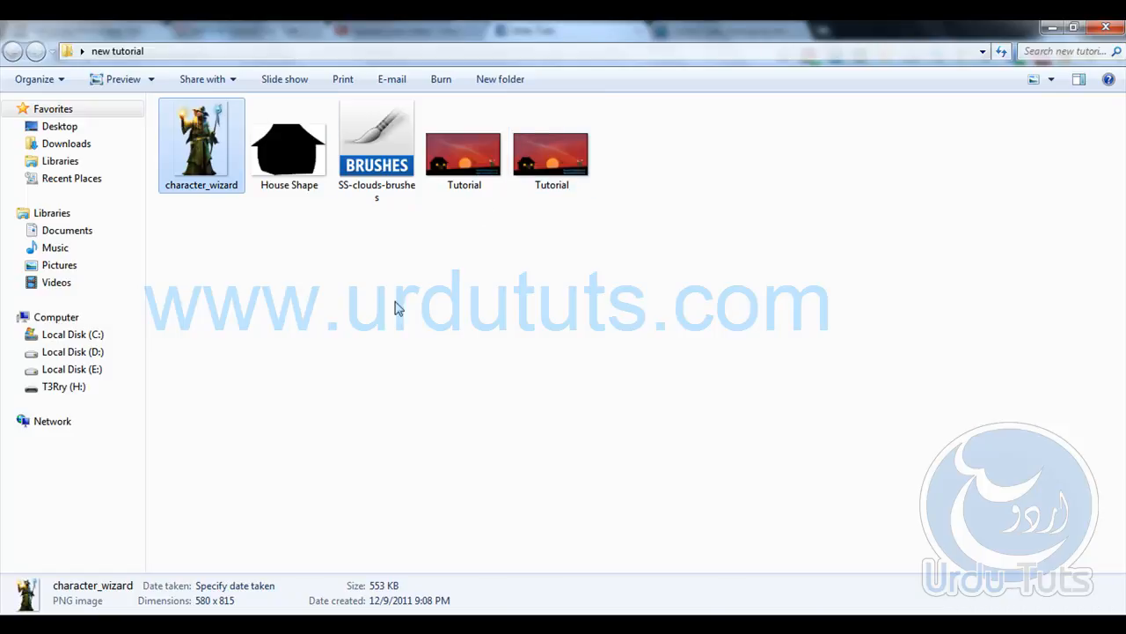
- Switch to Photoshop and look over the Paint Bucket, Smudge, Brush and Dodge tools needed for the scene
{"action": "left_click", "coordinate": [120, 624]}
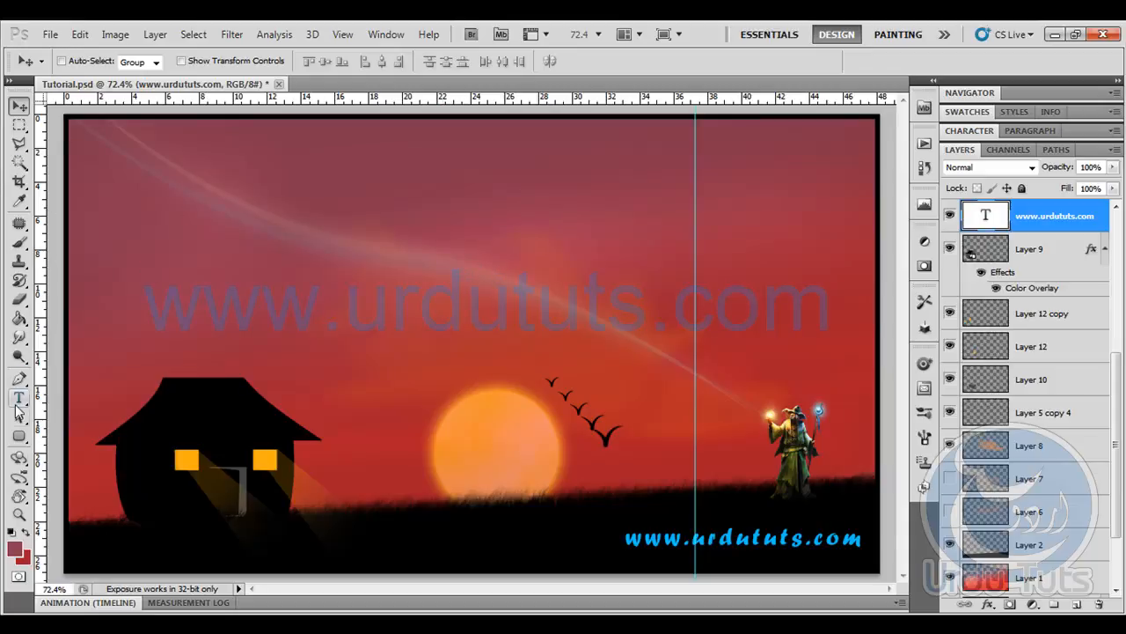
{"action": "left_click", "coordinate": [17, 320]}
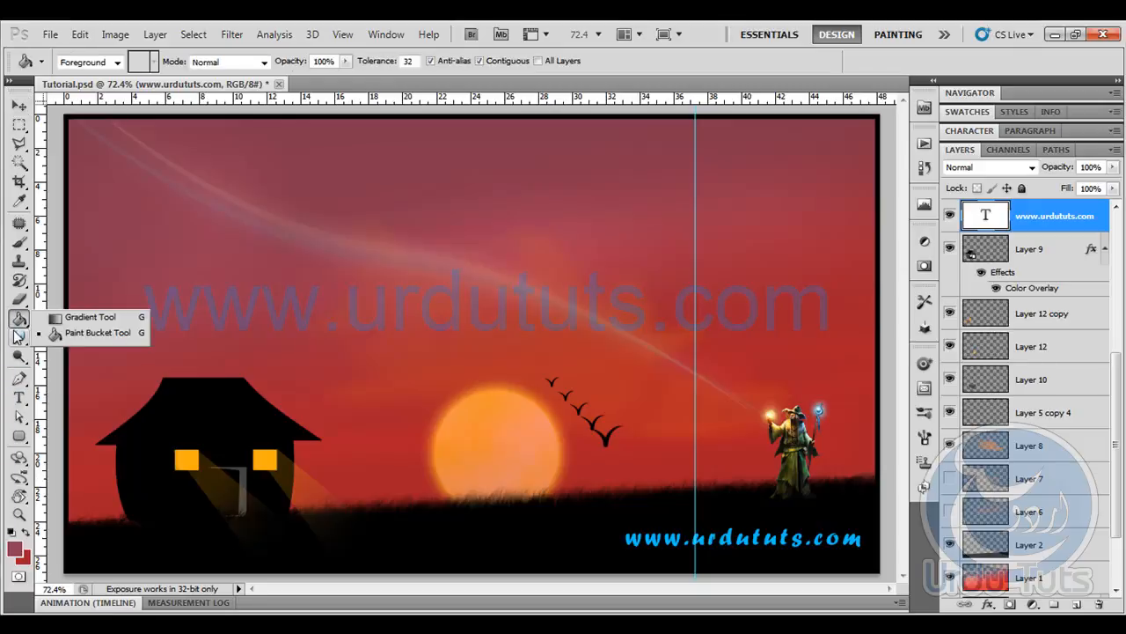
{"action": "left_click", "coordinate": [18, 337]}
{"action": "left_click", "coordinate": [88, 368]}
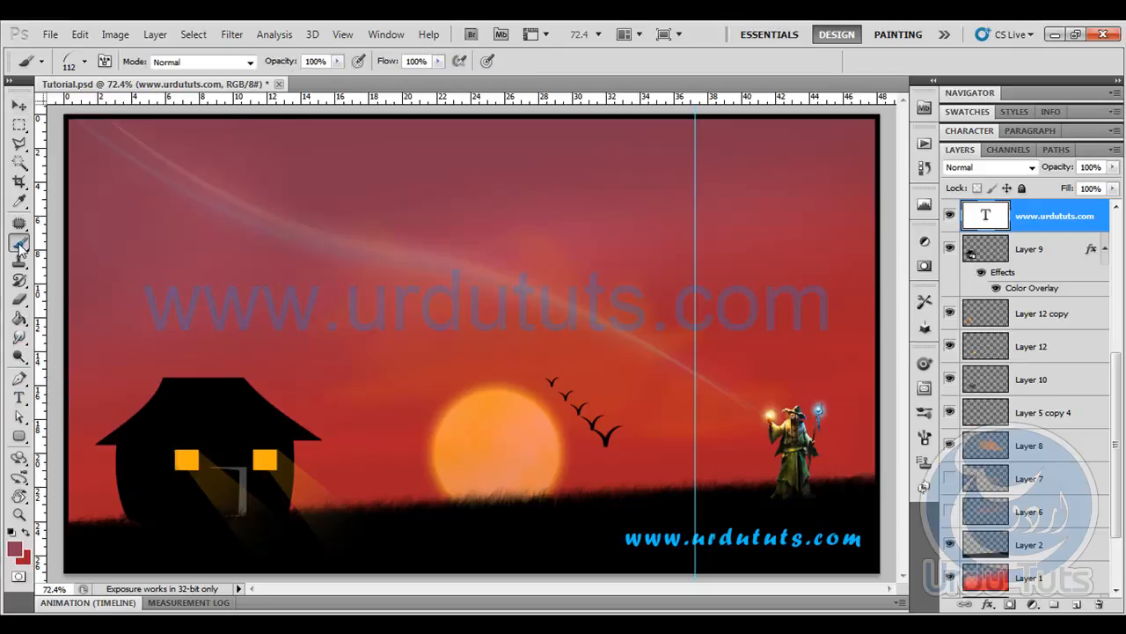
{"action": "left_click", "coordinate": [18, 356]}
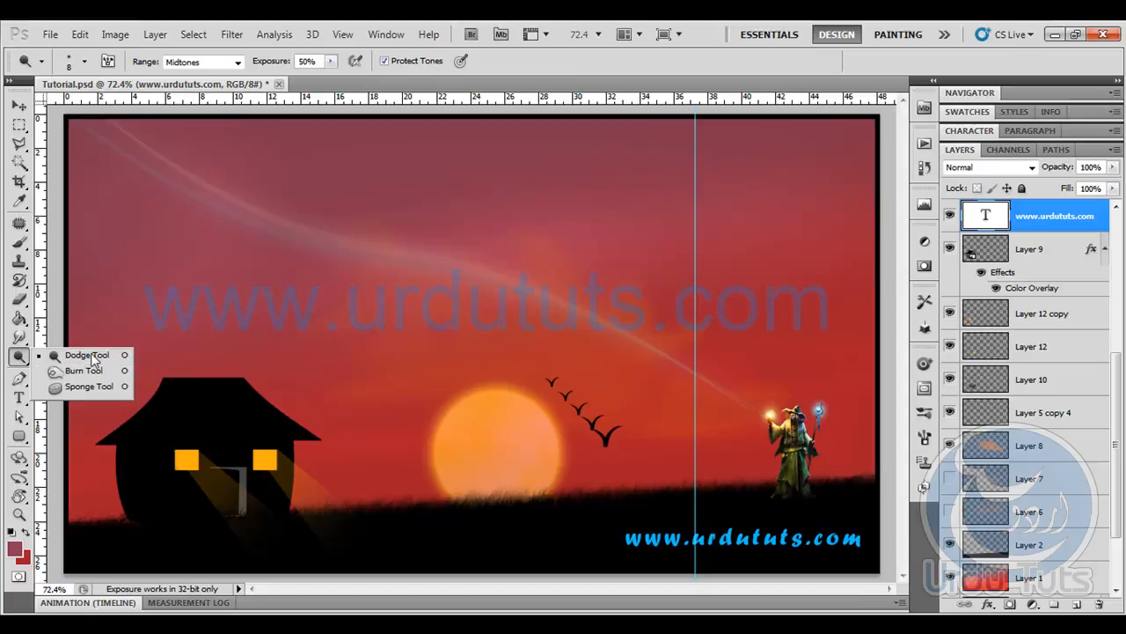
{"action": "left_click", "coordinate": [432, 340]}
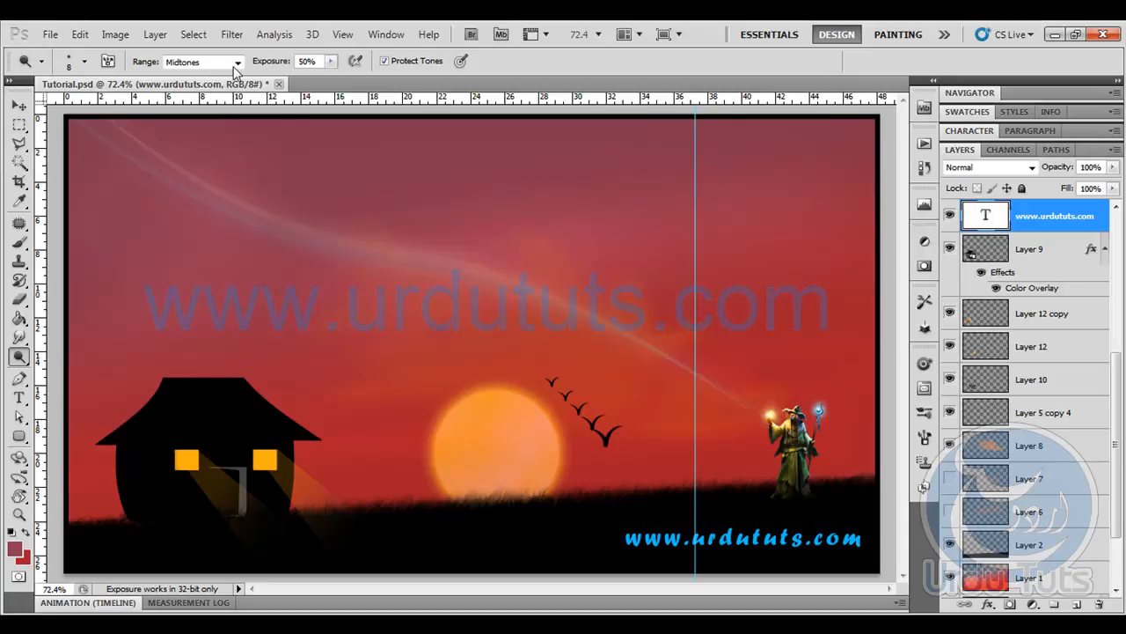
- Create a new RGB document named back, 1366 by 768 pixels at 72 pixels/inch, with a white background
{"action": "left_click", "coordinate": [60, 41]}
{"action": "left_click", "coordinate": [60, 53]}
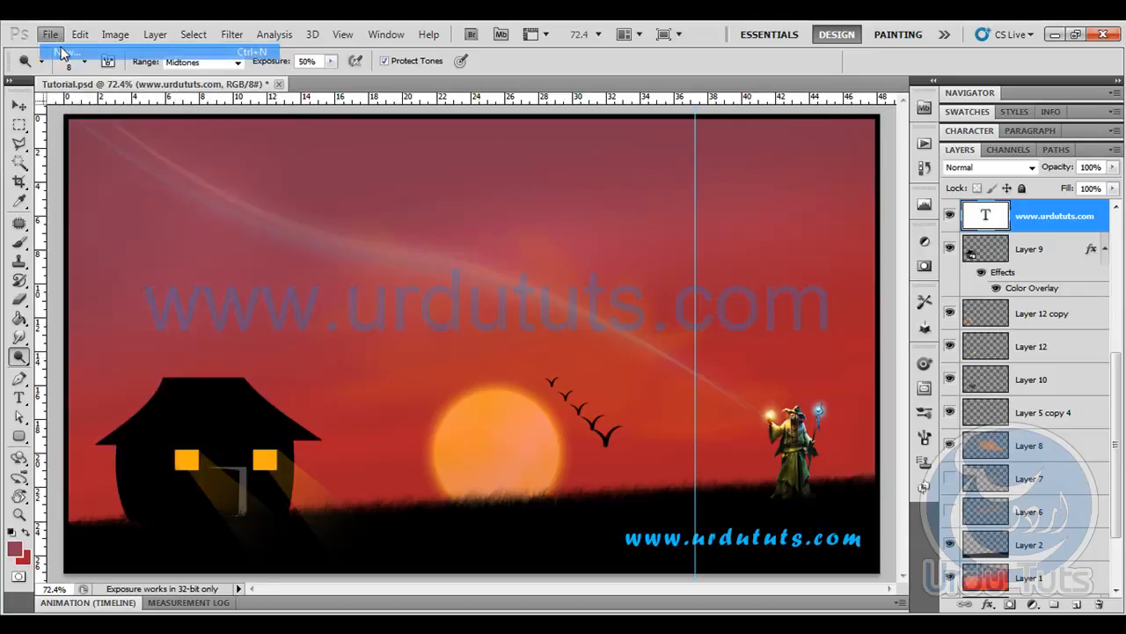
{"action": "double_click", "coordinate": [520, 257]}
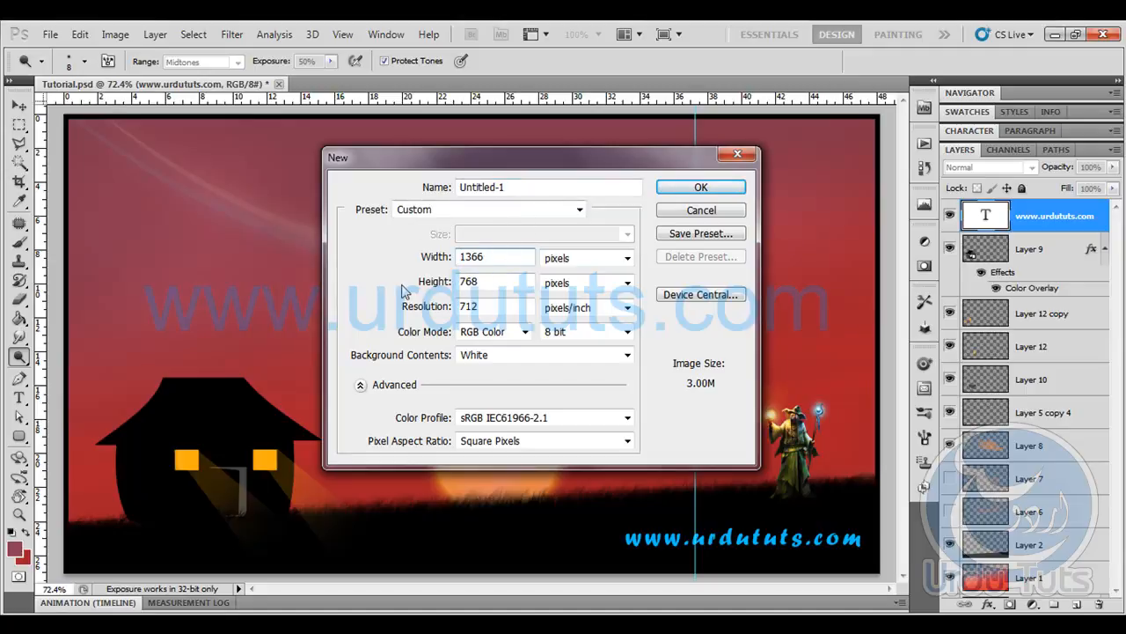
{"action": "double_click", "coordinate": [519, 278]}
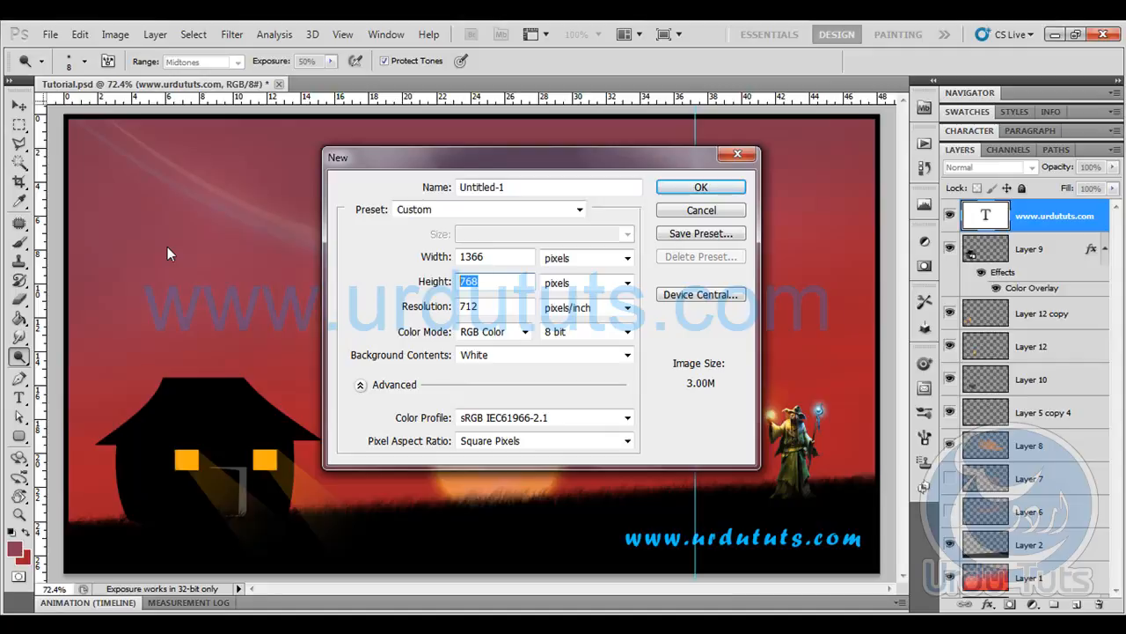
{"action": "double_click", "coordinate": [508, 305]}
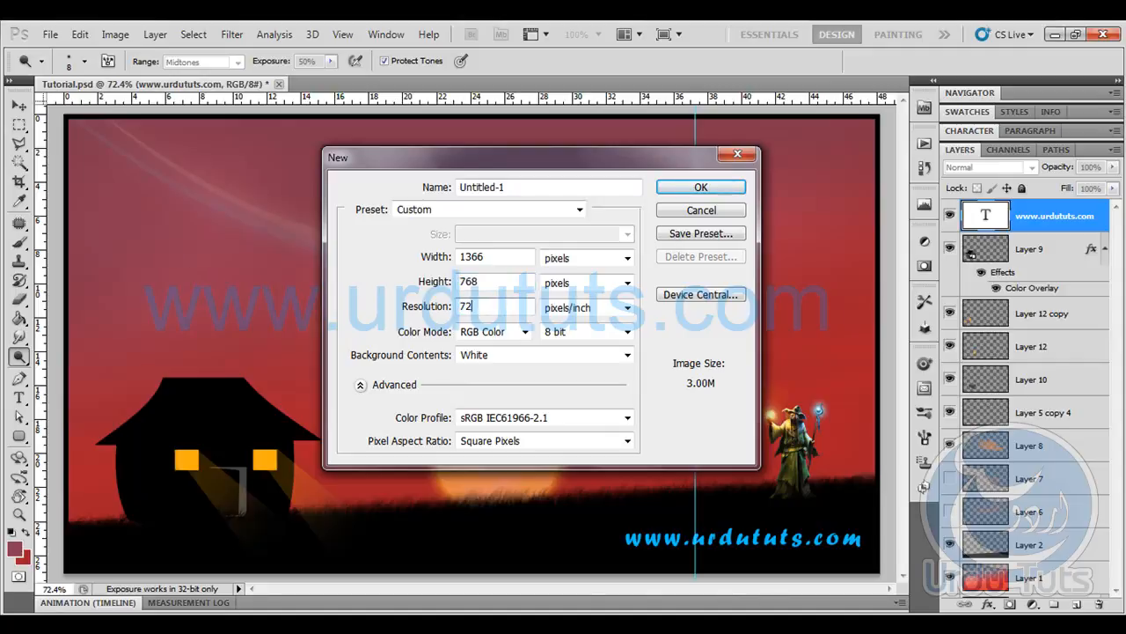
{"action": "left_click", "coordinate": [503, 334]}
{"action": "left_click", "coordinate": [417, 305]}
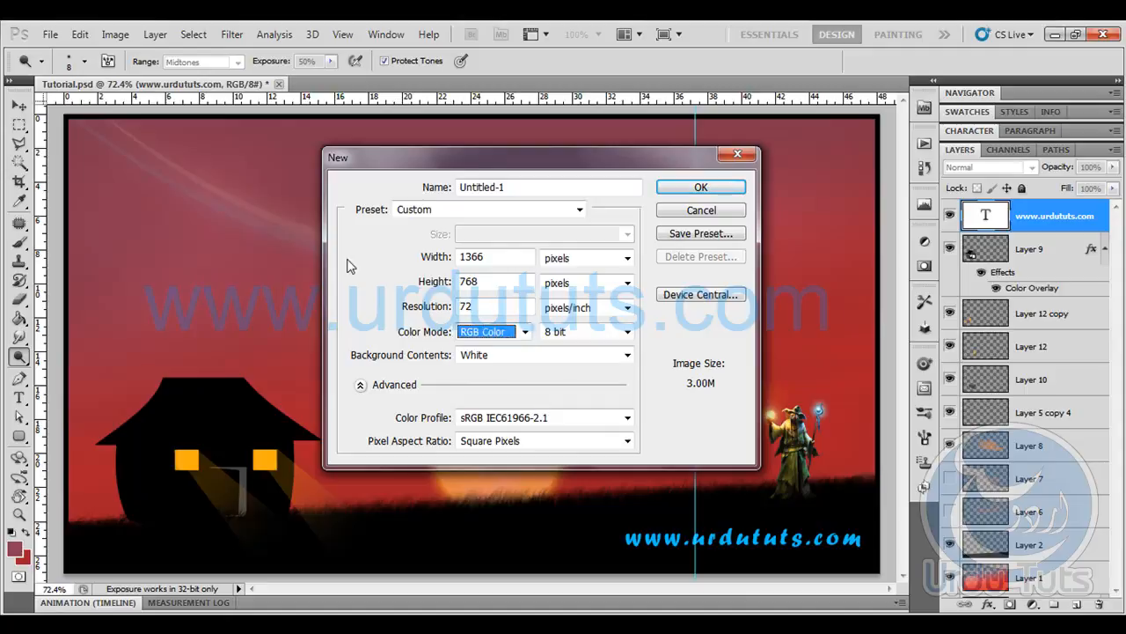
{"action": "double_click", "coordinate": [526, 184]}
{"action": "type", "text": "back"}
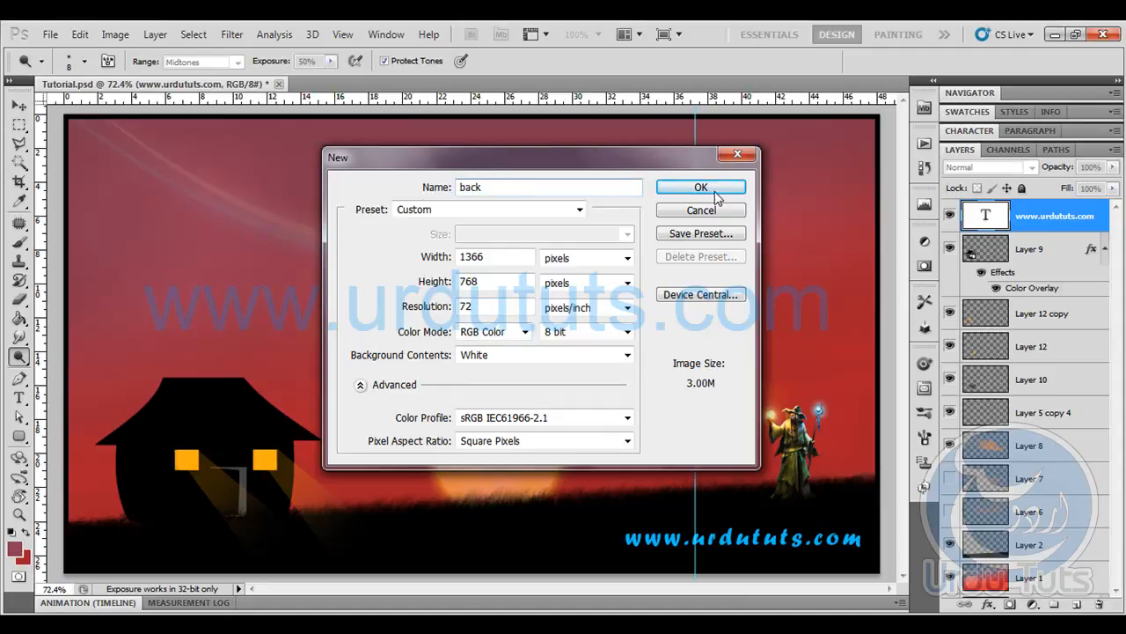
{"action": "left_click", "coordinate": [714, 192]}
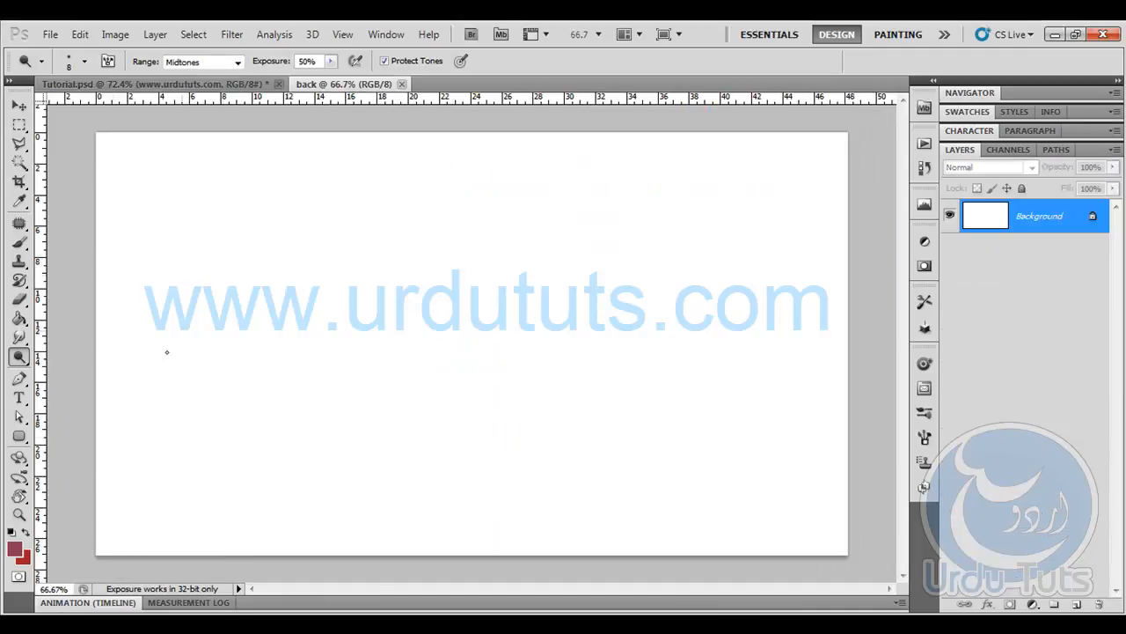
- Fill the Background layer with the foreground colour #8e3b52 using the Paint Bucket
{"action": "left_click", "coordinate": [20, 548]}
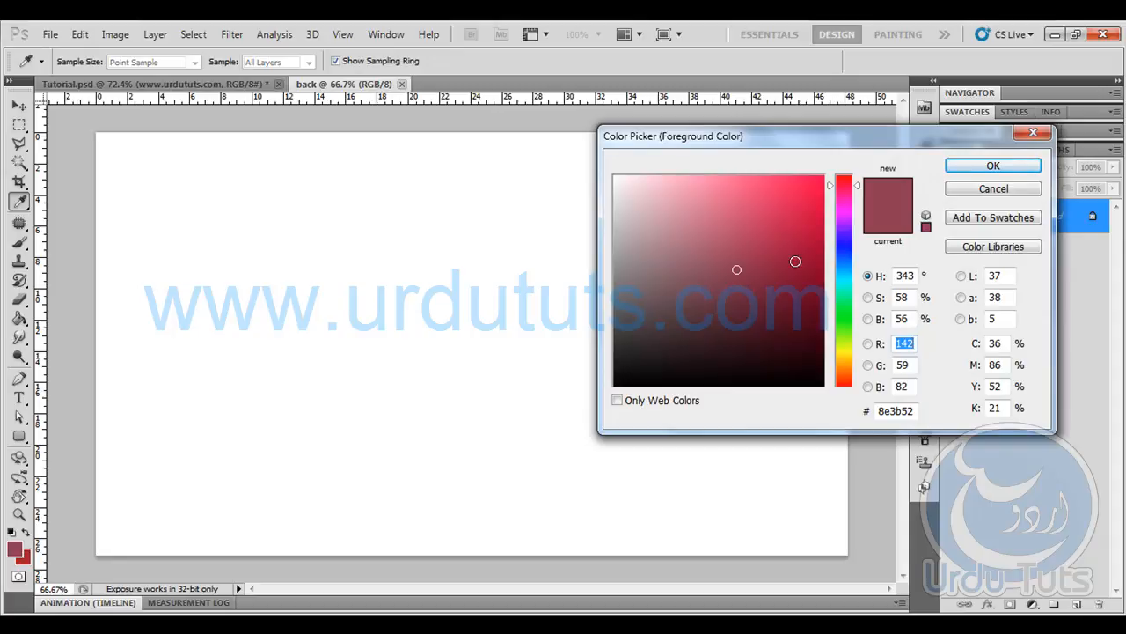
{"action": "left_click_drag", "start_coordinate": [914, 409], "coordinate": [859, 413]}
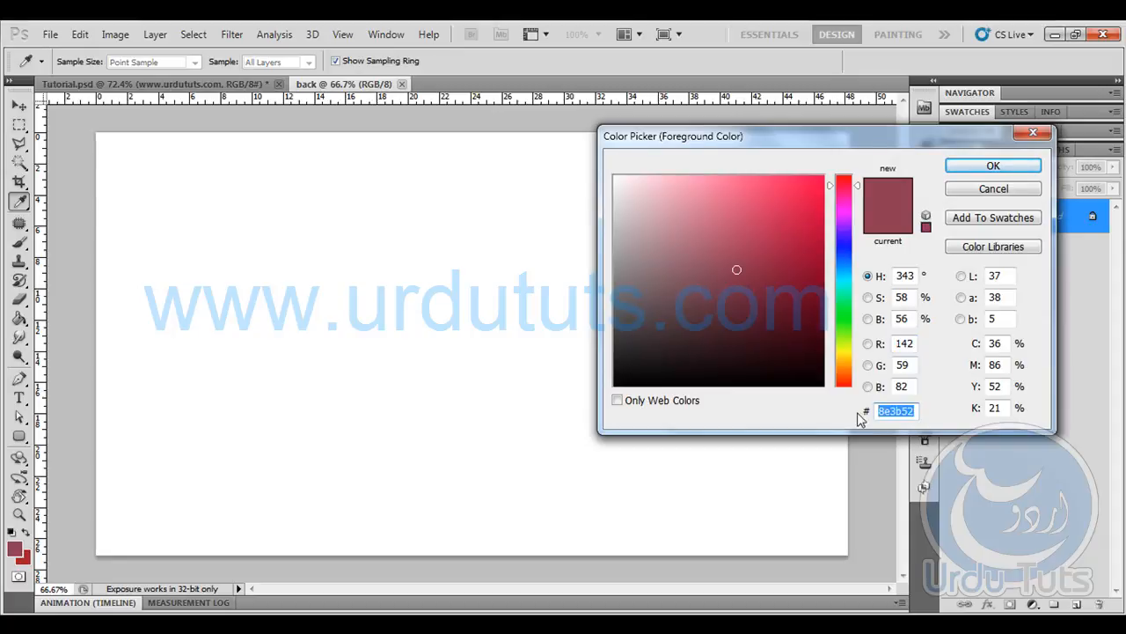
{"action": "left_click", "coordinate": [1007, 171]}
{"action": "left_click", "coordinate": [19, 319]}
{"action": "left_click", "coordinate": [406, 317]}
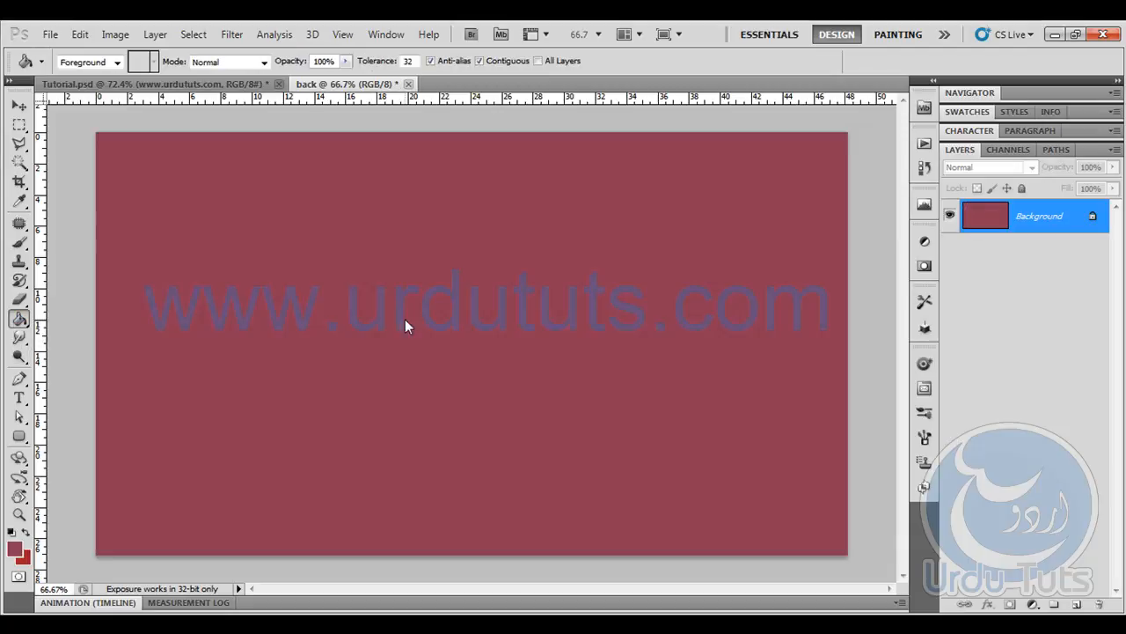
- Add a new layer and set the foreground colour to the red sampled from the background colour swatch
{"action": "left_click", "coordinate": [1079, 604]}
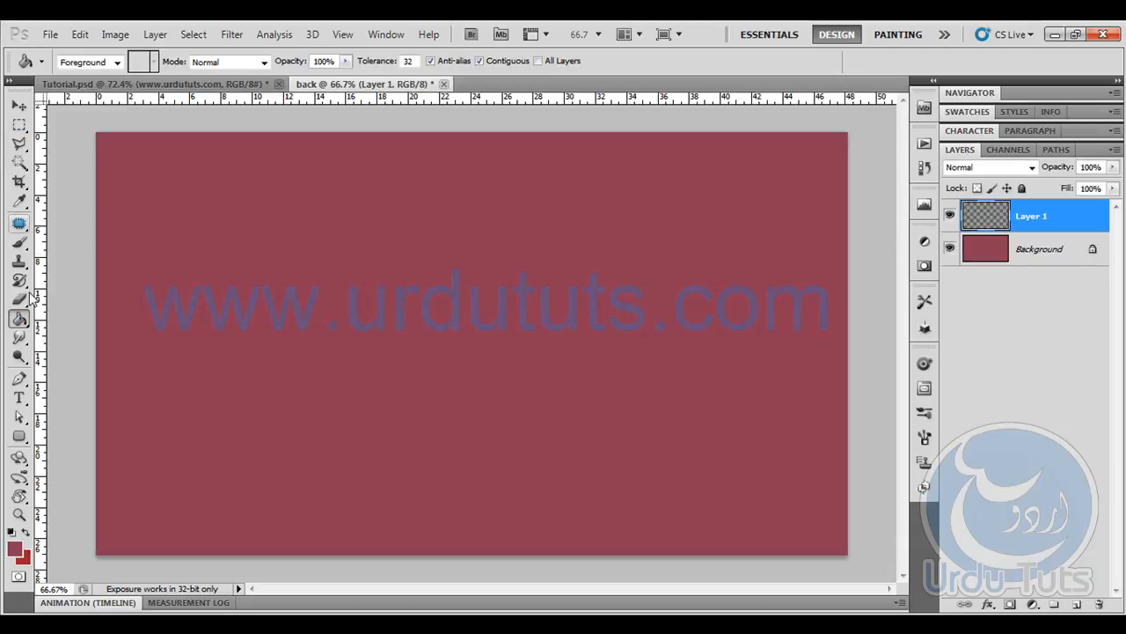
{"action": "left_click", "coordinate": [17, 551]}
{"action": "left_click", "coordinate": [28, 557]}
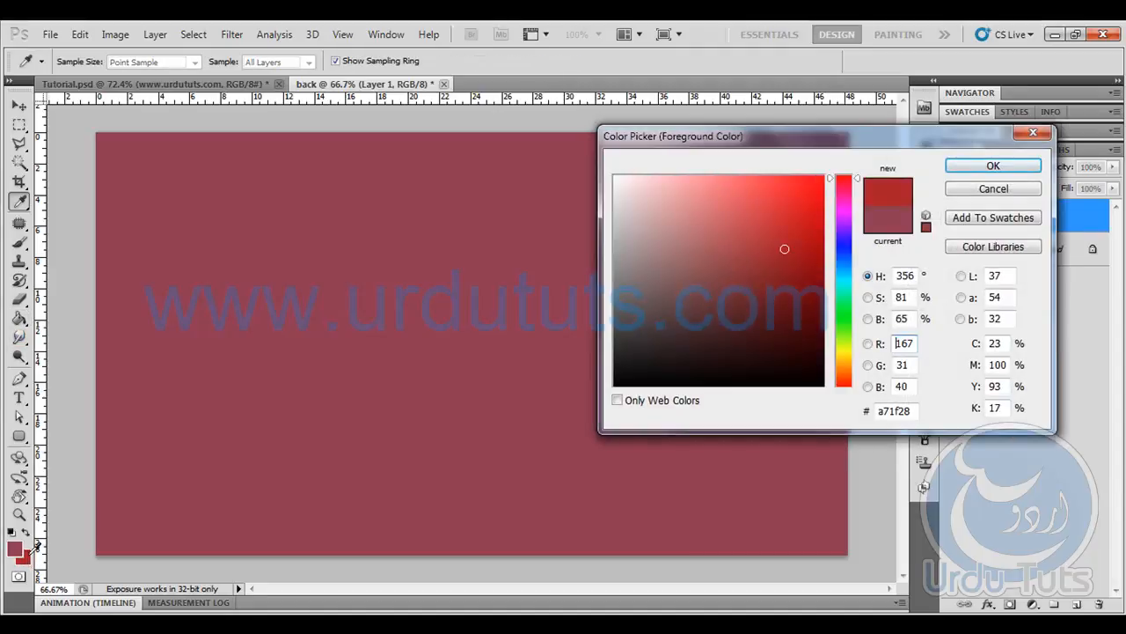
{"action": "left_click", "coordinate": [993, 166]}
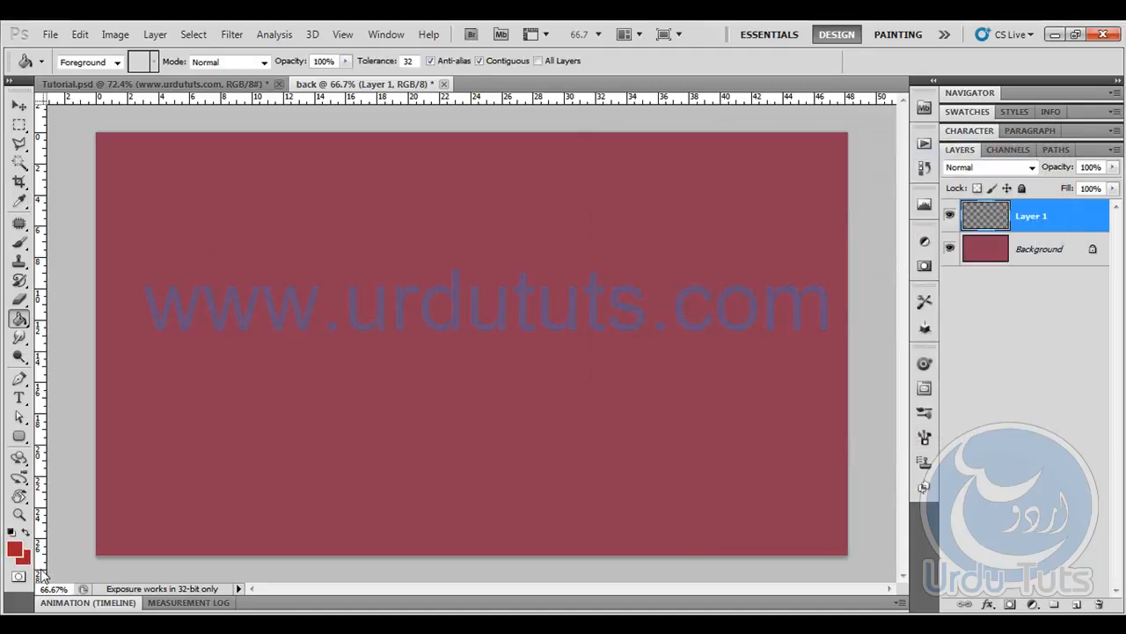
- Set the background colour to bright red #db000f and fill Layer 1 with the foreground red
{"action": "left_click", "coordinate": [27, 560]}
{"action": "left_click", "coordinate": [823, 205]}
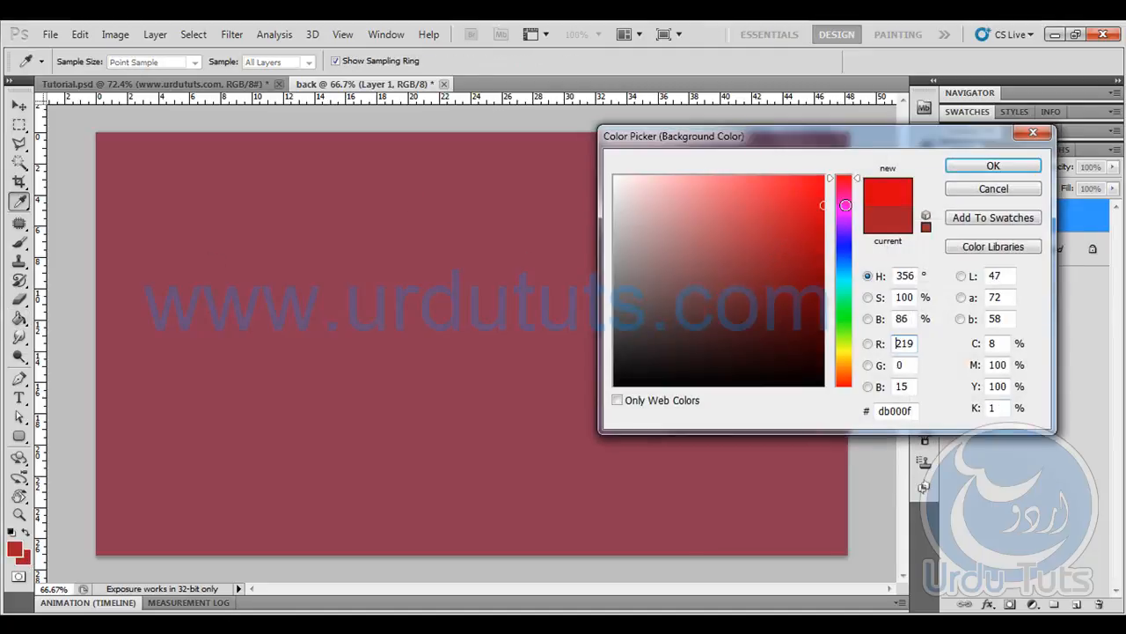
{"action": "left_click", "coordinate": [973, 171]}
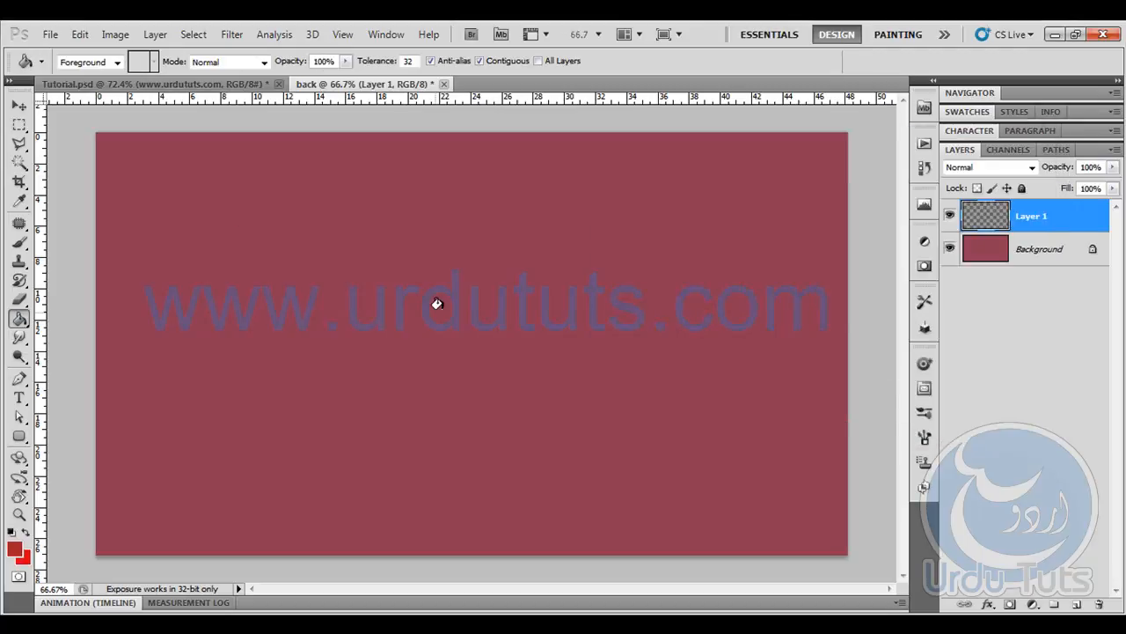
{"action": "left_click", "coordinate": [393, 316]}
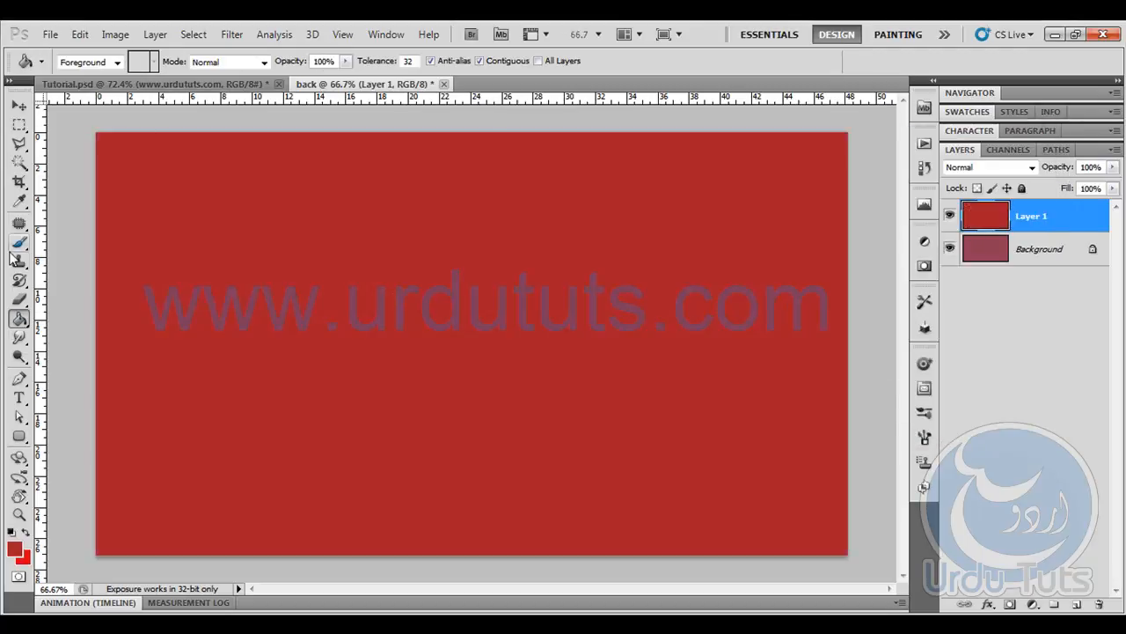
- Set up the Eraser with a soft round brush at 0% hardness and enlarge it to 400 px
{"action": "left_click", "coordinate": [19, 299]}
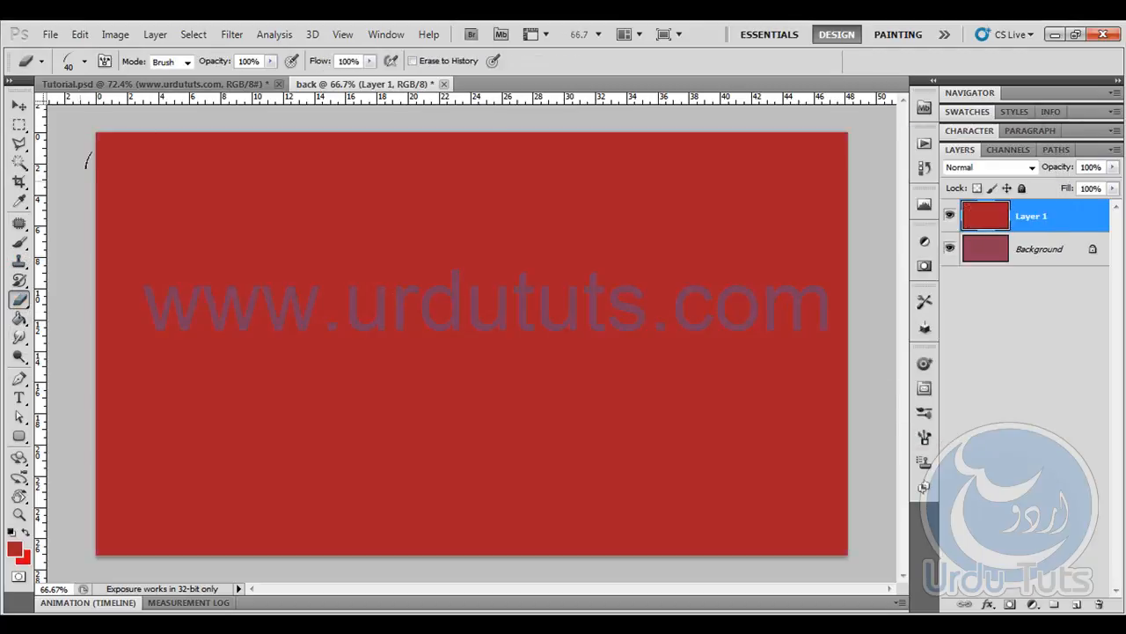
{"action": "left_click", "coordinate": [85, 61]}
{"action": "left_click", "coordinate": [164, 191]}
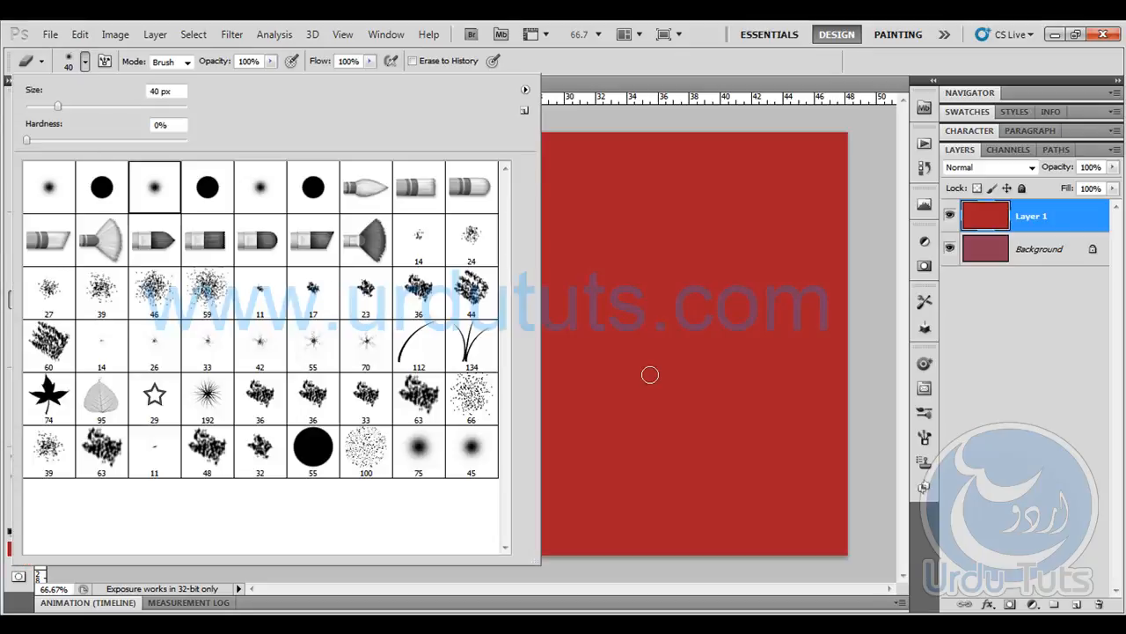
{"action": "left_click", "coordinate": [737, 67]}
{"action": "key", "text": "bracketright"}
{"action": "key", "text": "bracketright"}
{"action": "key", "text": "bracketright"}
{"action": "key", "text": "bracketright"}
{"action": "key", "text": "bracketright"}
{"action": "key", "text": "bracketright"}
{"action": "key", "text": "bracketright"}
{"action": "key", "text": "bracketright"}
{"action": "key", "text": "bracketright"}
{"action": "key", "text": "bracketright"}
{"action": "key", "text": "bracketright"}
{"action": "key", "text": "bracketright"}
{"action": "key", "text": "bracketright"}
{"action": "key", "text": "bracketright"}
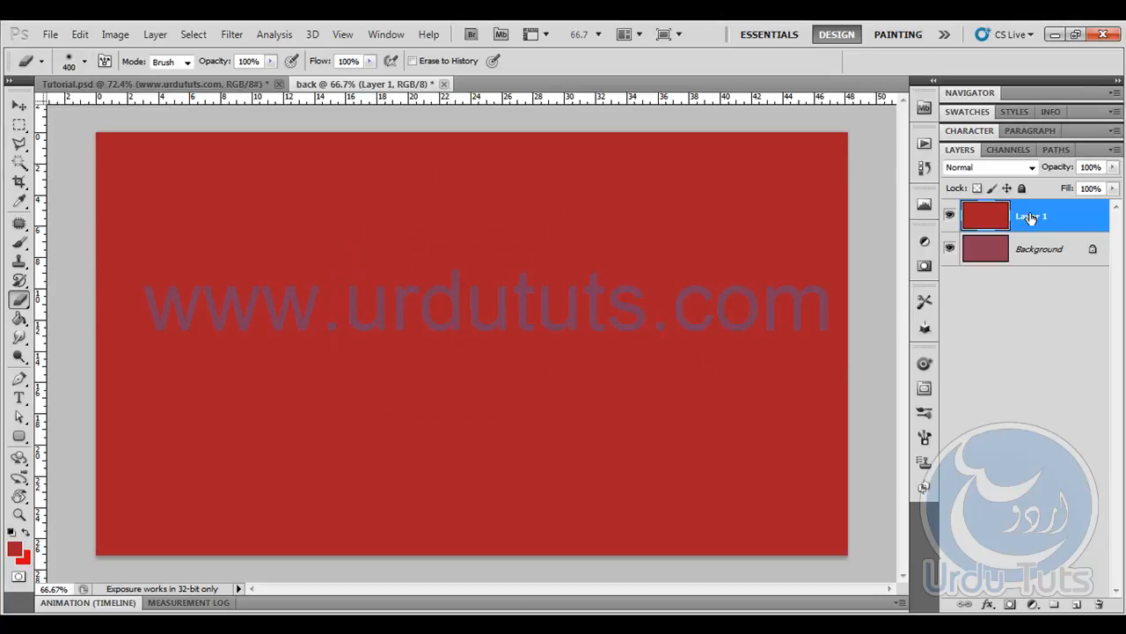
- Erase the upper part of the red layer with broad soft strokes, leaving a blurred edge that rises diagonally to the canvas's right side
{"action": "left_click_drag", "start_coordinate": [849, 172], "coordinate": [343, 281]}
{"action": "mouse_move", "coordinate": [597, 146]}
{"action": "left_mouse_down"}
{"action": "mouse_move", "coordinate": [260, 156]}
{"action": "mouse_move", "coordinate": [573, 121]}
{"action": "mouse_move", "coordinate": [88, 290]}
{"action": "mouse_move", "coordinate": [540, 113]}
{"action": "mouse_move", "coordinate": [269, 302]}
{"action": "mouse_move", "coordinate": [154, 178]}
{"action": "mouse_move", "coordinate": [430, 182]}
{"action": "left_mouse_up"}
{"action": "key", "text": "ctrl+z"}
{"action": "mouse_move", "coordinate": [696, 192]}
{"action": "left_mouse_down"}
{"action": "mouse_move", "coordinate": [809, 181]}
{"action": "mouse_move", "coordinate": [20, 226]}
{"action": "left_mouse_up"}
{"action": "mouse_move", "coordinate": [809, 204]}
{"action": "left_mouse_down"}
{"action": "mouse_move", "coordinate": [369, 301]}
{"action": "mouse_move", "coordinate": [784, 280]}
{"action": "left_mouse_up"}
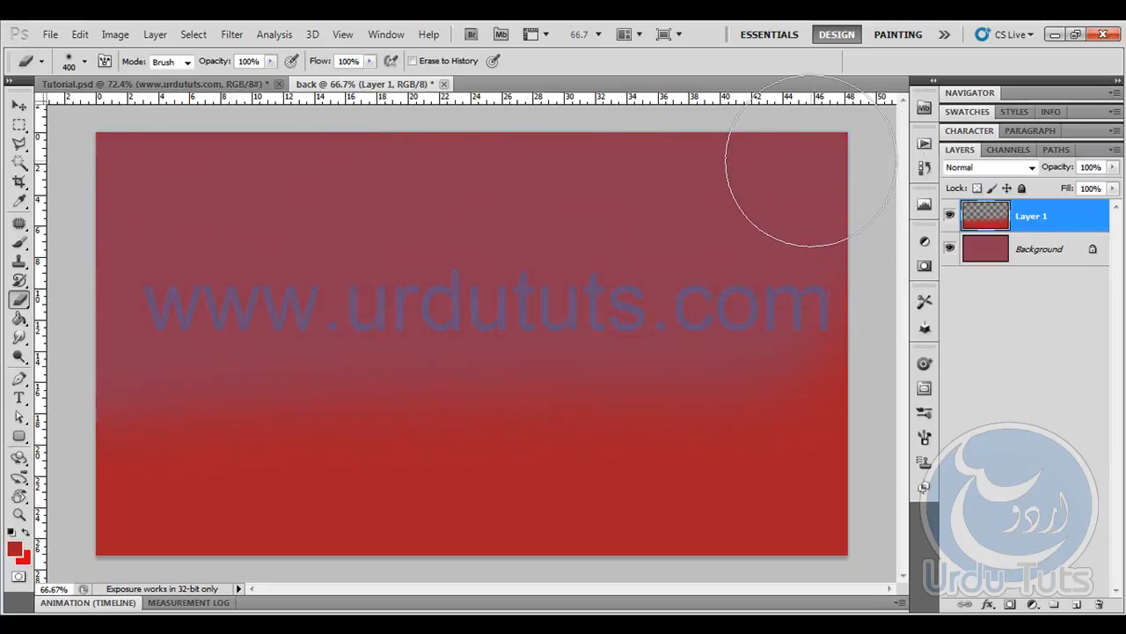
{"action": "key", "text": "ctrl+z"}
{"action": "mouse_move", "coordinate": [804, 151]}
{"action": "left_mouse_down"}
{"action": "mouse_move", "coordinate": [132, 185]}
{"action": "mouse_move", "coordinate": [282, 202]}
{"action": "mouse_move", "coordinate": [181, 252]}
{"action": "mouse_move", "coordinate": [760, 155]}
{"action": "left_mouse_up"}
{"action": "mouse_move", "coordinate": [571, 206]}
{"action": "left_mouse_down"}
{"action": "mouse_move", "coordinate": [491, 257]}
{"action": "mouse_move", "coordinate": [26, 157]}
{"action": "left_mouse_up"}
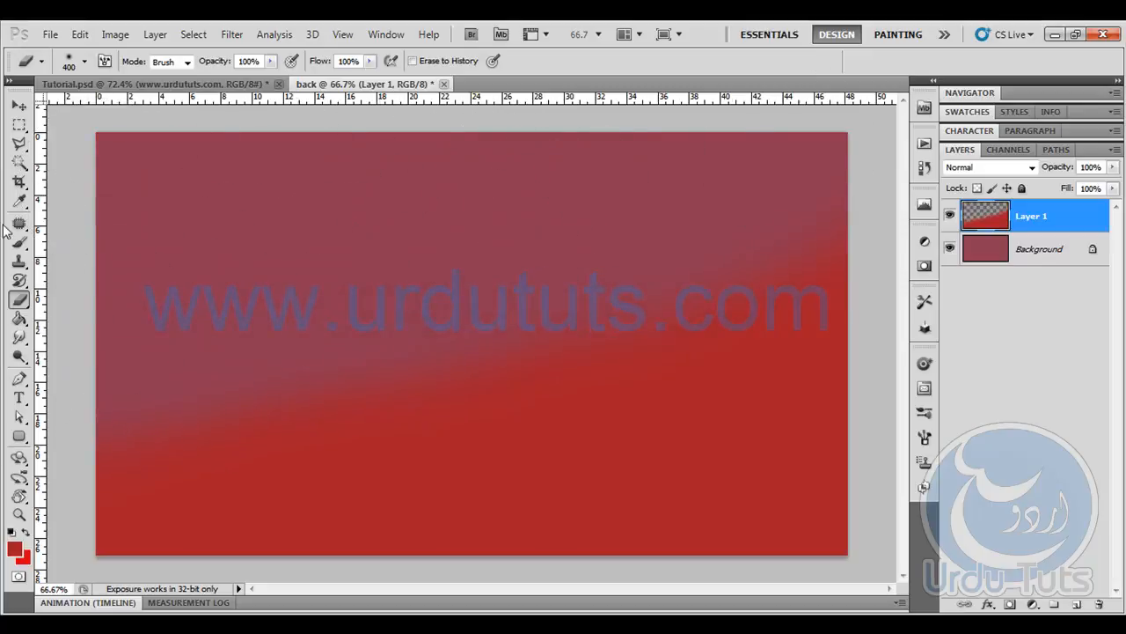
- Set the opacity of Layer 1 to 50%
{"action": "left_click", "coordinate": [1062, 170]}
{"action": "type", "text": "50"}
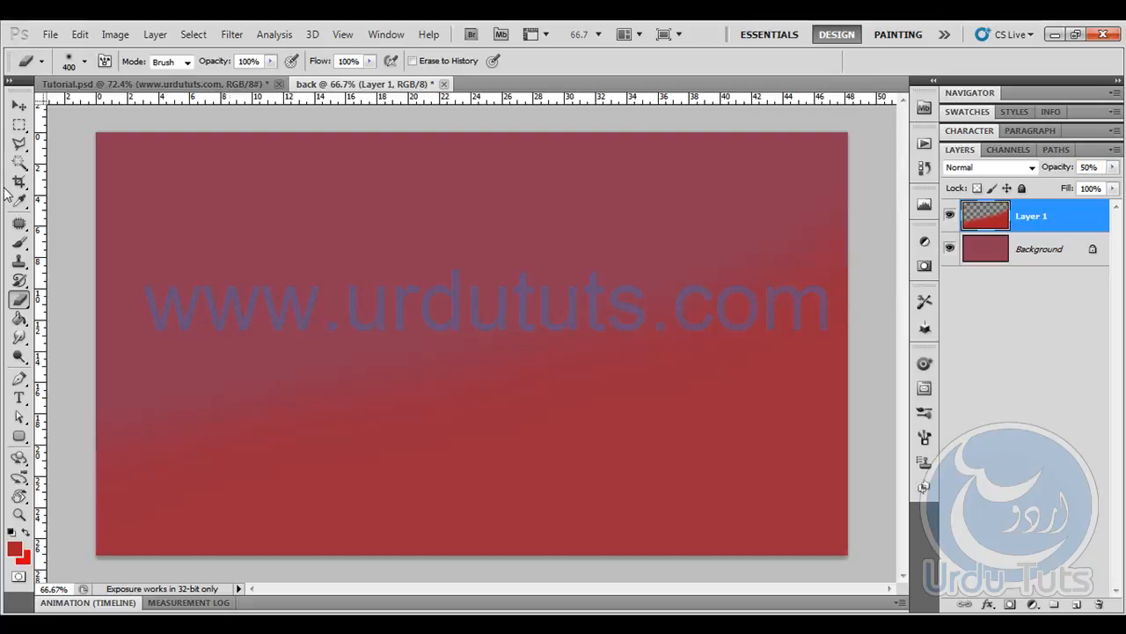
{"action": "left_click", "coordinate": [18, 105]}
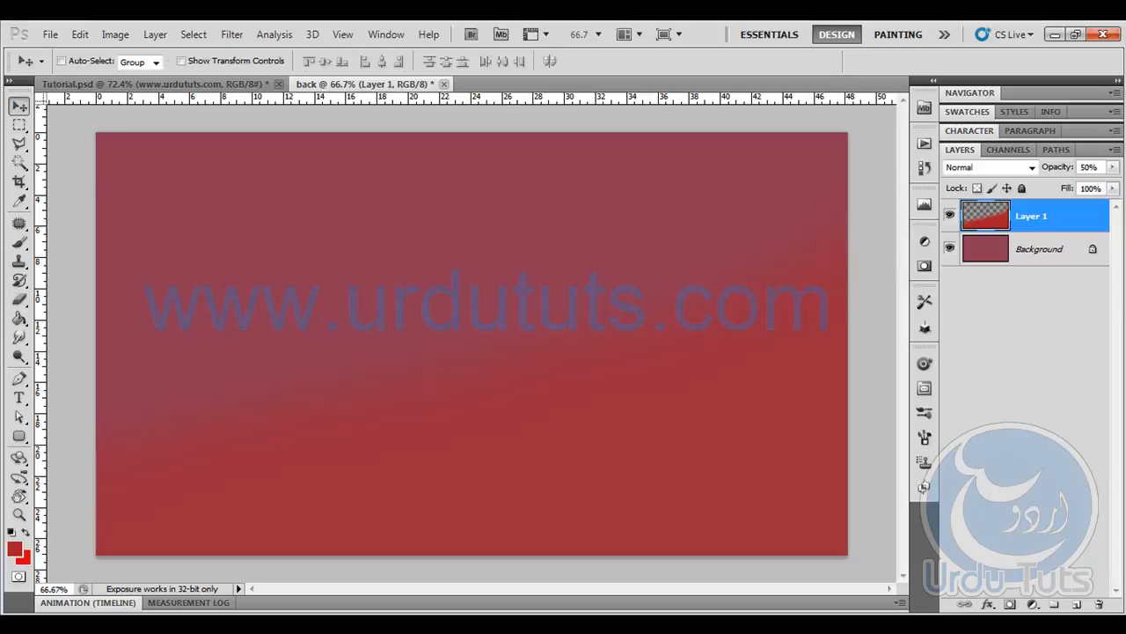
- Add a new layer and outline the sloping ground with a polygonal lasso selection, its upper edge rising toward the canvas's right side
{"action": "left_click", "coordinate": [1077, 606]}
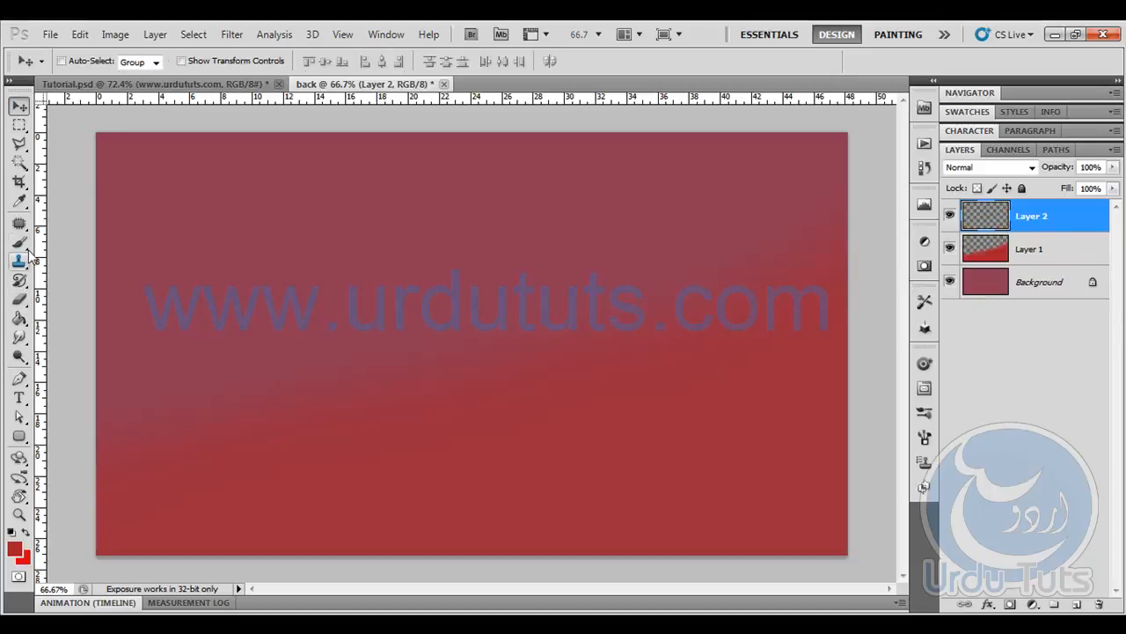
{"action": "left_click", "coordinate": [19, 145]}
{"action": "left_click", "coordinate": [854, 390]}
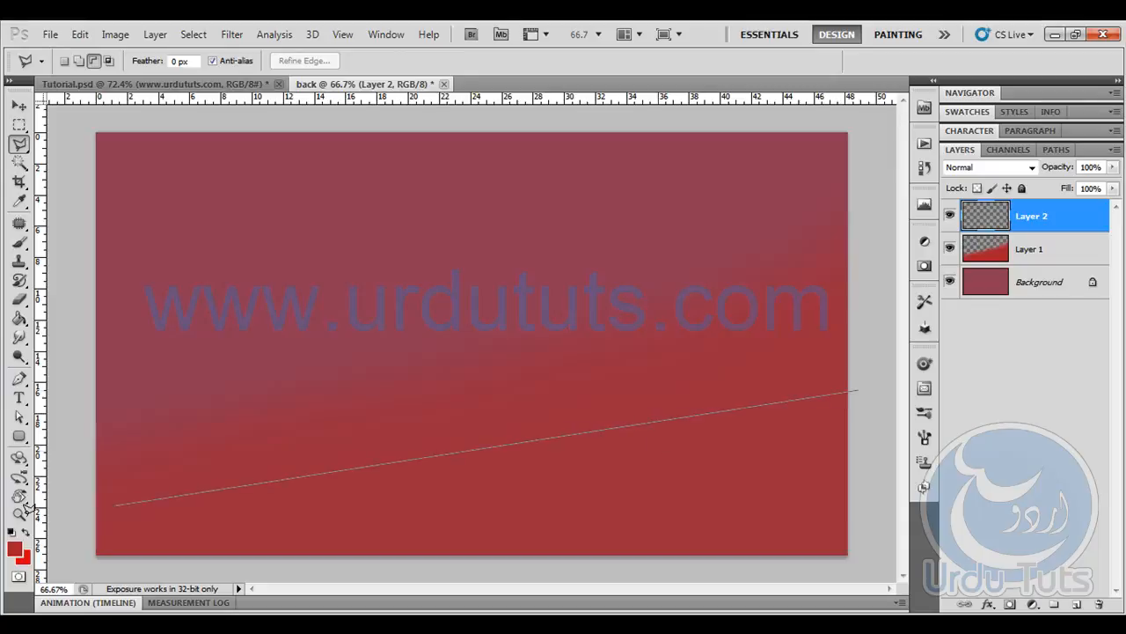
{"action": "left_click", "coordinate": [67, 491]}
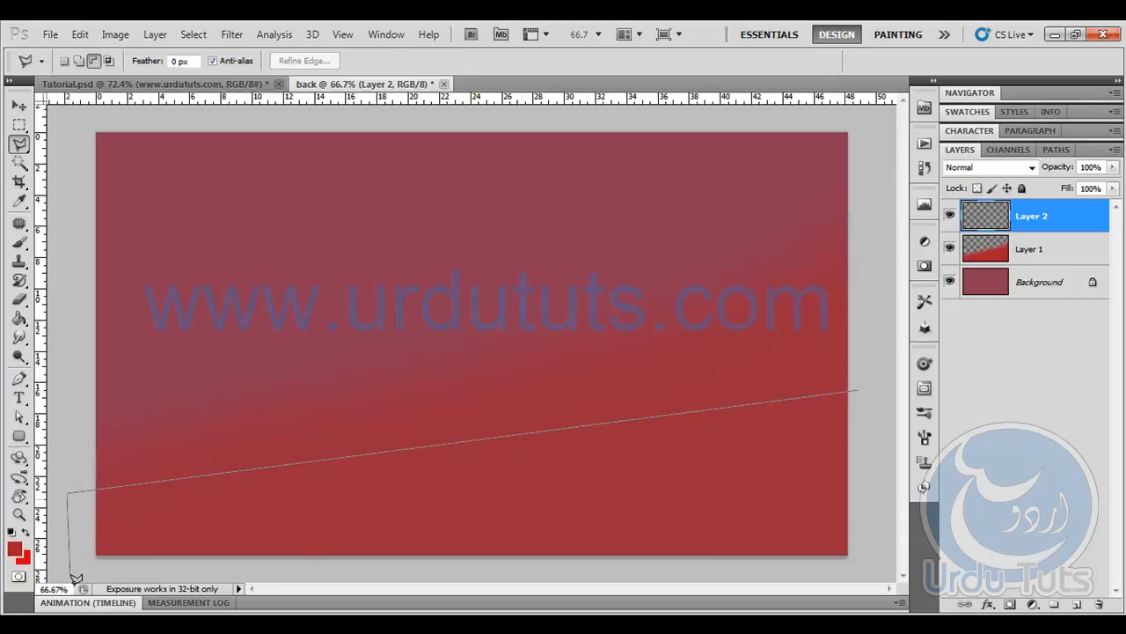
{"action": "left_click", "coordinate": [77, 579]}
{"action": "left_click", "coordinate": [873, 576]}
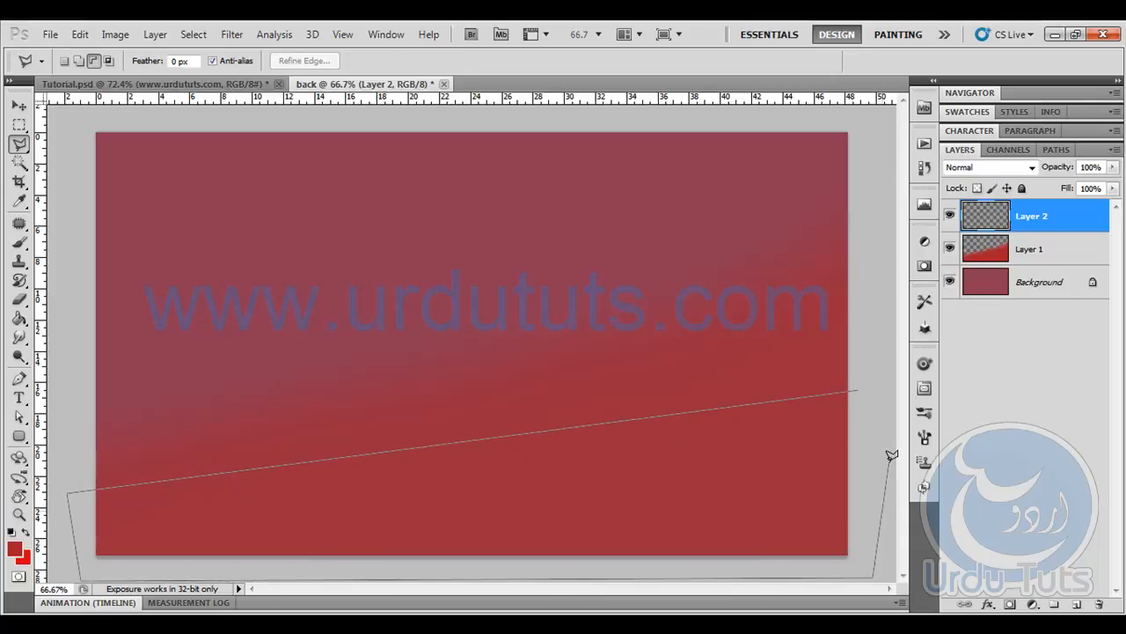
{"action": "double_click", "coordinate": [889, 458]}
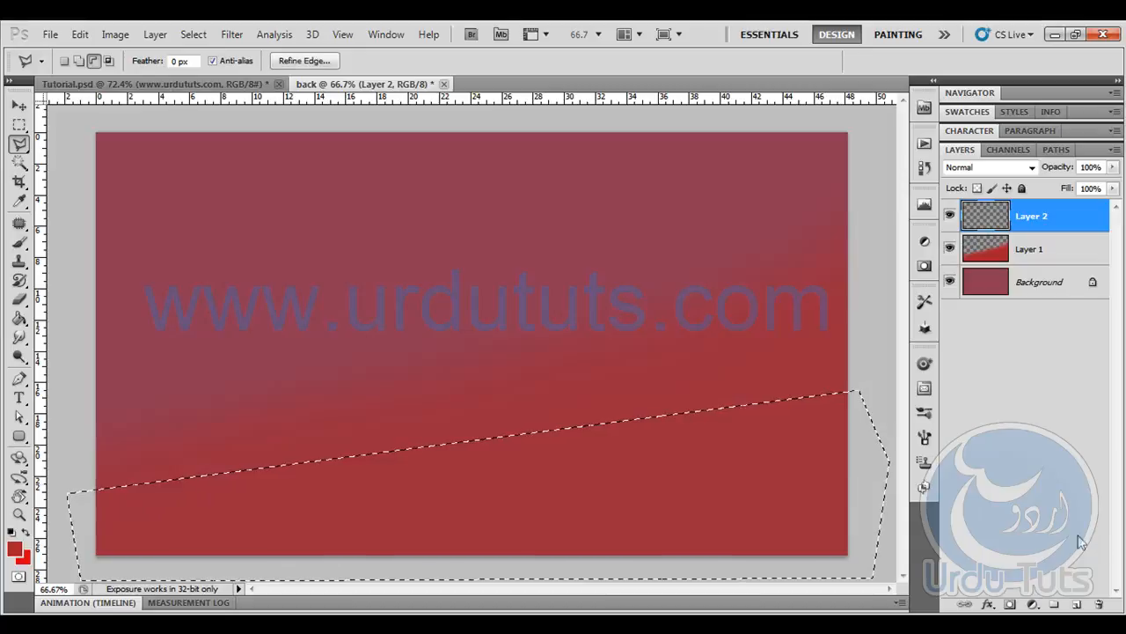
- Reset the colours to default, fill the selected ground area on Layer 2 with black, and deselect it
{"action": "left_click", "coordinate": [19, 318]}
{"action": "key", "text": "d"}
{"action": "left_click", "coordinate": [420, 479]}
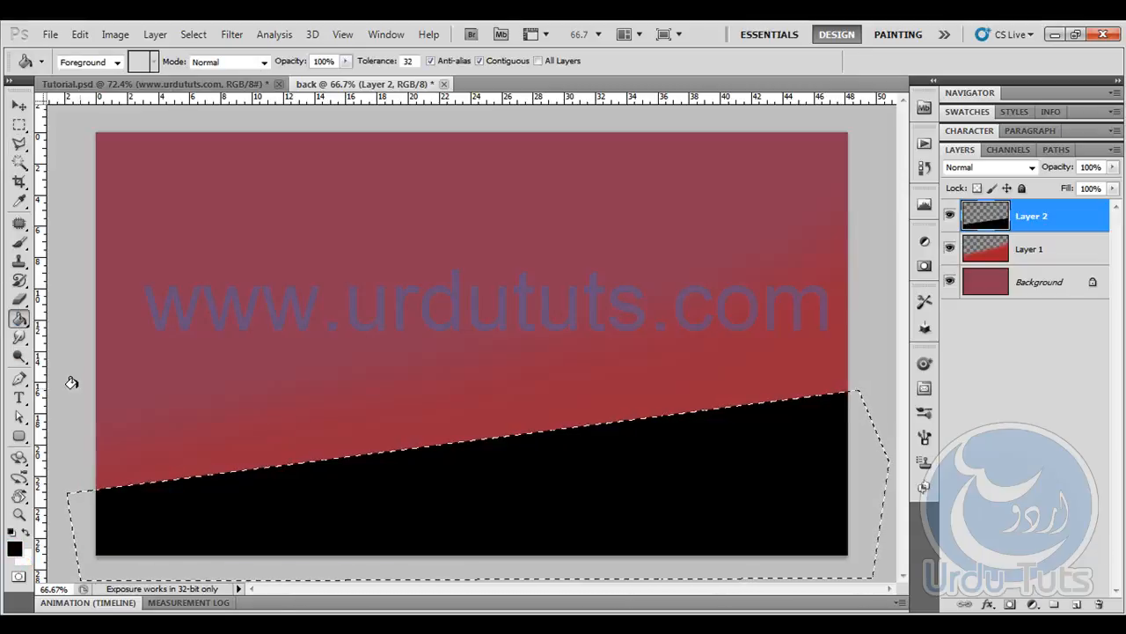
{"action": "key", "text": "ctrl+d"}
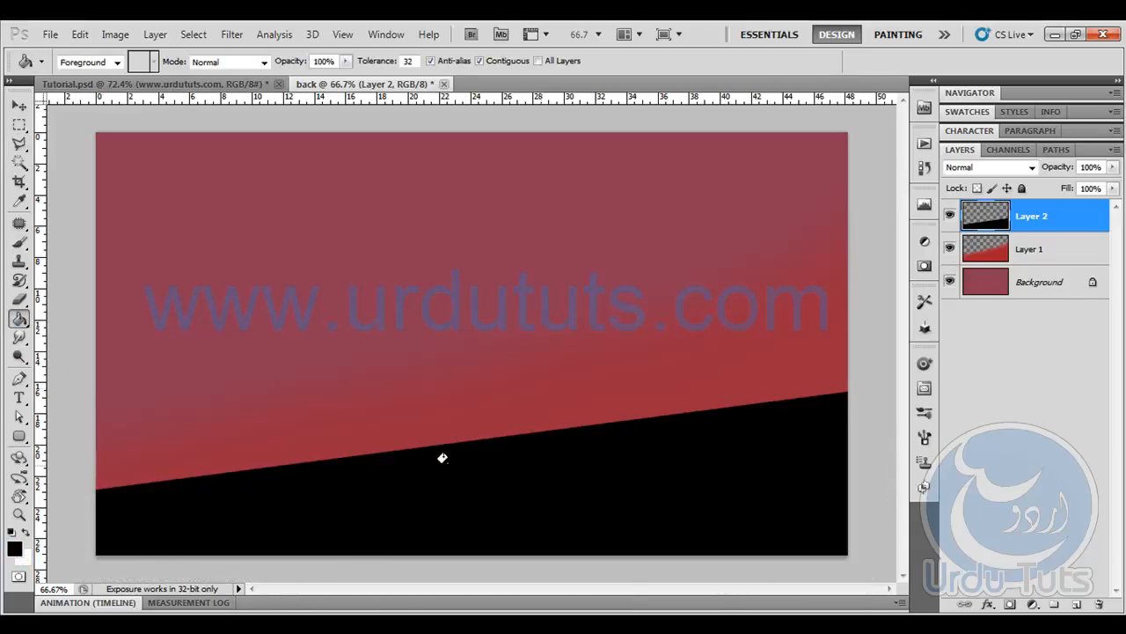
- Activate the Smudge tool for working on the black ground of Layer 2
{"action": "left_click", "coordinate": [19, 144]}
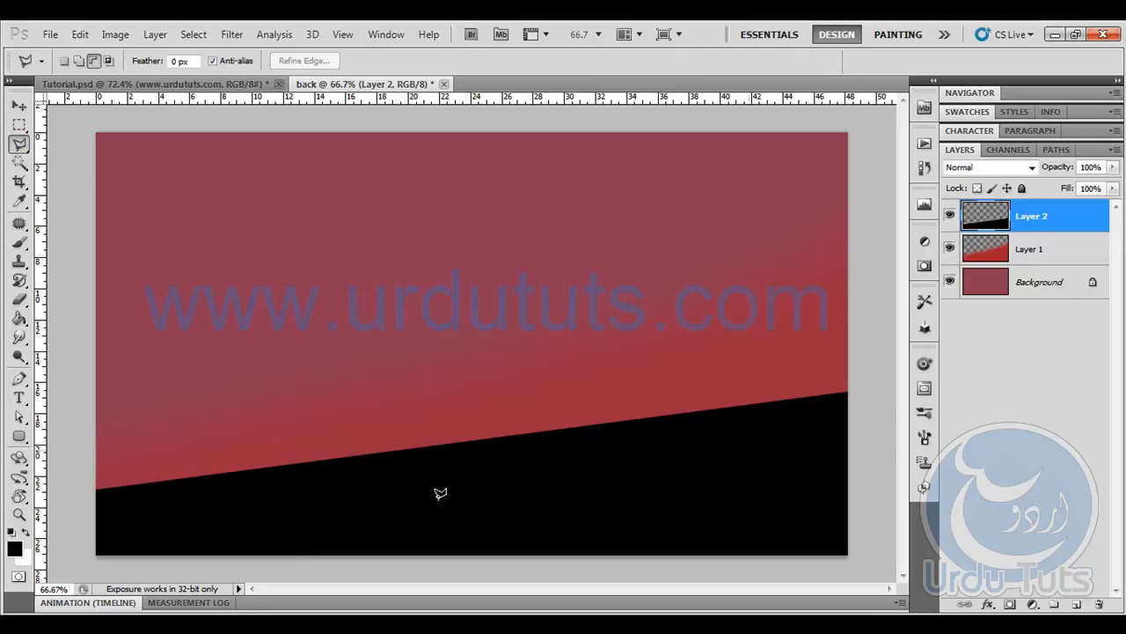
{"action": "left_click", "coordinate": [20, 105]}
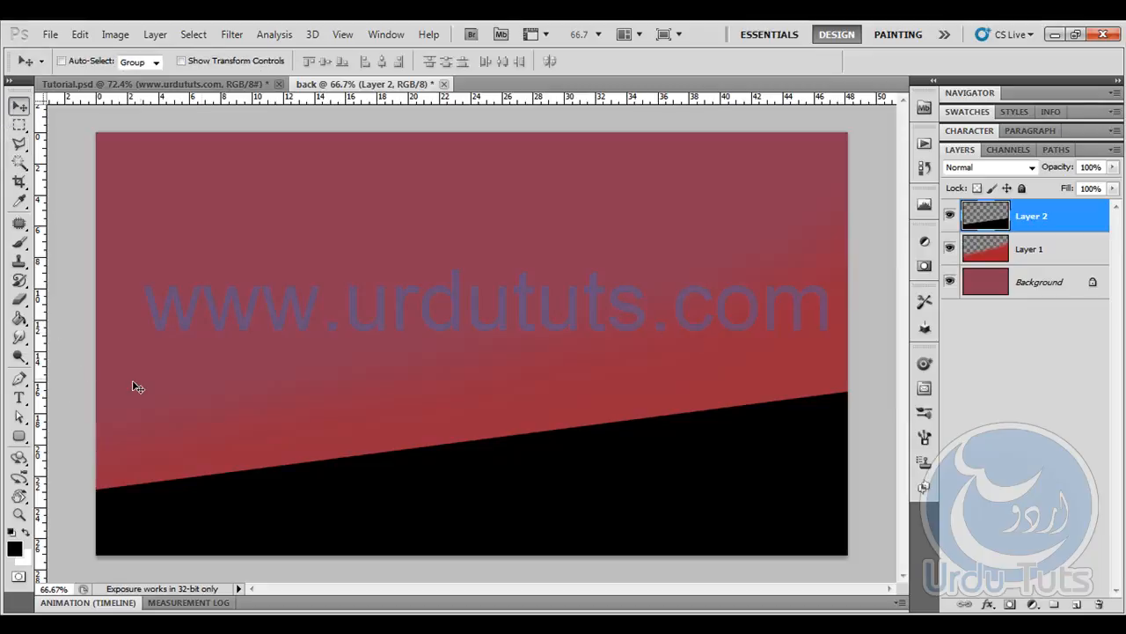
{"action": "left_click_drag", "start_coordinate": [19, 337], "coordinate": [73, 377]}
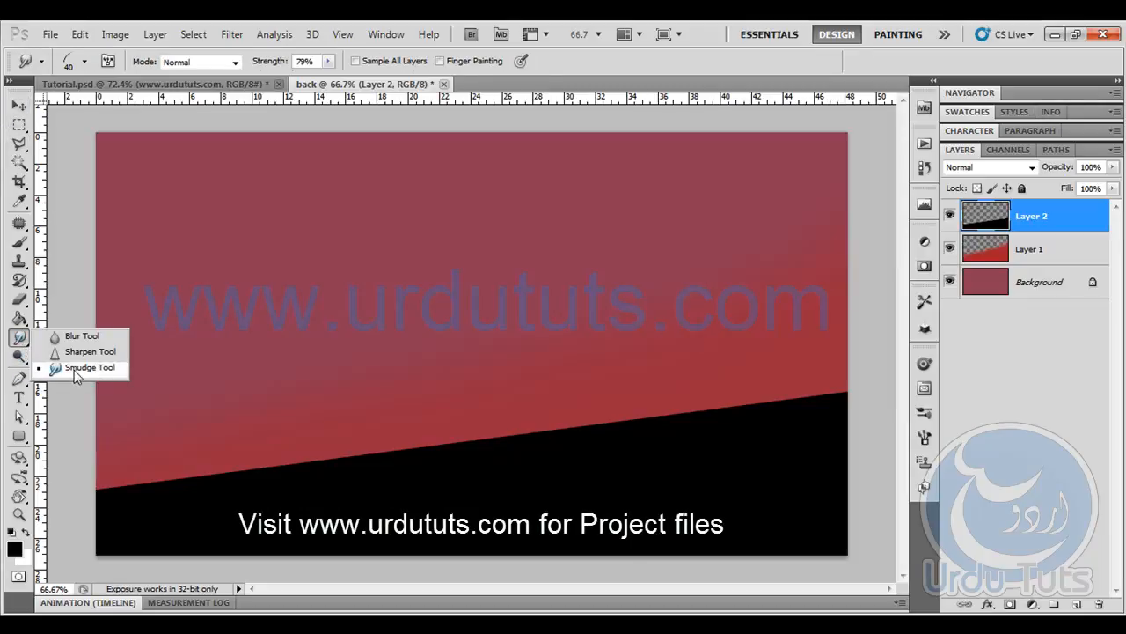
{"action": "left_click", "coordinate": [74, 369]}
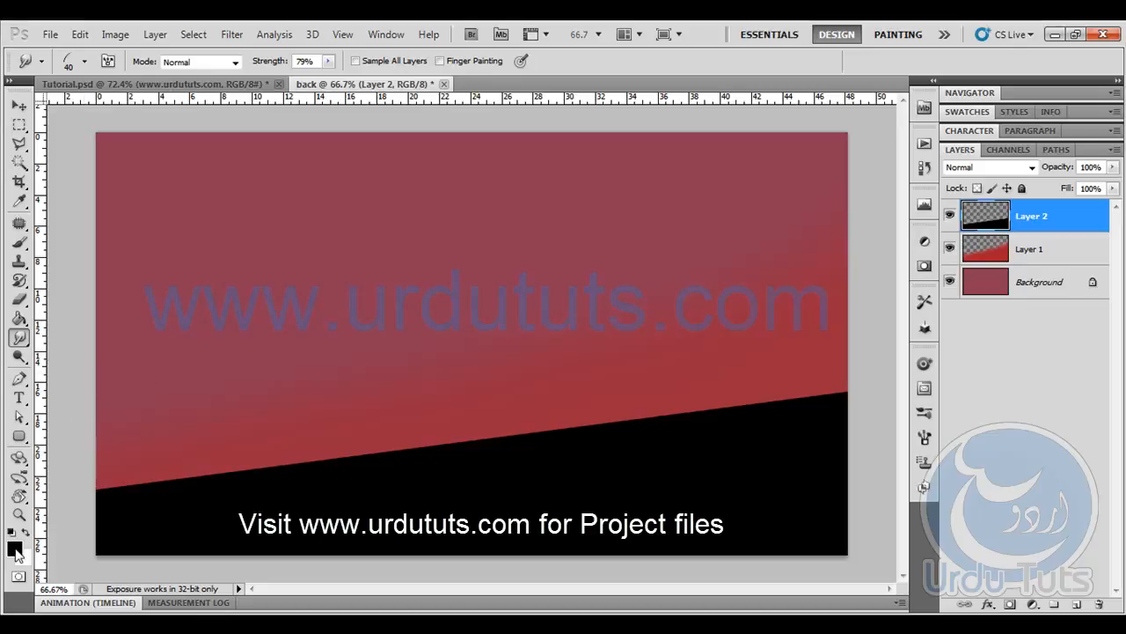
- Keep black as the foreground colour and sample the red sky just above the slope as background colour #9b2d3d
{"action": "key", "text": "i"}
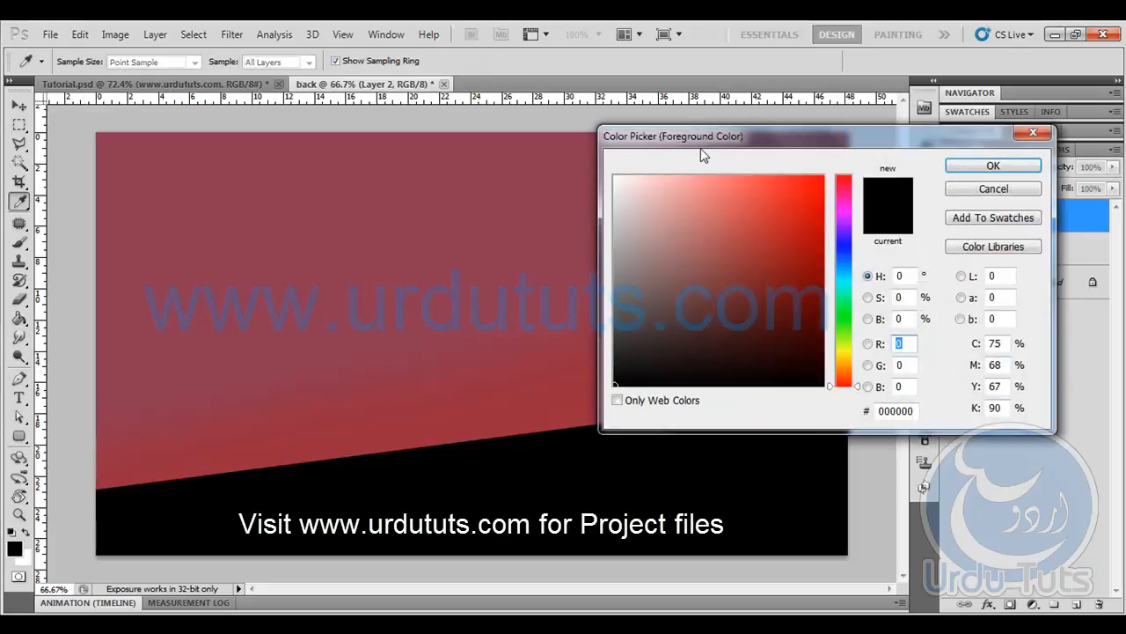
{"action": "left_click", "coordinate": [993, 166]}
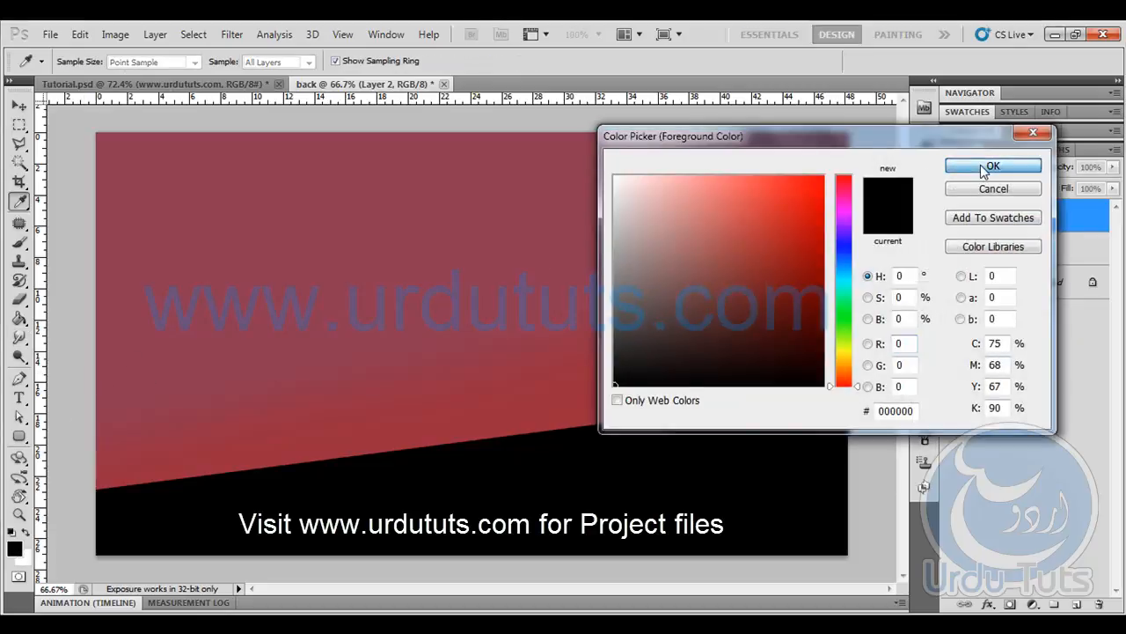
{"action": "key", "text": "r"}
{"action": "left_click", "coordinate": [22, 560]}
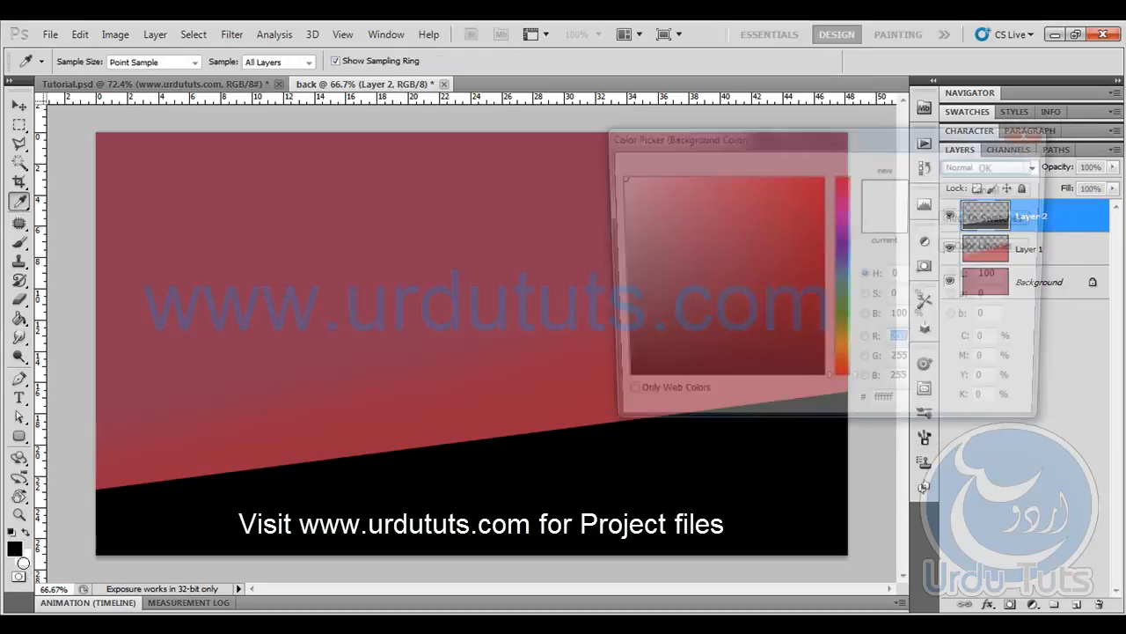
{"action": "left_click_drag", "start_coordinate": [730, 141], "coordinate": [844, 143]}
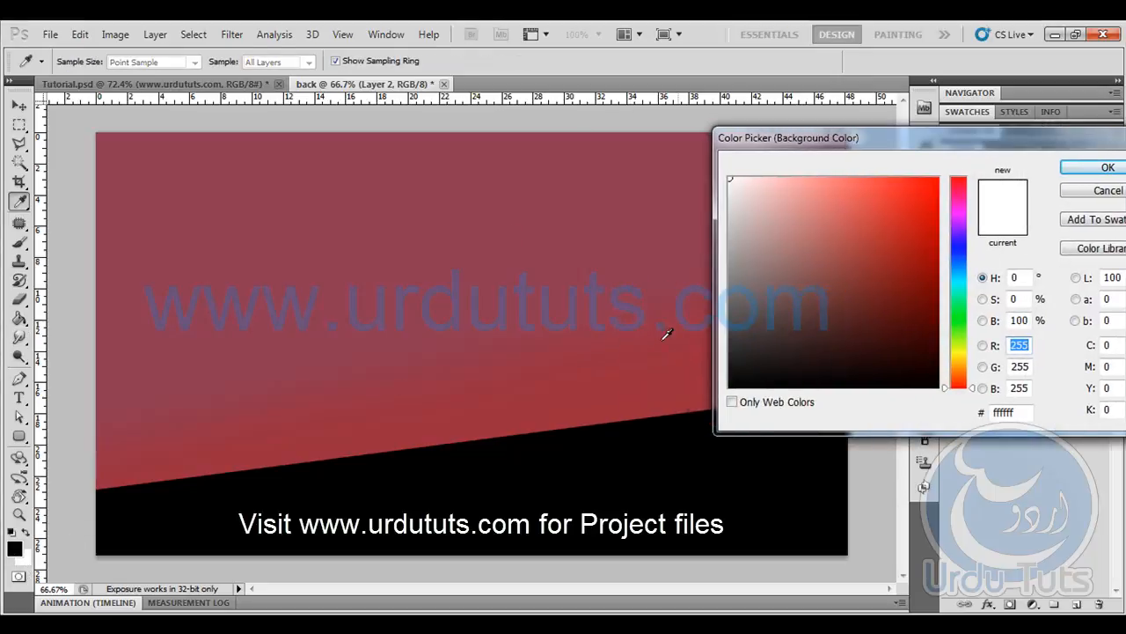
{"action": "left_click", "coordinate": [613, 412]}
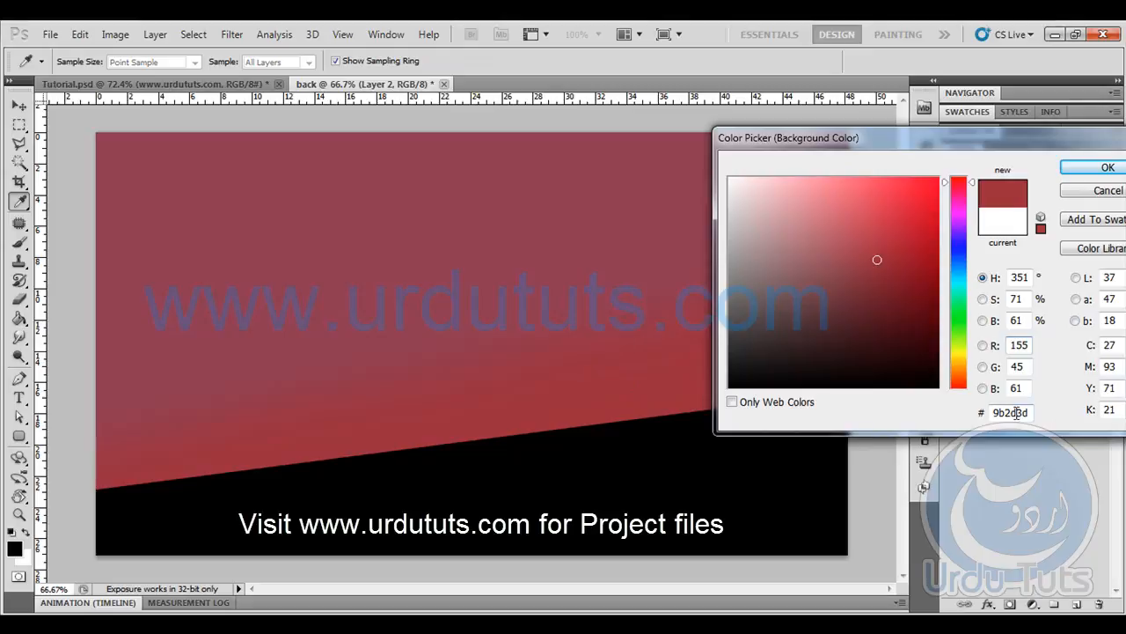
{"action": "left_click", "coordinate": [1108, 167]}
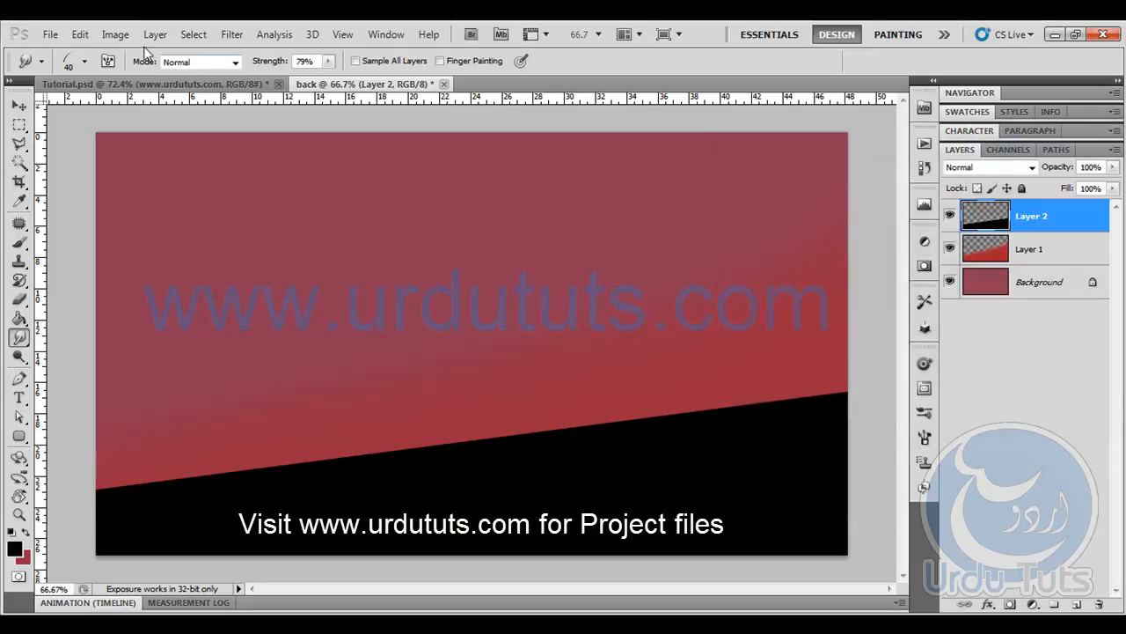
- Give the Smudge tool the curved grass-blade tip (112) and reduce its size to 25 px
{"action": "left_click", "coordinate": [85, 60]}
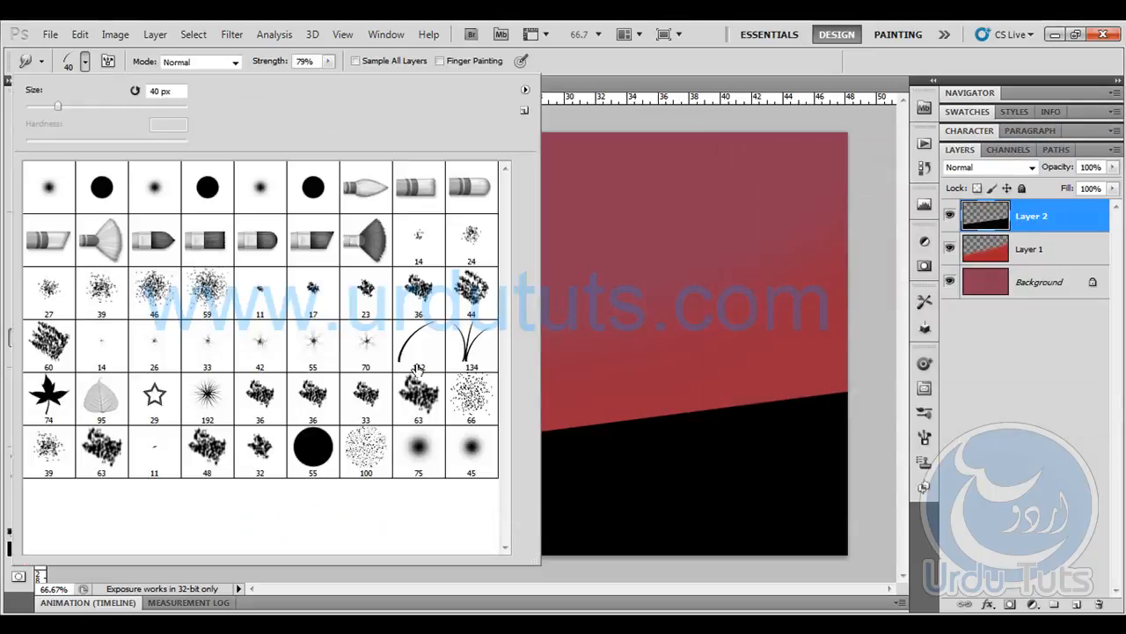
{"action": "left_click", "coordinate": [409, 346]}
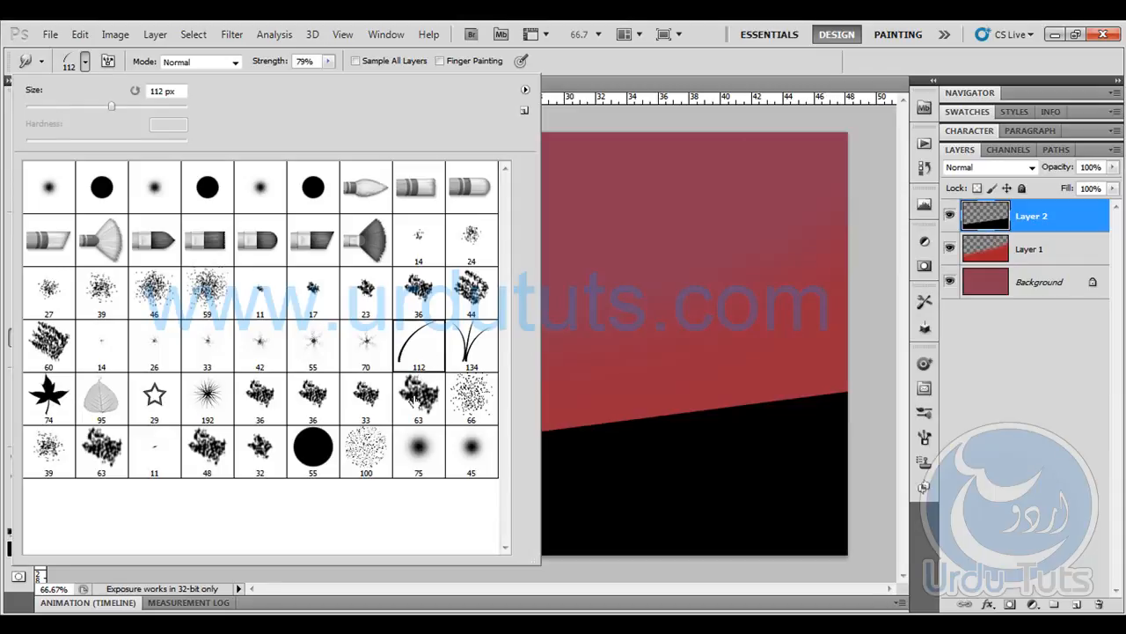
{"action": "left_click", "coordinate": [603, 67]}
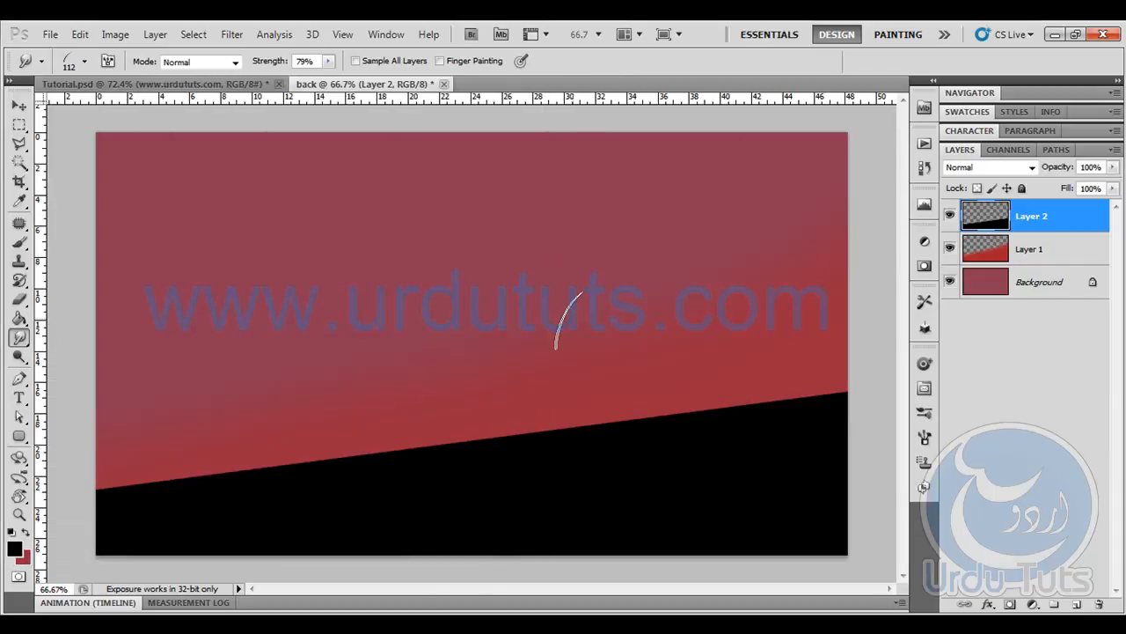
{"action": "key", "text": "ctrl+plus"}
{"action": "key", "text": "ctrl+plus"}
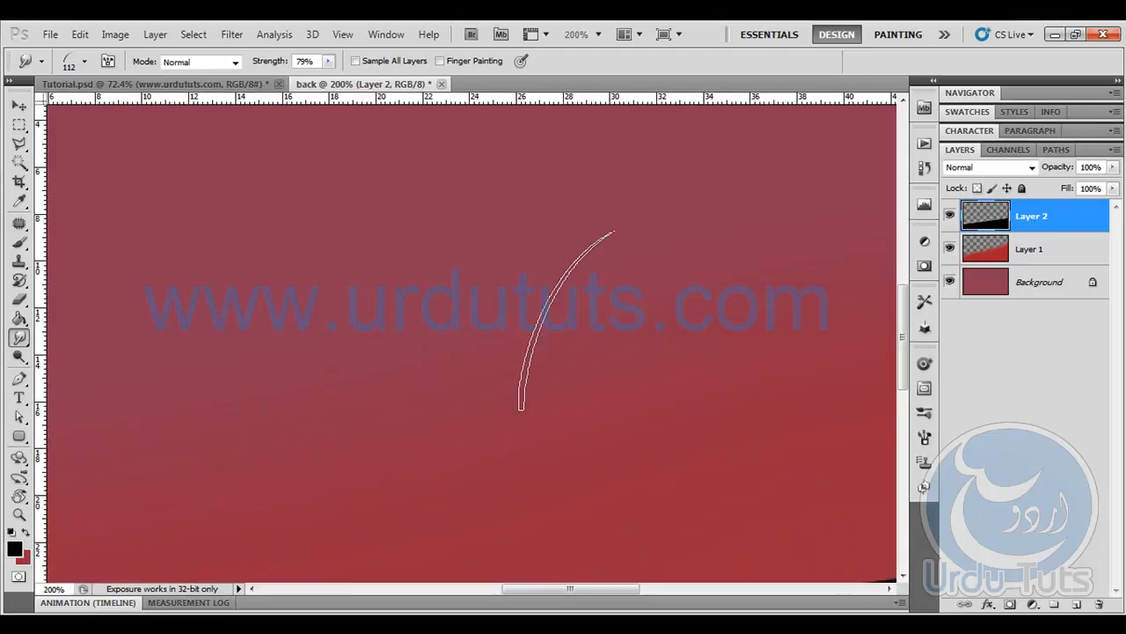
{"action": "left_click_drag", "start_coordinate": [688, 383], "coordinate": [241, 114]}
{"action": "left_click_drag", "start_coordinate": [797, 329], "coordinate": [217, 343]}
{"action": "key", "text": "bracketleft"}
{"action": "key", "text": "bracketleft"}
{"action": "key", "text": "bracketleft"}
{"action": "key", "text": "bracketleft"}
{"action": "key", "text": "bracketleft"}
{"action": "key", "text": "bracketleft"}
{"action": "key", "text": "bracketleft"}
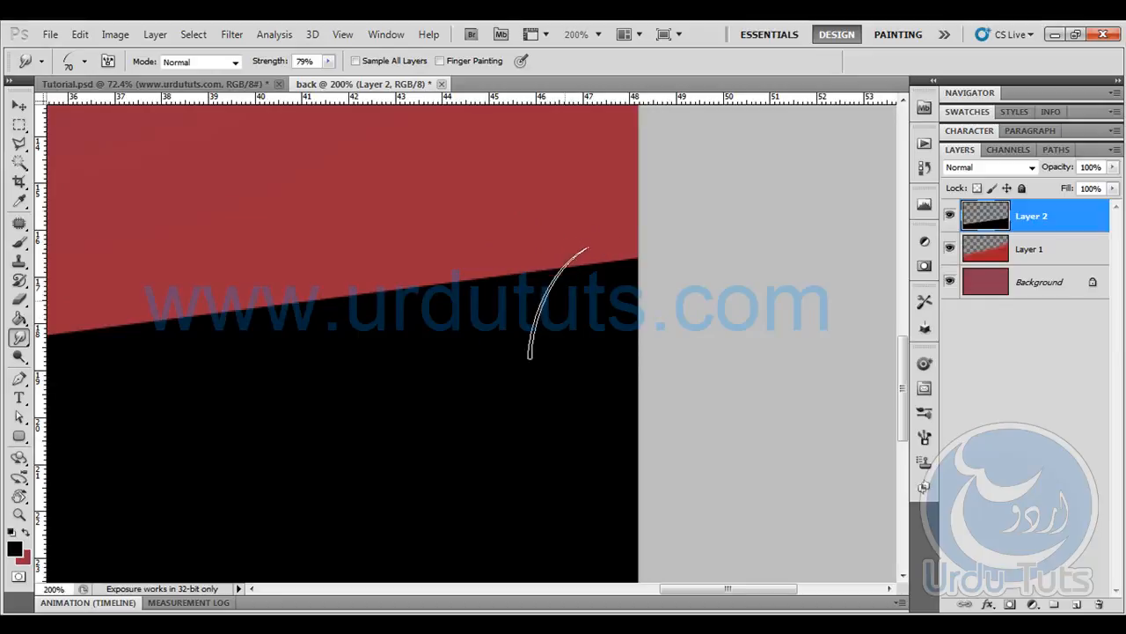
{"action": "key", "text": "bracketleft"}
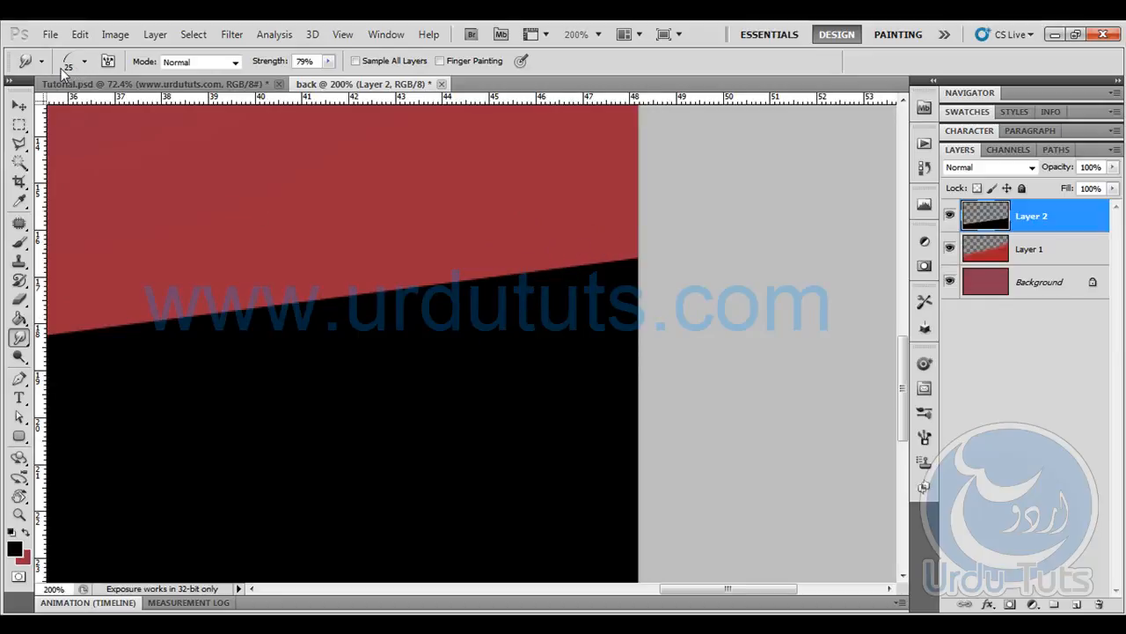
{"action": "key", "text": "bracketleft"}
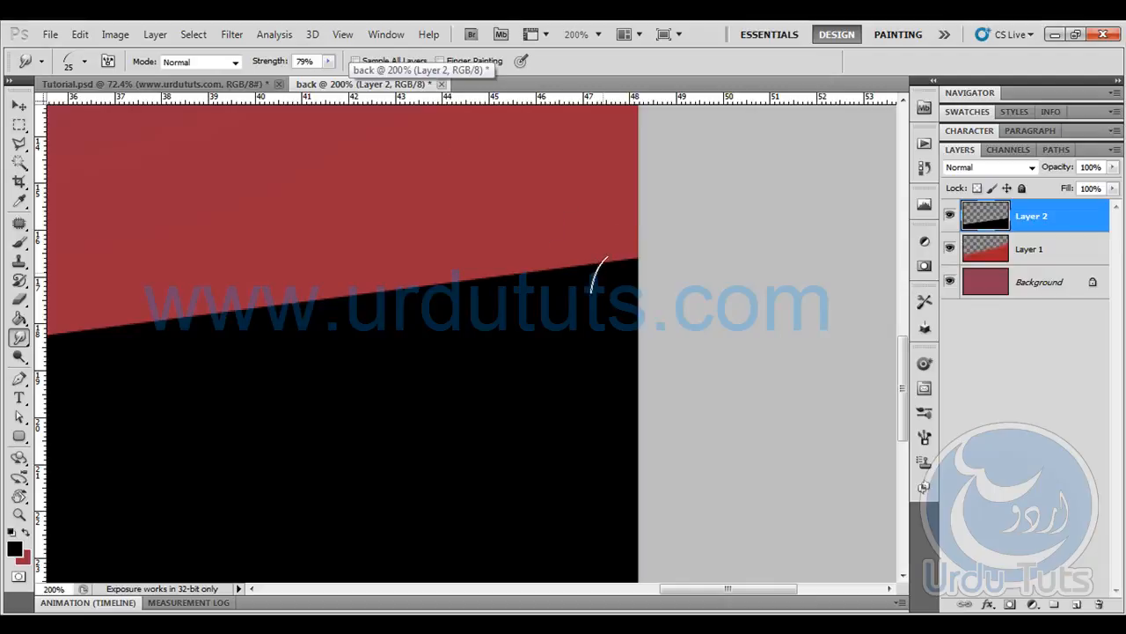
- Smudge the black ground's upper edge with short upward strokes from the canvas's right side to its left, forming a fringe of grass
{"action": "mouse_move", "coordinate": [613, 280]}
{"action": "left_mouse_down"}
{"action": "mouse_move", "coordinate": [571, 295]}
{"action": "mouse_move", "coordinate": [607, 274]}
{"action": "mouse_move", "coordinate": [641, 279]}
{"action": "mouse_move", "coordinate": [583, 292]}
{"action": "mouse_move", "coordinate": [635, 242]}
{"action": "mouse_move", "coordinate": [550, 282]}
{"action": "mouse_move", "coordinate": [556, 268]}
{"action": "mouse_move", "coordinate": [528, 280]}
{"action": "mouse_move", "coordinate": [468, 268]}
{"action": "left_mouse_up"}
{"action": "left_click_drag", "start_coordinate": [551, 271], "coordinate": [519, 281]}
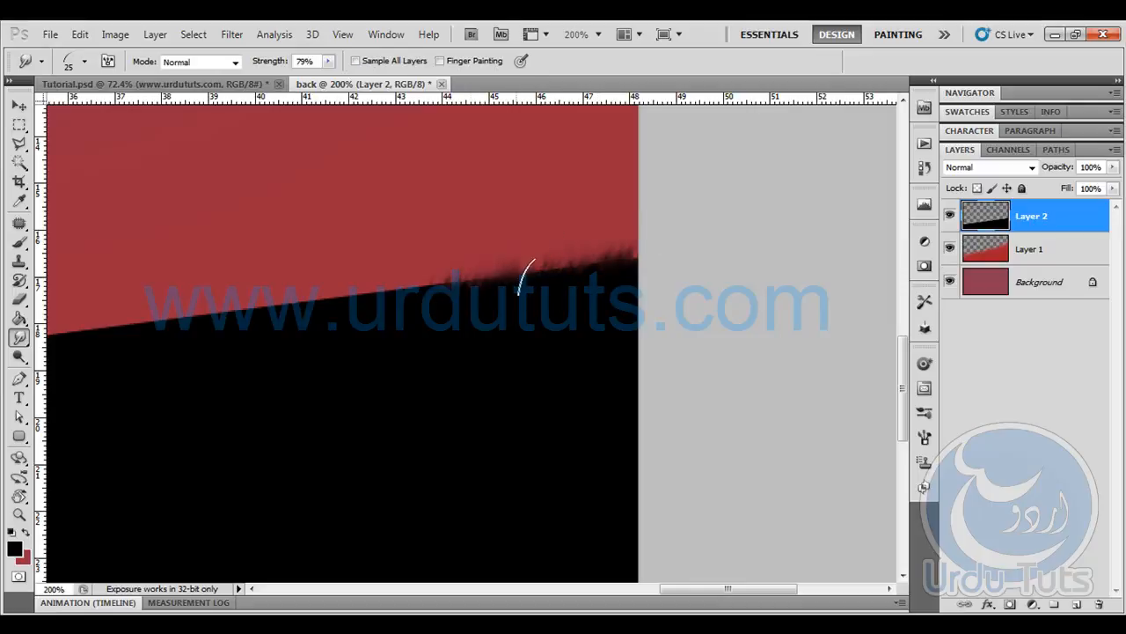
{"action": "mouse_move", "coordinate": [450, 278]}
{"action": "left_mouse_down"}
{"action": "mouse_move", "coordinate": [370, 294]}
{"action": "mouse_move", "coordinate": [417, 298]}
{"action": "left_mouse_up"}
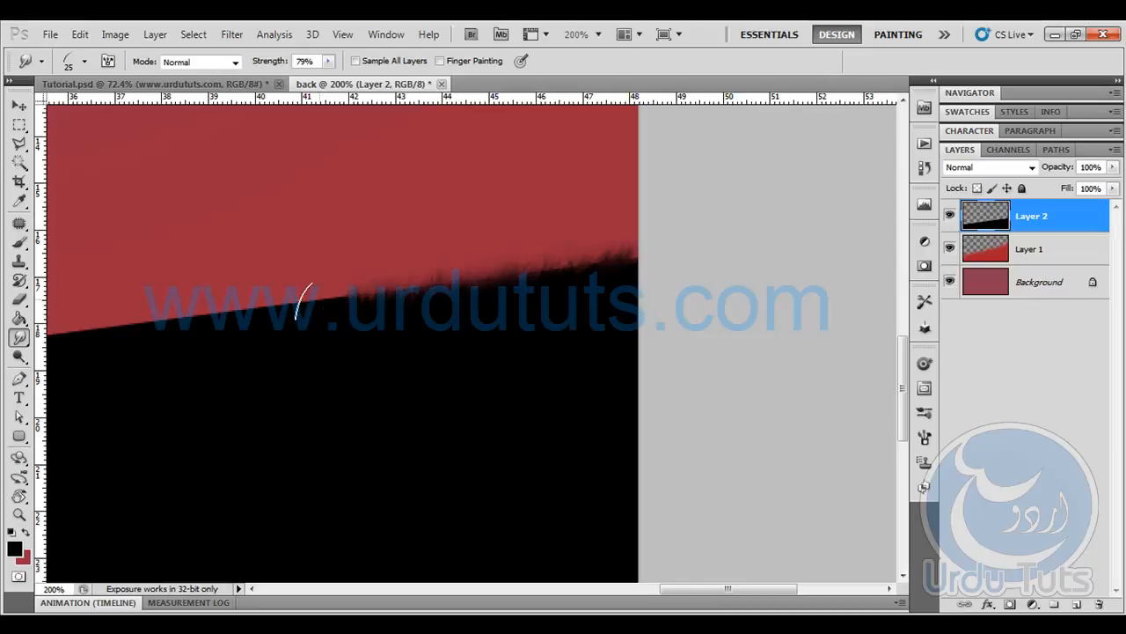
{"action": "mouse_move", "coordinate": [232, 317]}
{"action": "left_mouse_down"}
{"action": "mouse_move", "coordinate": [409, 287]}
{"action": "mouse_move", "coordinate": [189, 319]}
{"action": "left_mouse_up"}
{"action": "key", "text": "space"}
{"action": "left_click_drag", "start_coordinate": [373, 319], "coordinate": [678, 325]}
{"action": "mouse_move", "coordinate": [490, 332]}
{"action": "left_mouse_down"}
{"action": "mouse_move", "coordinate": [381, 321]}
{"action": "mouse_move", "coordinate": [502, 307]}
{"action": "mouse_move", "coordinate": [309, 330]}
{"action": "mouse_move", "coordinate": [460, 327]}
{"action": "left_mouse_up"}
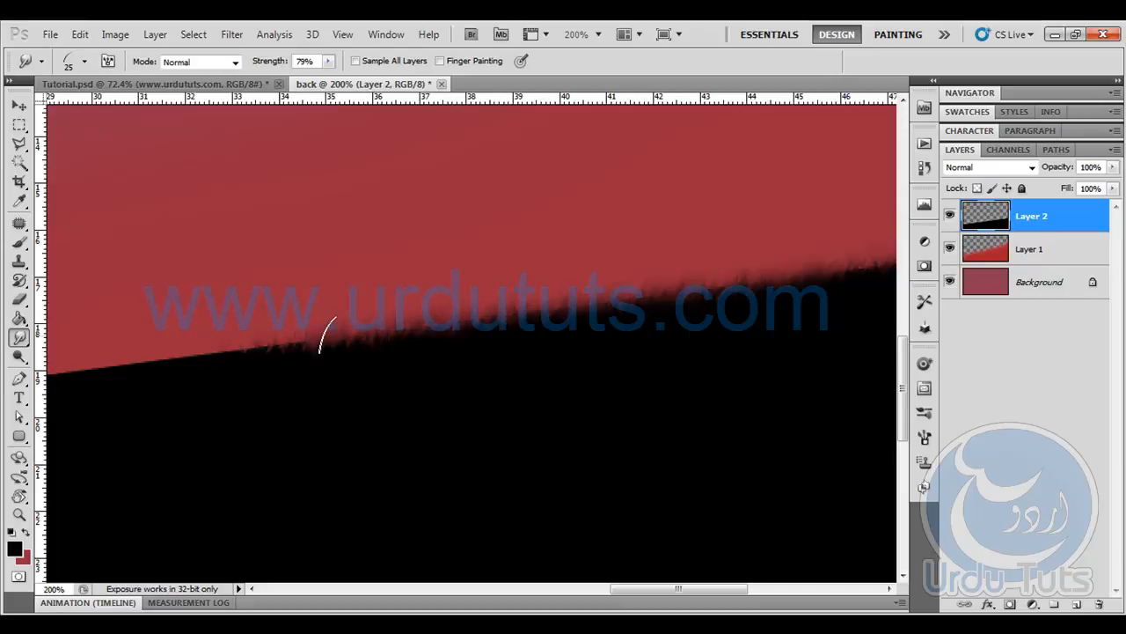
{"action": "key", "text": "space"}
{"action": "mouse_move", "coordinate": [261, 384]}
{"action": "left_mouse_down"}
{"action": "mouse_move", "coordinate": [561, 329]}
{"action": "mouse_move", "coordinate": [530, 314]}
{"action": "mouse_move", "coordinate": [654, 253]}
{"action": "left_mouse_up"}
{"action": "mouse_move", "coordinate": [497, 315]}
{"action": "left_mouse_down"}
{"action": "mouse_move", "coordinate": [567, 250]}
{"action": "mouse_move", "coordinate": [532, 274]}
{"action": "left_mouse_up"}
{"action": "mouse_move", "coordinate": [398, 336]}
{"action": "left_mouse_down"}
{"action": "mouse_move", "coordinate": [484, 278]}
{"action": "mouse_move", "coordinate": [405, 356]}
{"action": "mouse_move", "coordinate": [539, 273]}
{"action": "mouse_move", "coordinate": [393, 326]}
{"action": "mouse_move", "coordinate": [504, 265]}
{"action": "mouse_move", "coordinate": [468, 320]}
{"action": "mouse_move", "coordinate": [483, 296]}
{"action": "left_mouse_up"}
{"action": "left_click_drag", "start_coordinate": [378, 340], "coordinate": [482, 283]}
{"action": "left_click_drag", "start_coordinate": [331, 336], "coordinate": [460, 280]}
{"action": "mouse_move", "coordinate": [272, 353]}
{"action": "left_mouse_down"}
{"action": "mouse_move", "coordinate": [394, 281]}
{"action": "mouse_move", "coordinate": [258, 336]}
{"action": "mouse_move", "coordinate": [312, 306]}
{"action": "mouse_move", "coordinate": [252, 347]}
{"action": "mouse_move", "coordinate": [289, 352]}
{"action": "mouse_move", "coordinate": [433, 273]}
{"action": "mouse_move", "coordinate": [248, 340]}
{"action": "mouse_move", "coordinate": [476, 274]}
{"action": "left_mouse_up"}
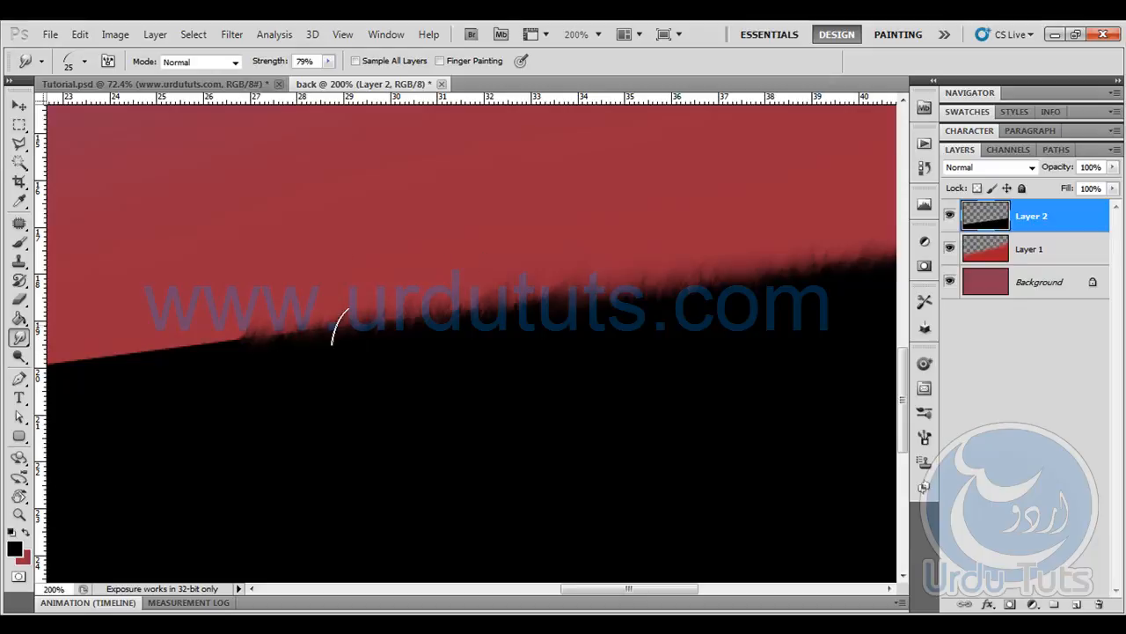
{"action": "mouse_move", "coordinate": [225, 343]}
{"action": "left_mouse_down"}
{"action": "mouse_move", "coordinate": [341, 294]}
{"action": "mouse_move", "coordinate": [445, 334]}
{"action": "mouse_move", "coordinate": [471, 331]}
{"action": "left_mouse_up"}
{"action": "key", "text": "space"}
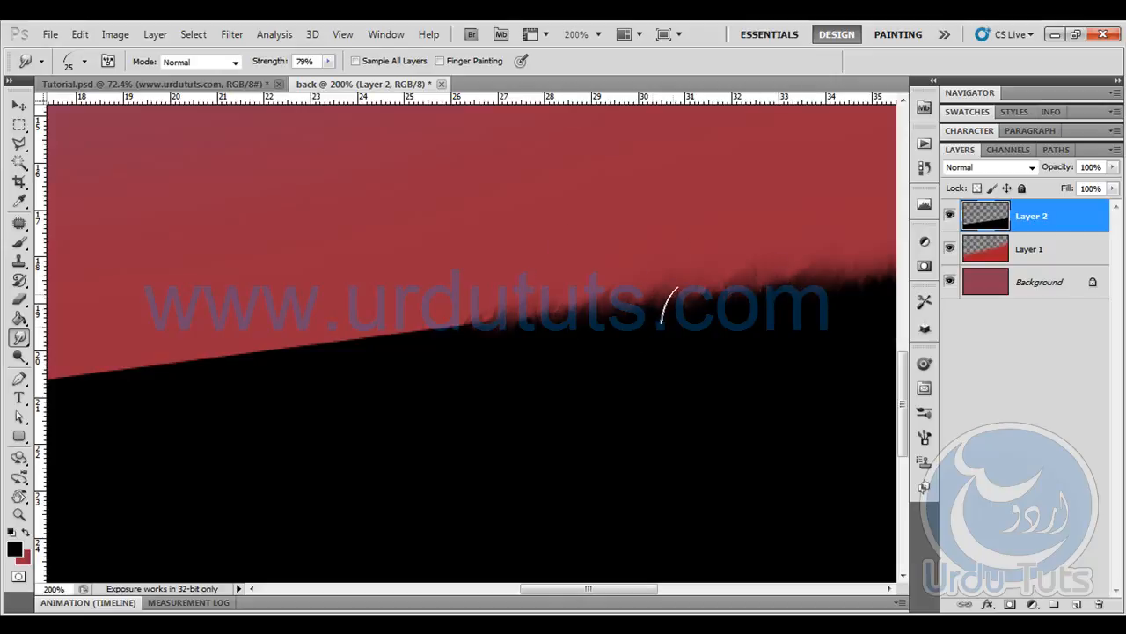
{"action": "mouse_move", "coordinate": [541, 352]}
{"action": "left_mouse_down"}
{"action": "mouse_move", "coordinate": [480, 313]}
{"action": "mouse_move", "coordinate": [399, 354]}
{"action": "mouse_move", "coordinate": [460, 312]}
{"action": "mouse_move", "coordinate": [384, 355]}
{"action": "mouse_move", "coordinate": [446, 291]}
{"action": "mouse_move", "coordinate": [353, 355]}
{"action": "mouse_move", "coordinate": [403, 294]}
{"action": "mouse_move", "coordinate": [327, 368]}
{"action": "mouse_move", "coordinate": [411, 311]}
{"action": "mouse_move", "coordinate": [454, 305]}
{"action": "mouse_move", "coordinate": [408, 351]}
{"action": "mouse_move", "coordinate": [493, 278]}
{"action": "mouse_move", "coordinate": [429, 341]}
{"action": "mouse_move", "coordinate": [520, 286]}
{"action": "left_mouse_up"}
{"action": "mouse_move", "coordinate": [335, 357]}
{"action": "left_mouse_down"}
{"action": "mouse_move", "coordinate": [530, 360]}
{"action": "mouse_move", "coordinate": [550, 323]}
{"action": "mouse_move", "coordinate": [497, 352]}
{"action": "mouse_move", "coordinate": [558, 296]}
{"action": "mouse_move", "coordinate": [534, 291]}
{"action": "mouse_move", "coordinate": [549, 280]}
{"action": "mouse_move", "coordinate": [533, 300]}
{"action": "left_mouse_up"}
{"action": "mouse_move", "coordinate": [392, 371]}
{"action": "left_mouse_down"}
{"action": "mouse_move", "coordinate": [489, 336]}
{"action": "mouse_move", "coordinate": [465, 350]}
{"action": "left_mouse_up"}
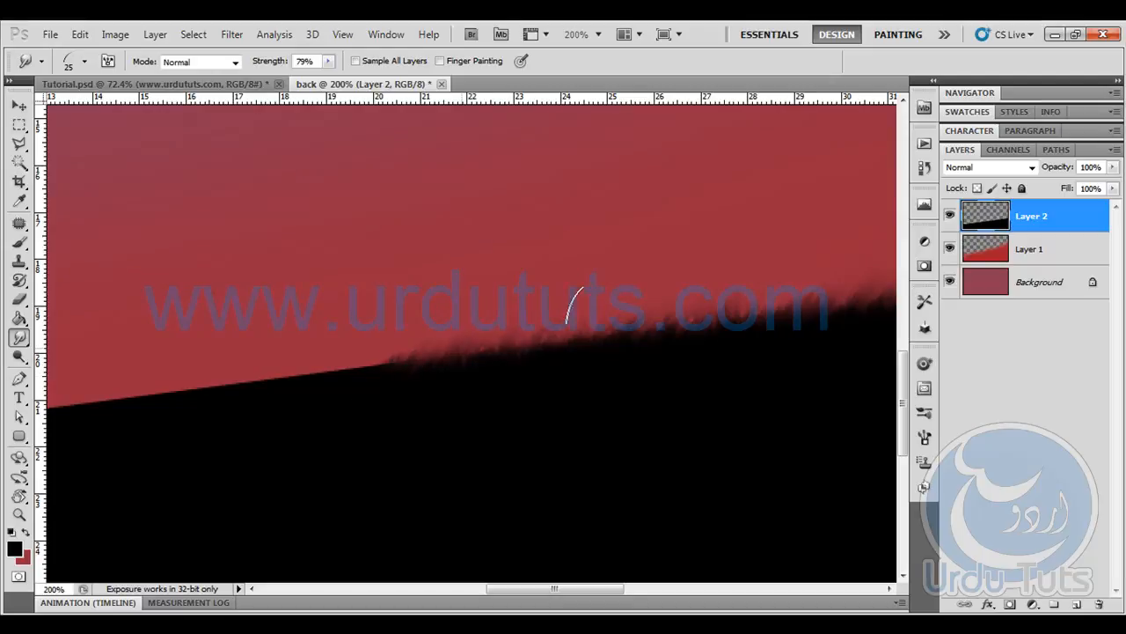
{"action": "left_click_drag", "start_coordinate": [387, 389], "coordinate": [717, 390]}
{"action": "mouse_move", "coordinate": [759, 343]}
{"action": "left_mouse_down"}
{"action": "mouse_move", "coordinate": [571, 388]}
{"action": "mouse_move", "coordinate": [748, 357]}
{"action": "mouse_move", "coordinate": [649, 358]}
{"action": "left_mouse_up"}
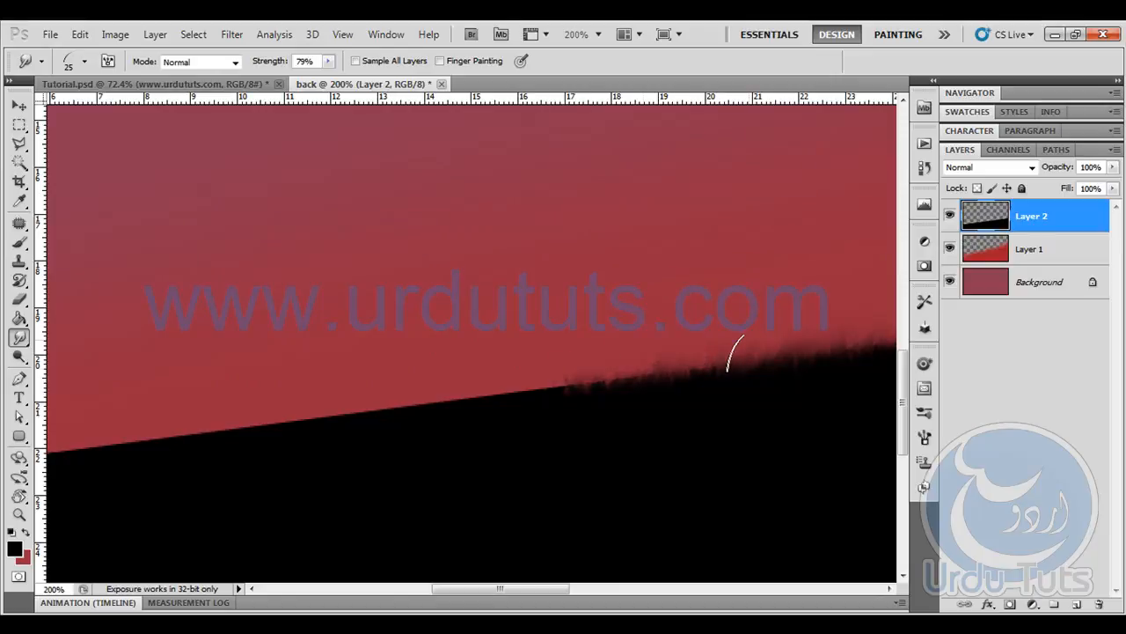
{"action": "left_click_drag", "start_coordinate": [552, 383], "coordinate": [632, 383]}
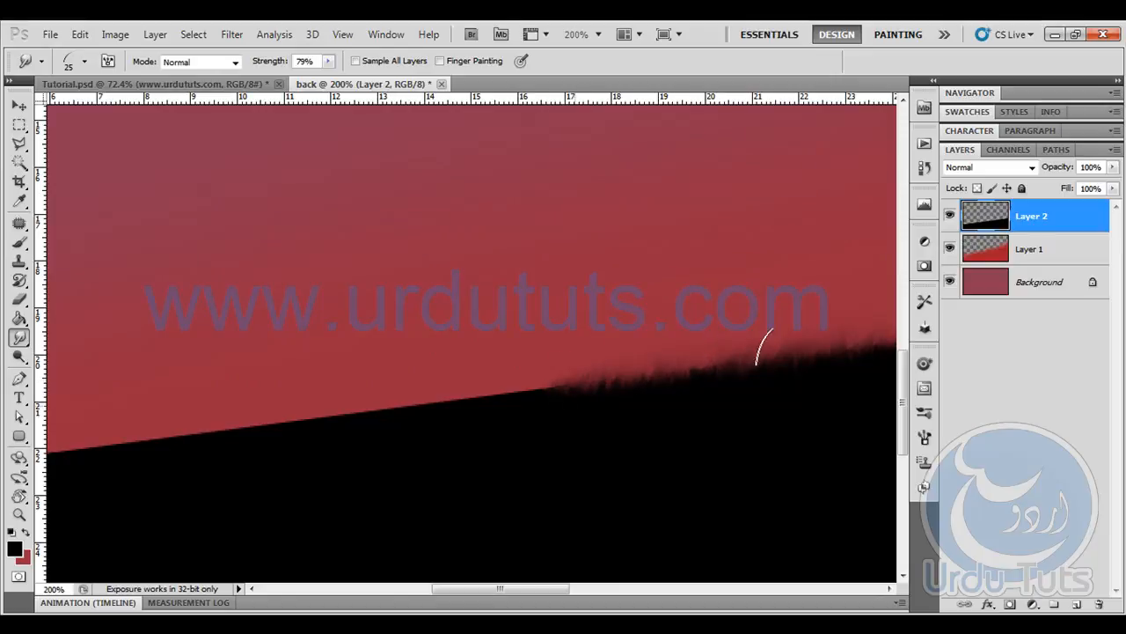
{"action": "left_click_drag", "start_coordinate": [548, 432], "coordinate": [717, 424], "text": "space"}
{"action": "mouse_move", "coordinate": [734, 372]}
{"action": "left_mouse_down"}
{"action": "mouse_move", "coordinate": [689, 382]}
{"action": "mouse_move", "coordinate": [713, 345]}
{"action": "mouse_move", "coordinate": [637, 403]}
{"action": "mouse_move", "coordinate": [694, 370]}
{"action": "mouse_move", "coordinate": [634, 360]}
{"action": "mouse_move", "coordinate": [651, 348]}
{"action": "mouse_move", "coordinate": [702, 370]}
{"action": "mouse_move", "coordinate": [690, 337]}
{"action": "mouse_move", "coordinate": [481, 403]}
{"action": "mouse_move", "coordinate": [418, 443]}
{"action": "mouse_move", "coordinate": [378, 428]}
{"action": "mouse_move", "coordinate": [643, 373]}
{"action": "left_mouse_up"}
{"action": "key", "text": "space"}
{"action": "mouse_move", "coordinate": [375, 445]}
{"action": "left_mouse_down"}
{"action": "mouse_move", "coordinate": [521, 433]}
{"action": "mouse_move", "coordinate": [487, 429]}
{"action": "mouse_move", "coordinate": [593, 413]}
{"action": "mouse_move", "coordinate": [216, 459]}
{"action": "left_mouse_up"}
{"action": "left_click_drag", "start_coordinate": [349, 439], "coordinate": [85, 475]}
{"action": "key", "text": "space"}
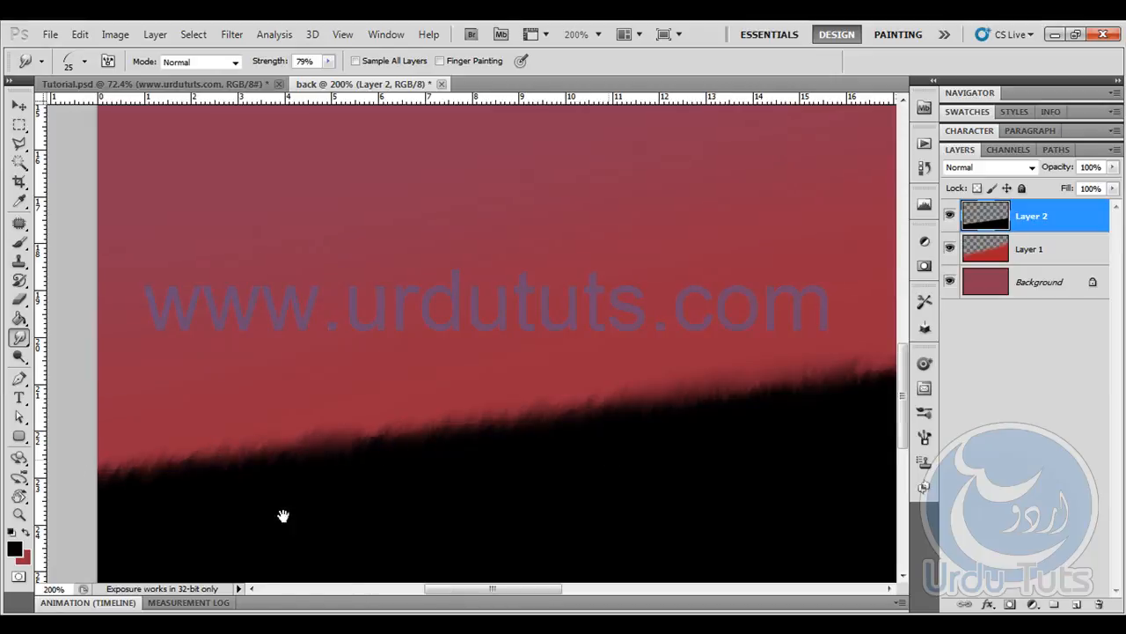
{"action": "left_click_drag", "start_coordinate": [390, 502], "coordinate": [249, 508]}
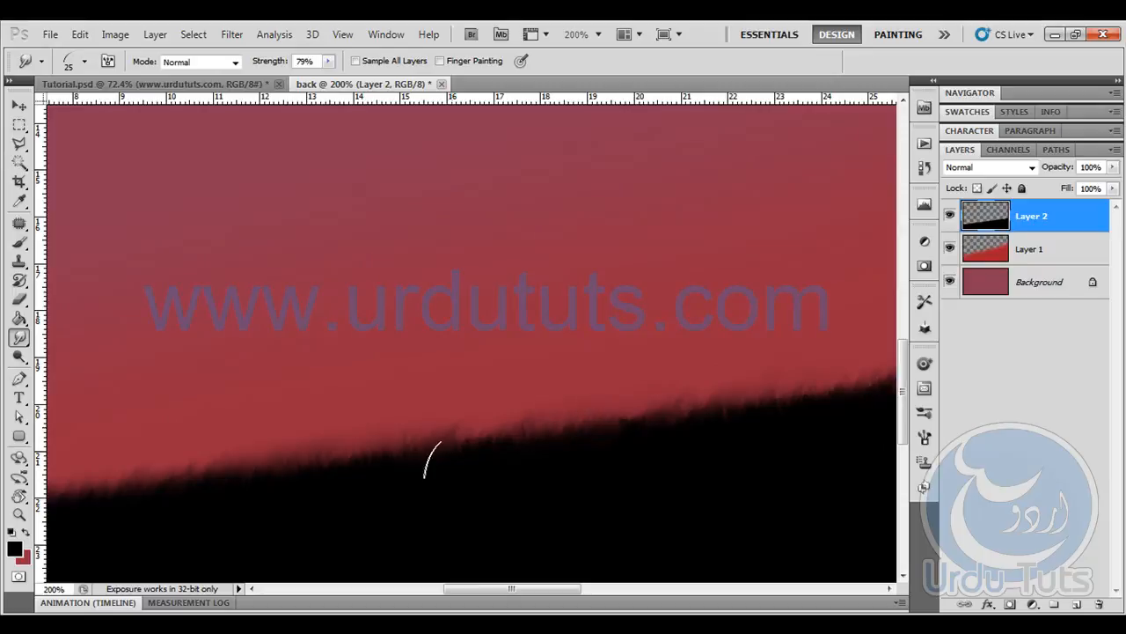
{"action": "left_click_drag", "start_coordinate": [605, 460], "coordinate": [372, 480]}
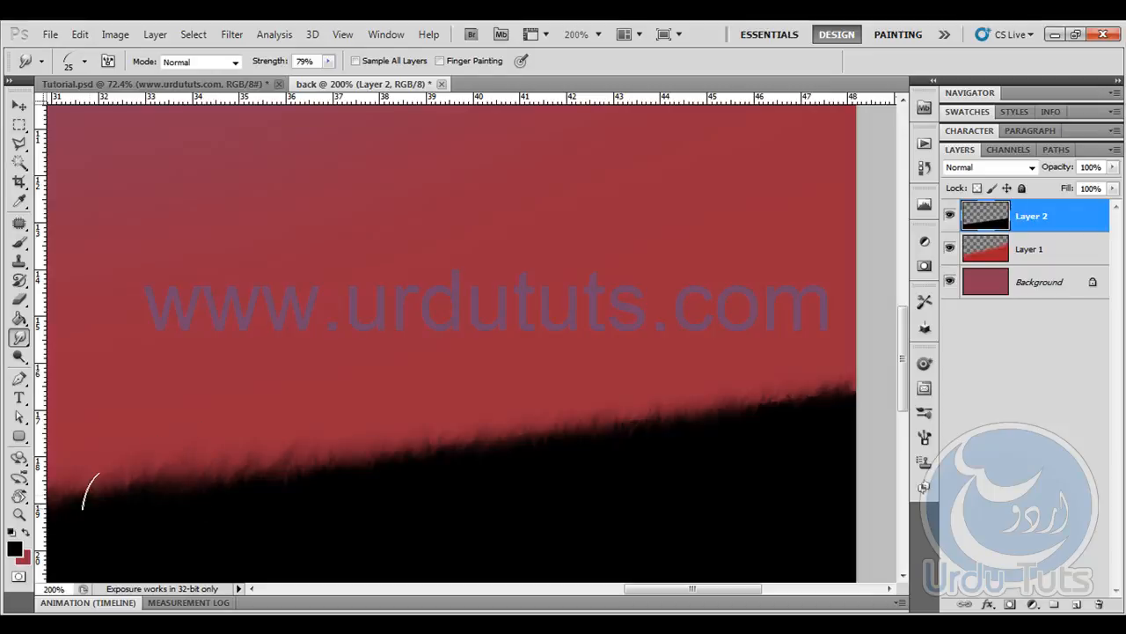
- Enlarge the Smudge brush to 35 px and thicken the grass fringe along the right-hand stretch of the black slope's edge
{"action": "left_click_drag", "start_coordinate": [572, 458], "coordinate": [347, 450]}
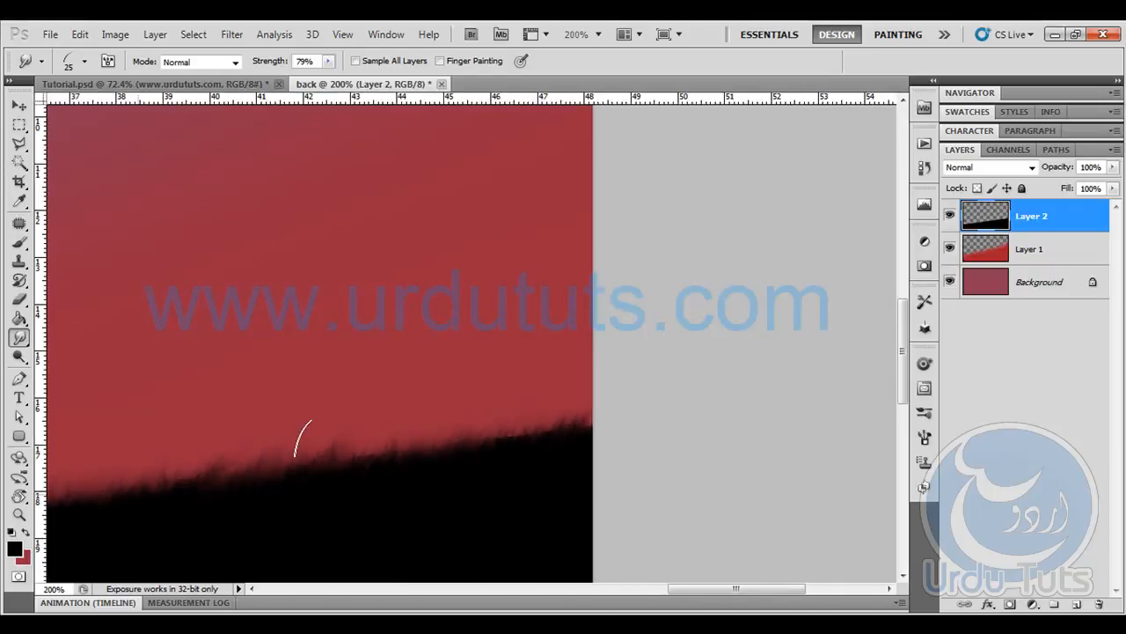
{"action": "key", "text": "]"}
{"action": "mouse_move", "coordinate": [360, 464]}
{"action": "left_mouse_down"}
{"action": "mouse_move", "coordinate": [423, 423]}
{"action": "mouse_move", "coordinate": [405, 452]}
{"action": "mouse_move", "coordinate": [451, 424]}
{"action": "mouse_move", "coordinate": [457, 446]}
{"action": "mouse_move", "coordinate": [553, 410]}
{"action": "mouse_move", "coordinate": [598, 409]}
{"action": "left_mouse_up"}
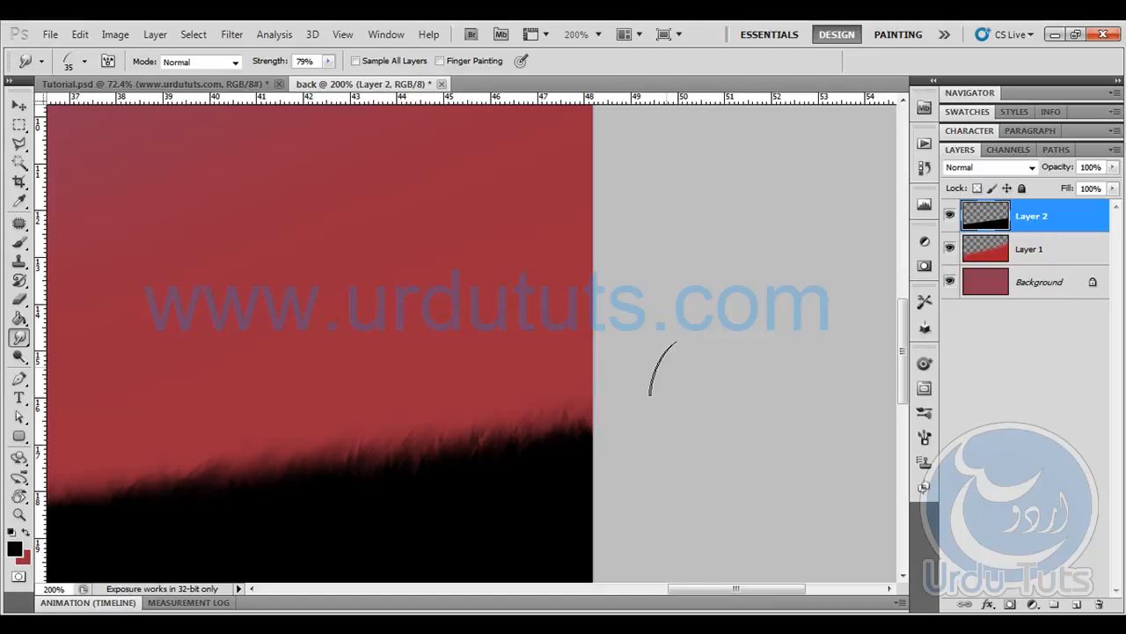
- Smudge taller grass along the middle and left stretches of the black slope's edge with a 45 px brush
{"action": "key", "text": "ctrl+0"}
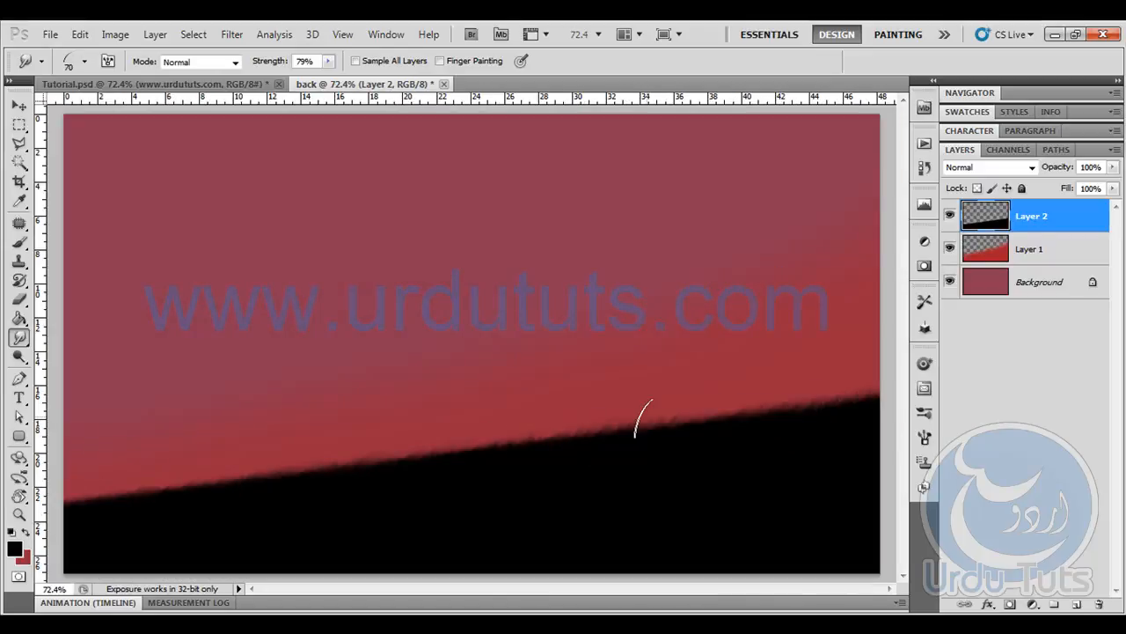
{"action": "left_click_drag", "start_coordinate": [634, 427], "coordinate": [427, 456]}
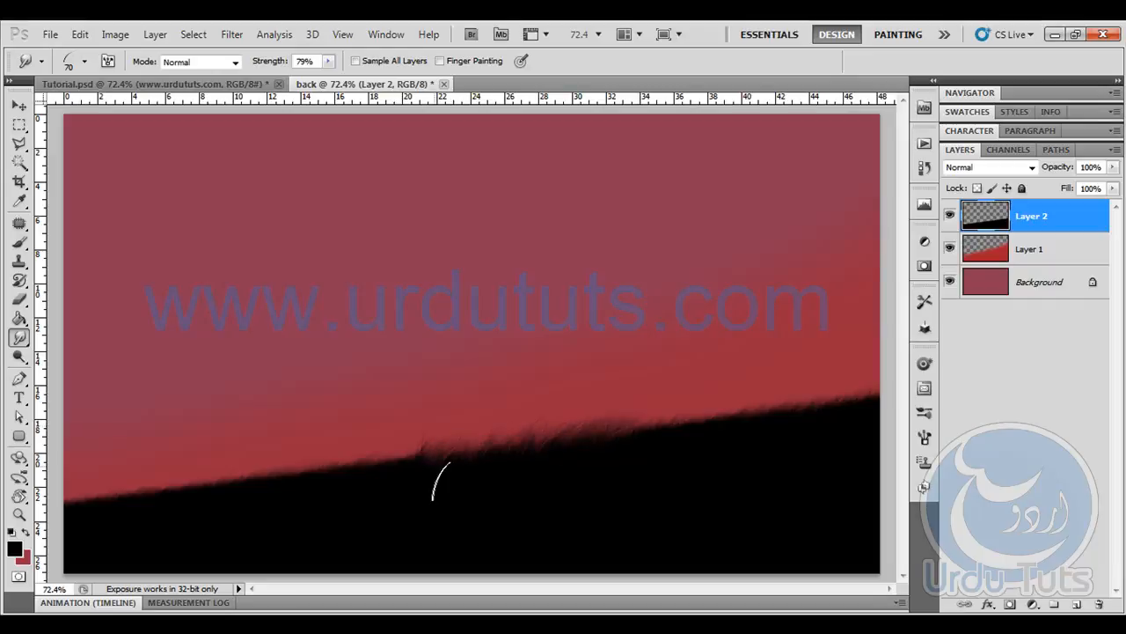
{"action": "key", "text": "ctrl+z"}
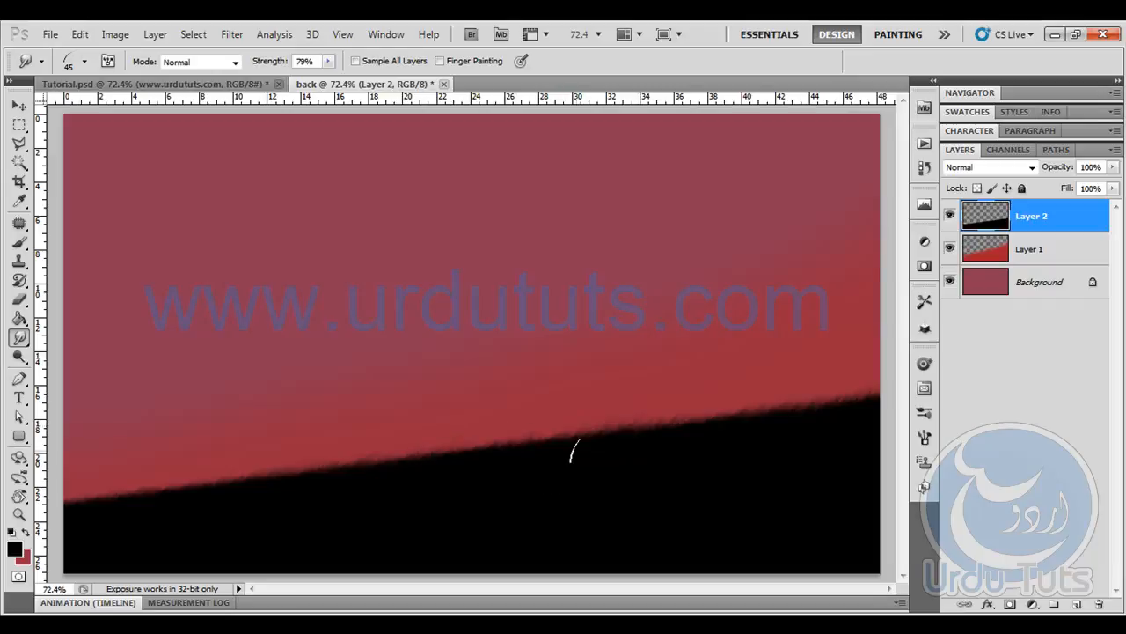
{"action": "left_click_drag", "start_coordinate": [504, 442], "coordinate": [442, 466]}
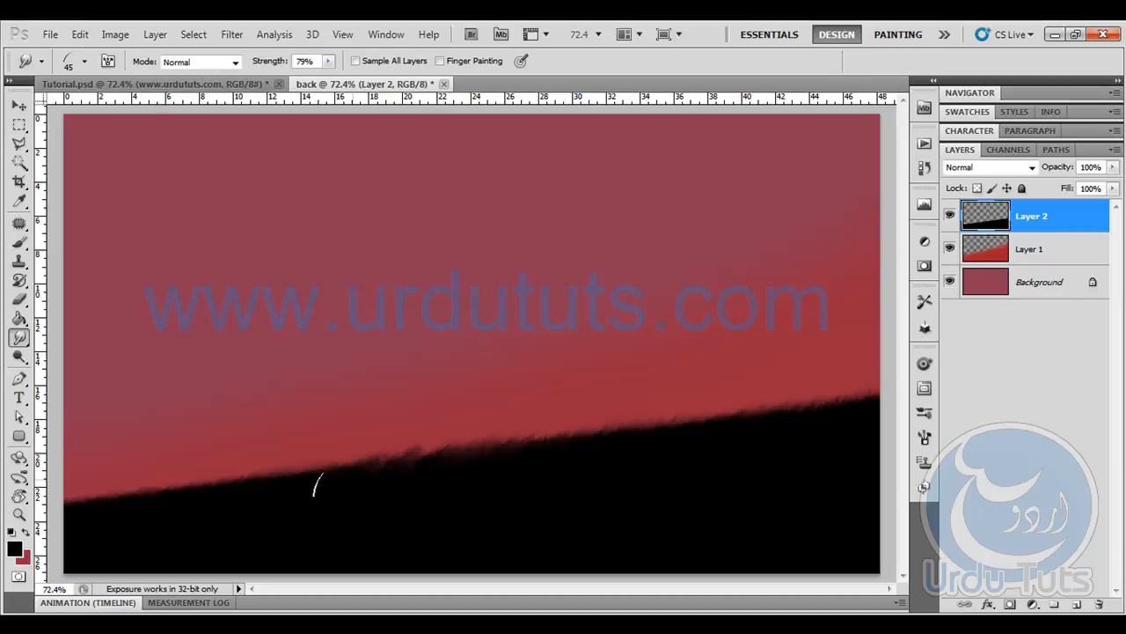
{"action": "left_click_drag", "start_coordinate": [137, 489], "coordinate": [35, 509]}
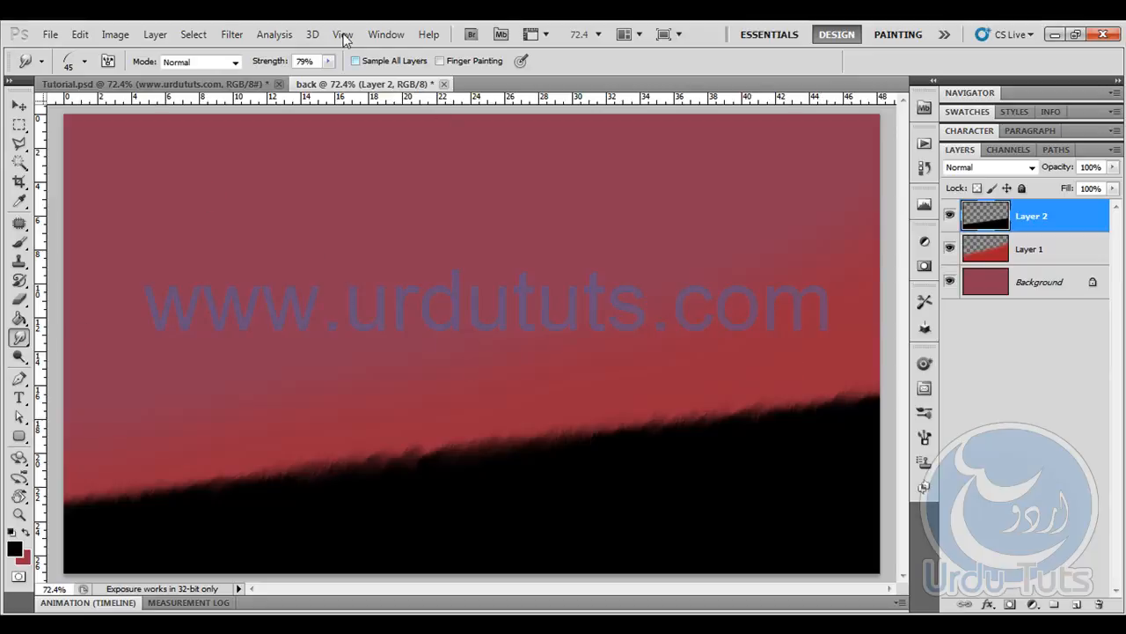
{"action": "left_click", "coordinate": [51, 34]}
{"action": "left_click", "coordinate": [79, 49]}
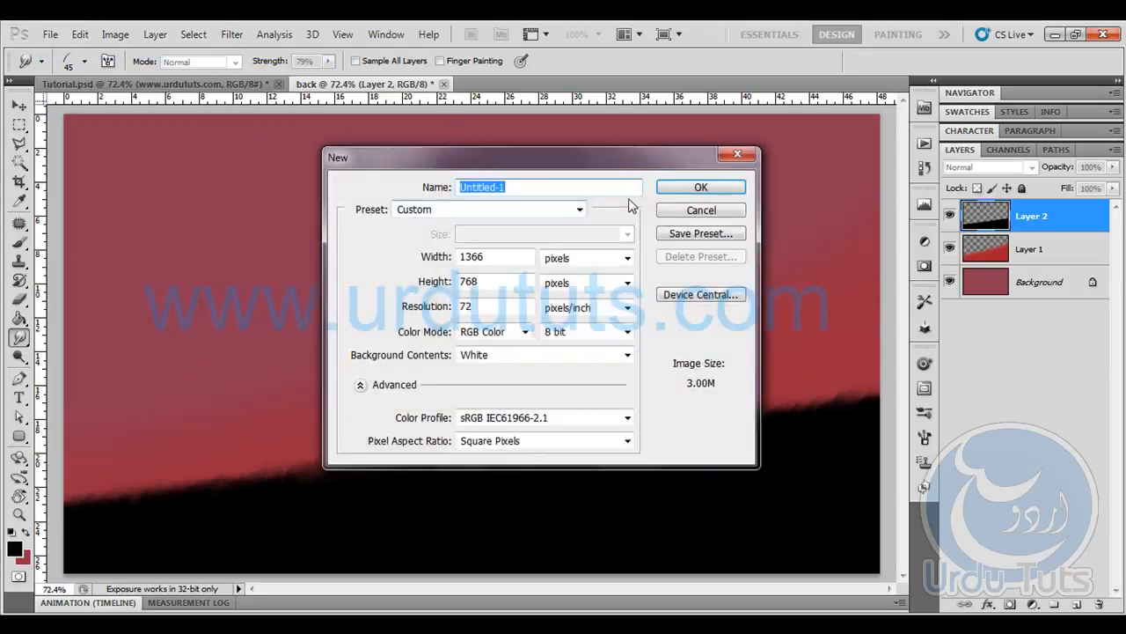
{"action": "left_click", "coordinate": [699, 211]}
- Make a circular selection about 12 cm across in the upper middle of the sky and add a new layer above Layer 2
{"action": "left_click", "coordinate": [20, 126]}
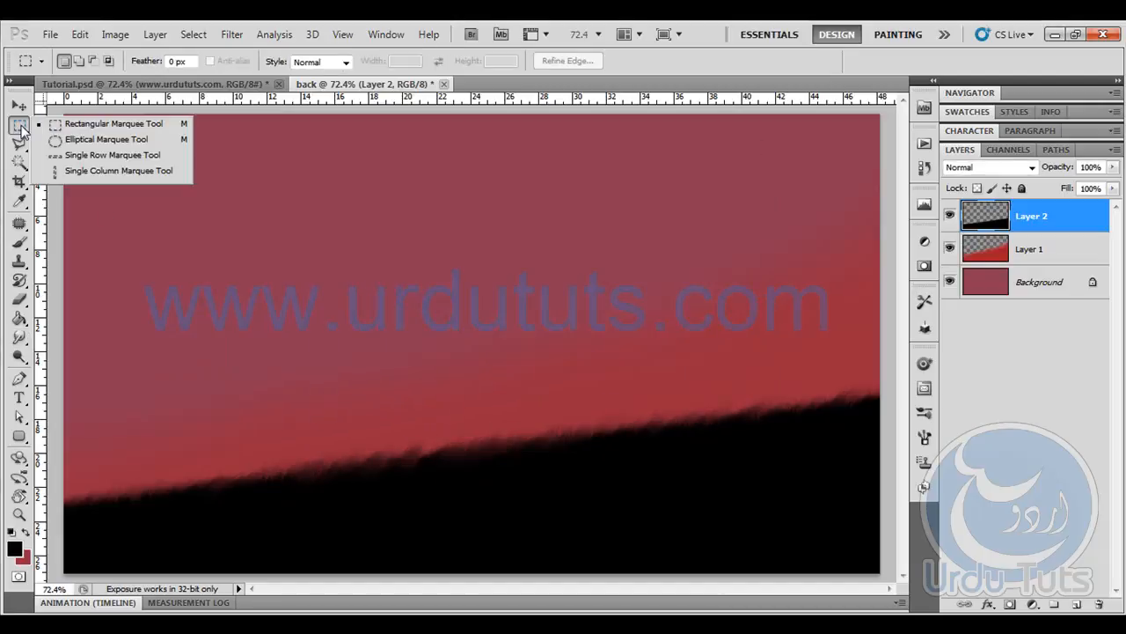
{"action": "left_click", "coordinate": [117, 144]}
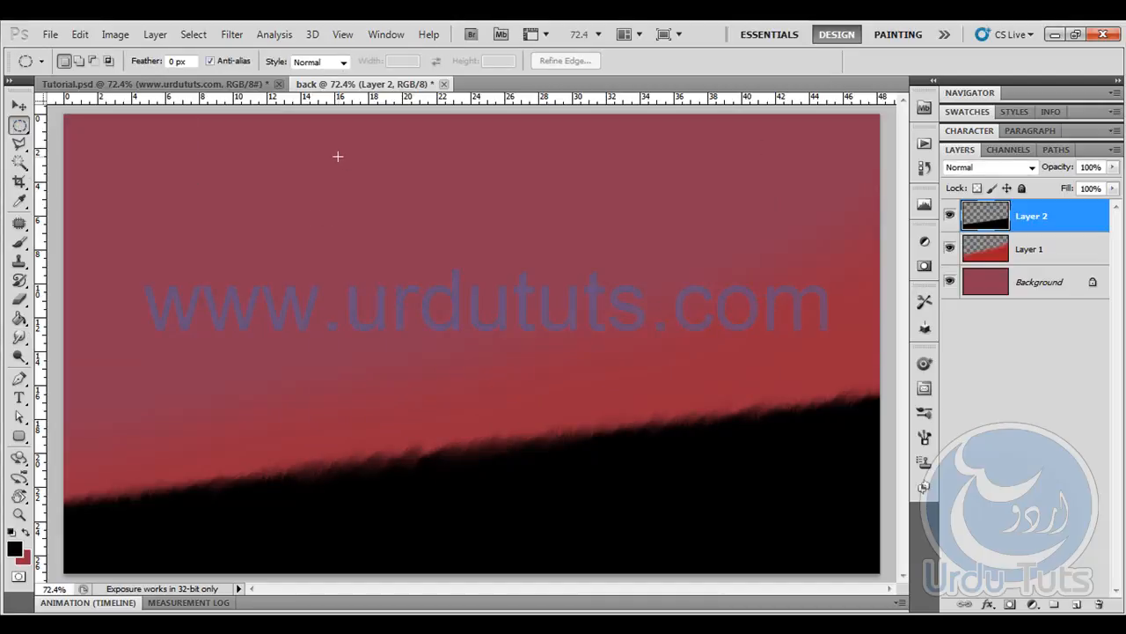
{"action": "left_click_drag", "start_coordinate": [628, 357], "coordinate": [630, 357]}
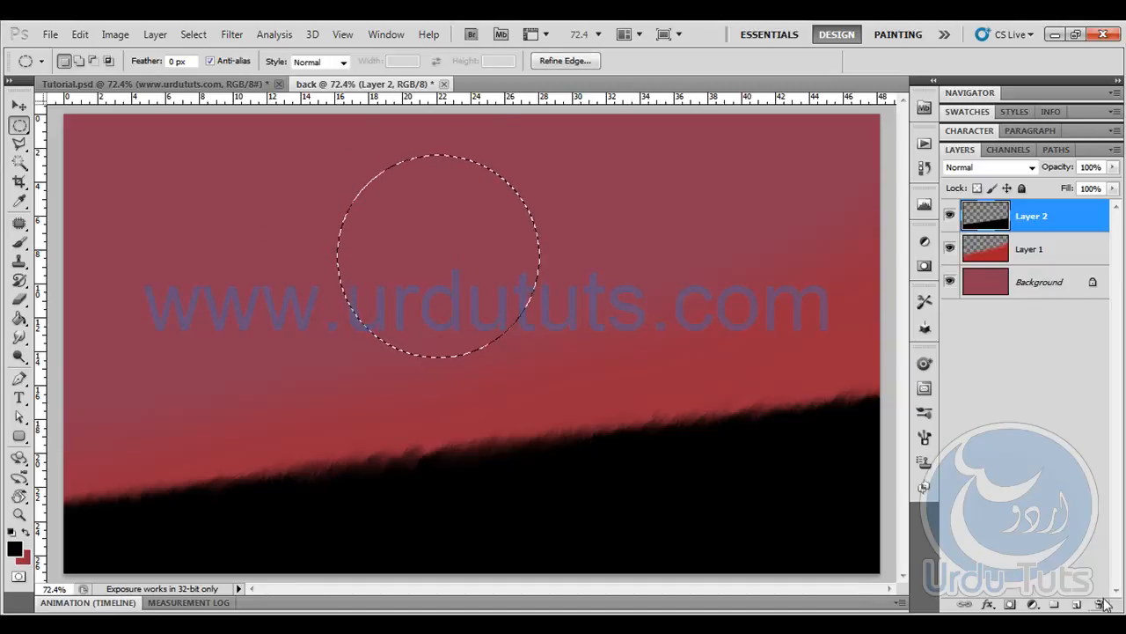
{"action": "left_click", "coordinate": [1075, 604]}
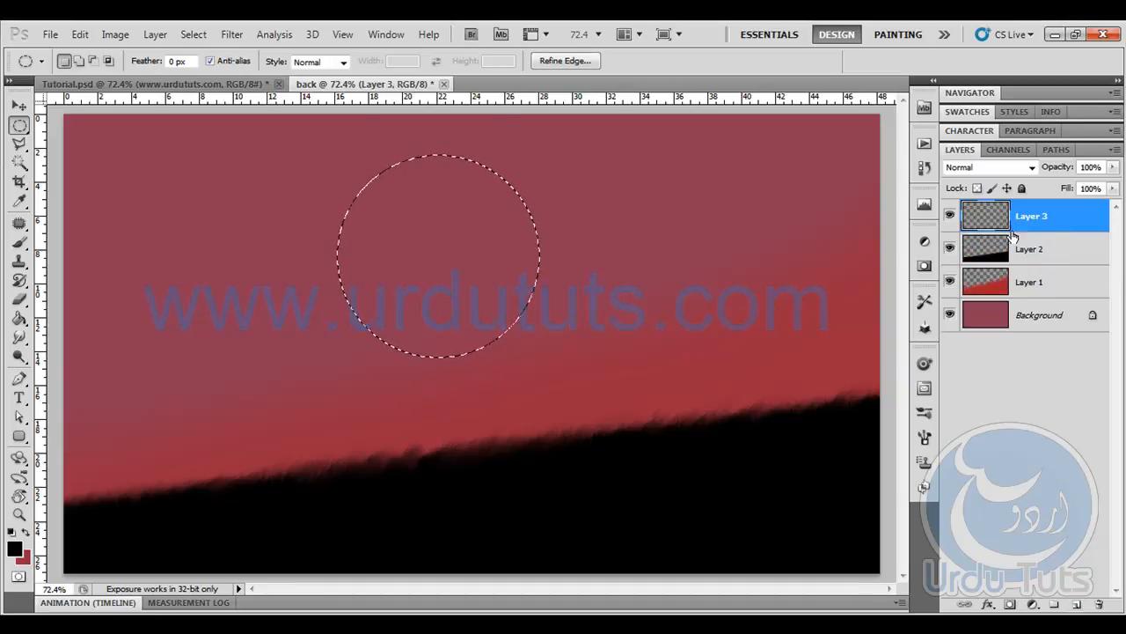
- Set the foreground colour to cream #fff2c3 and fill the circular selection on Layer 3 with it
{"action": "left_click", "coordinate": [15, 548]}
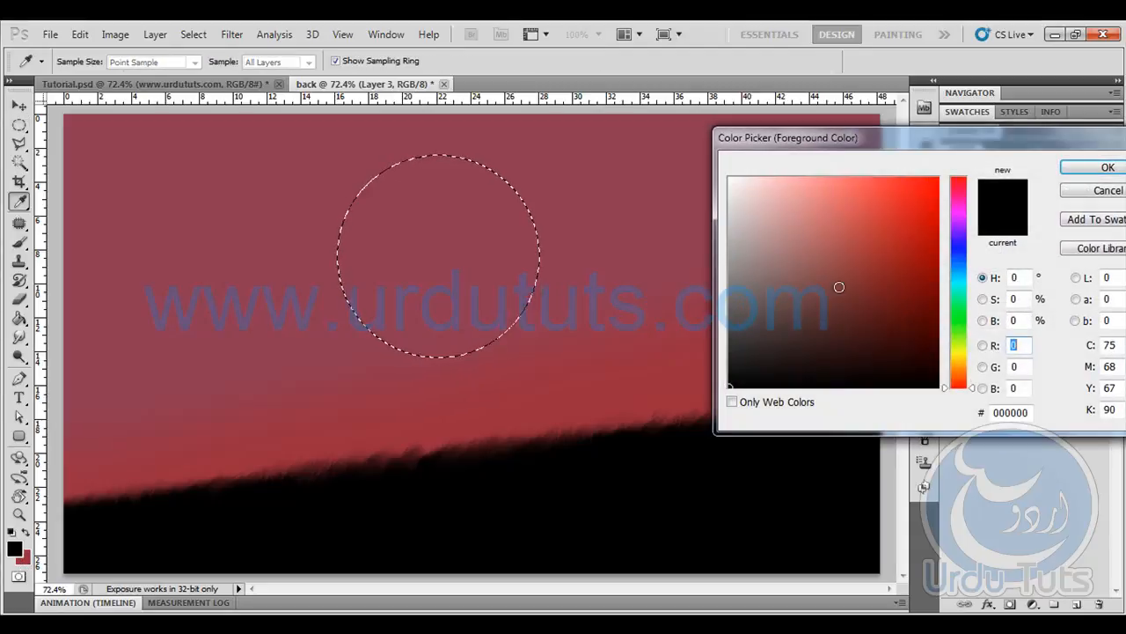
{"action": "left_click", "coordinate": [967, 360]}
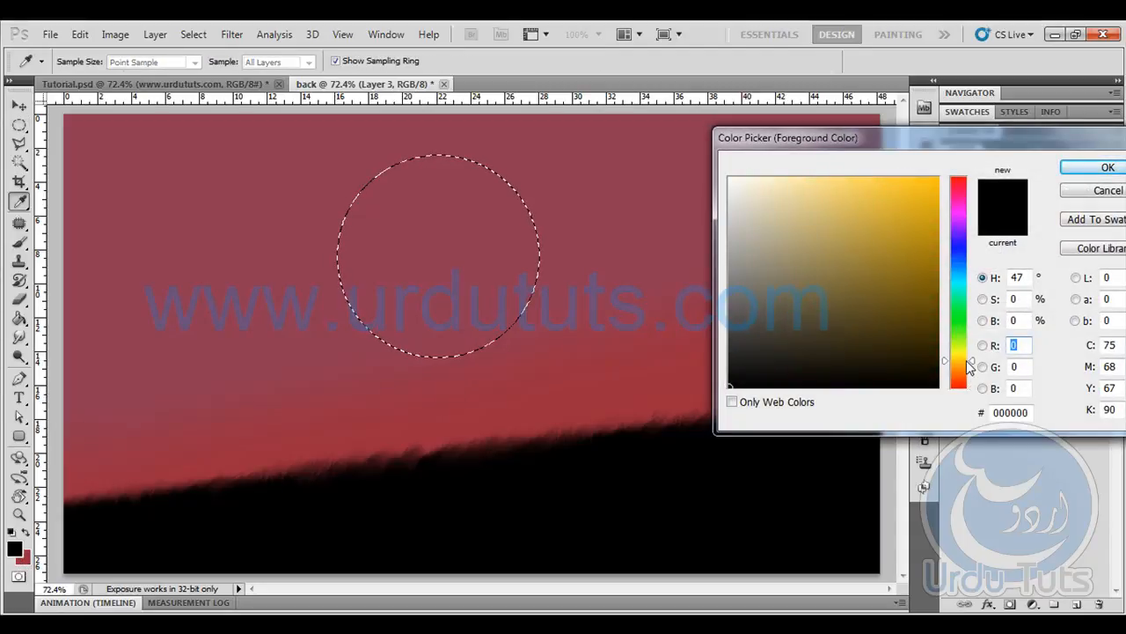
{"action": "left_click", "coordinate": [785, 211]}
{"action": "left_click_drag", "start_coordinate": [784, 212], "coordinate": [780, 159]}
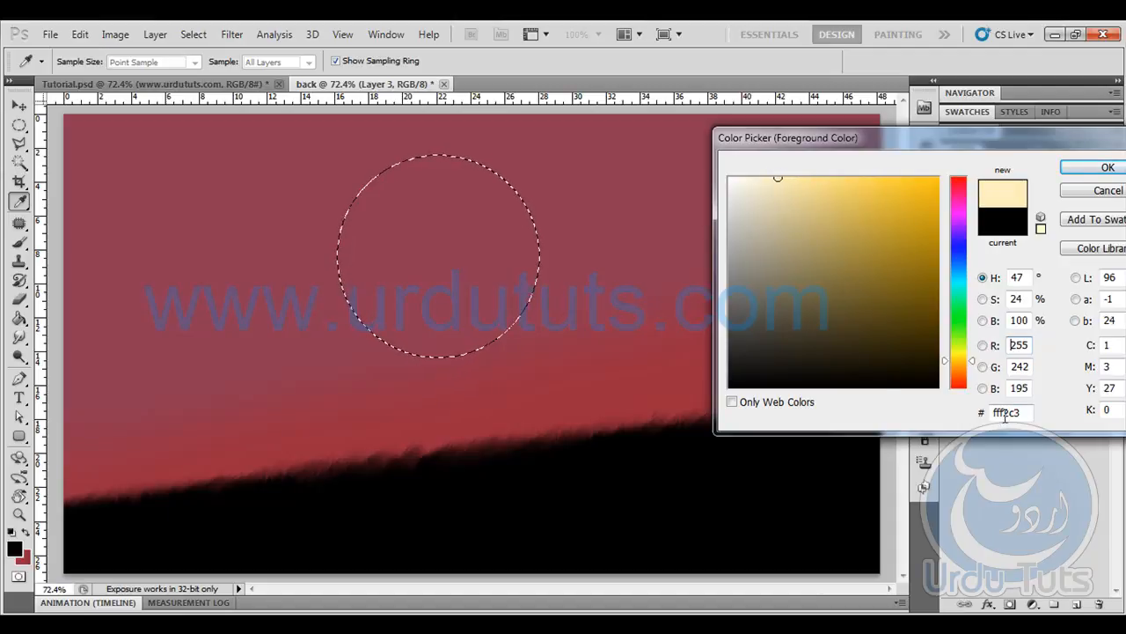
{"action": "left_click", "coordinate": [1107, 167]}
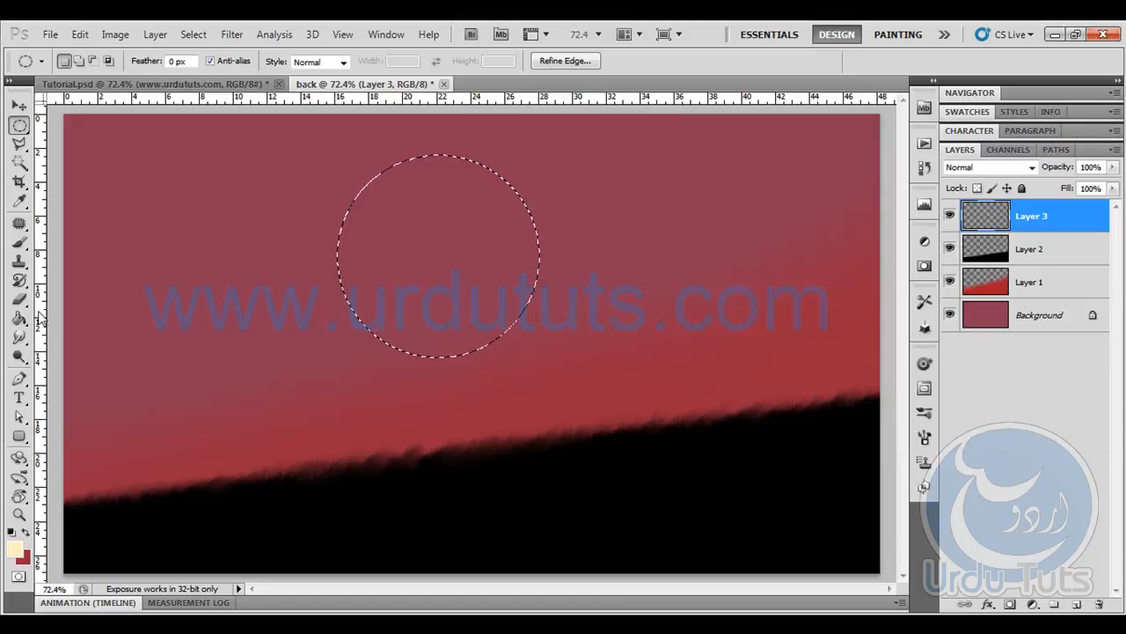
{"action": "left_click", "coordinate": [19, 319]}
{"action": "left_click", "coordinate": [422, 288]}
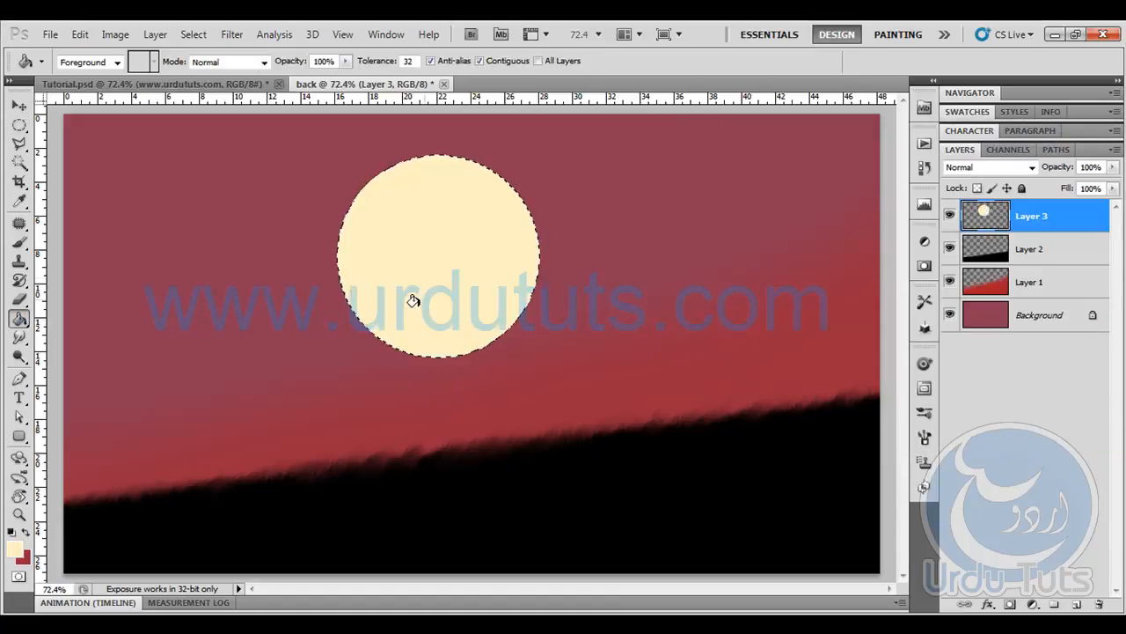
- Set the background colour to bright yellow #ffe21e
{"action": "left_click", "coordinate": [23, 557]}
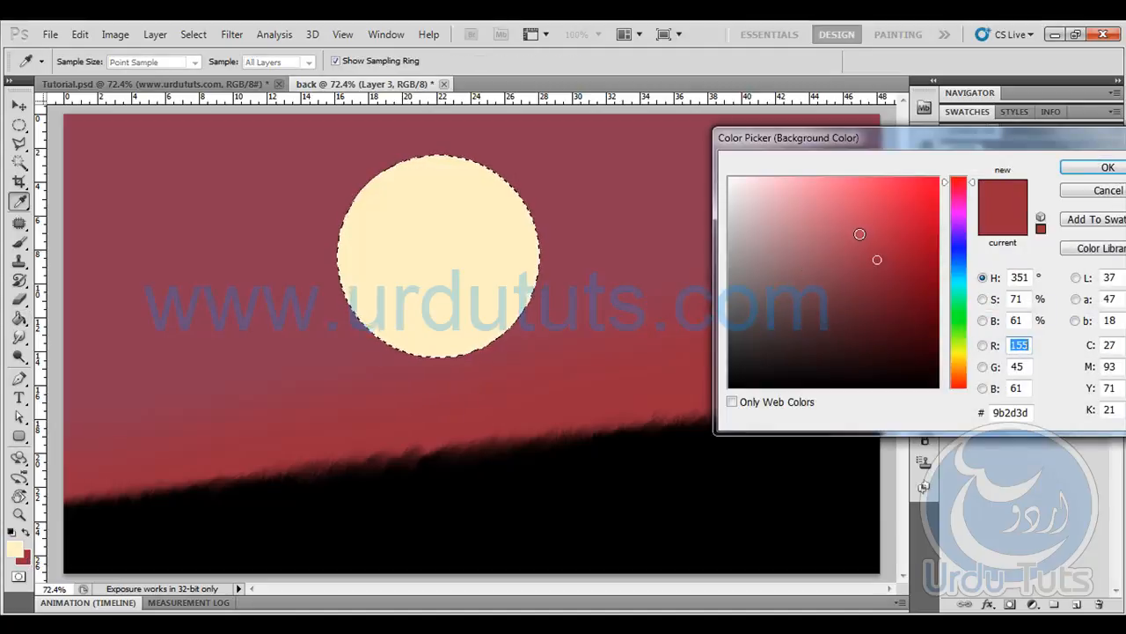
{"action": "left_click_drag", "start_coordinate": [959, 370], "coordinate": [968, 357]}
{"action": "left_click_drag", "start_coordinate": [830, 264], "coordinate": [916, 164]}
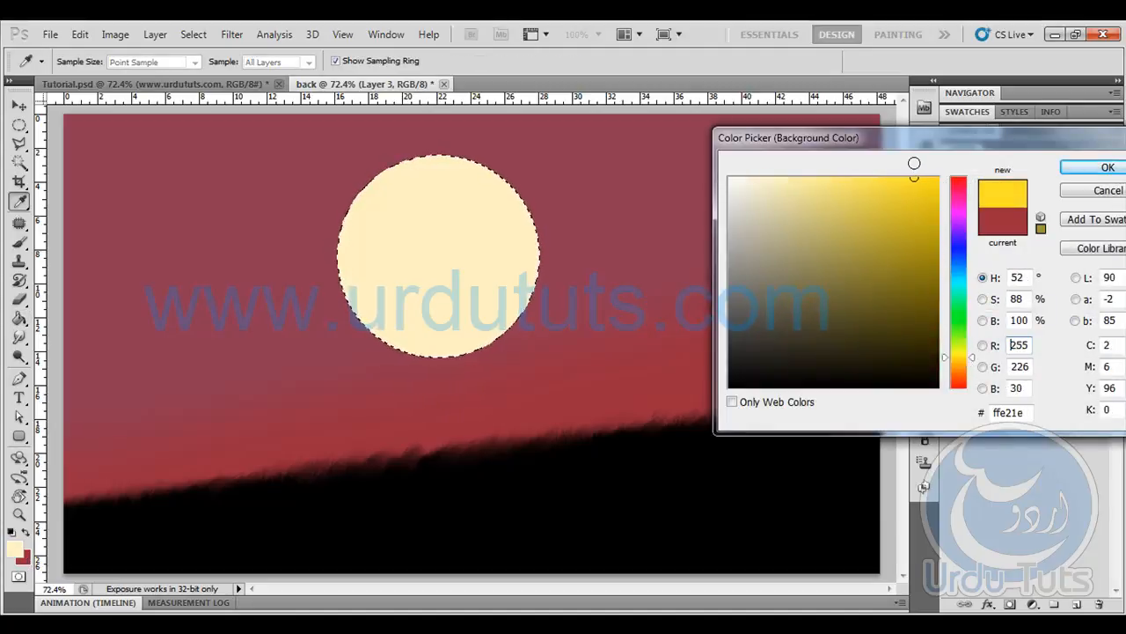
{"action": "key", "text": "Return"}
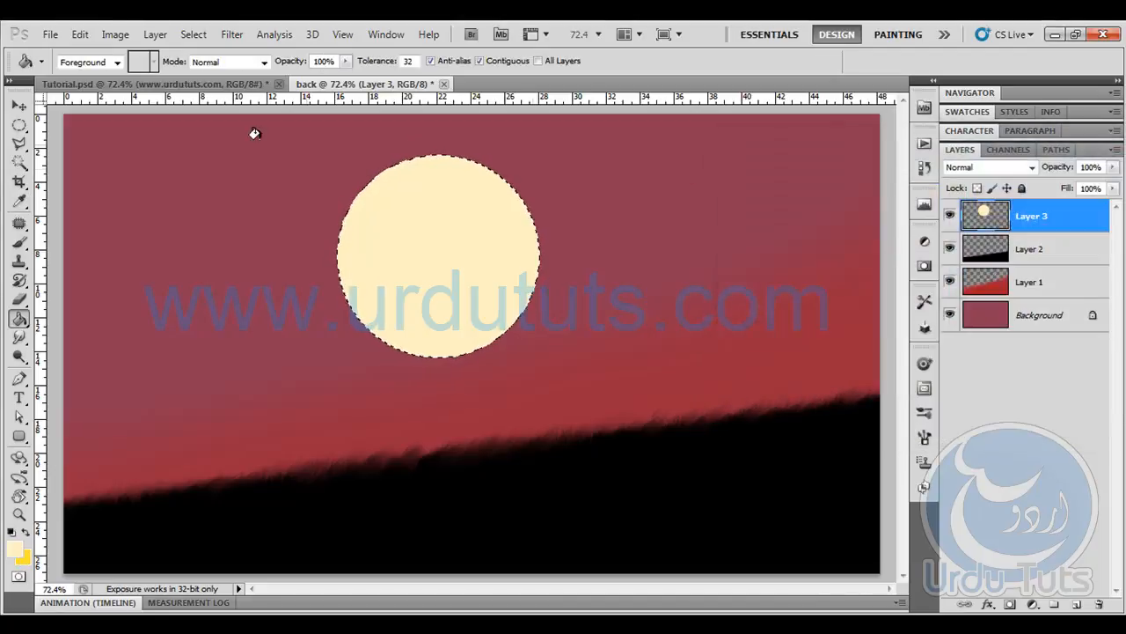
- Render Clouds inside the circular selection on Layer 3 and deselect
{"action": "left_click", "coordinate": [228, 37]}
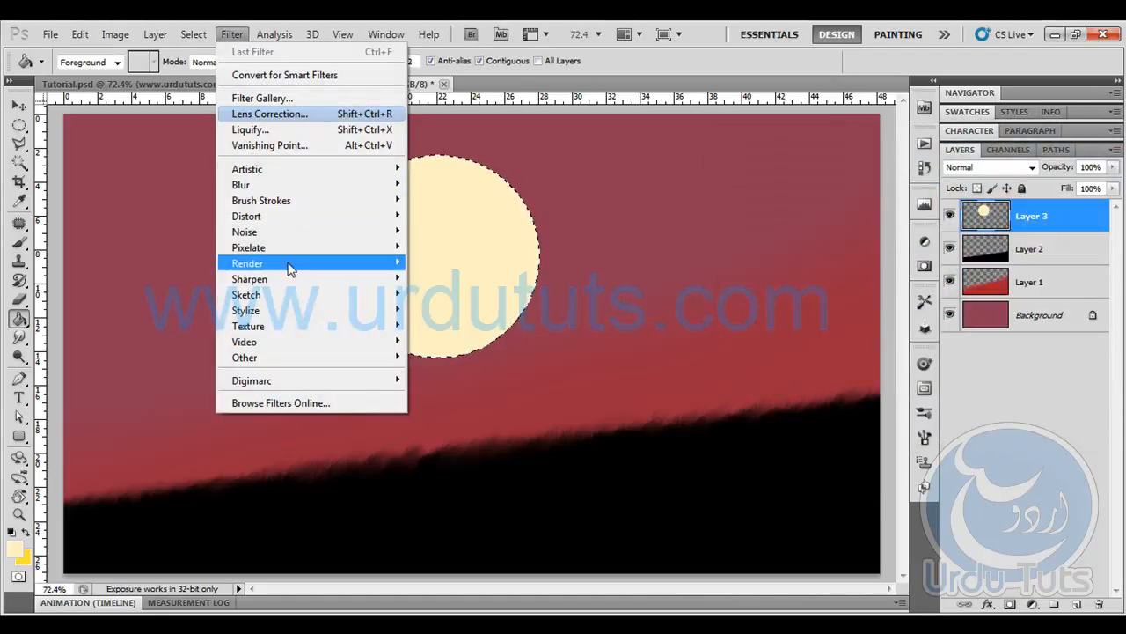
{"action": "mouse_move", "coordinate": [294, 264]}
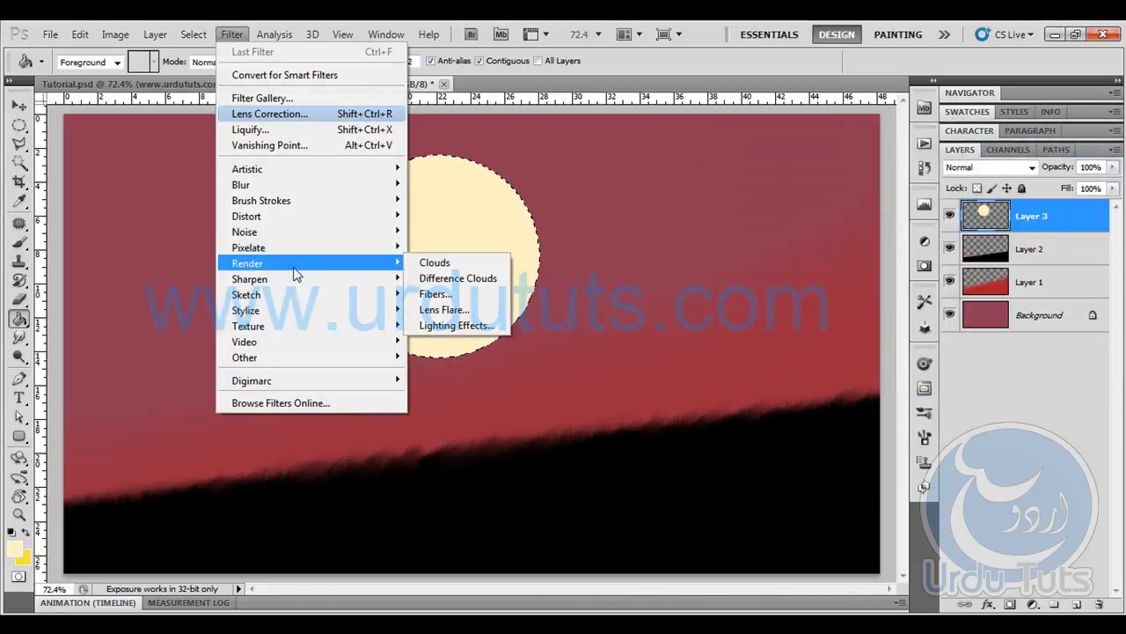
{"action": "left_click", "coordinate": [458, 265]}
{"action": "key", "text": "ctrl+d"}
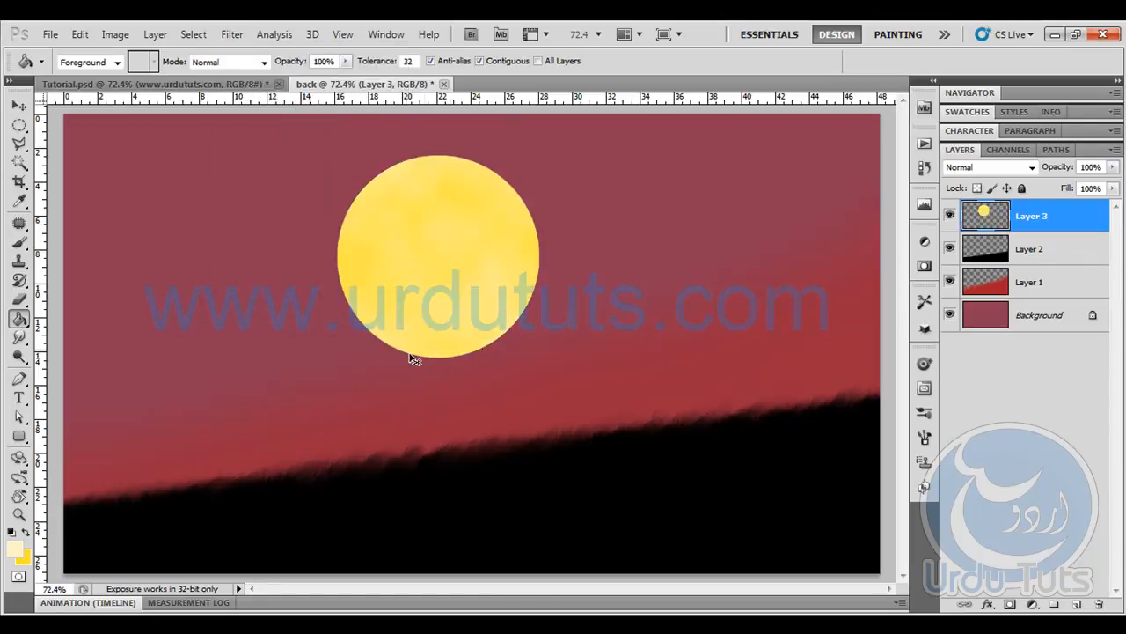
- Scale the yellow disc proportionally to about 75.7% with Free Transform and place it at the middle of the grassy slope
{"action": "left_click", "coordinate": [16, 107]}
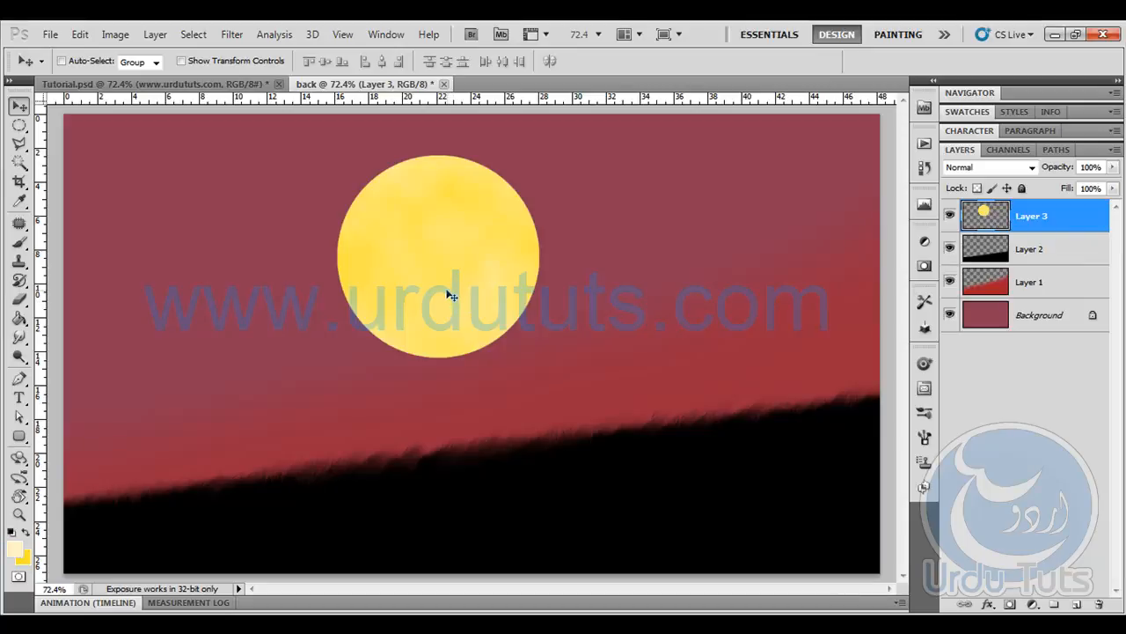
{"action": "key", "text": "ctrl+t"}
{"action": "left_click_drag", "start_coordinate": [490, 221], "coordinate": [568, 328]}
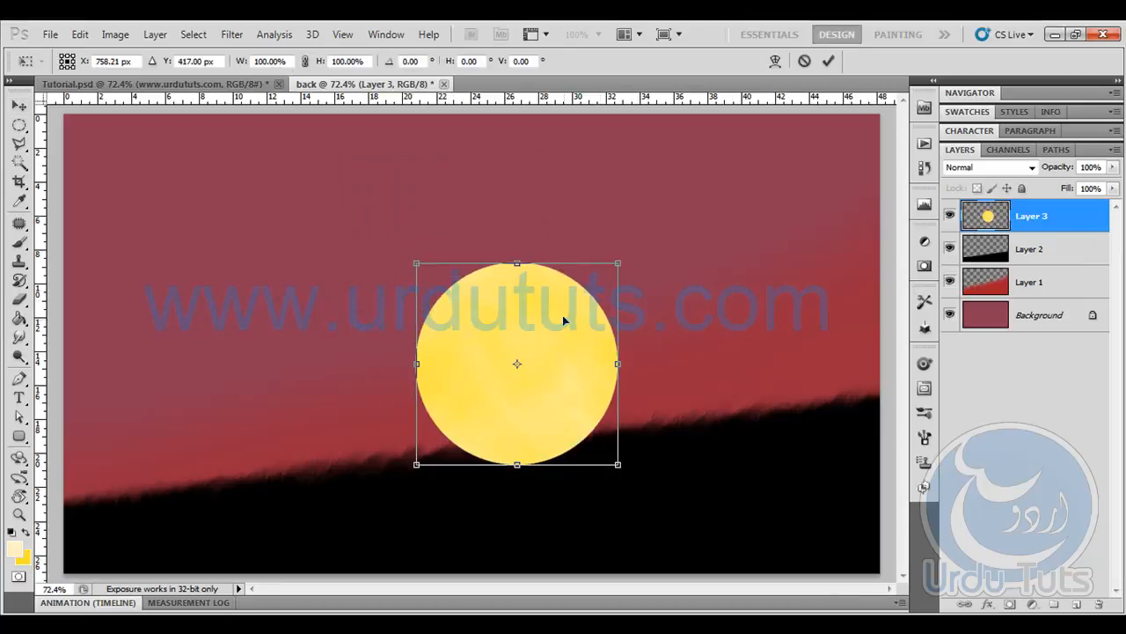
{"action": "left_click_drag", "start_coordinate": [611, 276], "coordinate": [595, 297]}
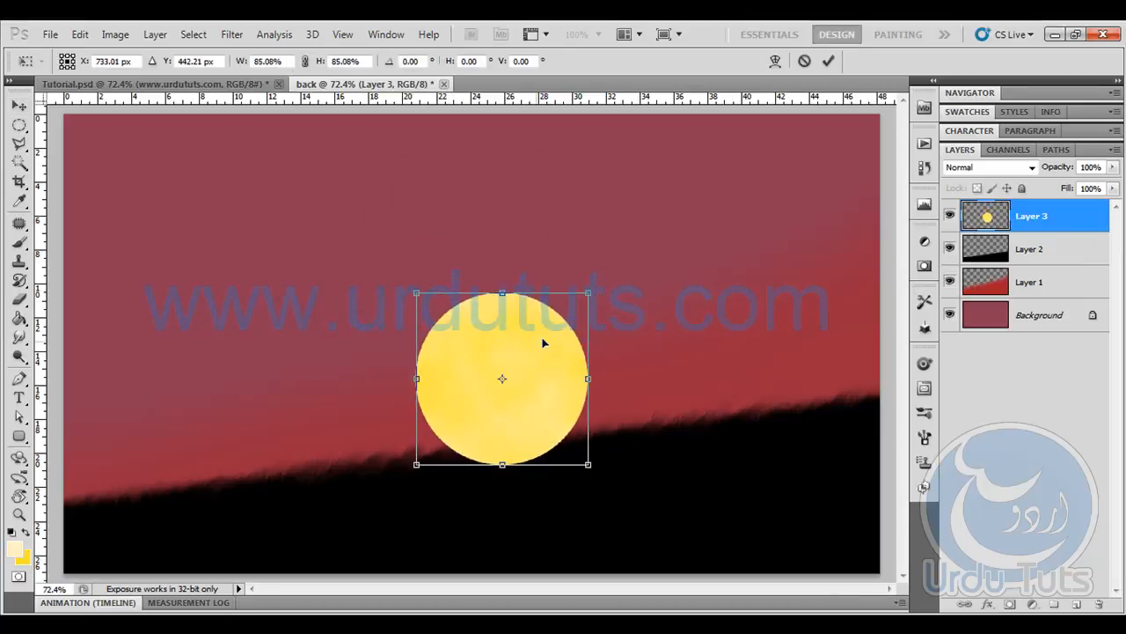
{"action": "left_click_drag", "start_coordinate": [535, 342], "coordinate": [562, 320]}
{"action": "left_click_drag", "start_coordinate": [616, 275], "coordinate": [569, 322]}
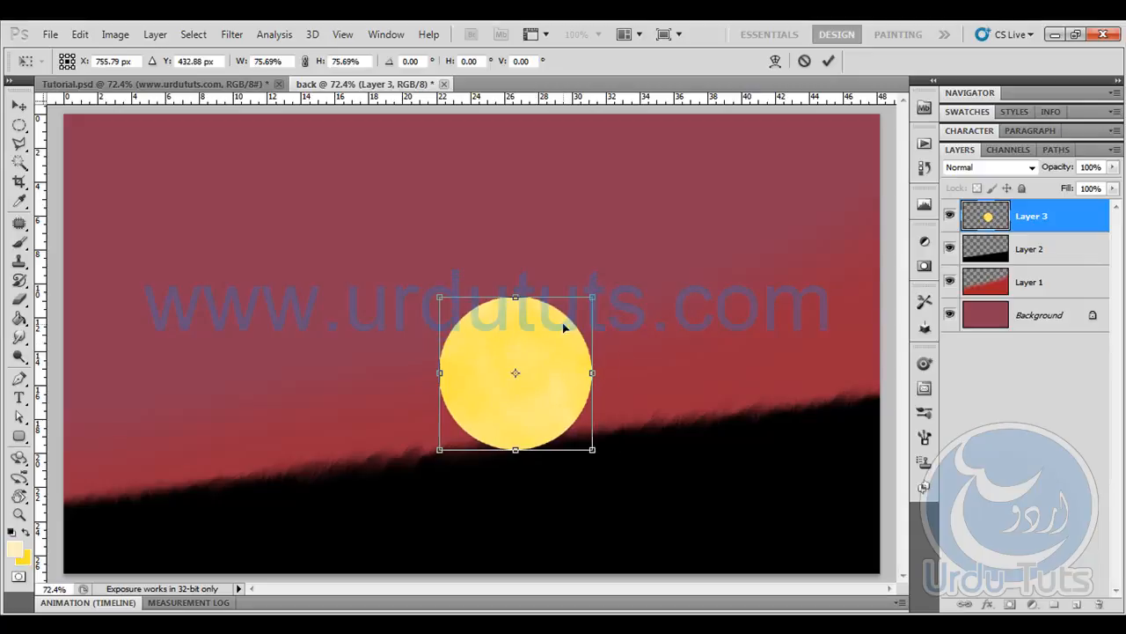
{"action": "key", "text": "Return"}
- Place Layer 3 beneath Layer 2 and lower the sun so that its base sits behind the grass
{"action": "left_click_drag", "start_coordinate": [995, 218], "coordinate": [1035, 239]}
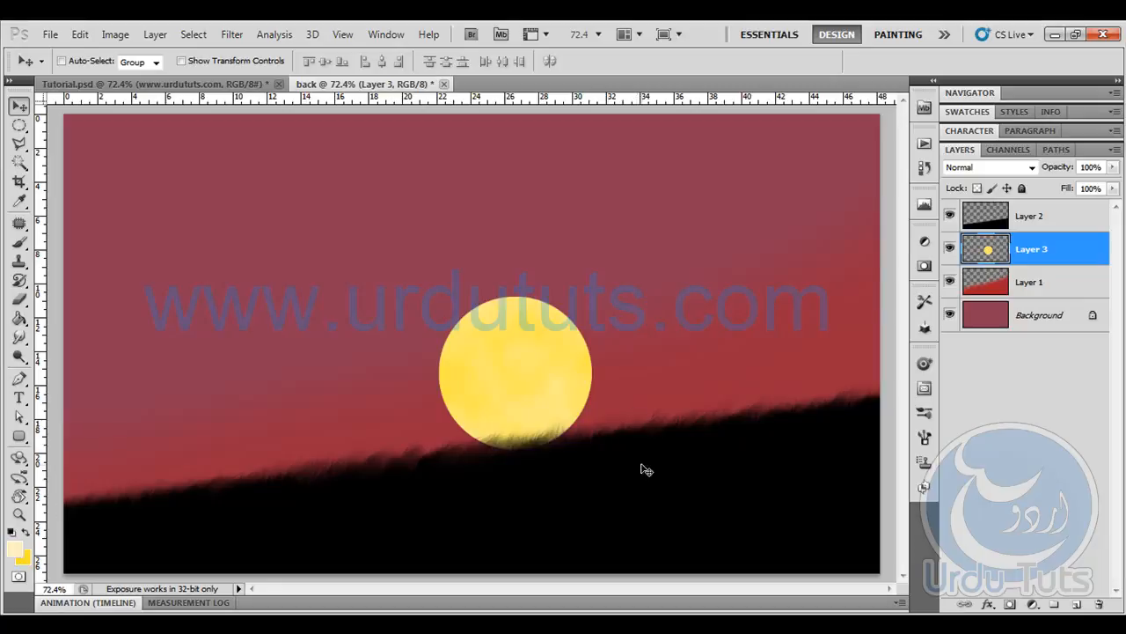
{"action": "left_click_drag", "start_coordinate": [539, 341], "coordinate": [531, 371]}
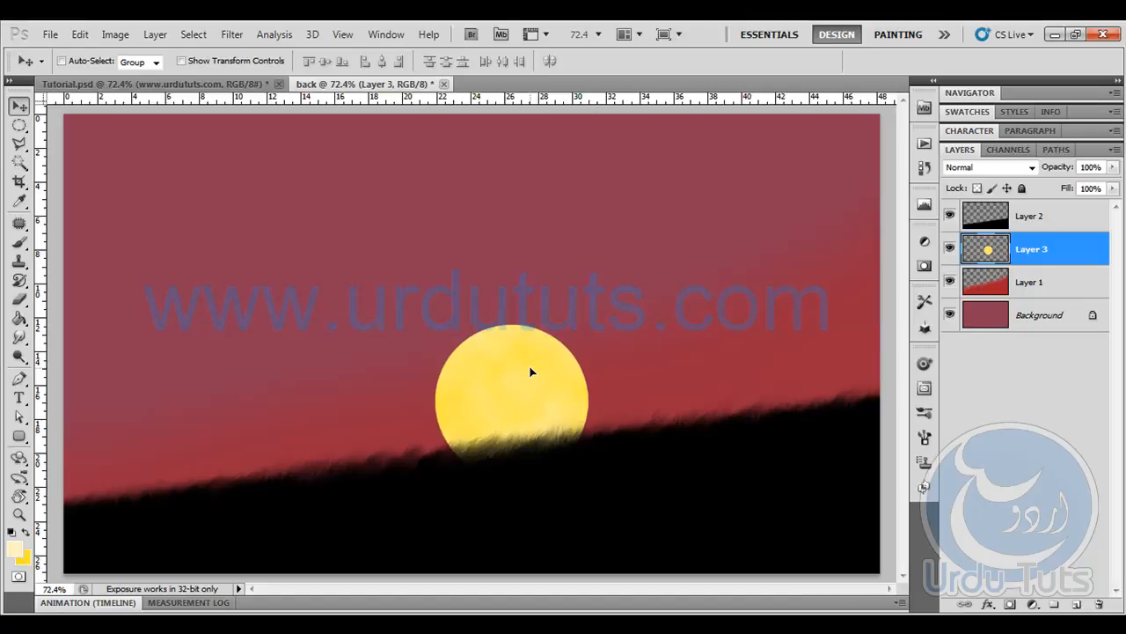
- Add an Outer Glow to the sun on Layer 3 in a deeper yellow, with 10% spread and 24 px size
{"action": "left_click", "coordinate": [987, 604]}
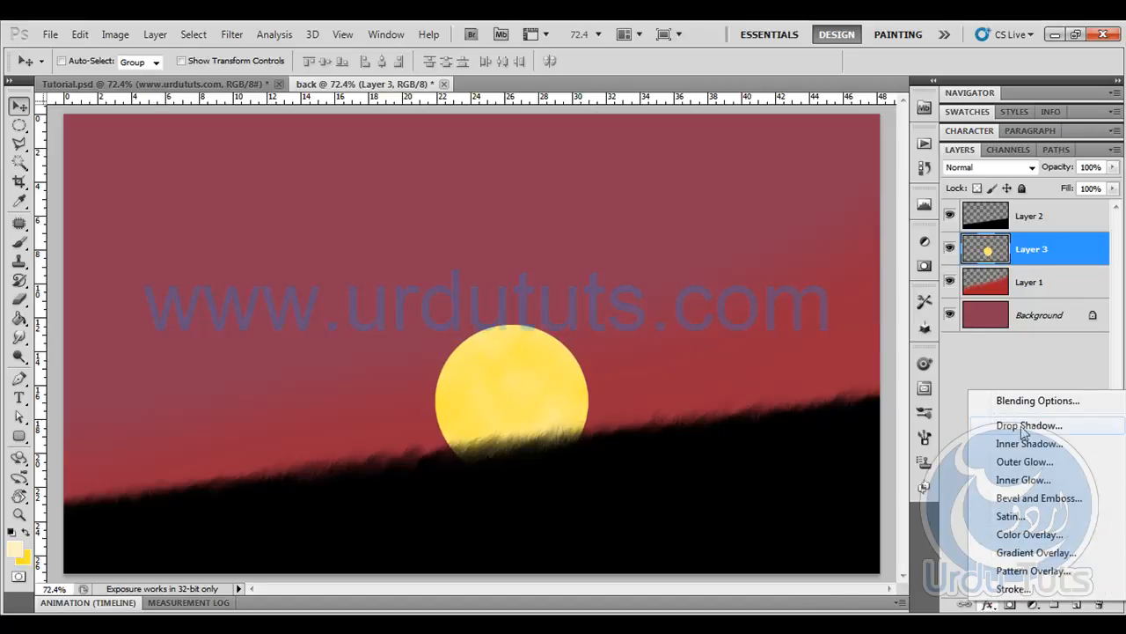
{"action": "left_click", "coordinate": [1024, 461]}
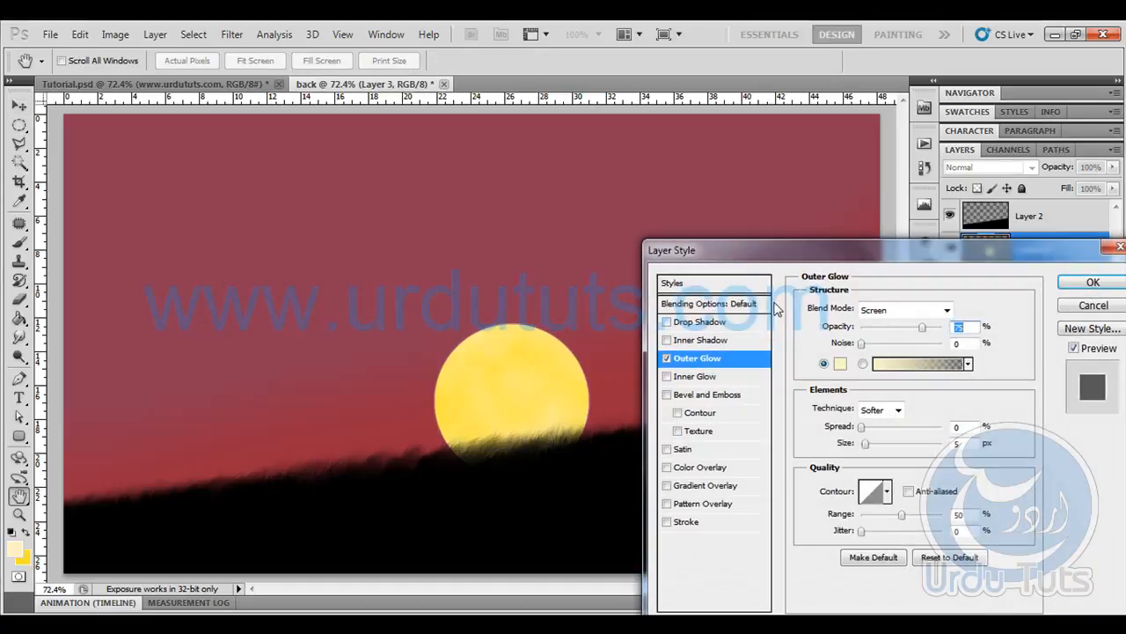
{"action": "left_click_drag", "start_coordinate": [791, 255], "coordinate": [841, 205]}
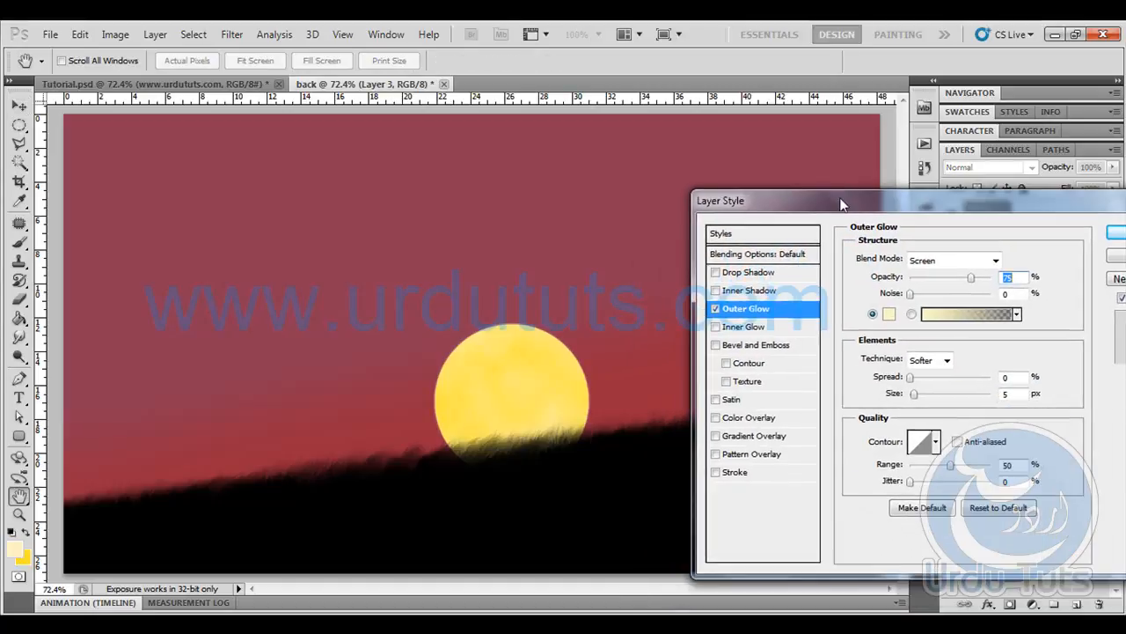
{"action": "left_click", "coordinate": [889, 314]}
{"action": "left_click", "coordinate": [582, 369]}
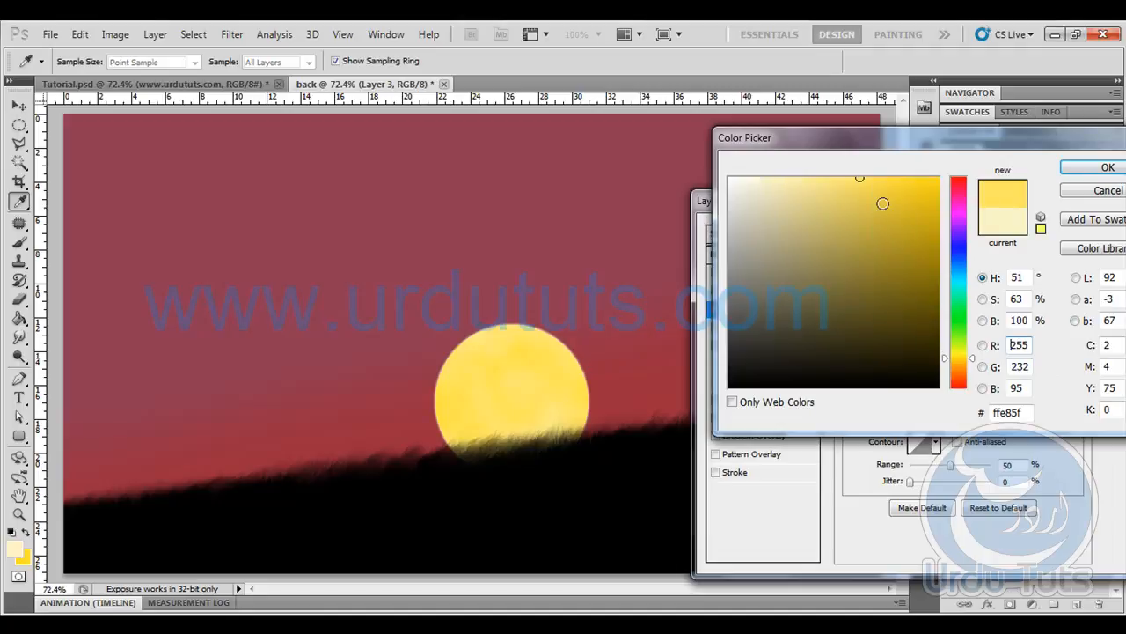
{"action": "left_click", "coordinate": [1108, 167]}
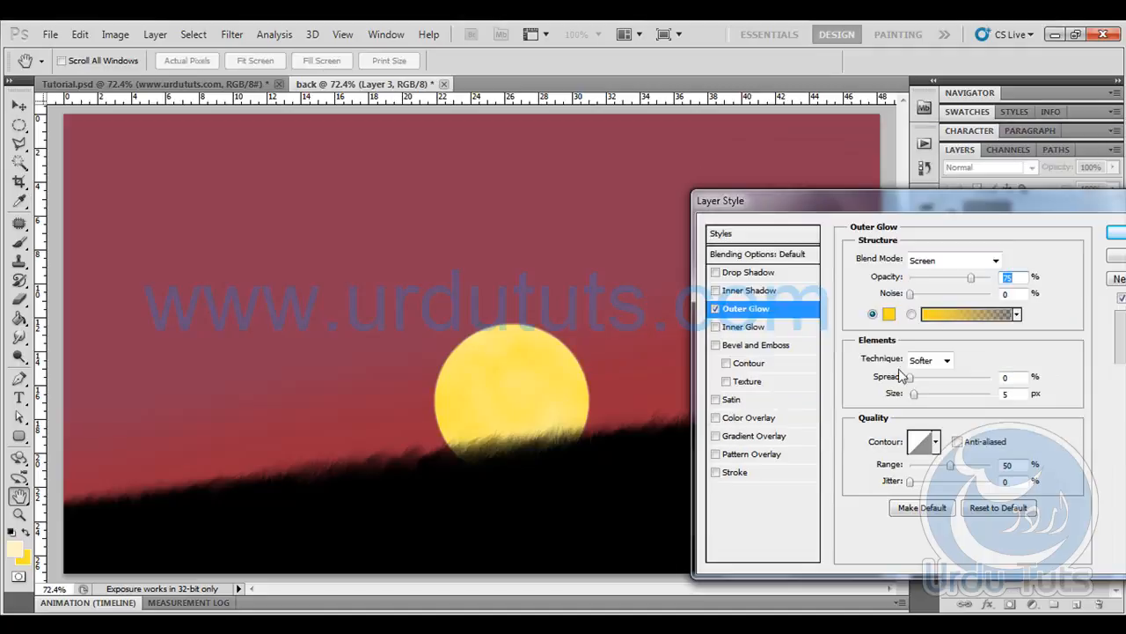
{"action": "left_click_drag", "start_coordinate": [916, 394], "coordinate": [918, 383]}
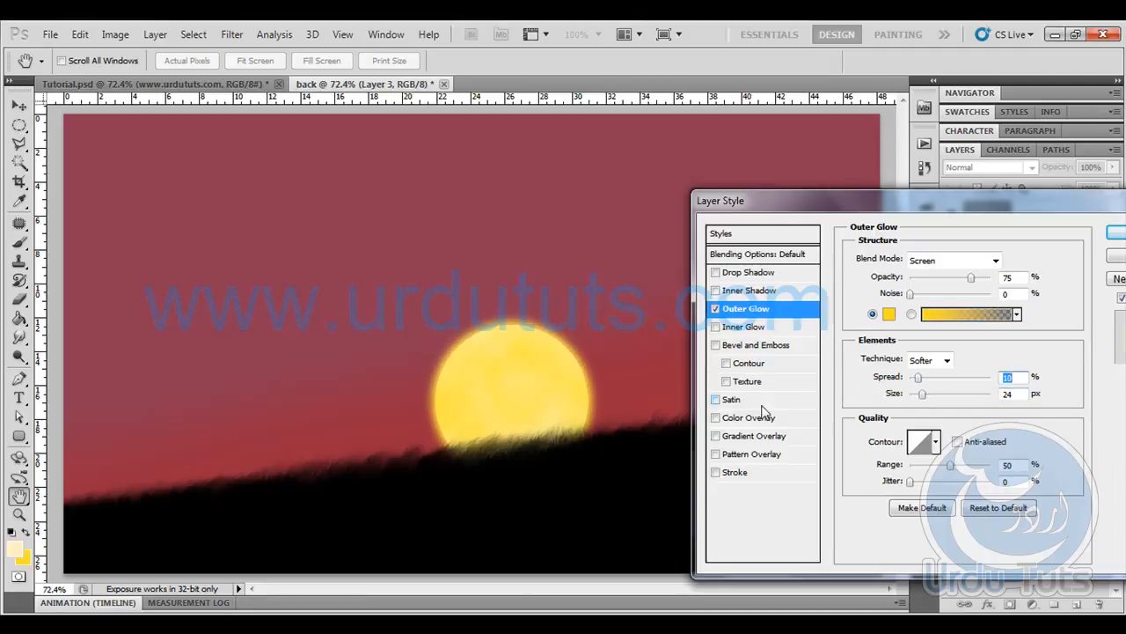
- Add an orange Inner Glow to the sun on Layer 3, with an increased glow size
{"action": "left_click", "coordinate": [744, 327]}
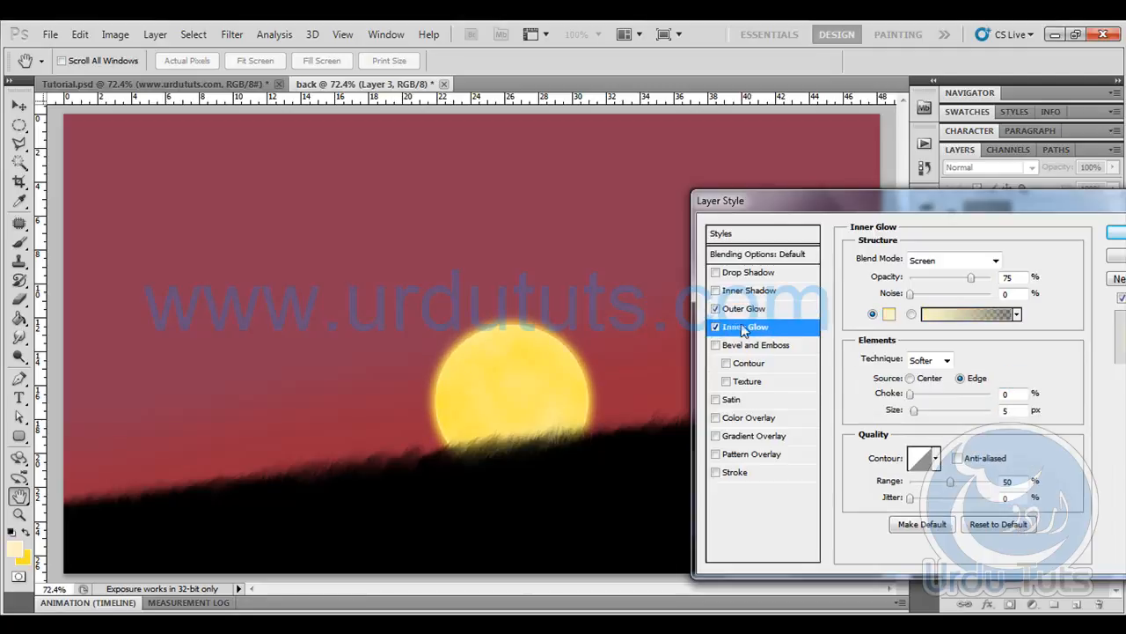
{"action": "left_click", "coordinate": [889, 314]}
{"action": "left_click", "coordinate": [937, 178]}
{"action": "left_click_drag", "start_coordinate": [961, 363], "coordinate": [977, 368]}
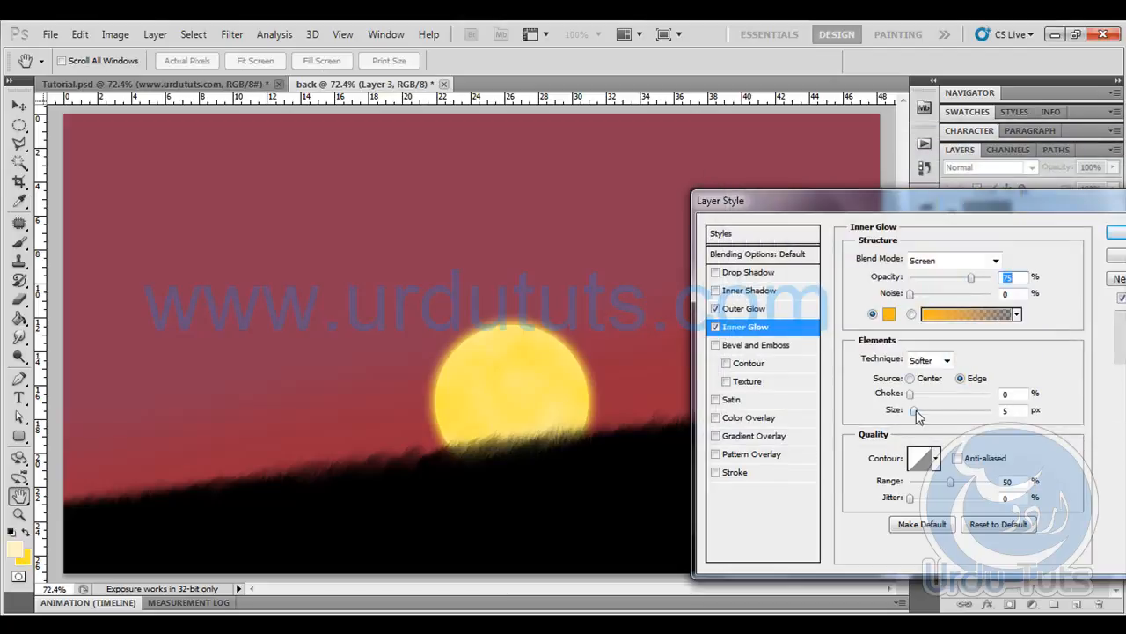
{"action": "mouse_move", "coordinate": [926, 410]}
{"action": "left_mouse_down"}
{"action": "mouse_move", "coordinate": [938, 410]}
{"action": "mouse_move", "coordinate": [935, 396]}
{"action": "left_mouse_up"}
{"action": "left_click", "coordinate": [1115, 236]}
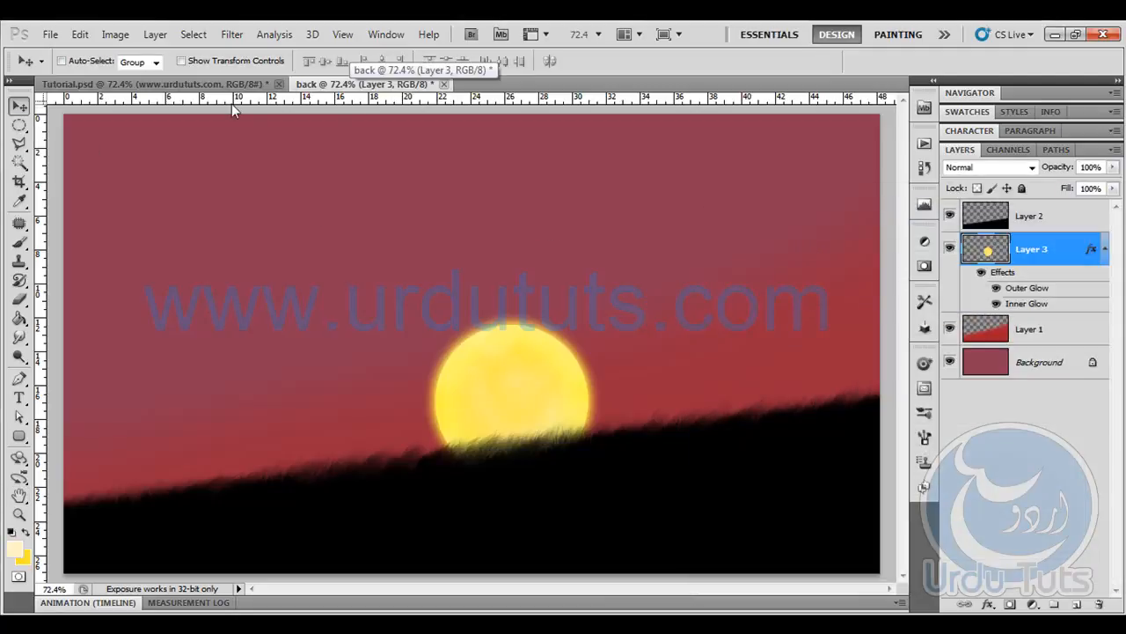
- Open the character_wizard and House Shape files from the new tutorial folder in Photoshop
{"action": "left_click", "coordinate": [1054, 34]}
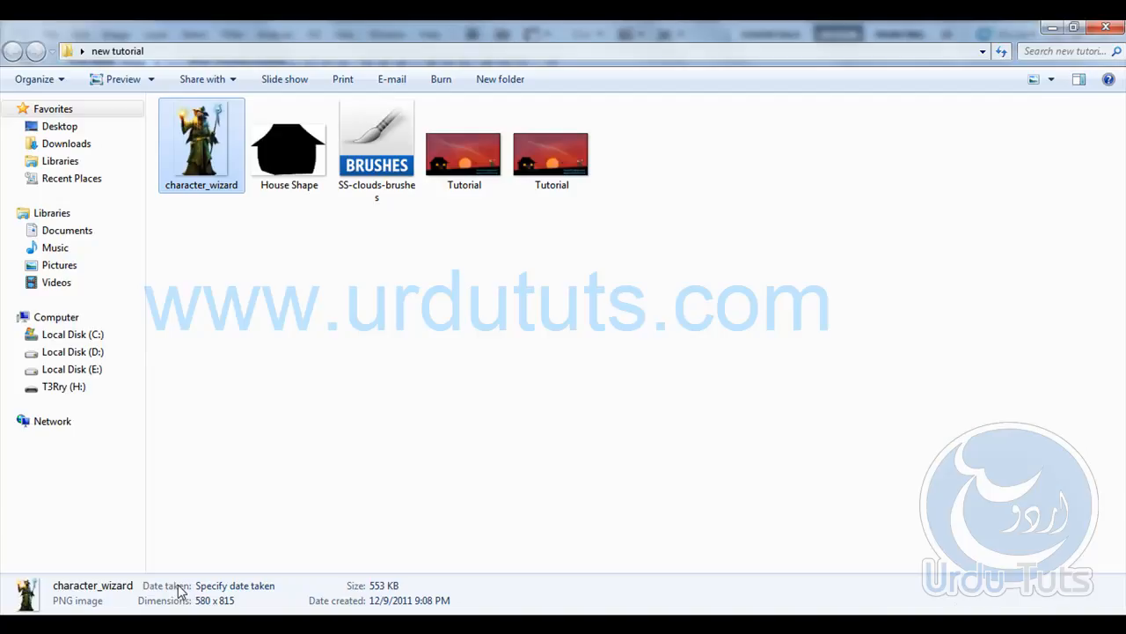
{"action": "left_click", "coordinate": [291, 176]}
{"action": "left_click", "coordinate": [202, 151], "text": "ctrl"}
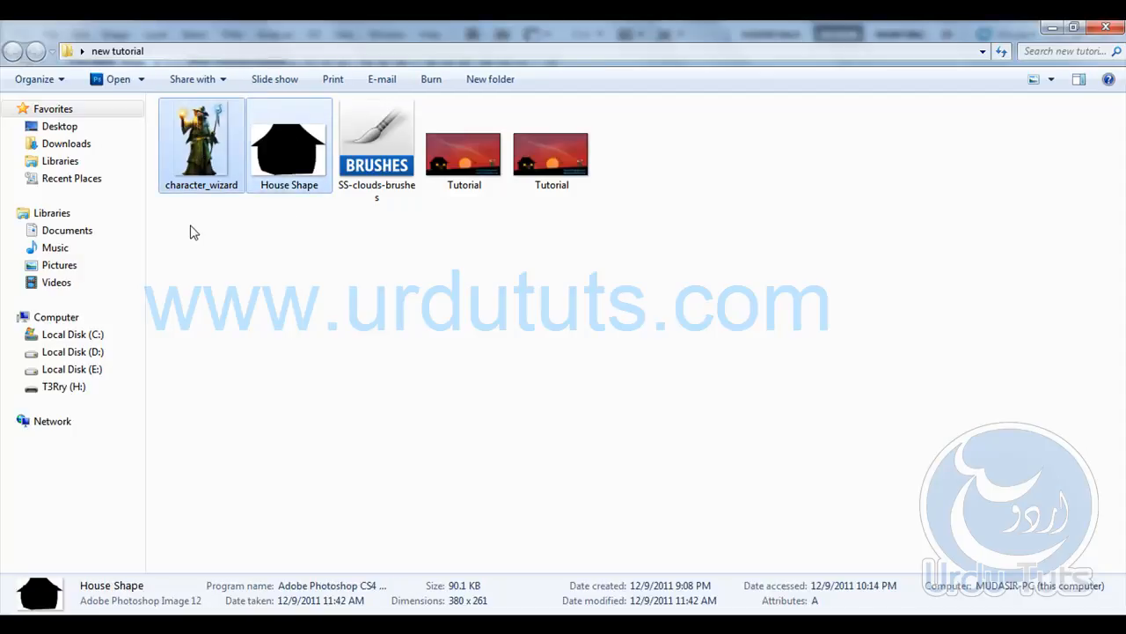
{"action": "left_click_drag", "start_coordinate": [202, 184], "coordinate": [562, 70]}
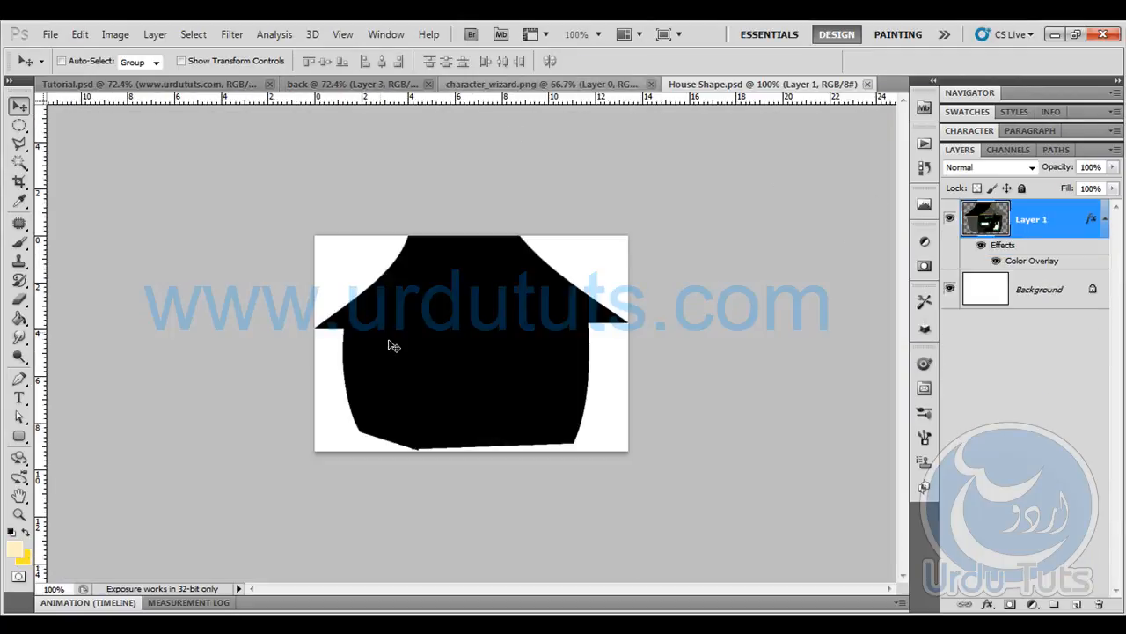
- Select the whole House Shape canvas and merge the house layer with a new empty layer to flatten its Color Overlay
{"action": "key", "text": "ctrl+a"}
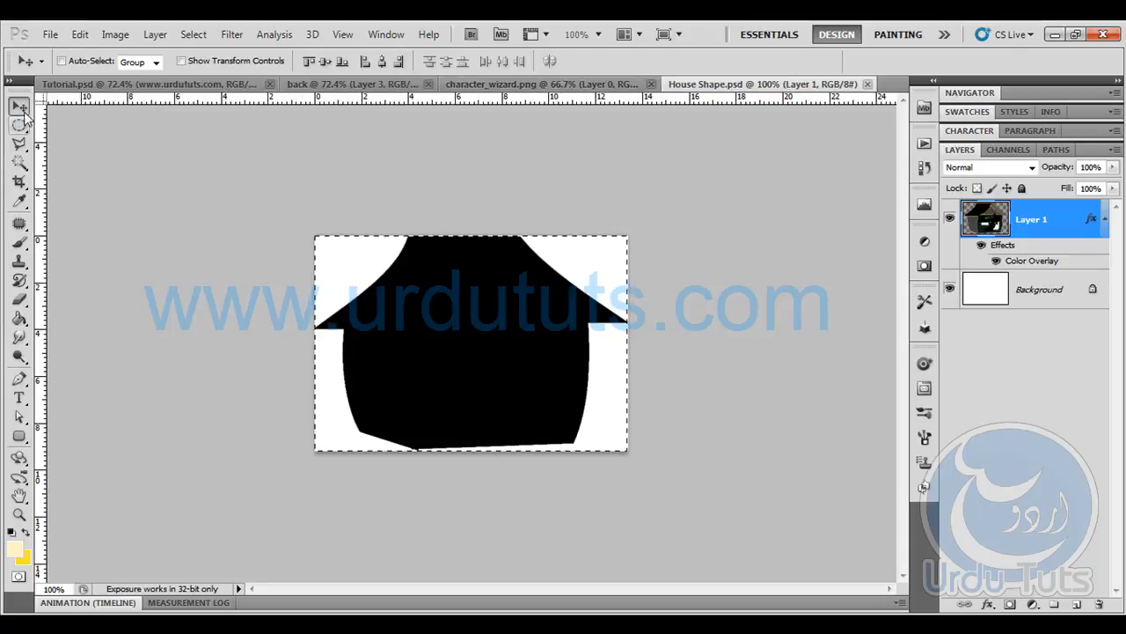
{"action": "left_click", "coordinate": [1077, 604]}
{"action": "left_click", "coordinate": [1034, 269], "text": "ctrl"}
{"action": "key", "text": "ctrl+e"}
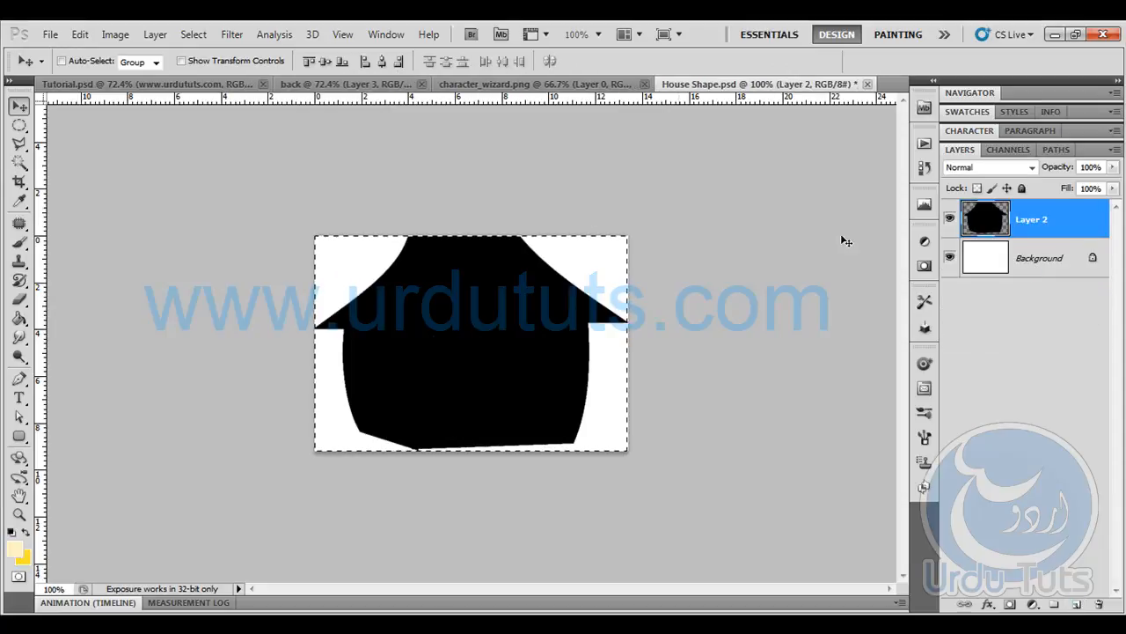
- Cut the house shape, paste it into the back document and place it on the slope to the left of the sun
{"action": "key", "text": "ctrl+x"}
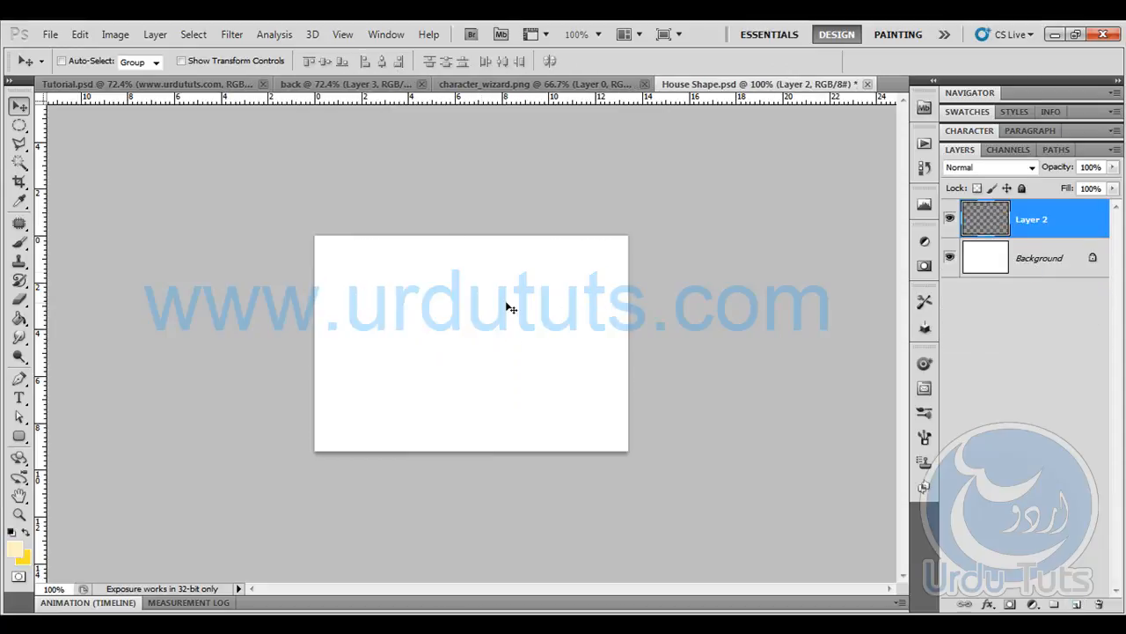
{"action": "left_click", "coordinate": [361, 85]}
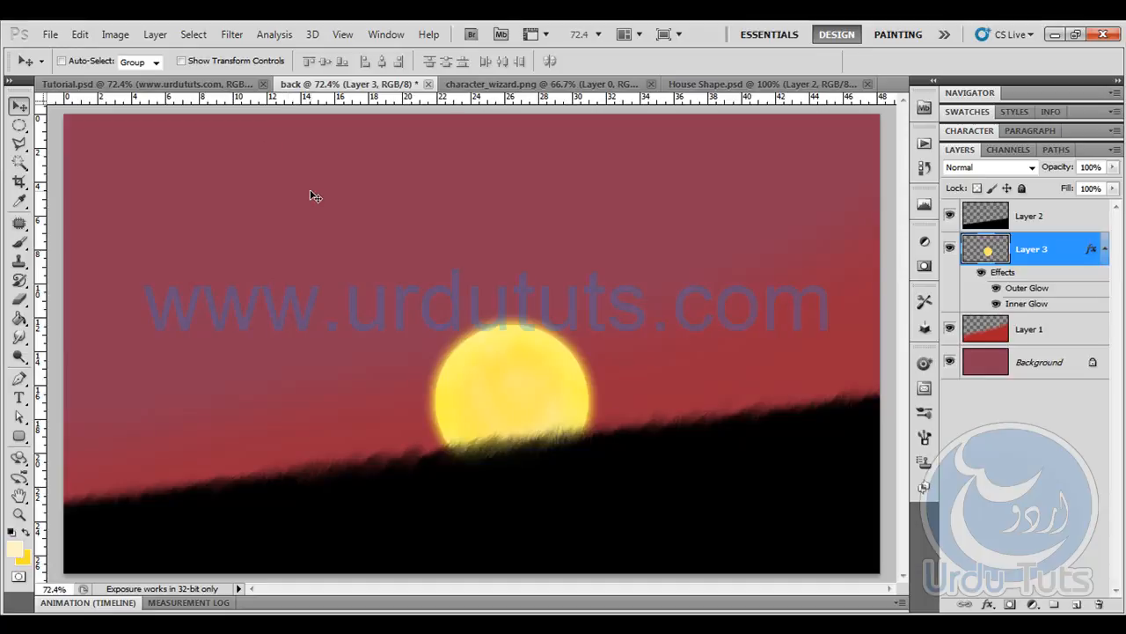
{"action": "key", "text": "ctrl+v"}
{"action": "left_click_drag", "start_coordinate": [471, 352], "coordinate": [282, 417]}
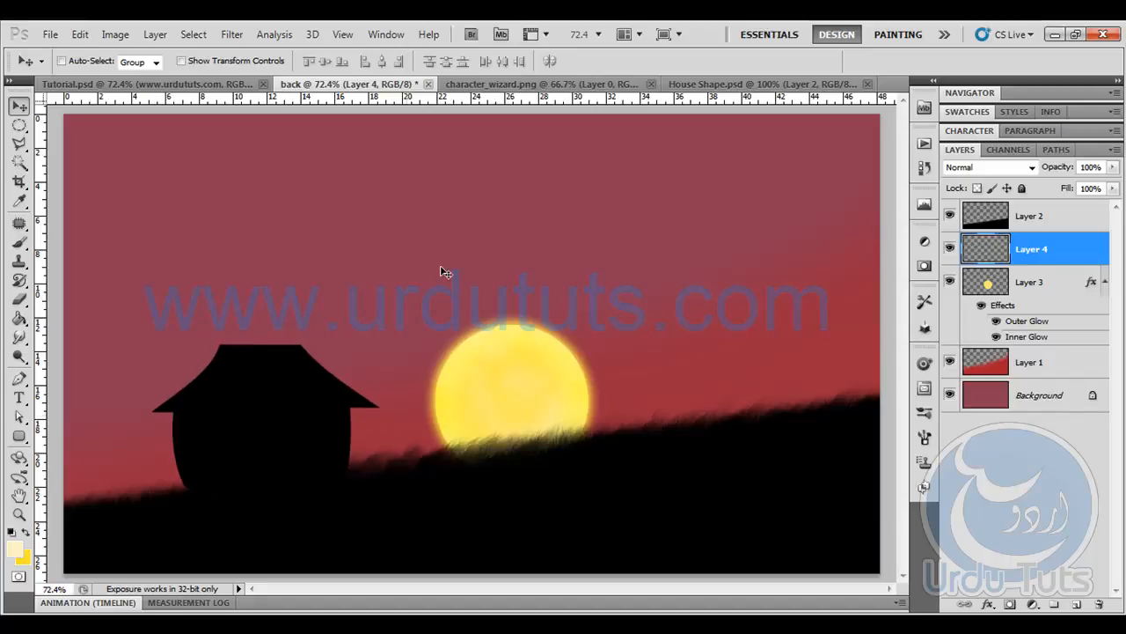
- Close House Shape.psd without saving its changes
{"action": "left_click", "coordinate": [714, 84]}
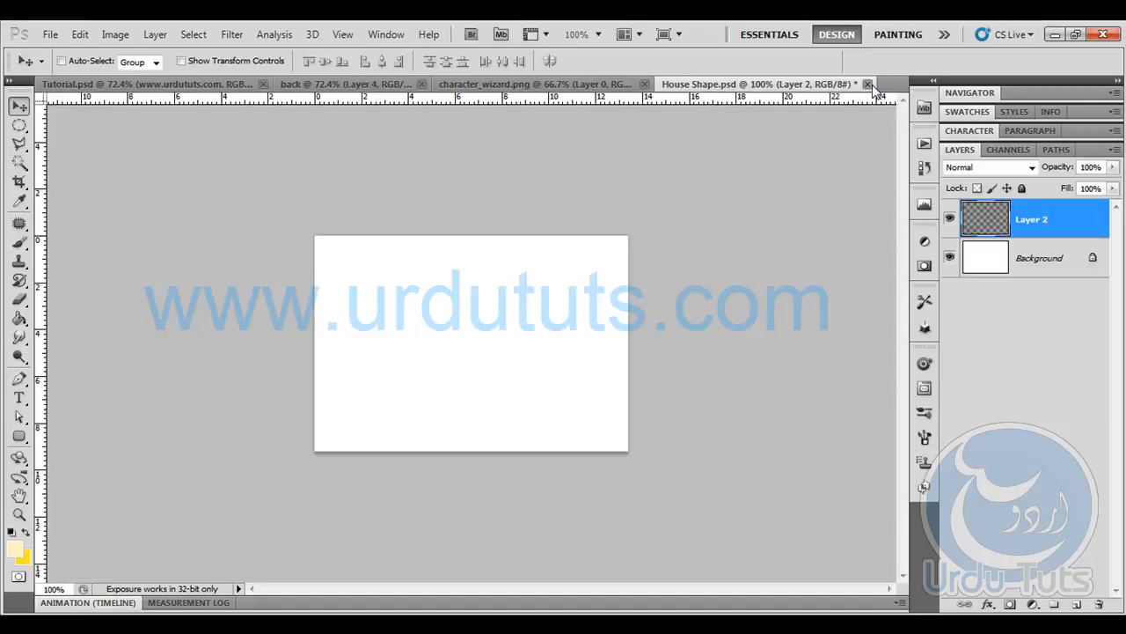
{"action": "left_click", "coordinate": [868, 84]}
{"action": "left_click", "coordinate": [567, 262]}
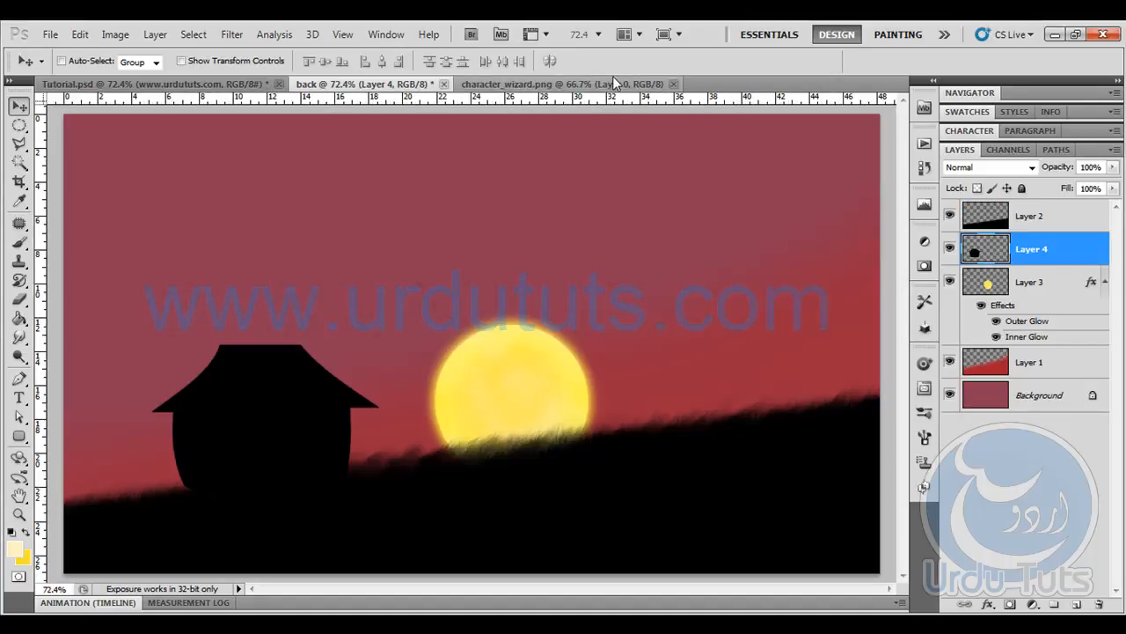
- Copy the entire wizard image from character_wizard.png and paste it into the back document
{"action": "left_click", "coordinate": [614, 82]}
{"action": "key", "text": "ctrl+a"}
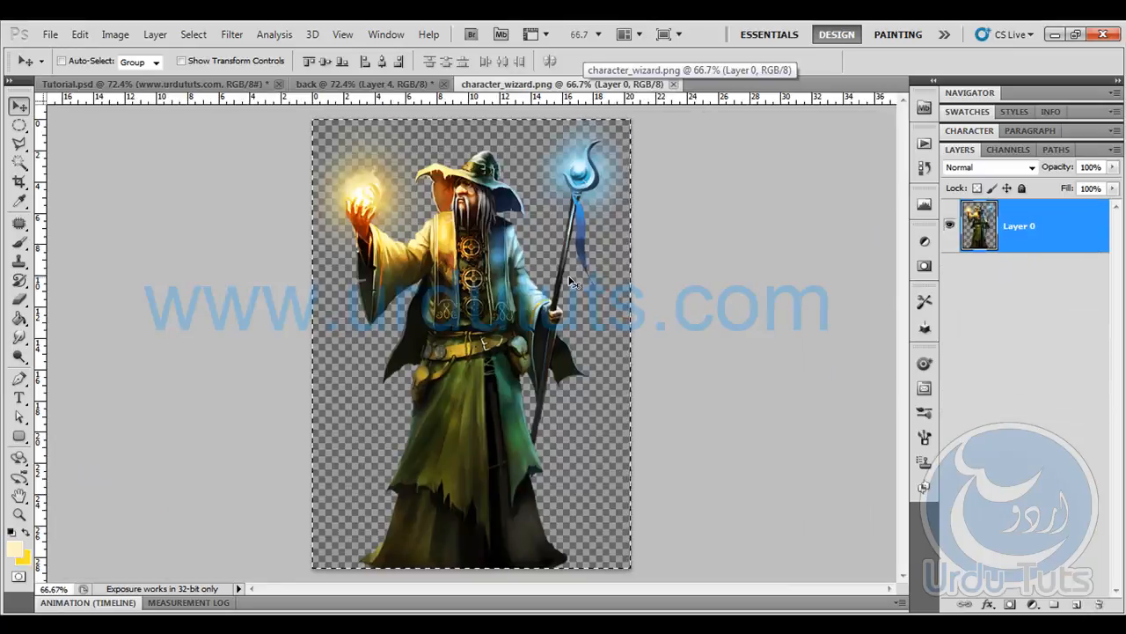
{"action": "key", "text": "ctrl+plus"}
{"action": "key", "text": "ctrl+plus"}
{"action": "key", "text": "space"}
{"action": "left_click_drag", "start_coordinate": [506, 267], "coordinate": [478, 549]}
{"action": "left_click_drag", "start_coordinate": [463, 243], "coordinate": [467, 354]}
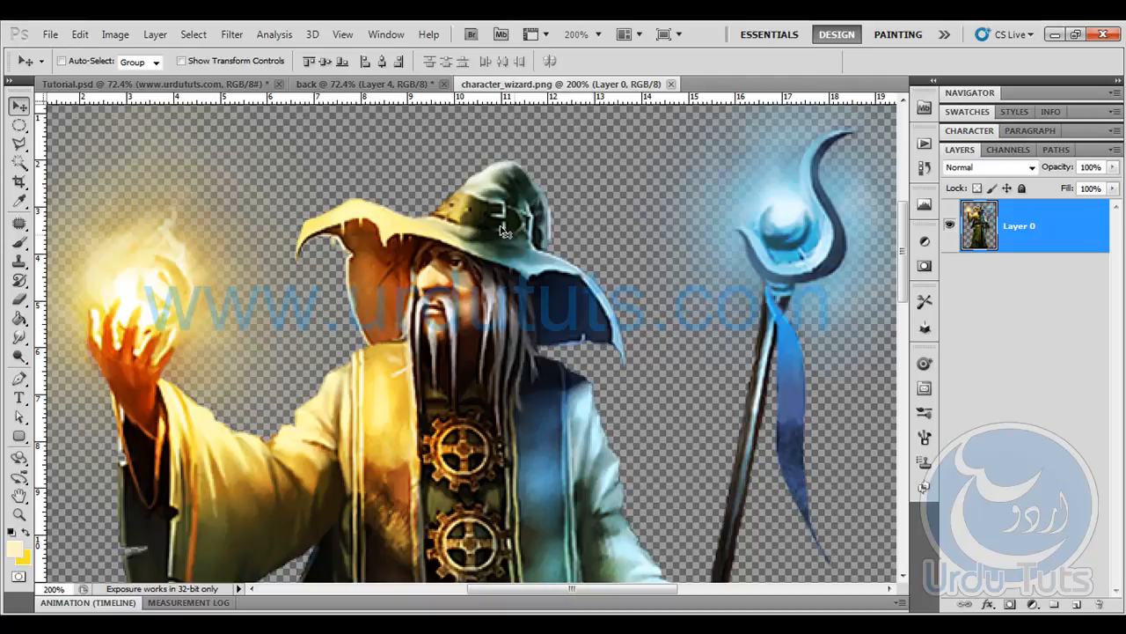
{"action": "left_click", "coordinate": [419, 84]}
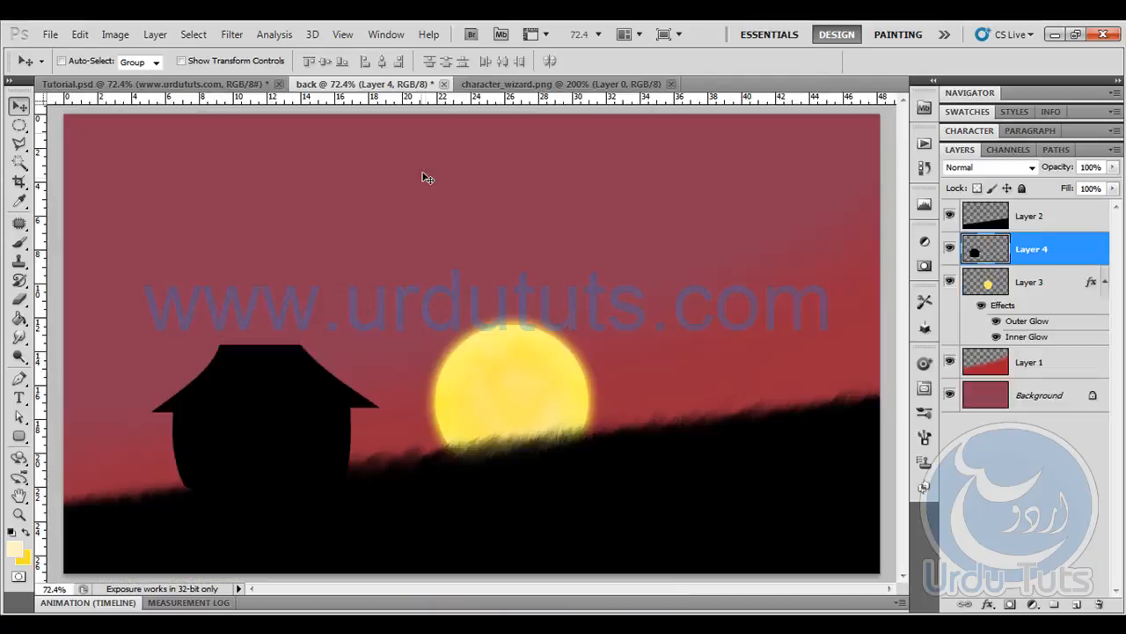
{"action": "left_click_drag", "start_coordinate": [430, 183], "coordinate": [430, 183]}
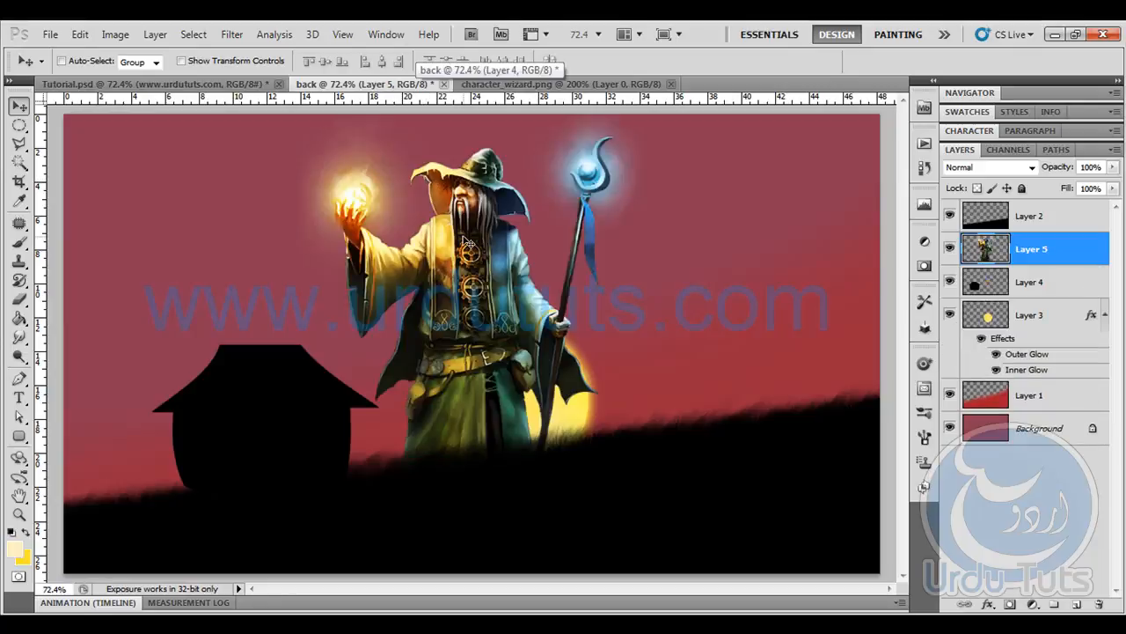
- Move the wizard at its full size to the right side of the scene with Free Transform
{"action": "key", "text": "ctrl+t"}
{"action": "left_click_drag", "start_coordinate": [447, 238], "coordinate": [619, 250]}
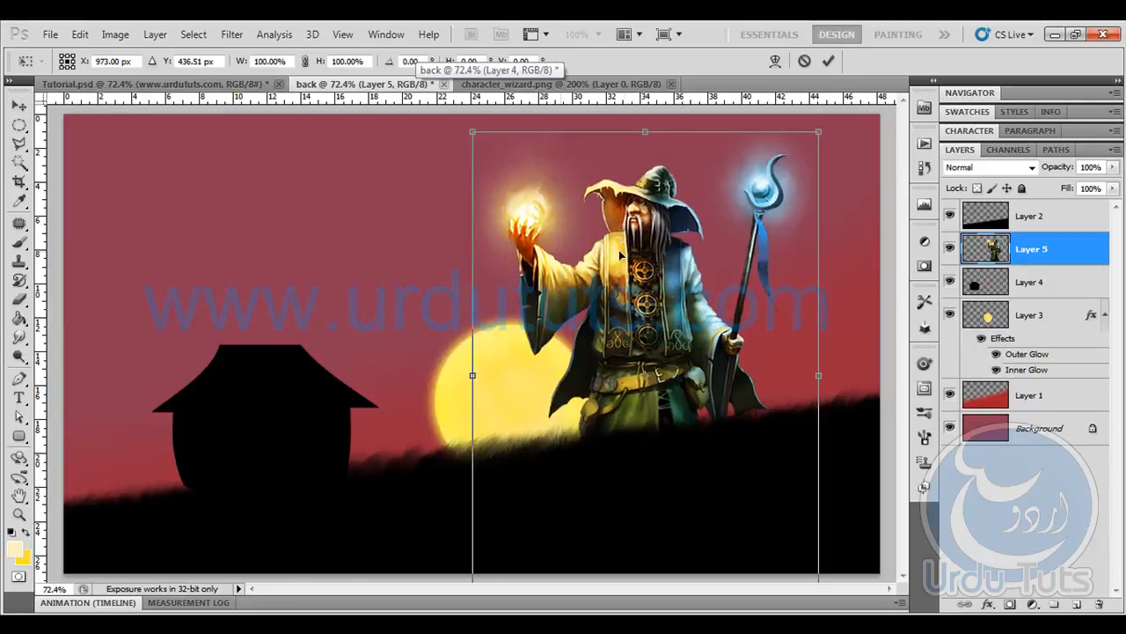
{"action": "key", "text": "Return"}
- Place the wizard's Layer 5 above Layer 2 and hide it, leaving the house's Layer 4 active
{"action": "left_click_drag", "start_coordinate": [1034, 242], "coordinate": [1034, 217]}
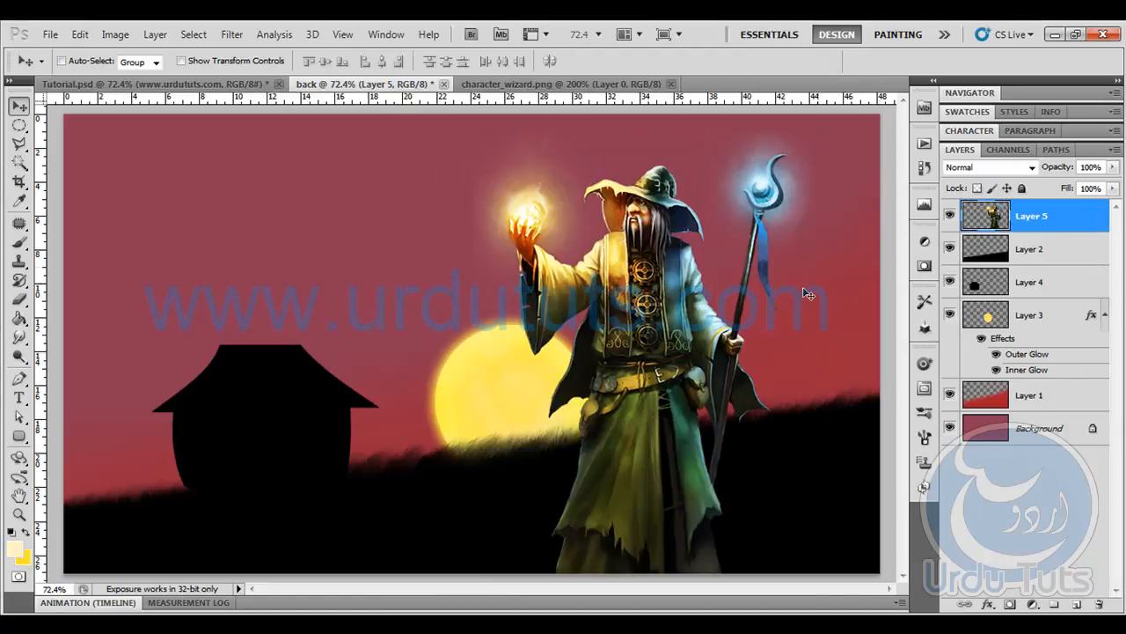
{"action": "left_click", "coordinate": [949, 215]}
{"action": "left_click", "coordinate": [1060, 287]}
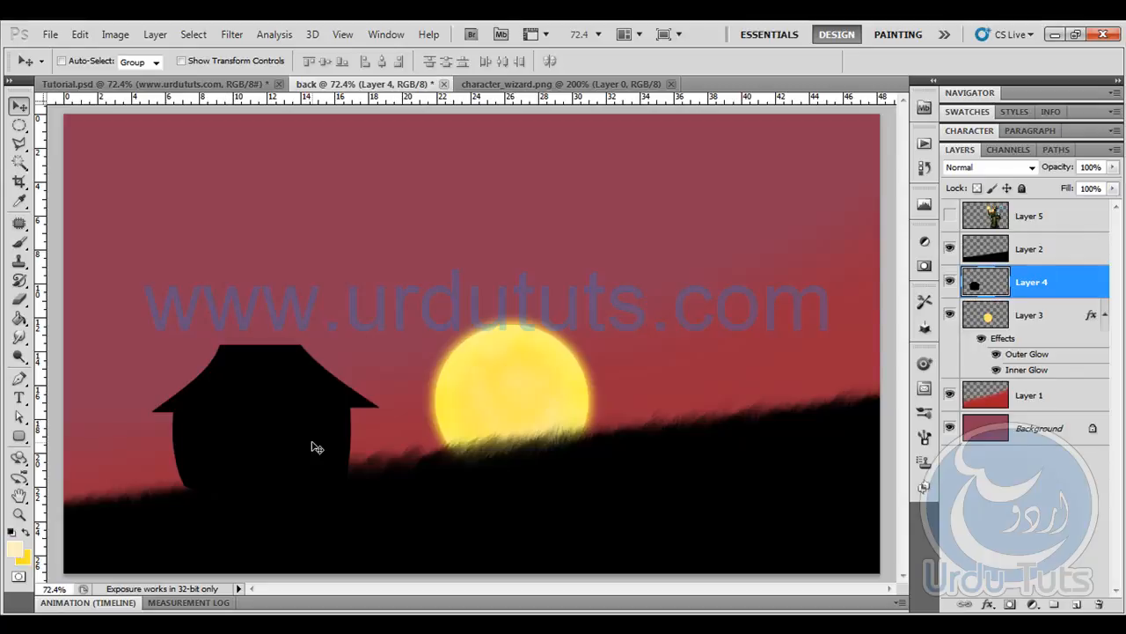
- Examine the house silhouette up close and compare it with the finished house and its windows in Tutorial.psd
{"action": "key", "text": "ctrl+plus"}
{"action": "key", "text": "ctrl+plus"}
{"action": "left_click_drag", "start_coordinate": [312, 442], "coordinate": [554, 313]}
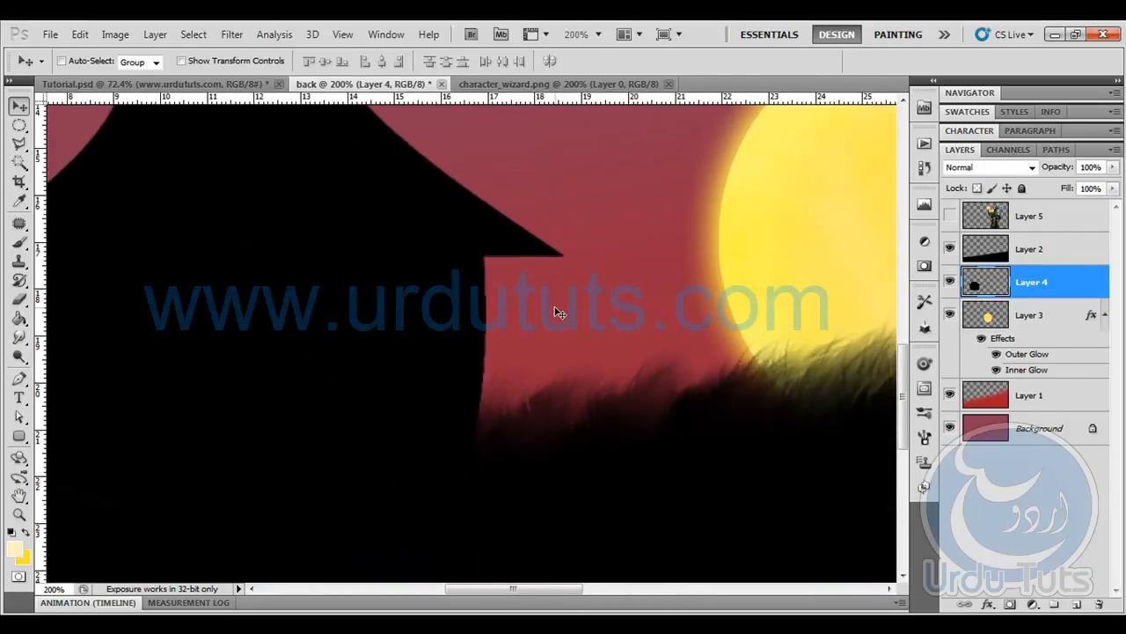
{"action": "key", "text": "ctrl+minus"}
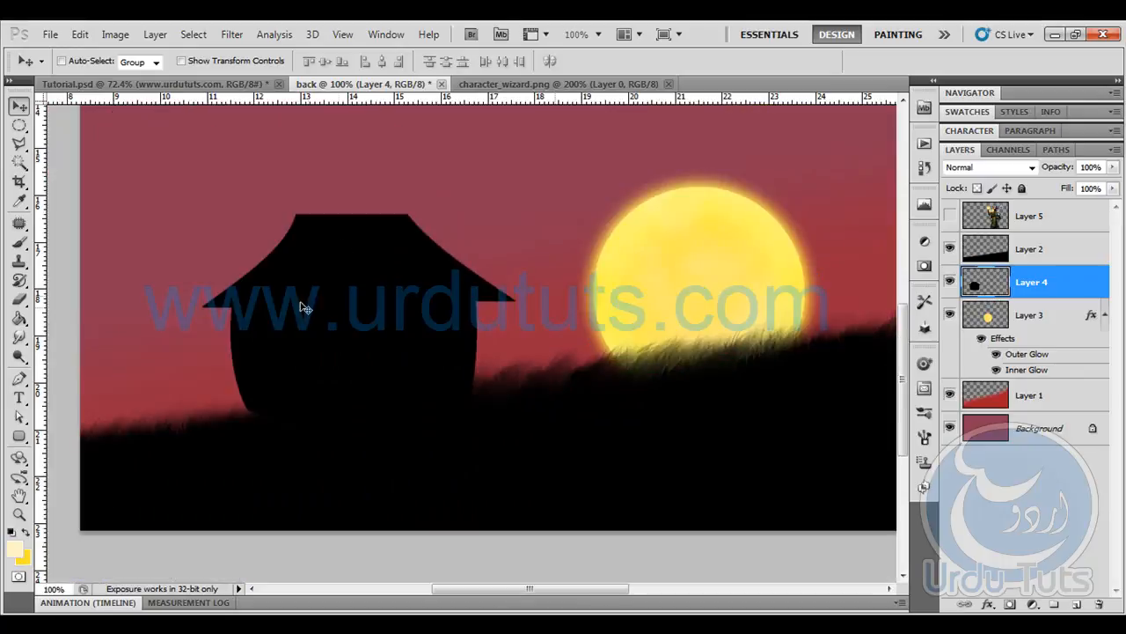
{"action": "left_click", "coordinate": [145, 82]}
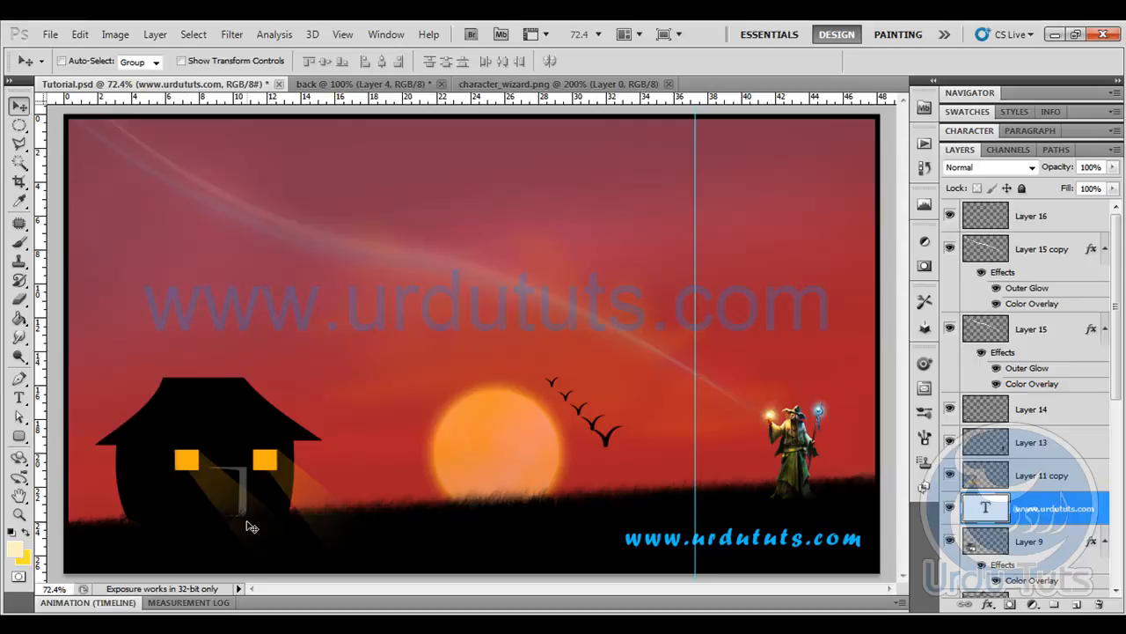
{"action": "left_click", "coordinate": [390, 86]}
- Cut a small square window out of the left part of the house on Layer 4 with a rectangular selection
{"action": "left_click_drag", "start_coordinate": [19, 126], "coordinate": [100, 118]}
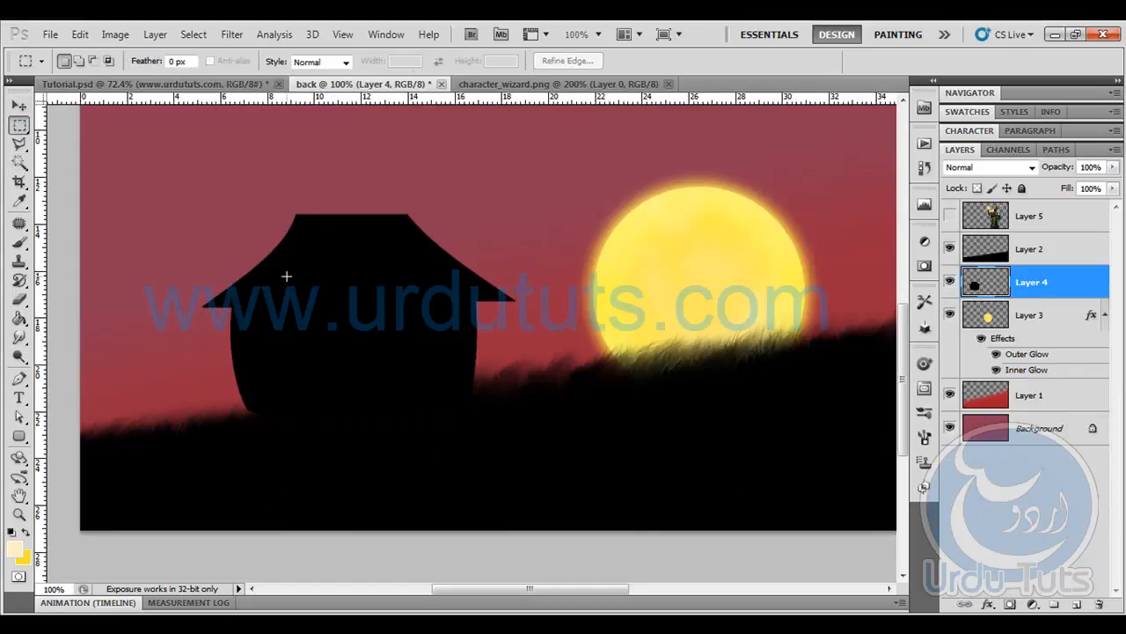
{"action": "key", "text": "ctrl+plus"}
{"action": "key", "text": "ctrl+minus"}
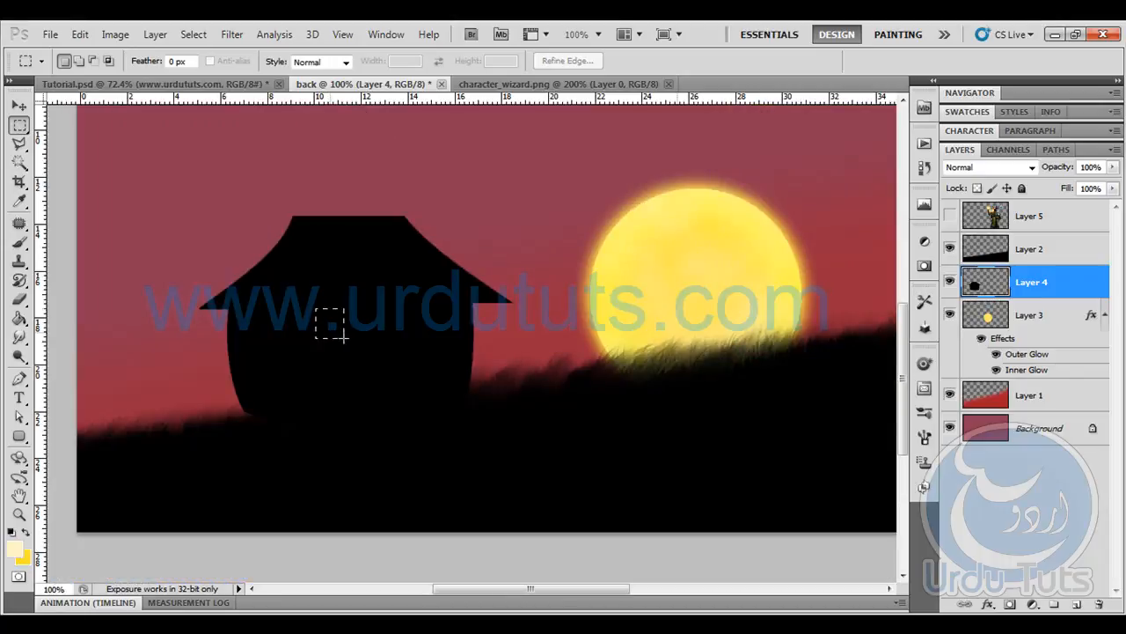
{"action": "left_click_drag", "start_coordinate": [349, 341], "coordinate": [349, 341]}
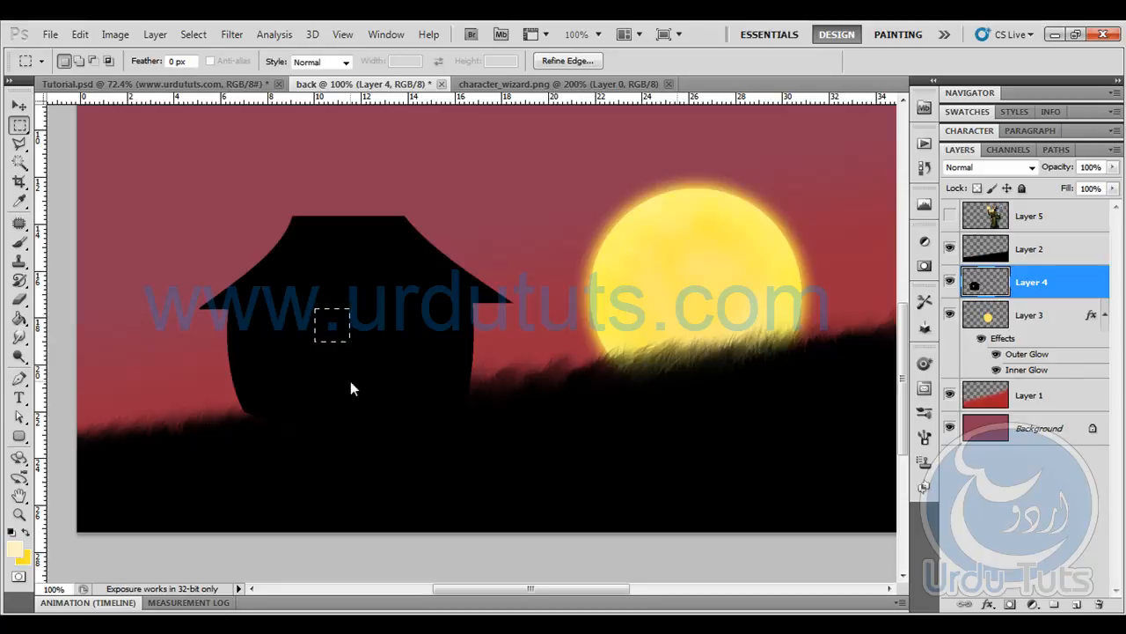
{"action": "key", "text": "Delete"}
- Cut a second, equal window level with the first in the right part of the house, and deselect
{"action": "left_click_drag", "start_coordinate": [326, 321], "coordinate": [418, 318]}
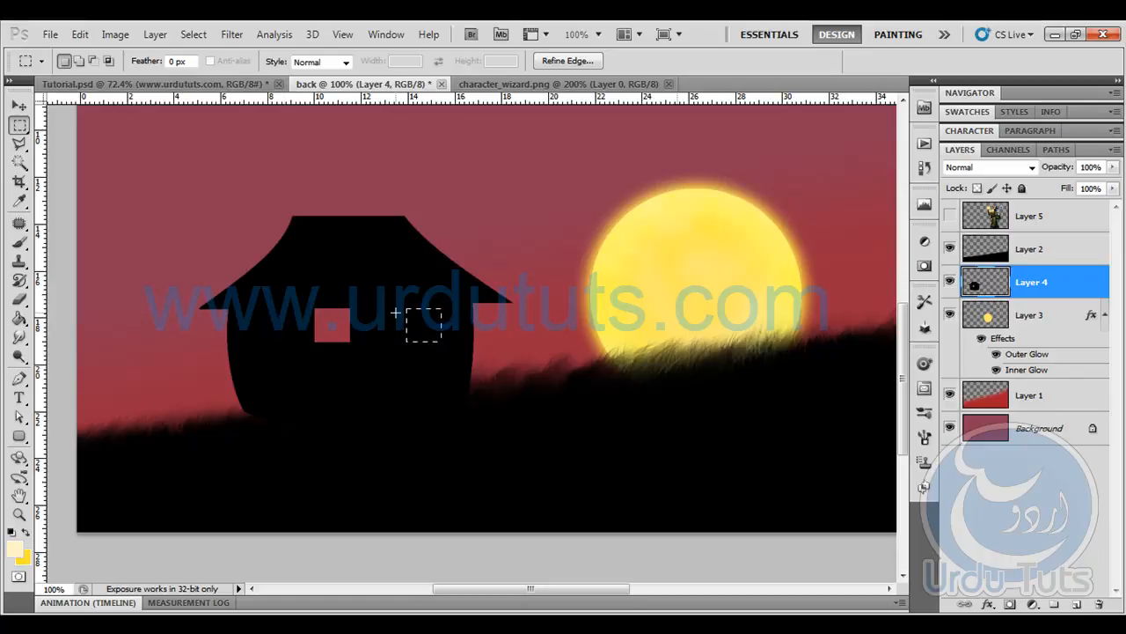
{"action": "key", "text": "Delete"}
{"action": "key", "text": "ctrl+d"}
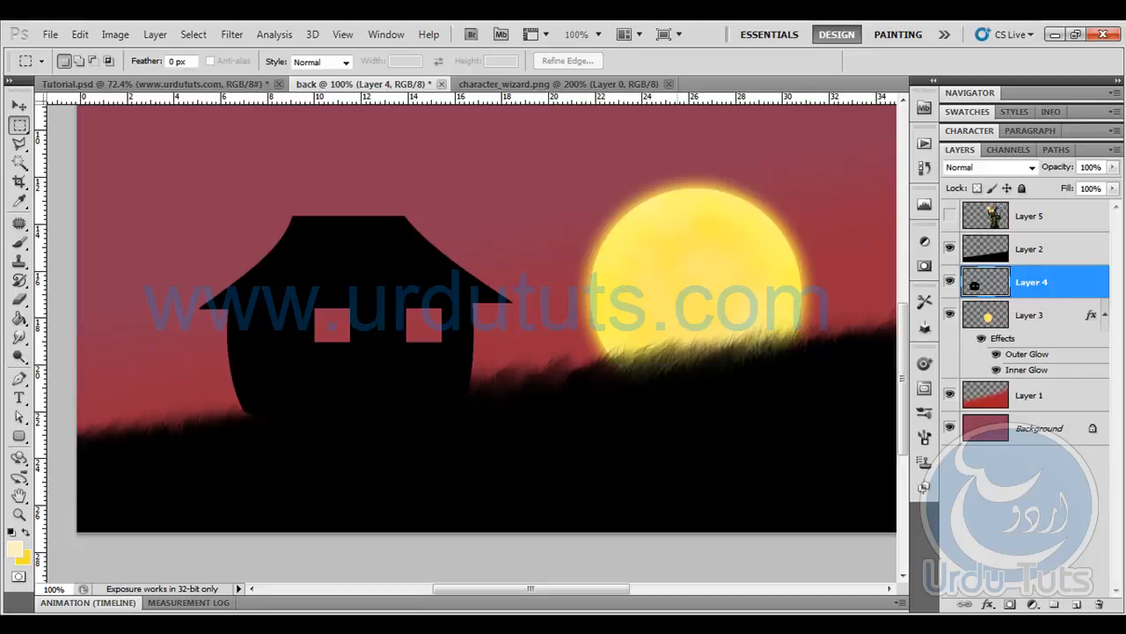
- Create a new layer and place it beneath the house's Layer 4 as the active layer
{"action": "left_click", "coordinate": [1077, 606]}
{"action": "left_click_drag", "start_coordinate": [1044, 280], "coordinate": [1049, 324]}
{"action": "left_click", "coordinate": [1078, 284]}
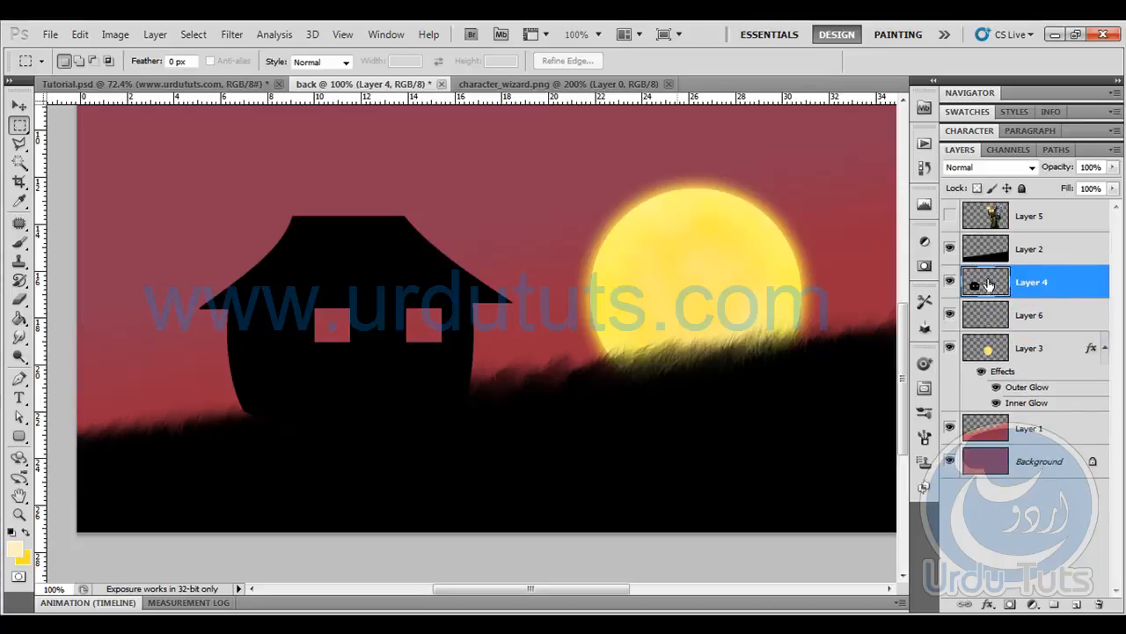
{"action": "left_click", "coordinate": [1056, 325]}
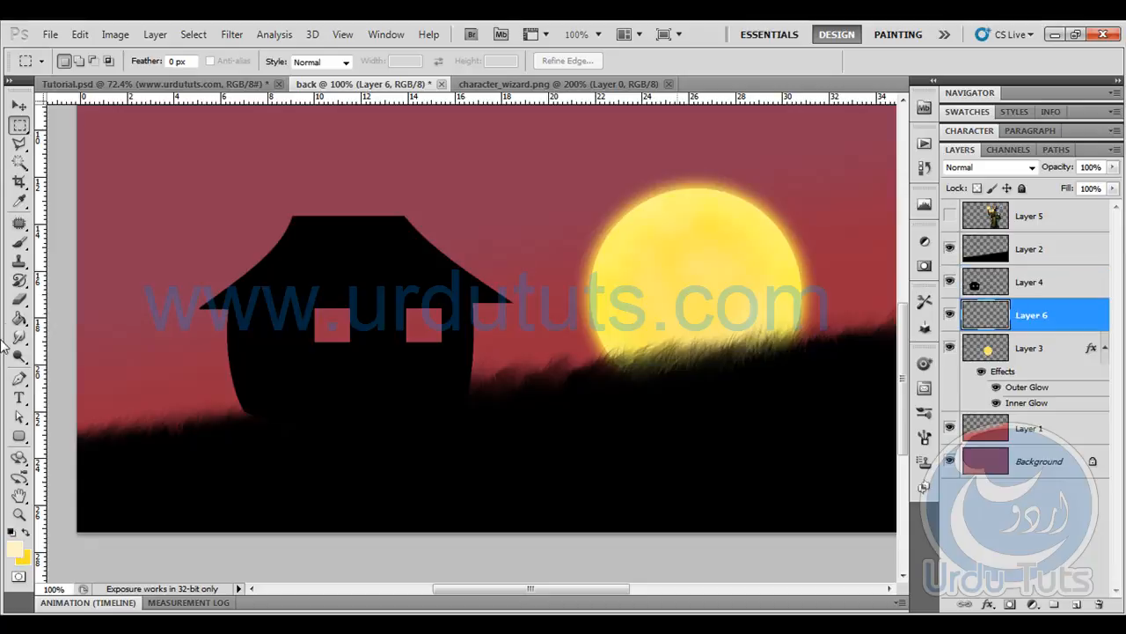
- Set the foreground colour to dark grey, 555555
{"action": "left_click", "coordinate": [14, 549]}
{"action": "mouse_move", "coordinate": [843, 283]}
{"action": "left_mouse_down"}
{"action": "mouse_move", "coordinate": [669, 337]}
{"action": "mouse_move", "coordinate": [666, 318]}
{"action": "left_mouse_up"}
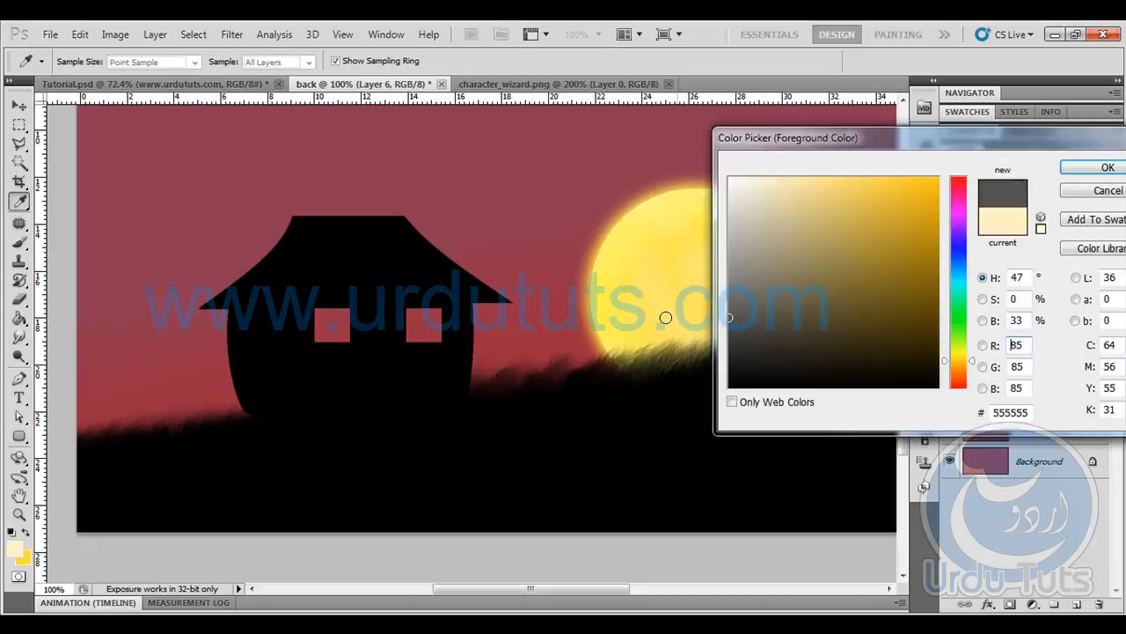
{"action": "left_click", "coordinate": [1098, 168]}
- Paint both window openings dark grey on Layer 6 with a hard round brush of 70 px
{"action": "left_click", "coordinate": [18, 241]}
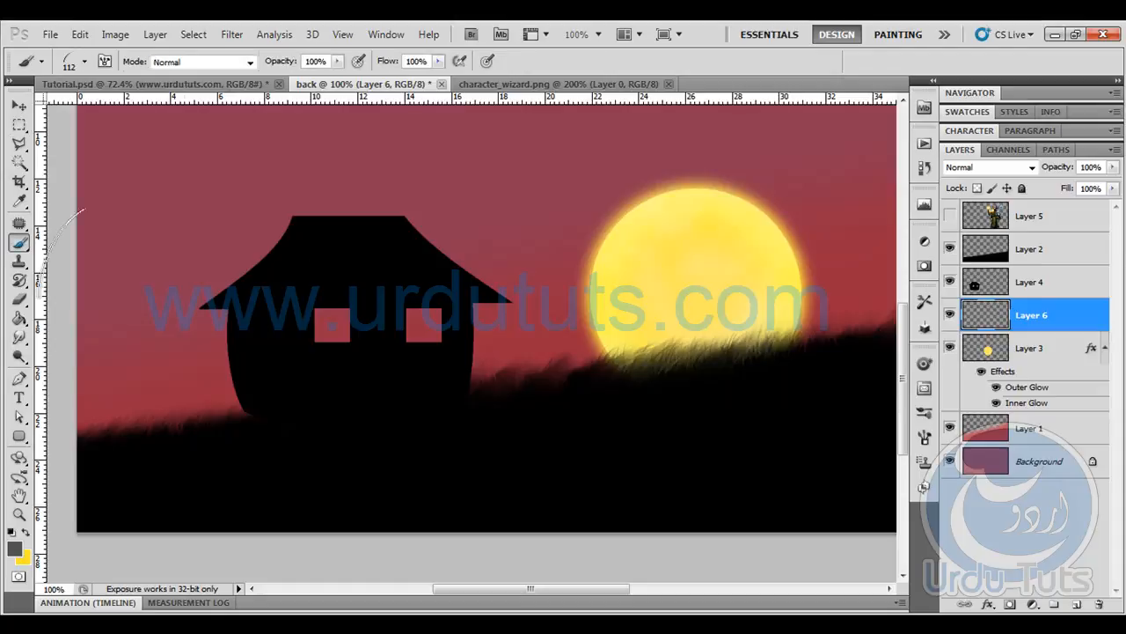
{"action": "left_click", "coordinate": [85, 63]}
{"action": "left_click", "coordinate": [102, 189]}
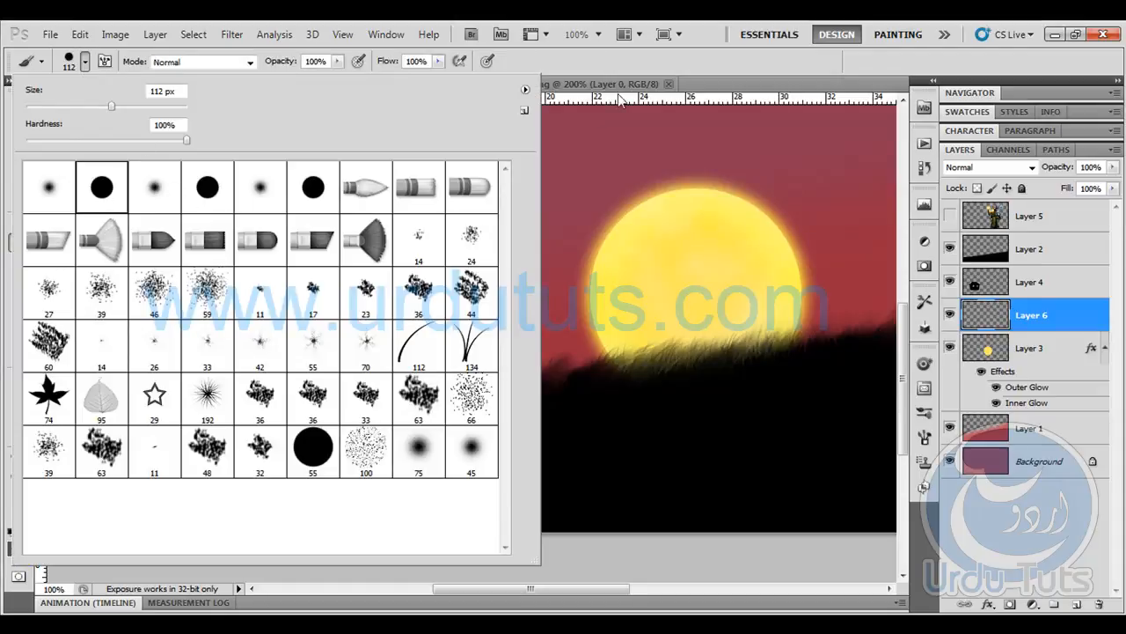
{"action": "left_click", "coordinate": [634, 60]}
{"action": "key", "text": "bracketleft"}
{"action": "key", "text": "bracketleft"}
{"action": "key", "text": "bracketleft"}
{"action": "key", "text": "bracketleft"}
{"action": "key", "text": "bracketleft"}
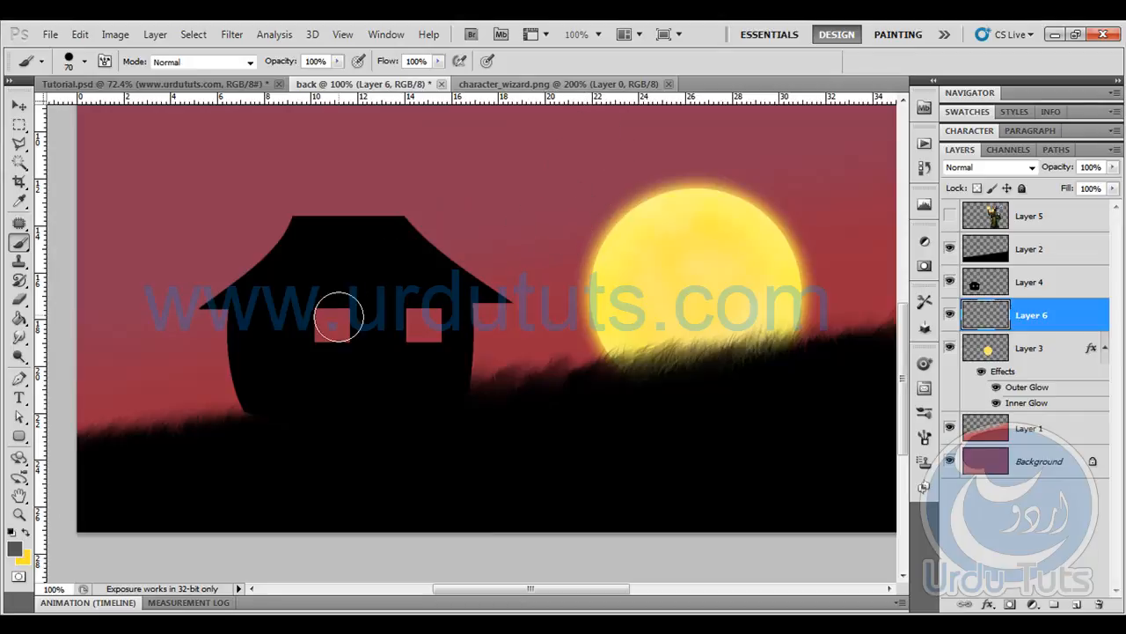
{"action": "mouse_move", "coordinate": [339, 319]}
{"action": "left_mouse_down"}
{"action": "mouse_move", "coordinate": [322, 340]}
{"action": "mouse_move", "coordinate": [349, 309]}
{"action": "mouse_move", "coordinate": [384, 325]}
{"action": "mouse_move", "coordinate": [432, 335]}
{"action": "left_mouse_up"}
- Outline a rectangular door area between and just below the windows with the Polygonal Lasso on Layer 6
{"action": "left_click", "coordinate": [18, 143]}
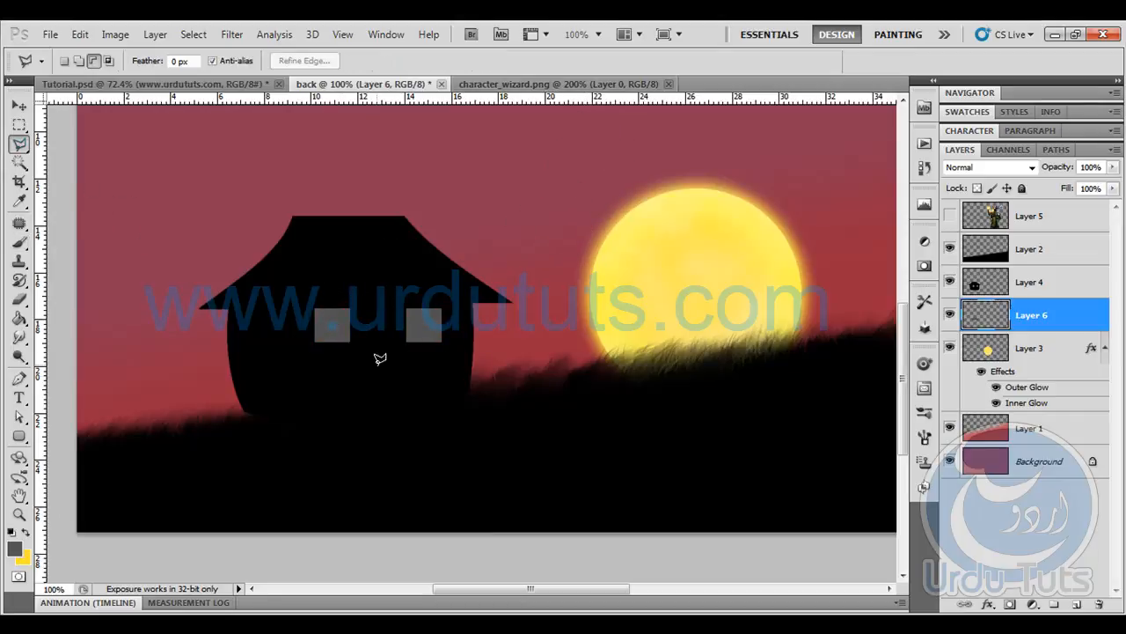
{"action": "key", "text": "ctrl+plus"}
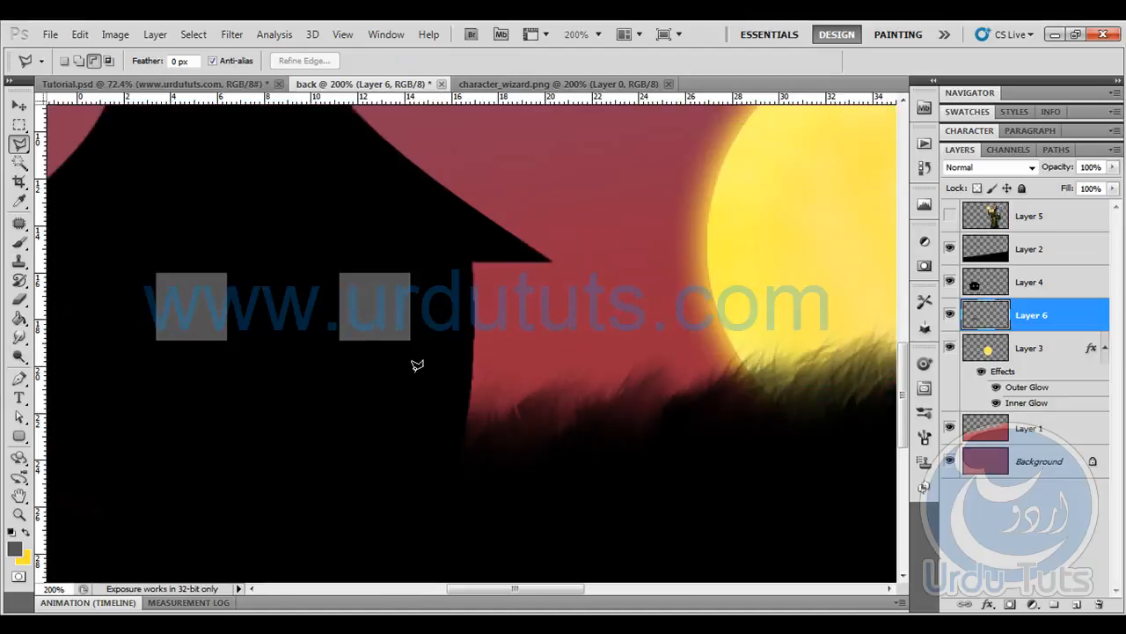
{"action": "left_click_drag", "start_coordinate": [373, 355], "coordinate": [487, 294]}
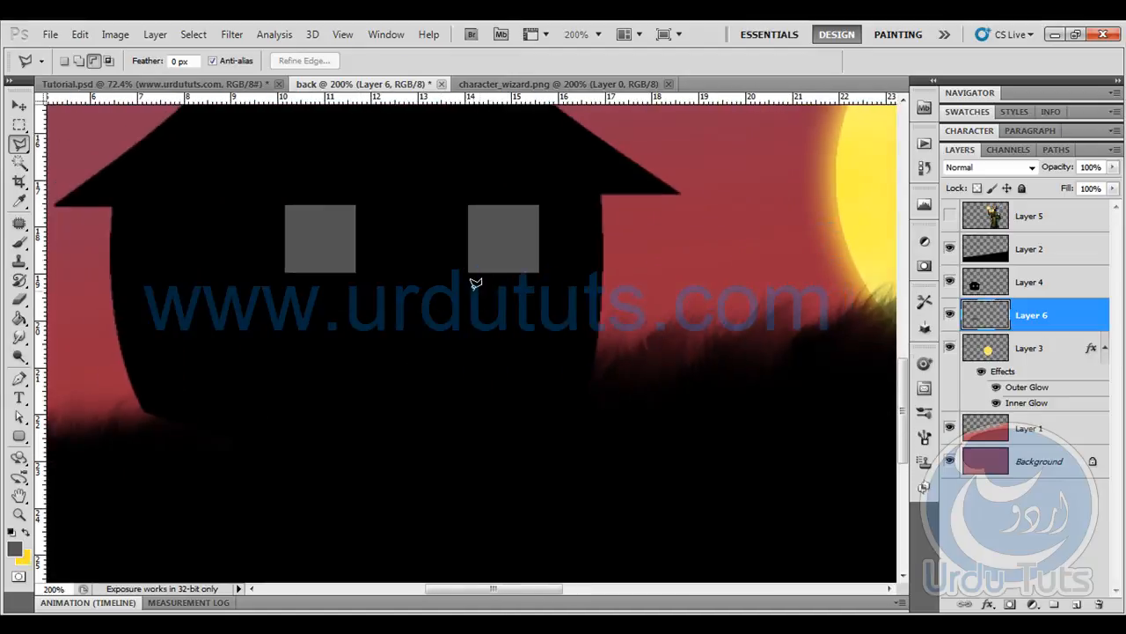
{"action": "left_click", "coordinate": [480, 281]}
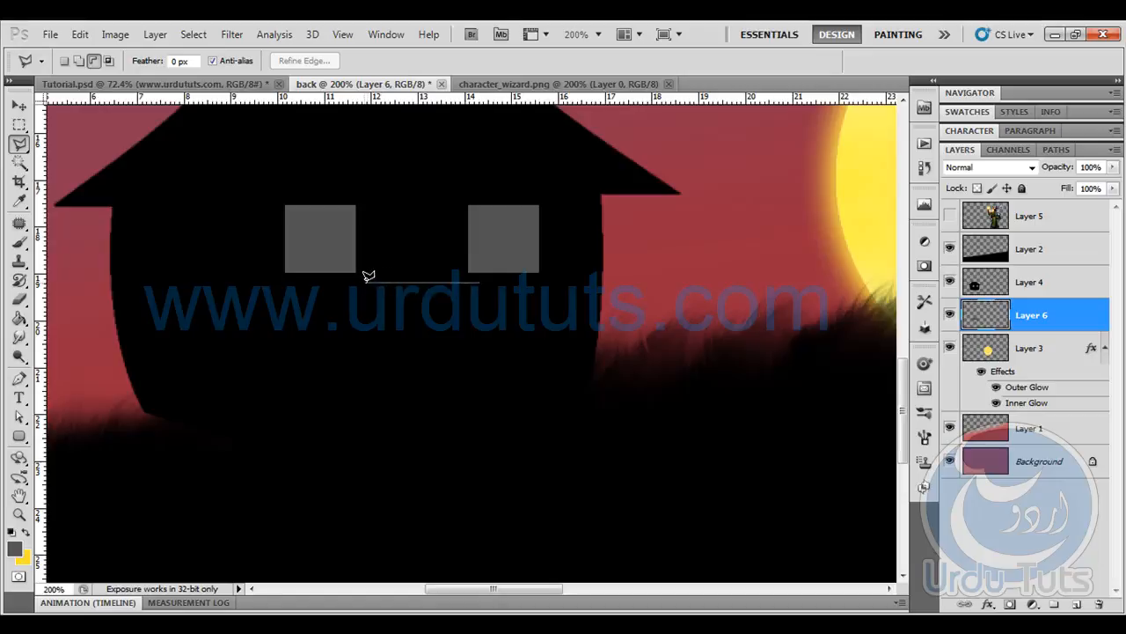
{"action": "key", "text": "Escape"}
{"action": "left_click", "coordinate": [465, 281]}
{"action": "left_click", "coordinate": [360, 282]}
{"action": "left_click", "coordinate": [361, 410]}
{"action": "left_click", "coordinate": [466, 410]}
{"action": "double_click", "coordinate": [466, 279]}
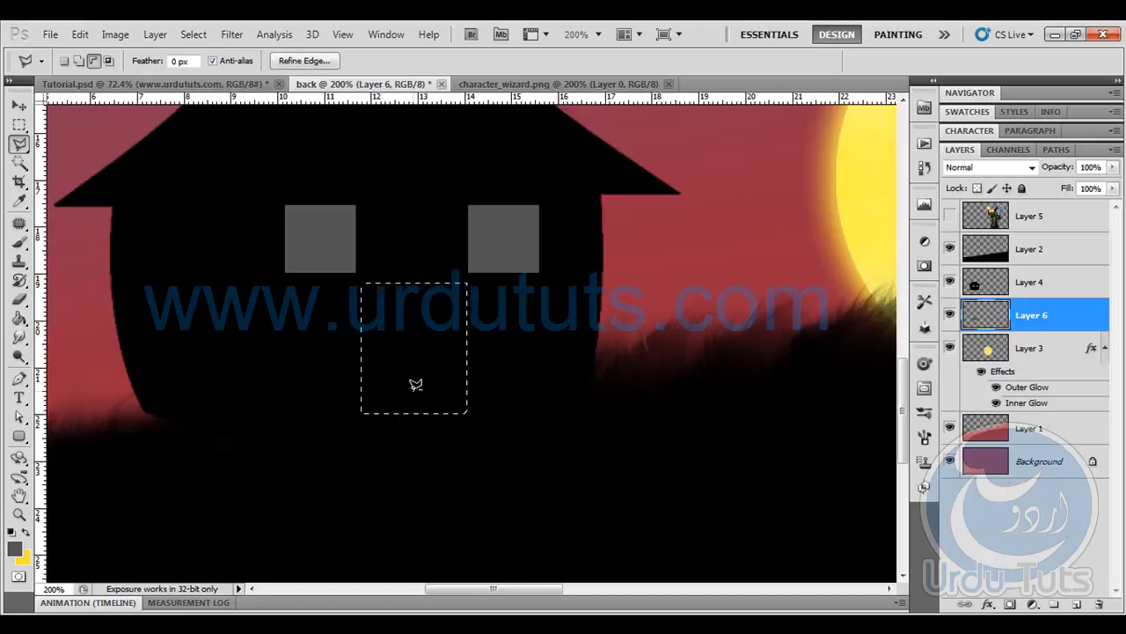
- Try to distort the selected door area on Layer 6 by pulling its right-hand corners inward
{"action": "key", "text": "ctrl+t"}
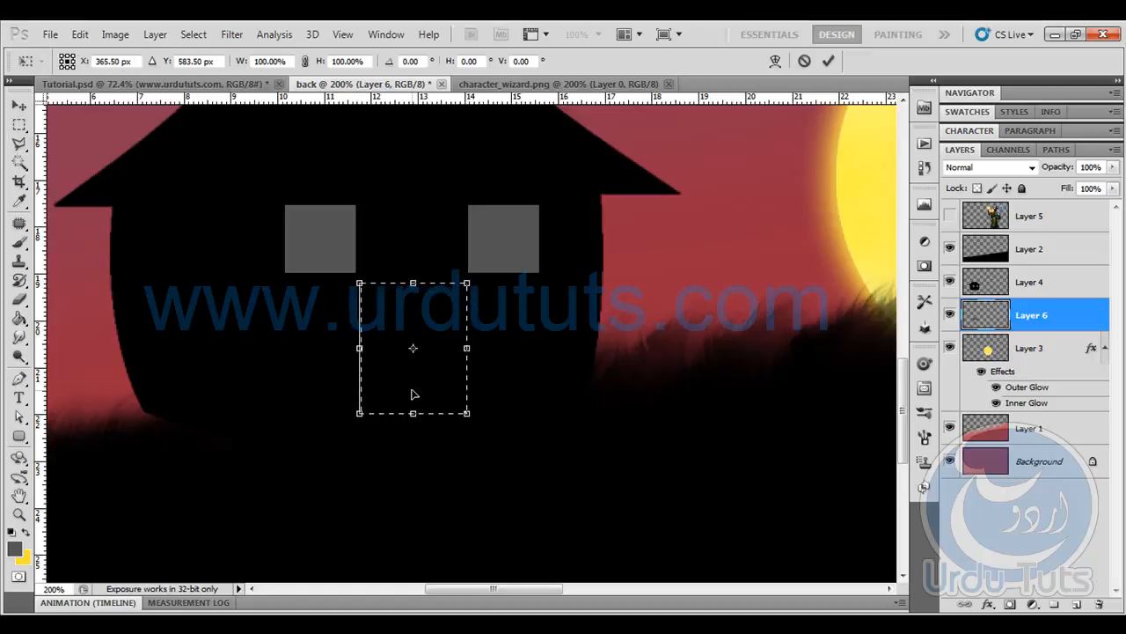
{"action": "right_click", "coordinate": [432, 305]}
{"action": "left_click", "coordinate": [466, 396]}
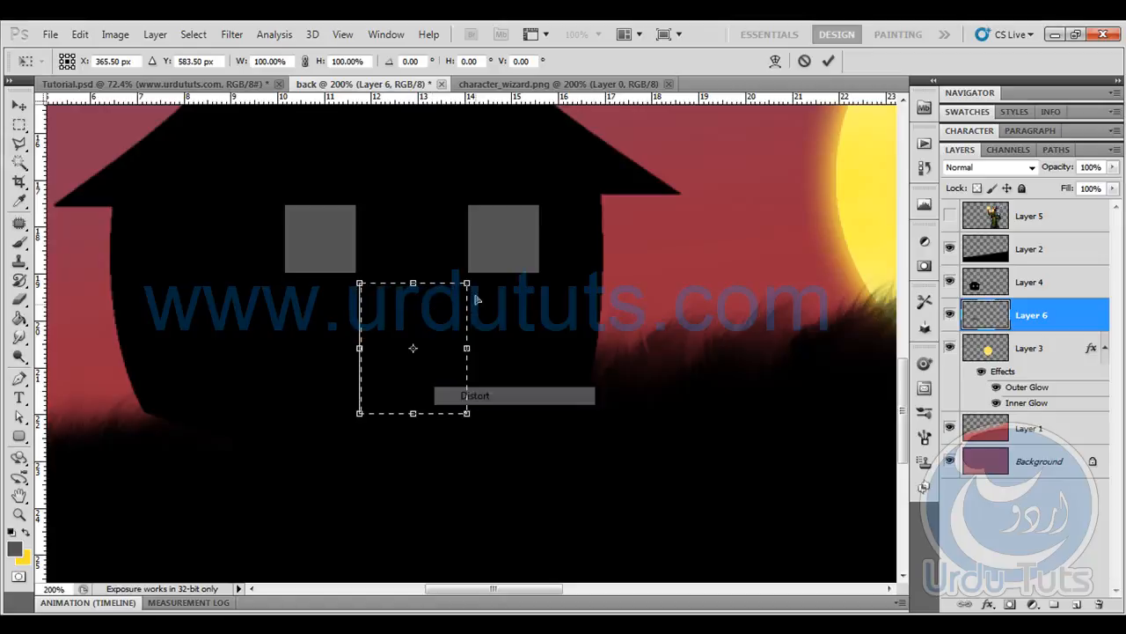
{"action": "left_click_drag", "start_coordinate": [464, 292], "coordinate": [460, 296]}
{"action": "left_click_drag", "start_coordinate": [458, 415], "coordinate": [459, 413]}
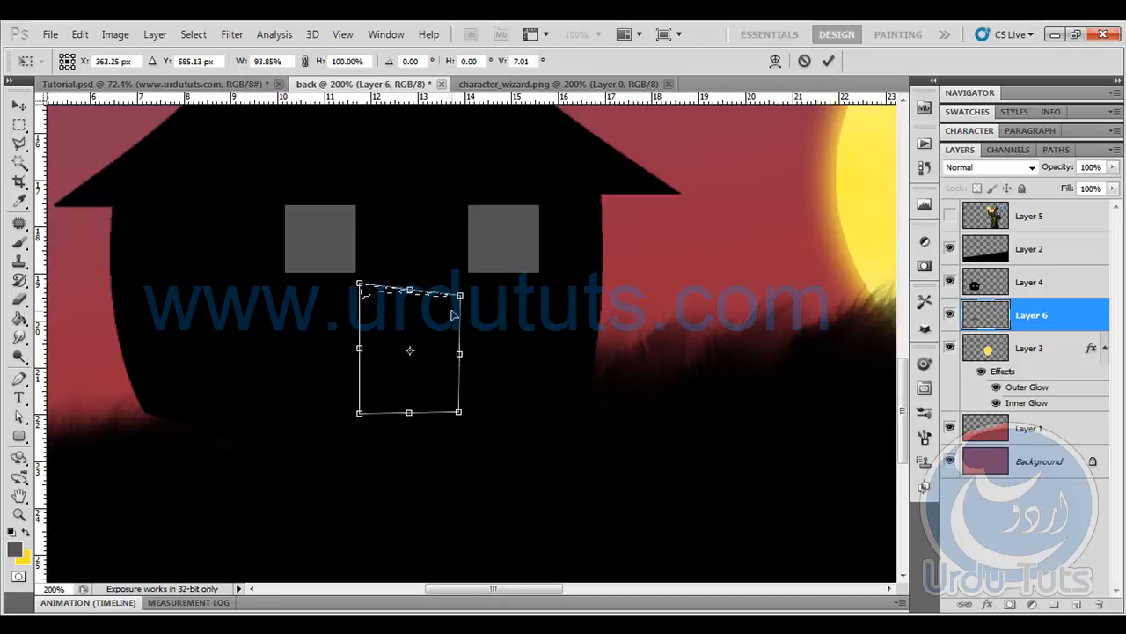
{"action": "left_click_drag", "start_coordinate": [461, 300], "coordinate": [453, 300]}
{"action": "left_click_drag", "start_coordinate": [457, 420], "coordinate": [449, 408]}
{"action": "left_click_drag", "start_coordinate": [453, 300], "coordinate": [450, 290]}
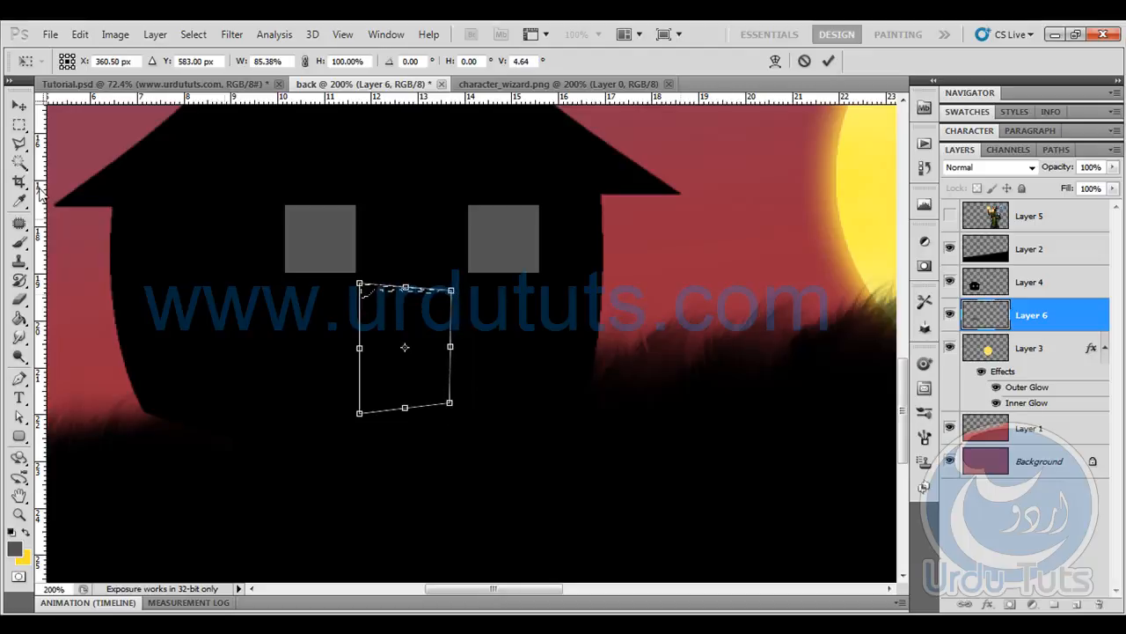
{"action": "left_click", "coordinate": [18, 105]}
{"action": "left_click", "coordinate": [510, 261]}
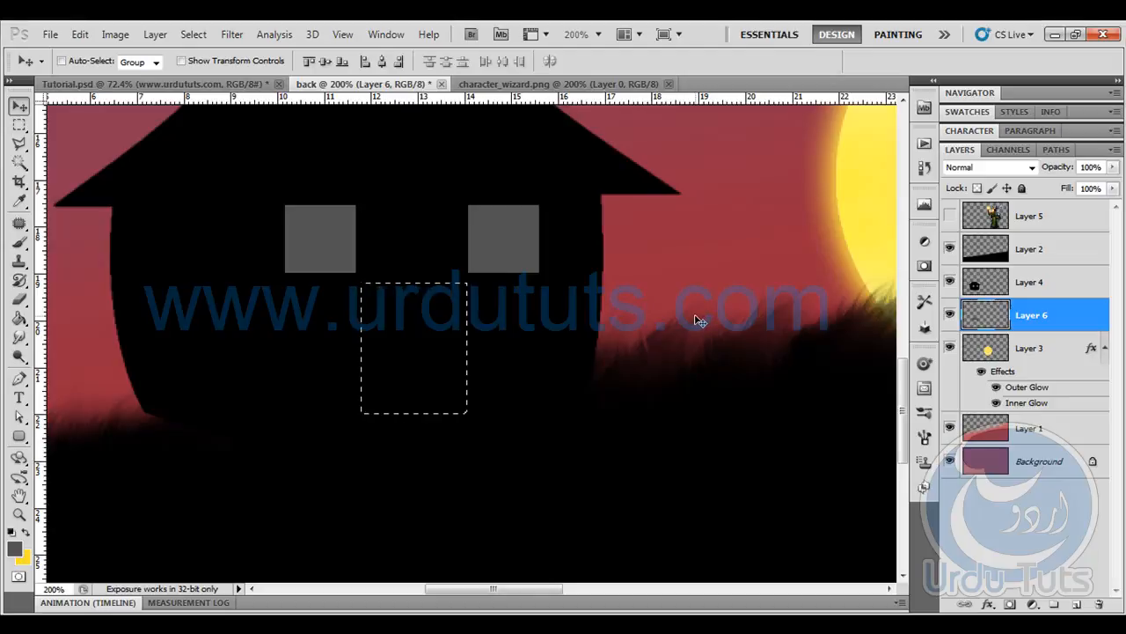
- Try copying the door selection from Layer 6 to a new layer, and undo the copy
{"action": "key", "text": "ctrl+j"}
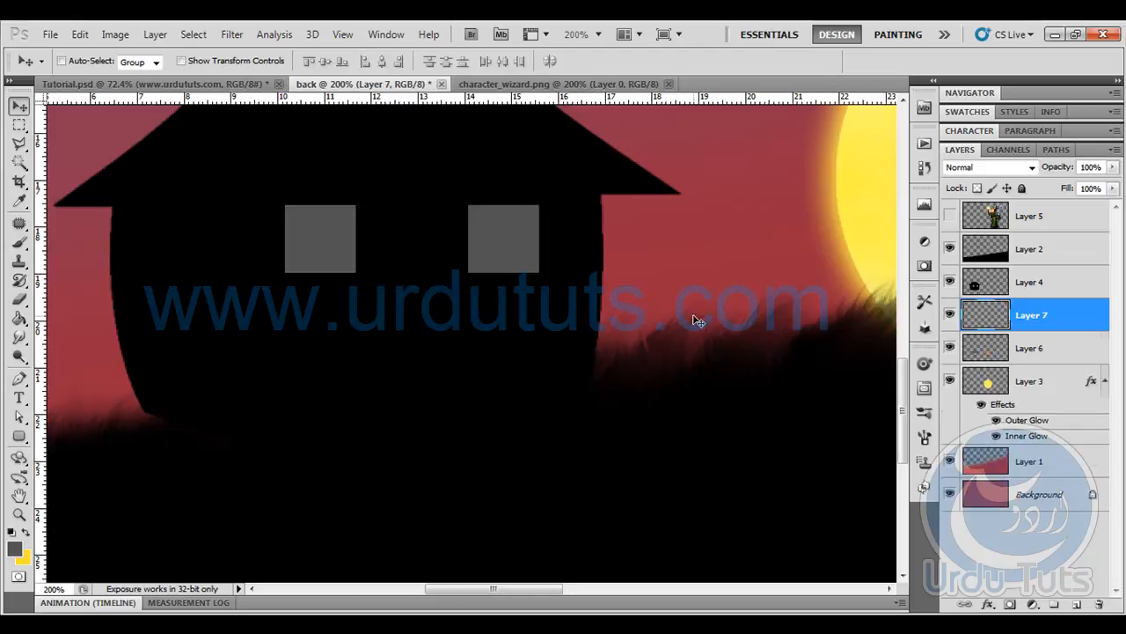
{"action": "left_click", "coordinate": [949, 315]}
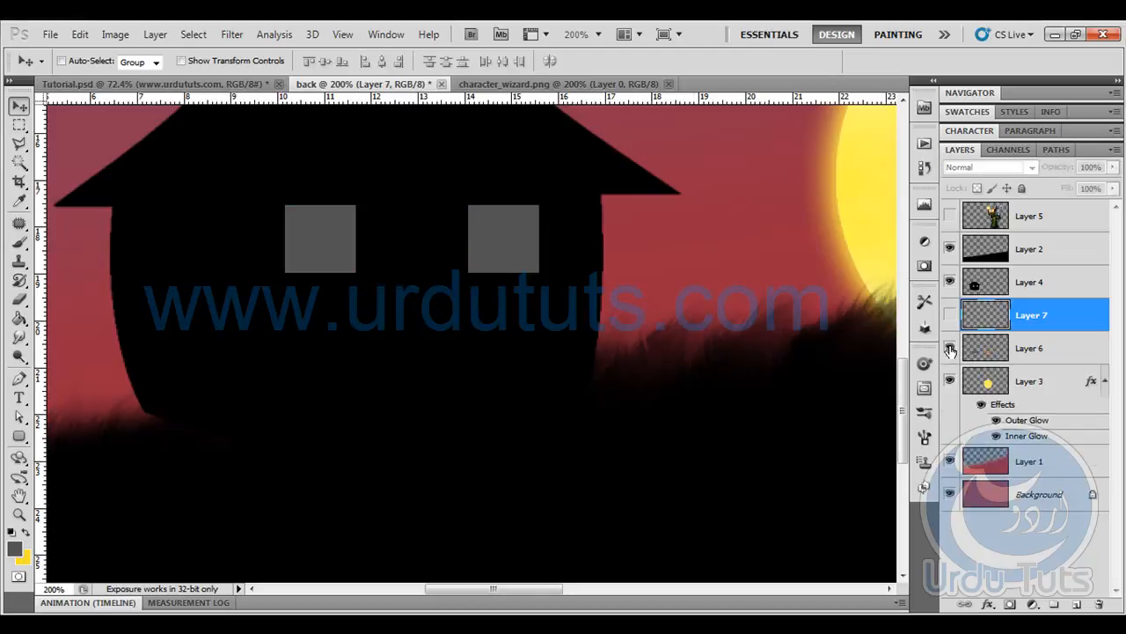
{"action": "key", "text": "ctrl+z"}
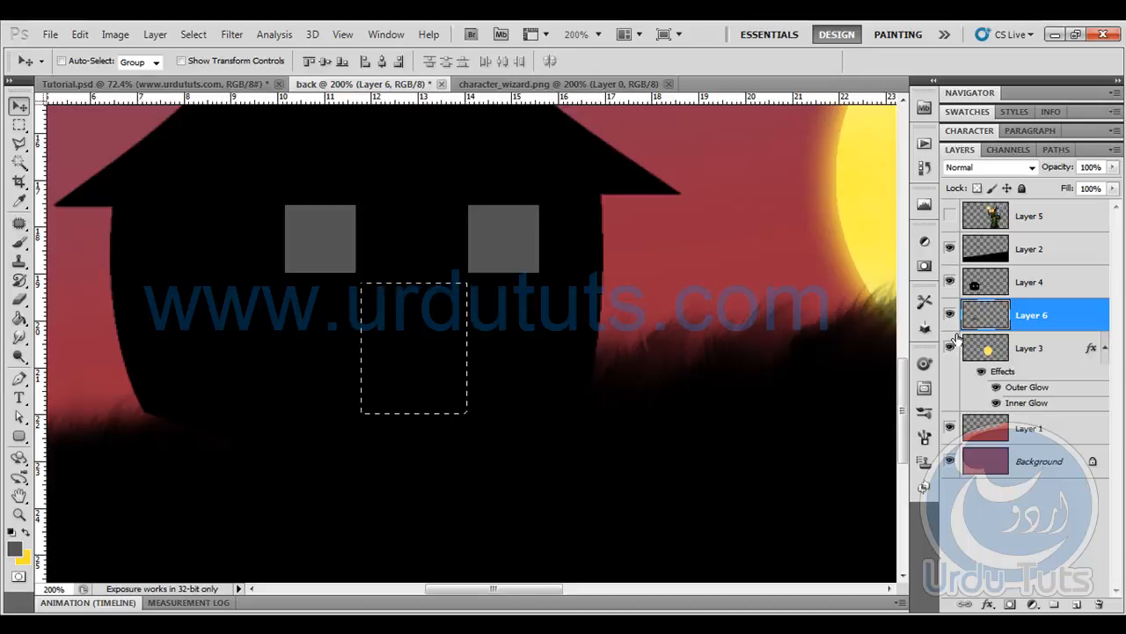
- Cut a rectangular door area between and just below the windows out of the house's Layer 4 onto its own layer
{"action": "left_click", "coordinate": [1043, 280]}
{"action": "key", "text": "ctrl+d"}
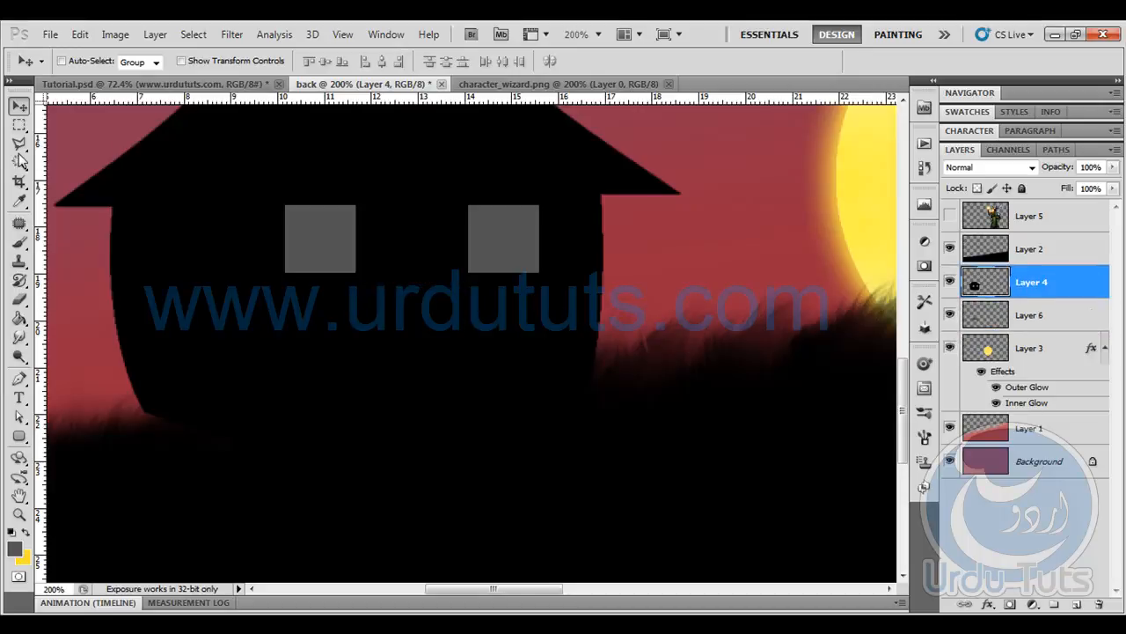
{"action": "left_click", "coordinate": [20, 126]}
{"action": "left_click_drag", "start_coordinate": [350, 286], "coordinate": [475, 419]}
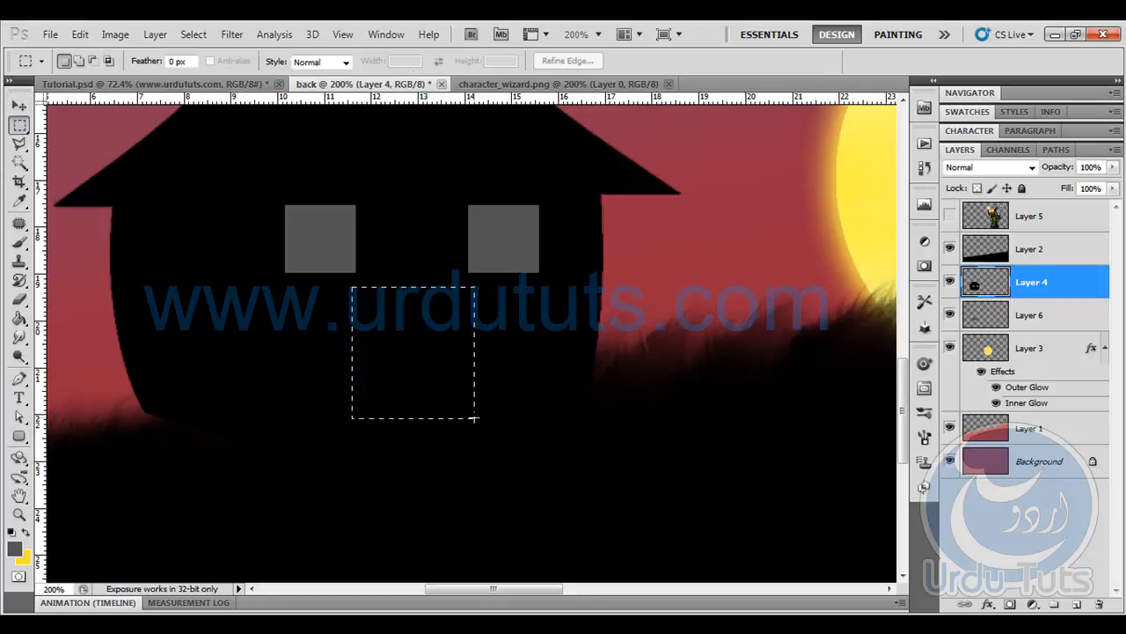
{"action": "key", "text": "Delete"}
{"action": "key", "text": "ctrl+d"}
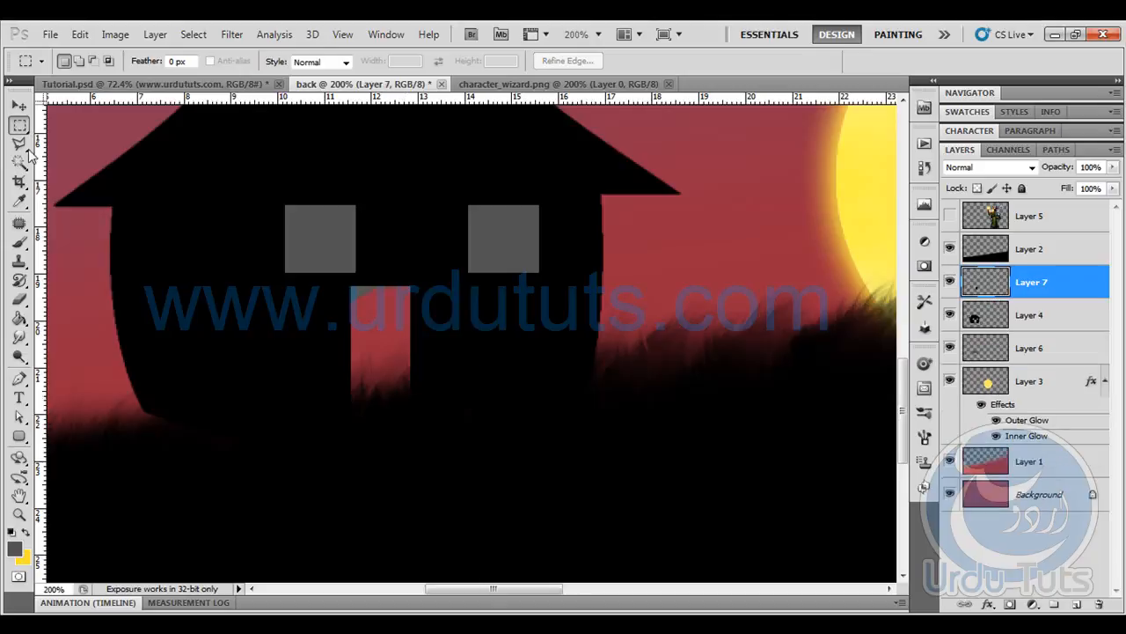
- Shift the cut-out door slightly left over its opening and distort its right-hand corners inward so it stands ajar
{"action": "left_click", "coordinate": [19, 105]}
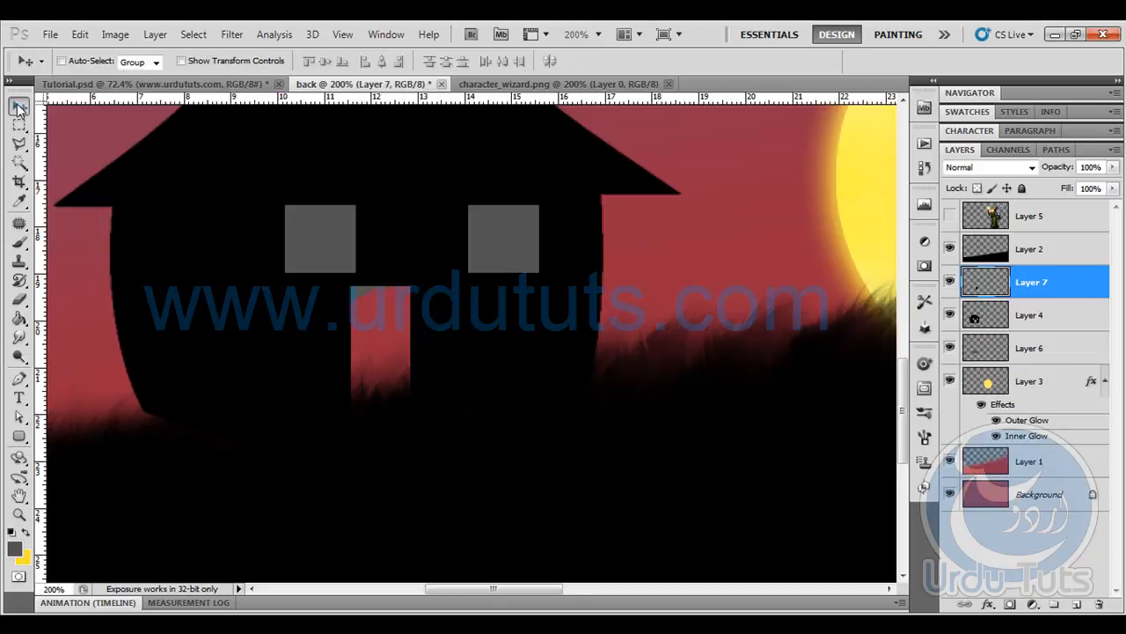
{"action": "left_click_drag", "start_coordinate": [438, 330], "coordinate": [375, 337]}
{"action": "key", "text": "ctrl+t"}
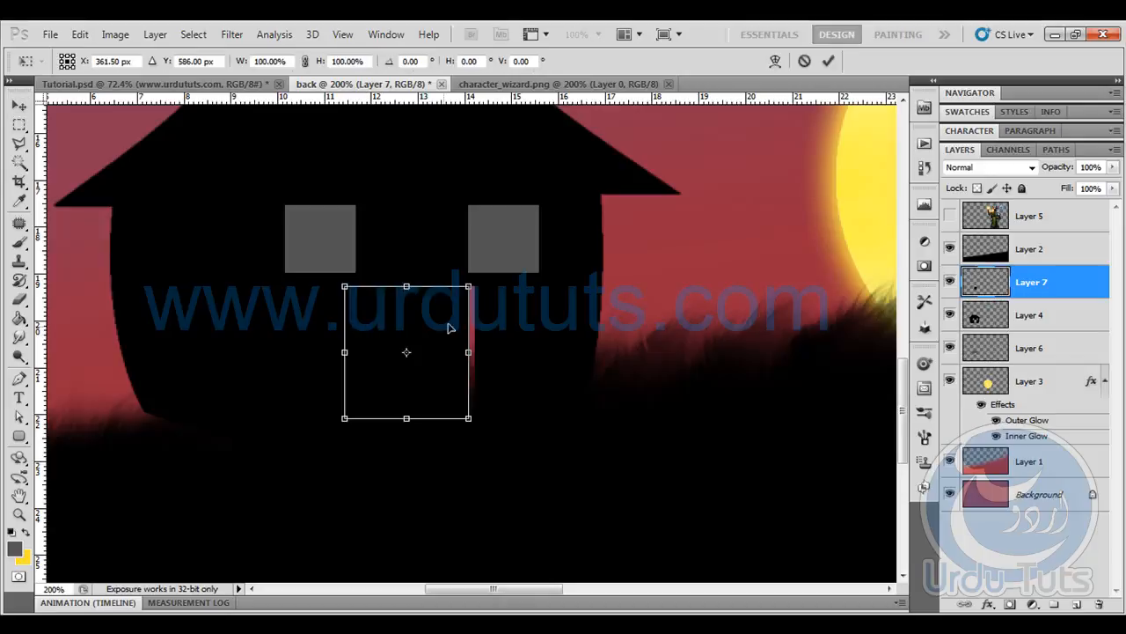
{"action": "right_click", "coordinate": [450, 314]}
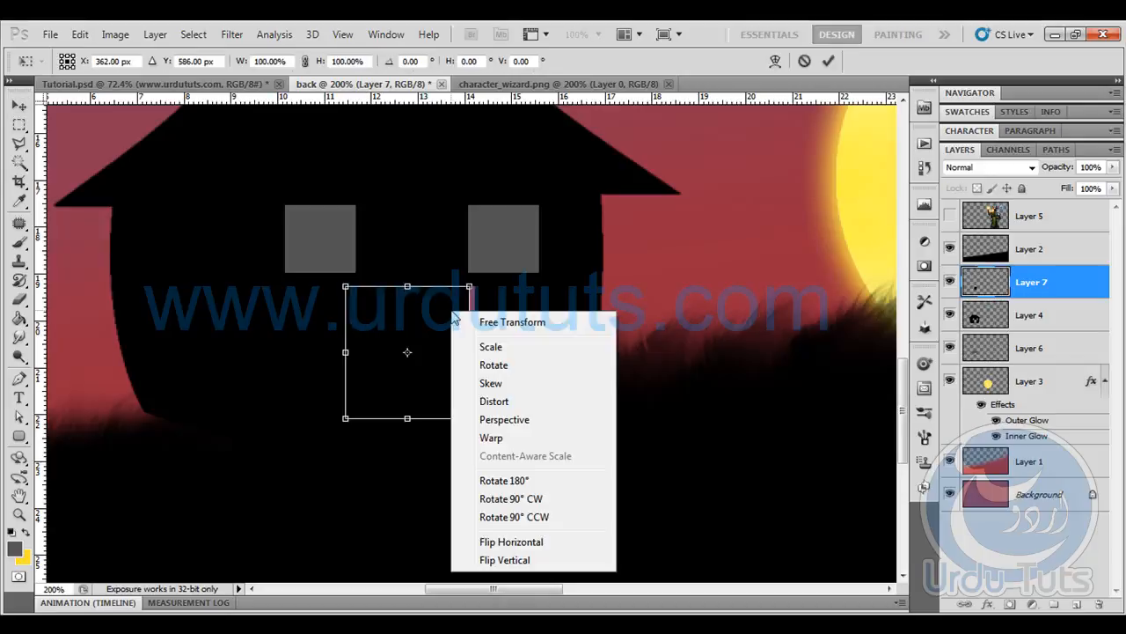
{"action": "left_click", "coordinate": [486, 402]}
{"action": "left_click_drag", "start_coordinate": [472, 291], "coordinate": [468, 296]}
{"action": "left_click_drag", "start_coordinate": [472, 420], "coordinate": [460, 409]}
{"action": "left_click_drag", "start_coordinate": [468, 297], "coordinate": [462, 298]}
{"action": "key", "text": "Return"}
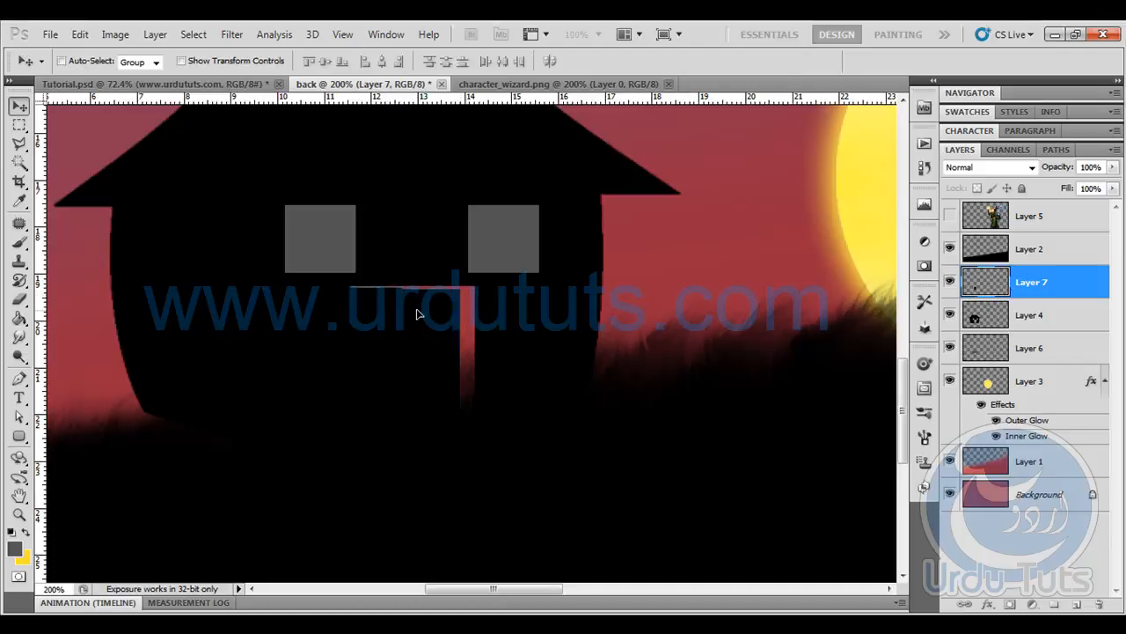
- Paint the door opening dark grey on Layer 6 with a 60 px hard round brush
{"action": "left_click", "coordinate": [991, 352]}
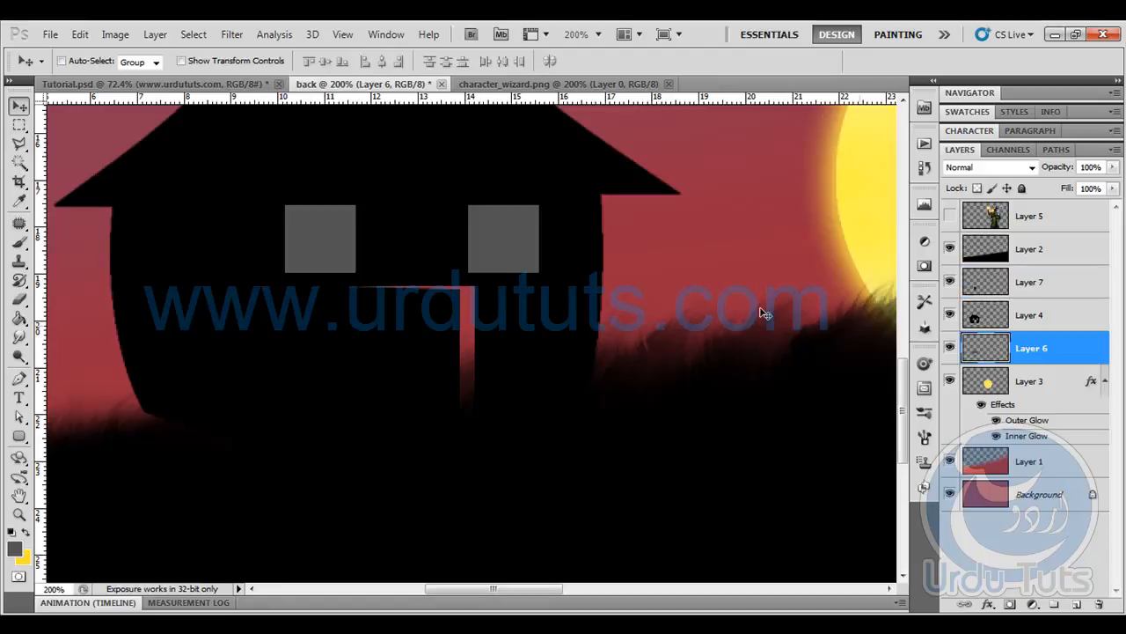
{"action": "left_click", "coordinate": [19, 242]}
{"action": "mouse_move", "coordinate": [364, 302]}
{"action": "left_mouse_down"}
{"action": "mouse_move", "coordinate": [434, 298]}
{"action": "mouse_move", "coordinate": [471, 328]}
{"action": "mouse_move", "coordinate": [452, 382]}
{"action": "left_mouse_up"}
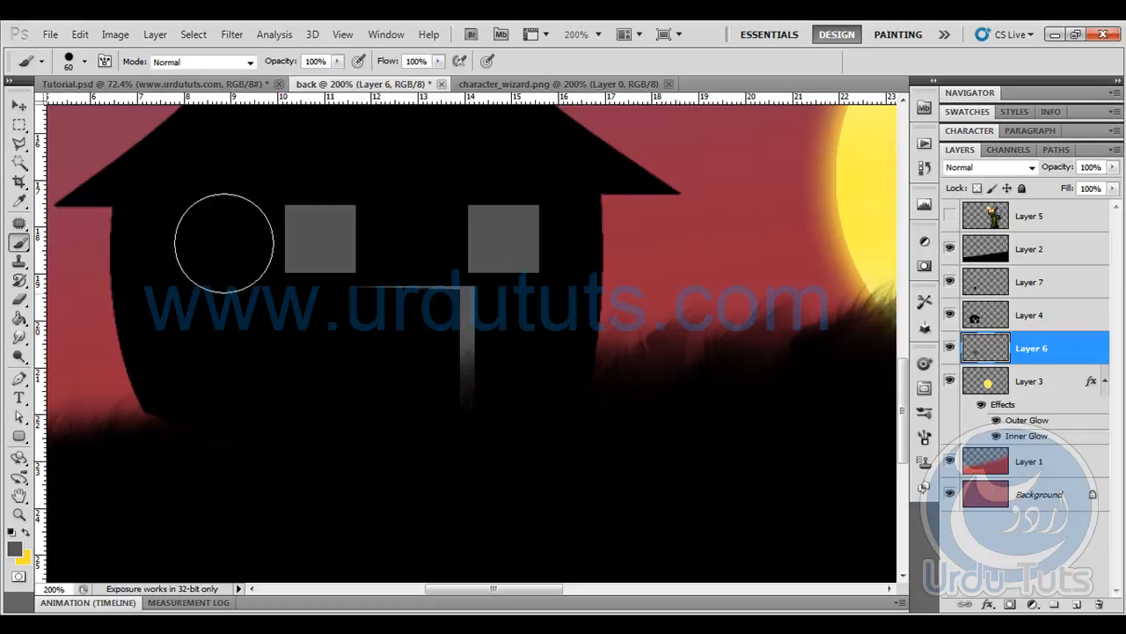
- Move Layers 7, 4 and 6 together above the grass on Layer 2
{"action": "left_click", "coordinate": [20, 105]}
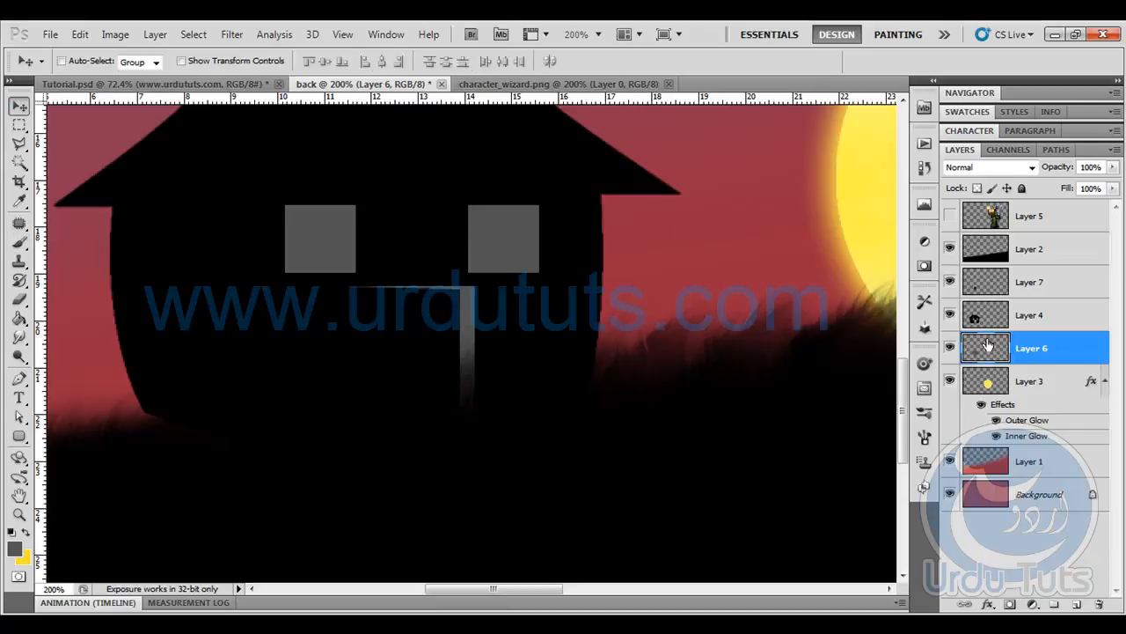
{"action": "left_click", "coordinate": [994, 271], "text": "shift"}
{"action": "left_click_drag", "start_coordinate": [968, 281], "coordinate": [977, 243]}
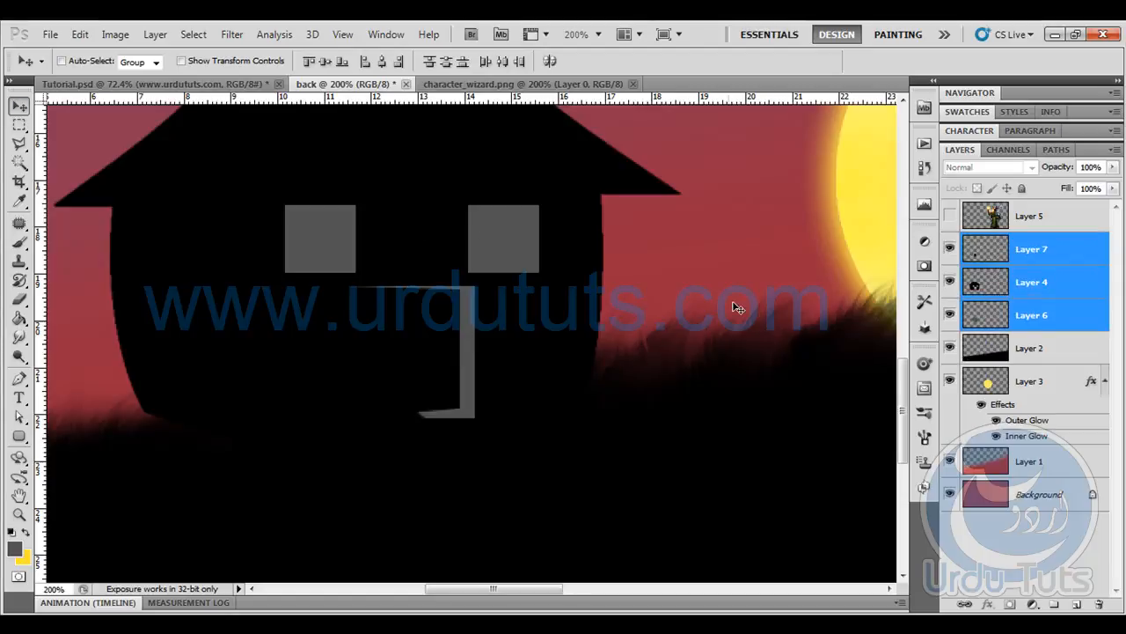
- Add a new empty layer between Layer 7 and Layer 4, and duplicate Layer 6
{"action": "left_click", "coordinate": [988, 325]}
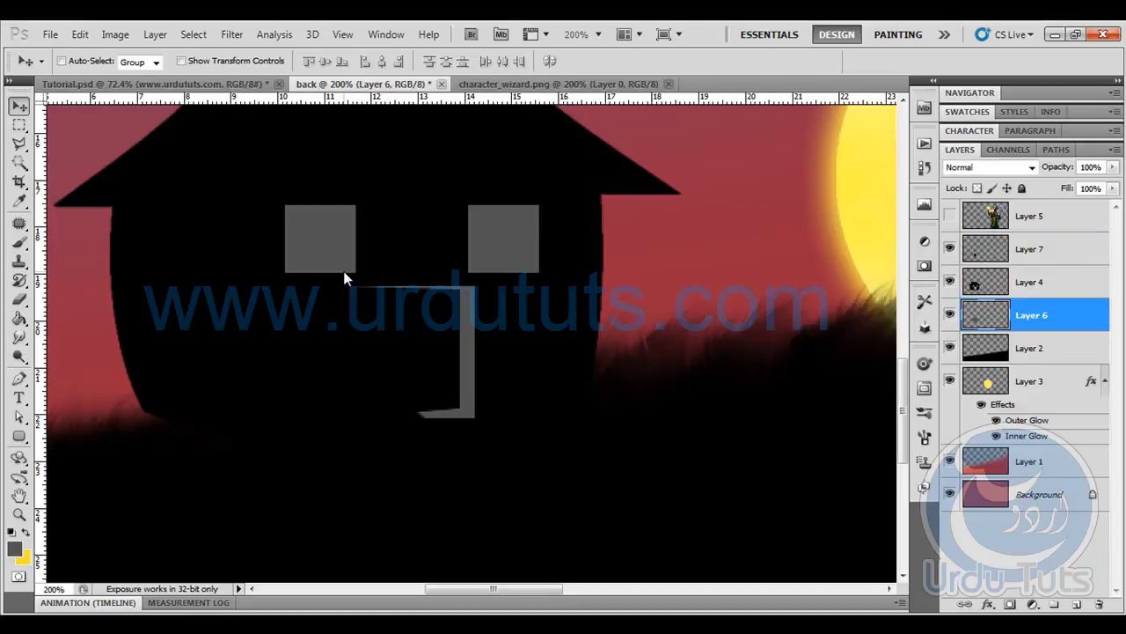
{"action": "key", "text": "ctrl+minus"}
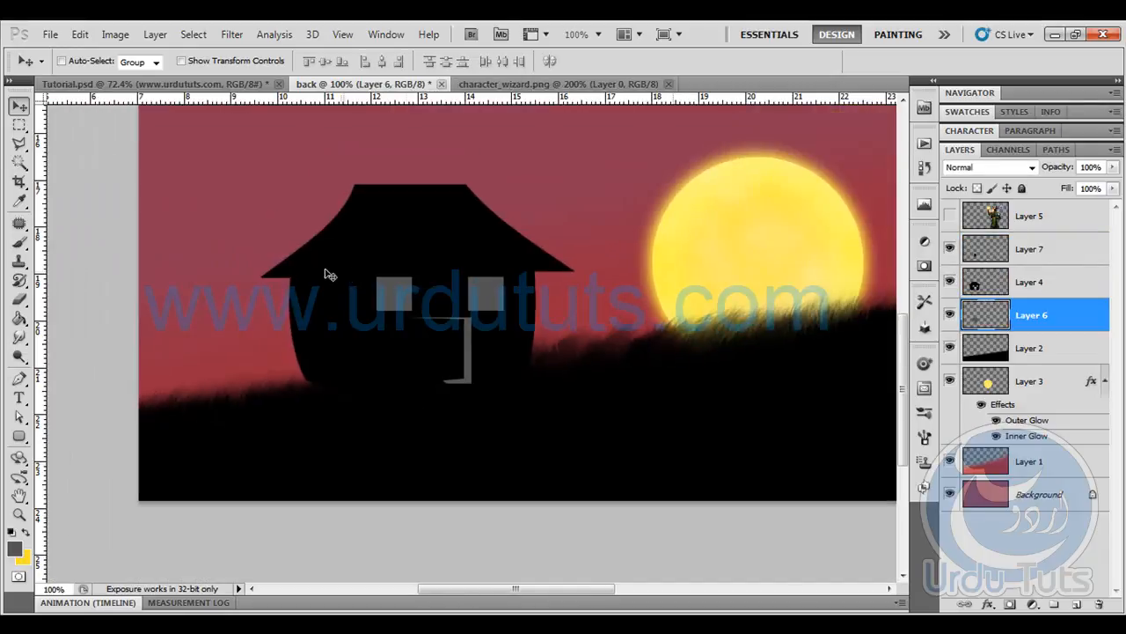
{"action": "left_click", "coordinate": [1077, 605]}
{"action": "left_click_drag", "start_coordinate": [1027, 314], "coordinate": [976, 301]}
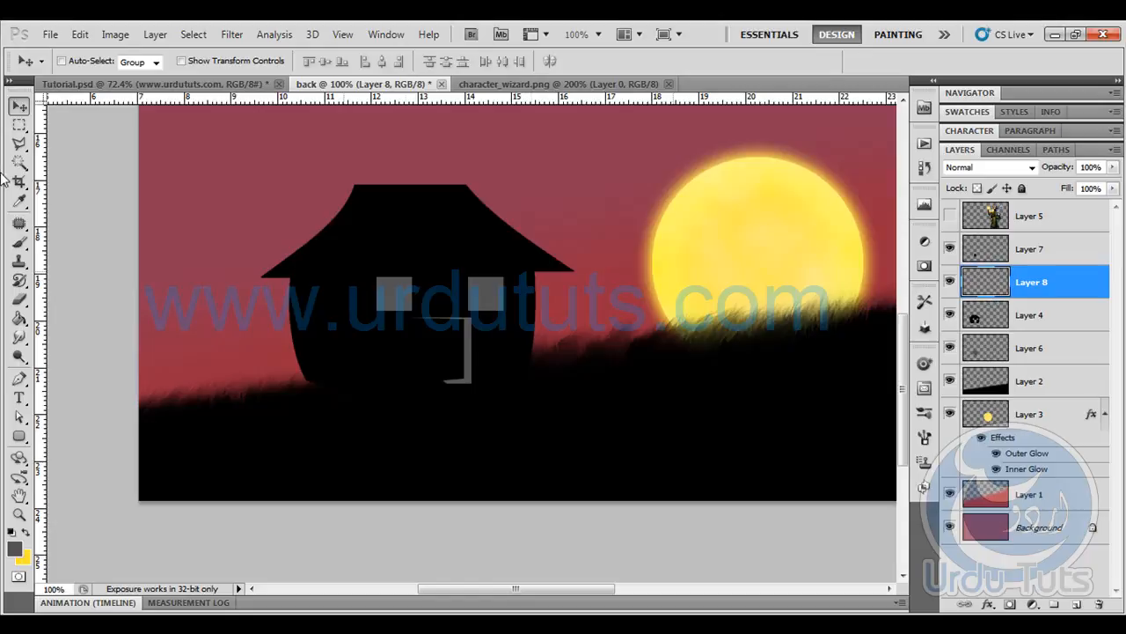
{"action": "left_click_drag", "start_coordinate": [1021, 349], "coordinate": [1075, 603]}
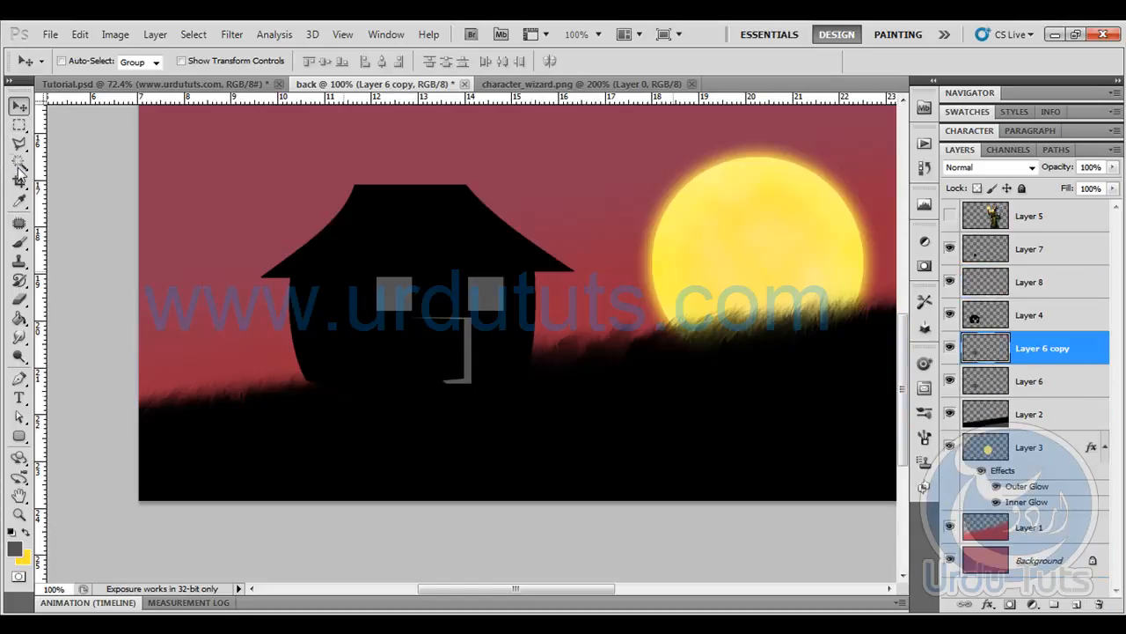
- Set the background colour to a bright orange-yellow
{"action": "left_click", "coordinate": [23, 557]}
{"action": "left_click_drag", "start_coordinate": [898, 242], "coordinate": [987, 173]}
{"action": "left_click_drag", "start_coordinate": [972, 355], "coordinate": [973, 362]}
{"action": "left_click", "coordinate": [1105, 167]}
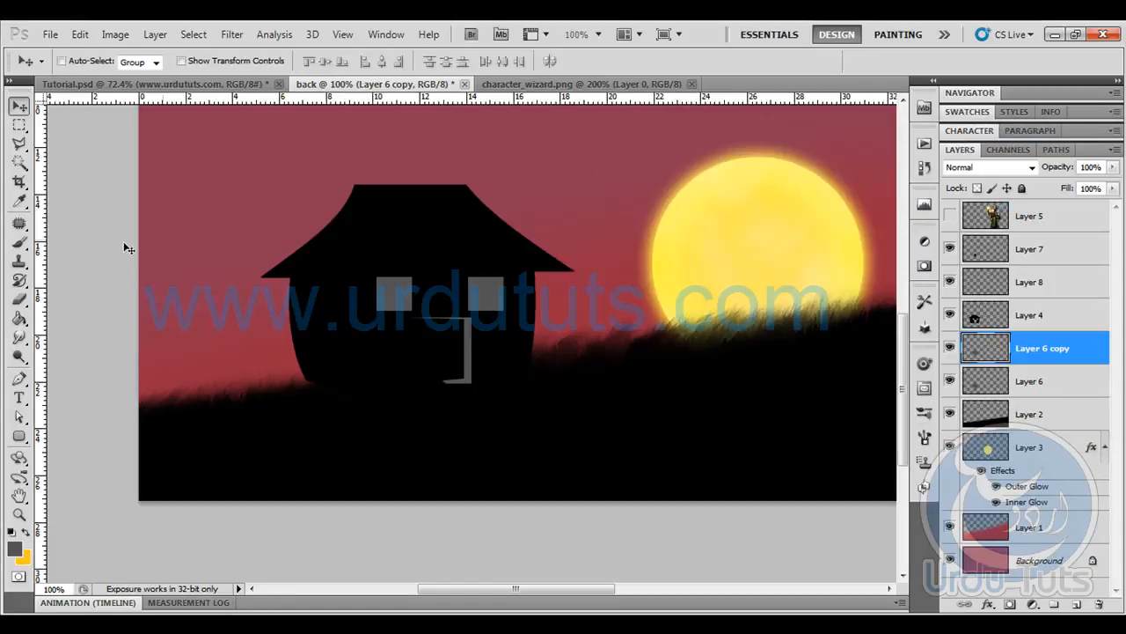
- Examine the house's lit windows in Tutorial.psd, and return to the back document with the Brush tool active
{"action": "left_click", "coordinate": [21, 243]}
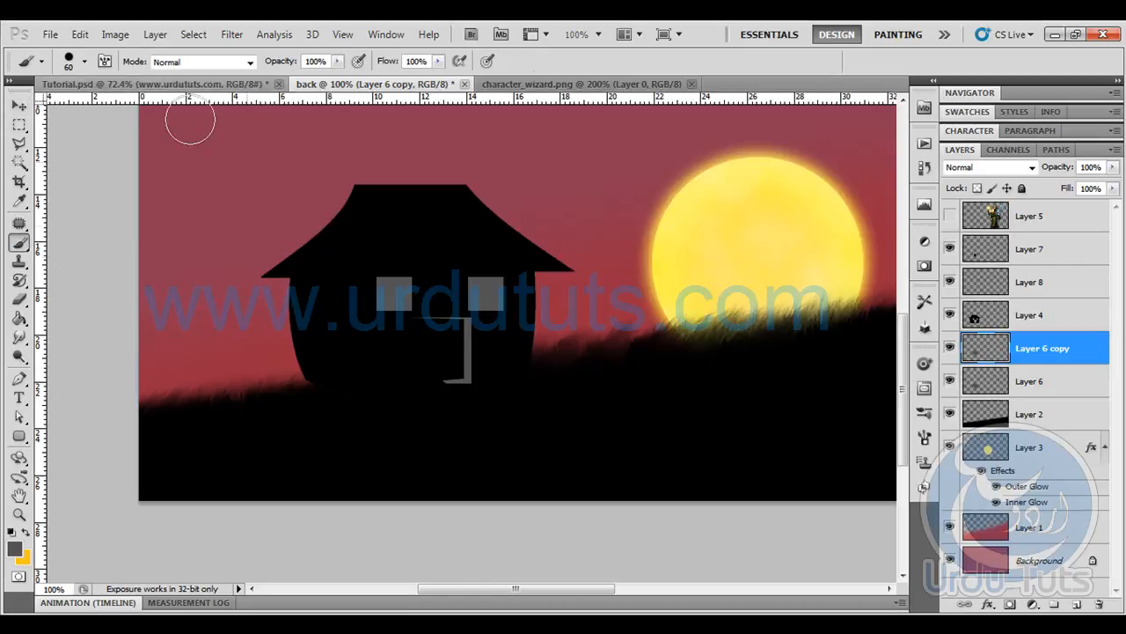
{"action": "left_click", "coordinate": [159, 85]}
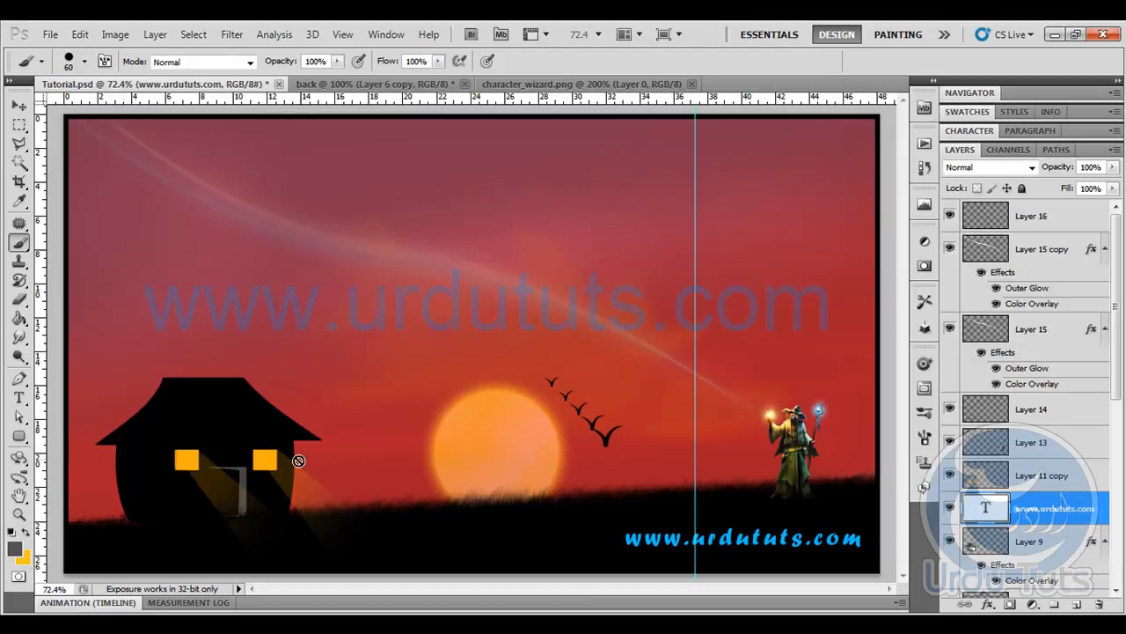
{"action": "left_click", "coordinate": [376, 83]}
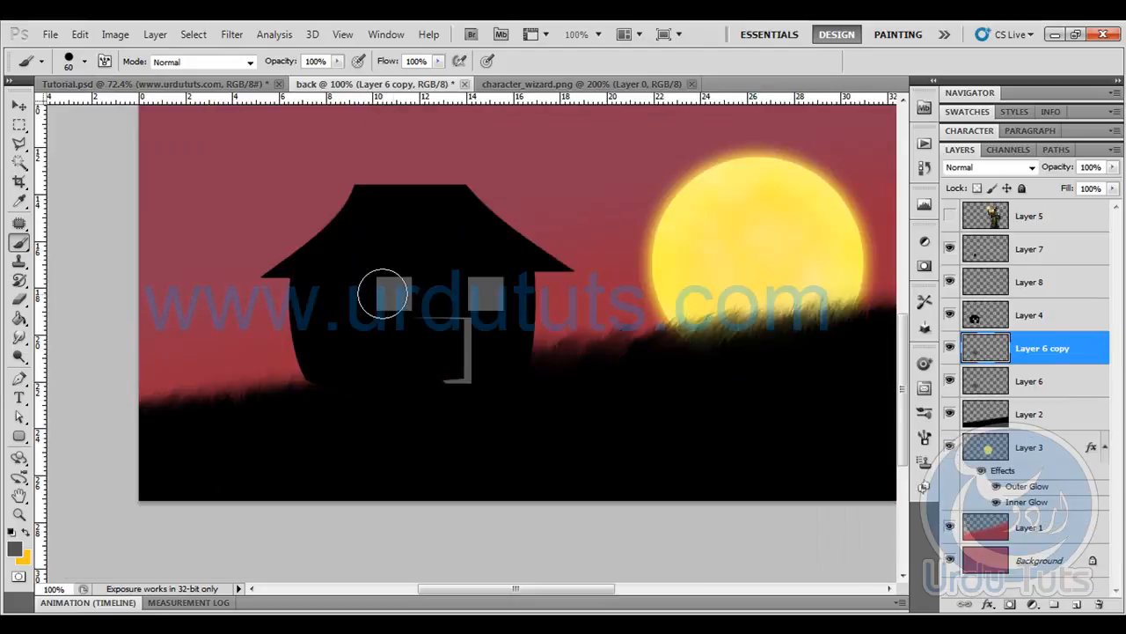
- Paint both windows on Layer 6 copy with a 45 px brush, using the background's orange-yellow as the foreground colour
{"action": "key", "text": "bracketleft"}
{"action": "key", "text": "bracketleft"}
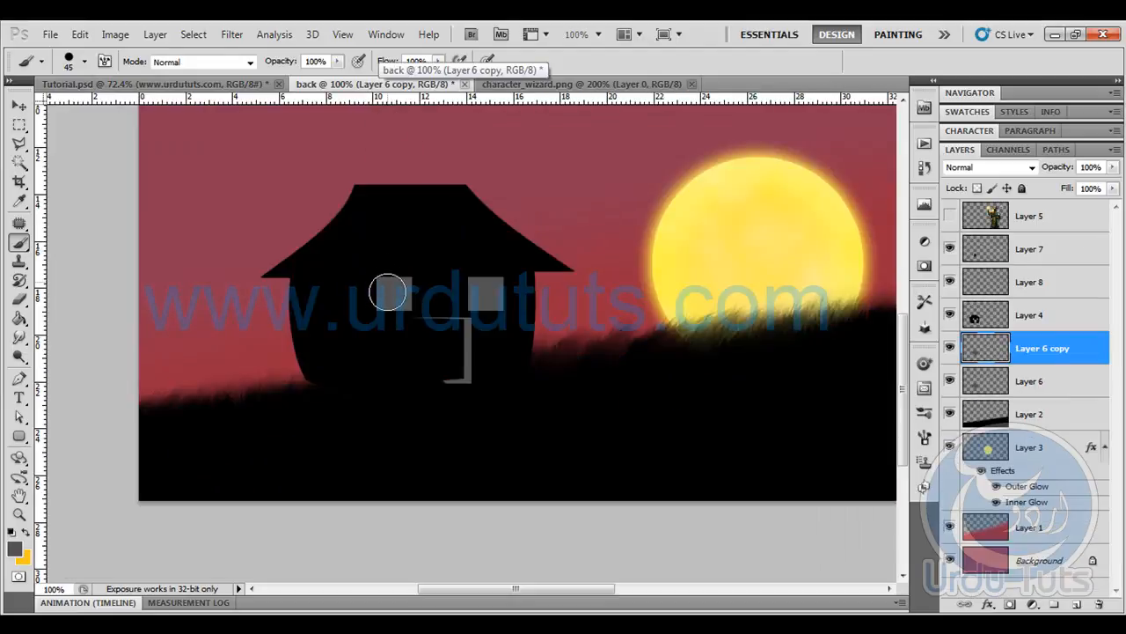
{"action": "left_click", "coordinate": [14, 547]}
{"action": "left_click", "coordinate": [24, 556]}
{"action": "left_click", "coordinate": [1107, 168]}
{"action": "mouse_move", "coordinate": [397, 279]}
{"action": "left_mouse_down"}
{"action": "mouse_move", "coordinate": [393, 304]}
{"action": "mouse_move", "coordinate": [498, 284]}
{"action": "mouse_move", "coordinate": [483, 296]}
{"action": "left_mouse_up"}
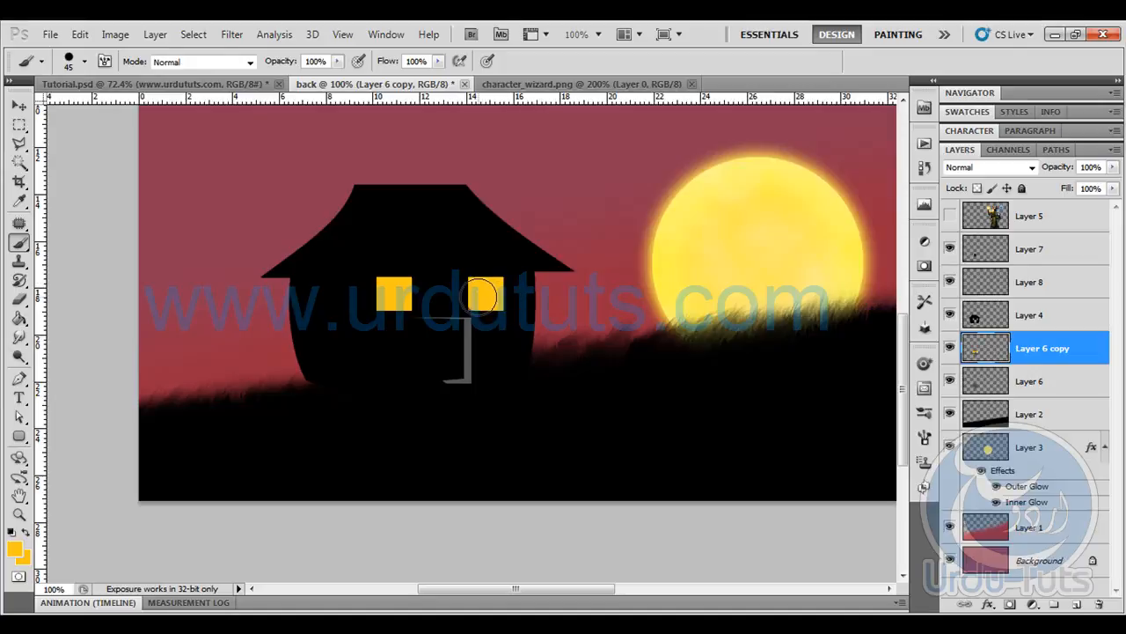
{"action": "left_click", "coordinate": [19, 143]}
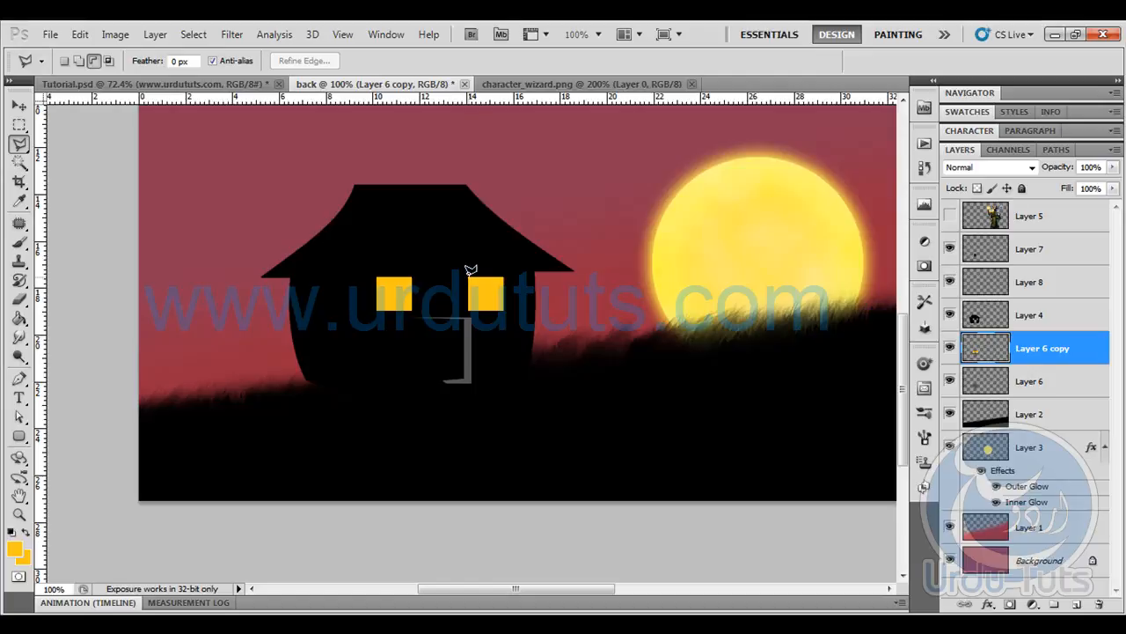
- Outline a slanted light-beam area from the house's right window down to the grass with the Polygonal Lasso
{"action": "left_click", "coordinate": [472, 281]}
{"action": "left_click", "coordinate": [572, 425]}
{"action": "left_click", "coordinate": [637, 401]}
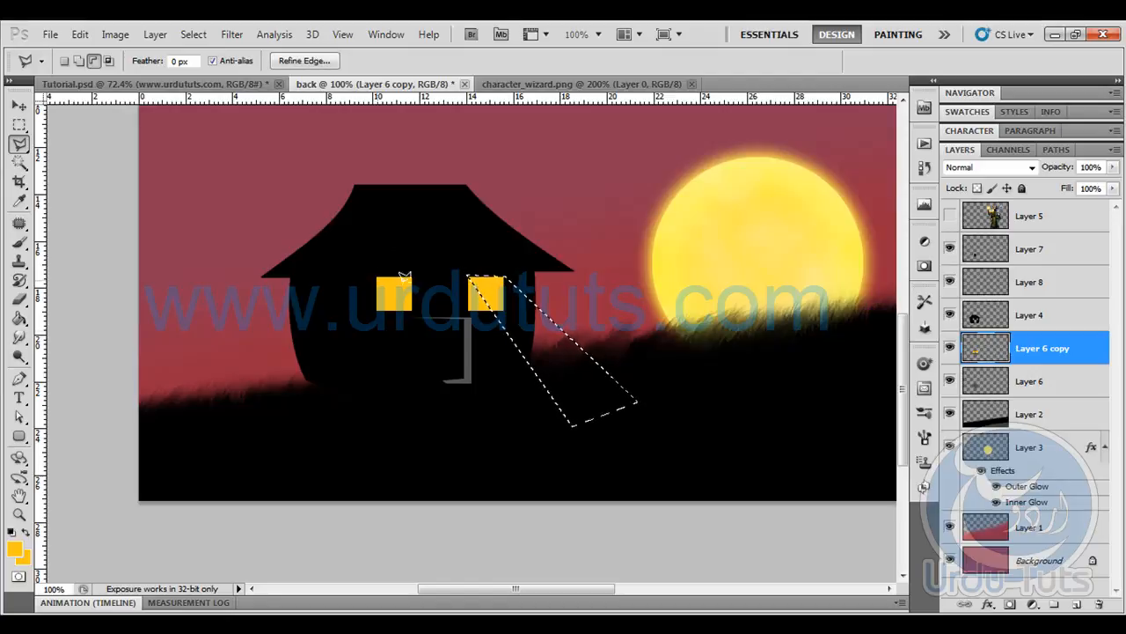
- On Layer 8, set up the Gradient tool with Foreground to Transparent, changing its starting stop to a slightly deeper orange
{"action": "left_click", "coordinate": [1036, 275]}
{"action": "left_click", "coordinate": [19, 317]}
{"action": "left_click", "coordinate": [83, 318]}
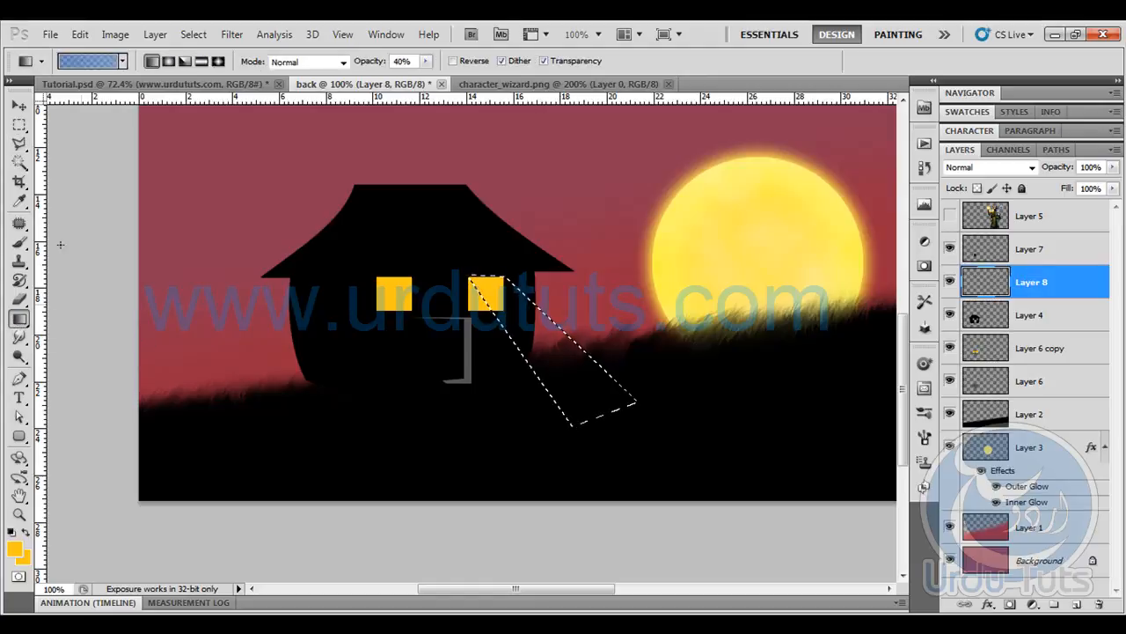
{"action": "left_click", "coordinate": [88, 62]}
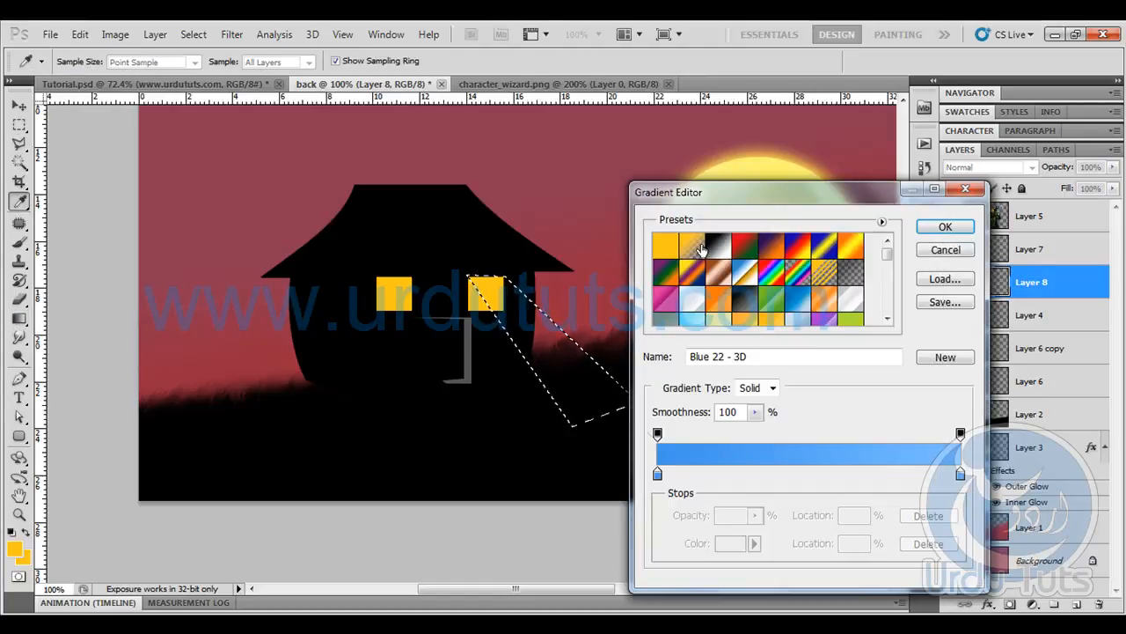
{"action": "left_click", "coordinate": [690, 250]}
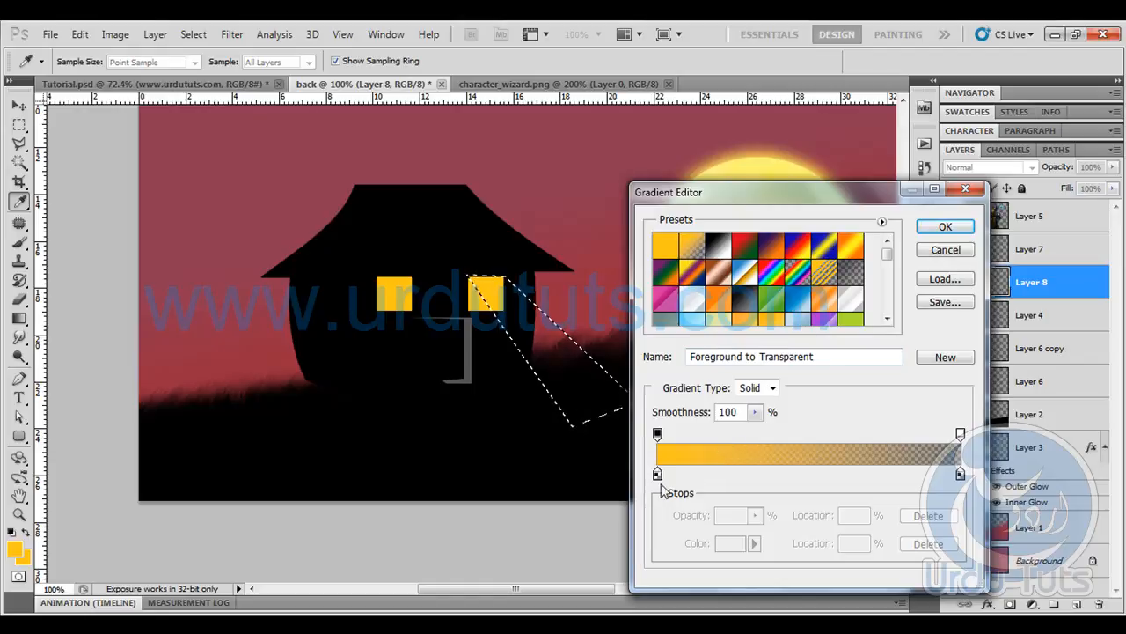
{"action": "left_click", "coordinate": [657, 475]}
{"action": "left_click", "coordinate": [735, 543]}
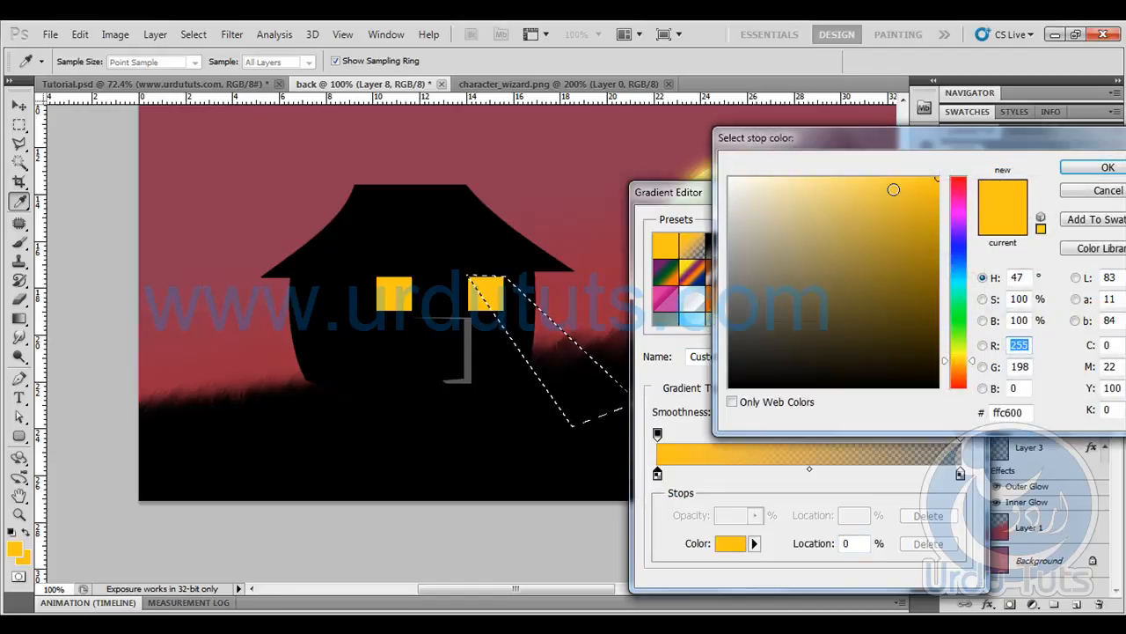
{"action": "key", "text": "Return"}
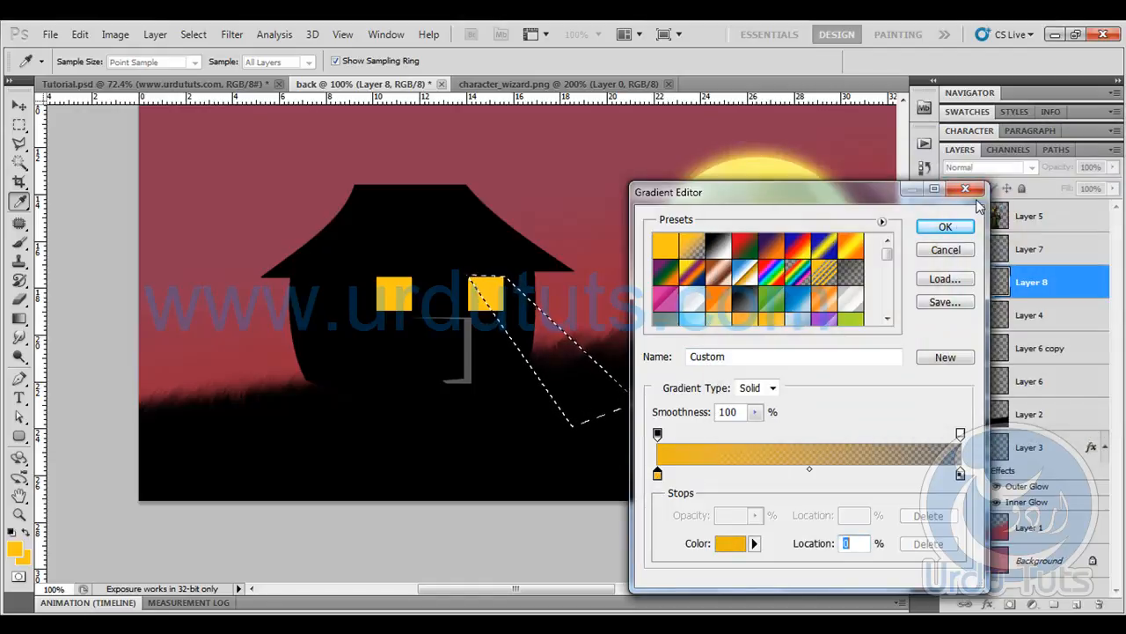
{"action": "left_click", "coordinate": [945, 226]}
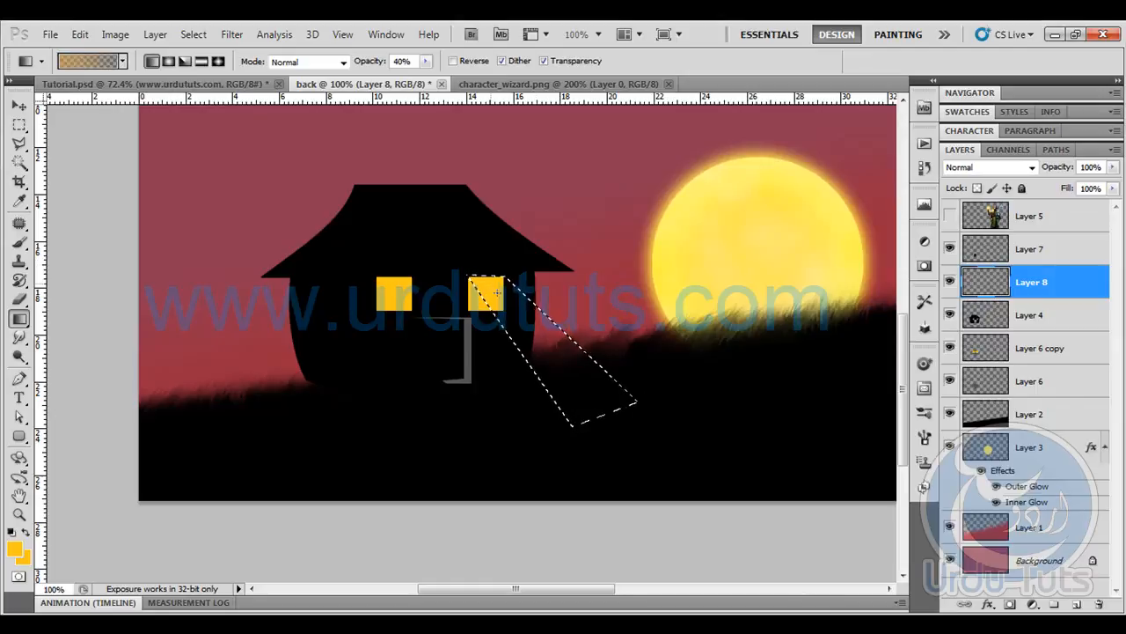
{"action": "left_click_drag", "start_coordinate": [512, 301], "coordinate": [570, 401]}
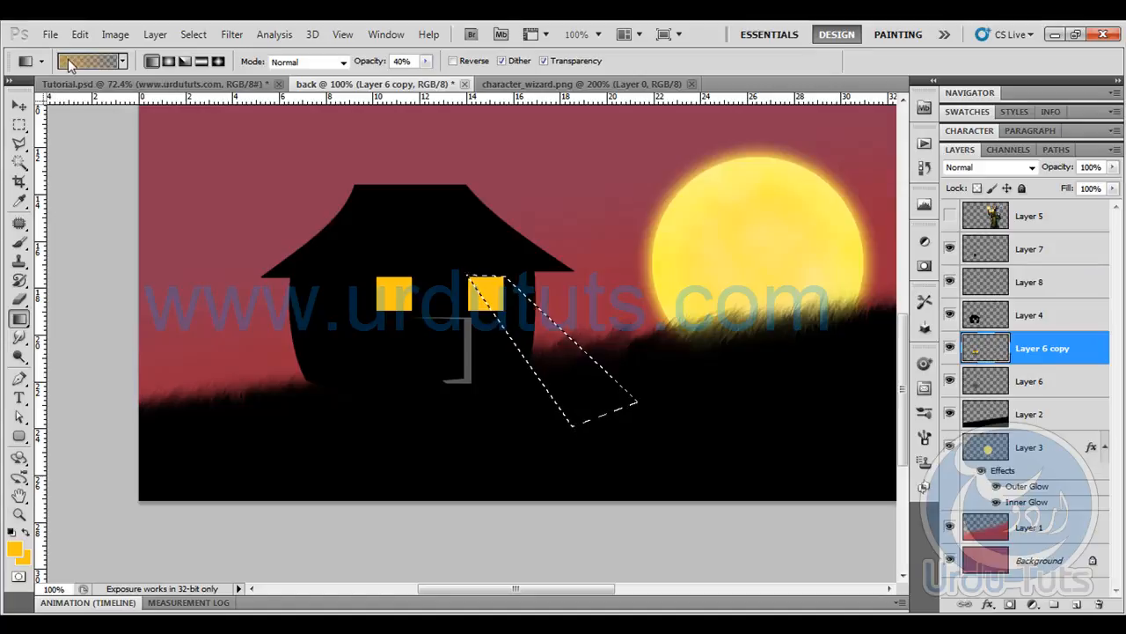
{"action": "left_click", "coordinate": [88, 61]}
{"action": "left_click", "coordinate": [657, 475]}
{"action": "left_click", "coordinate": [412, 296]}
{"action": "left_click", "coordinate": [945, 227]}
{"action": "left_click_drag", "start_coordinate": [610, 414], "coordinate": [610, 413]}
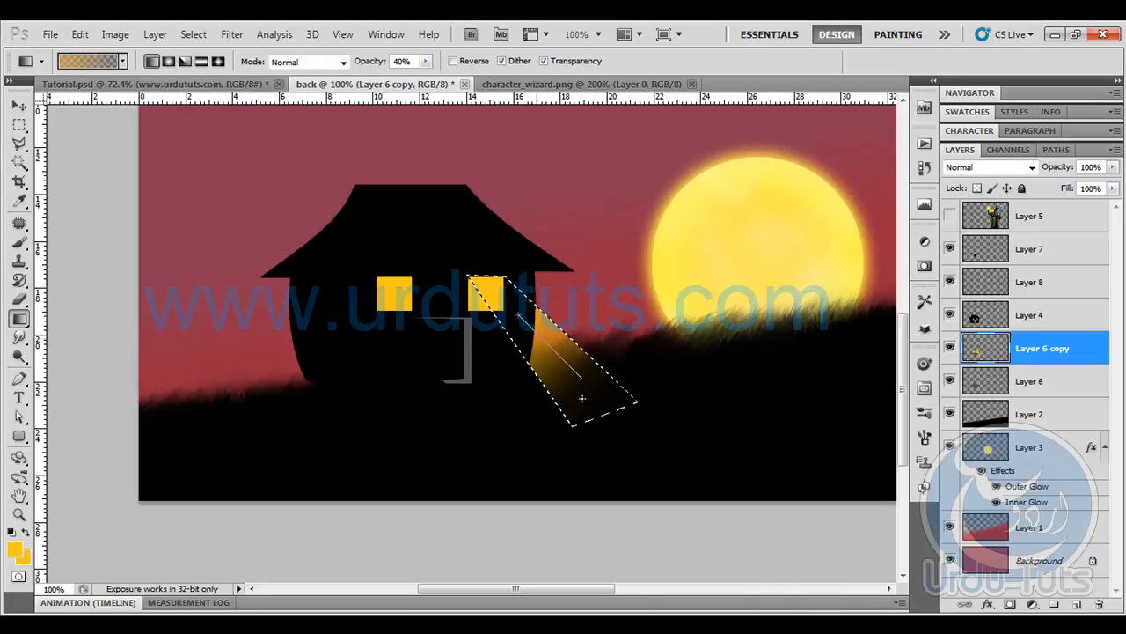
{"action": "key", "text": "ctrl+z"}
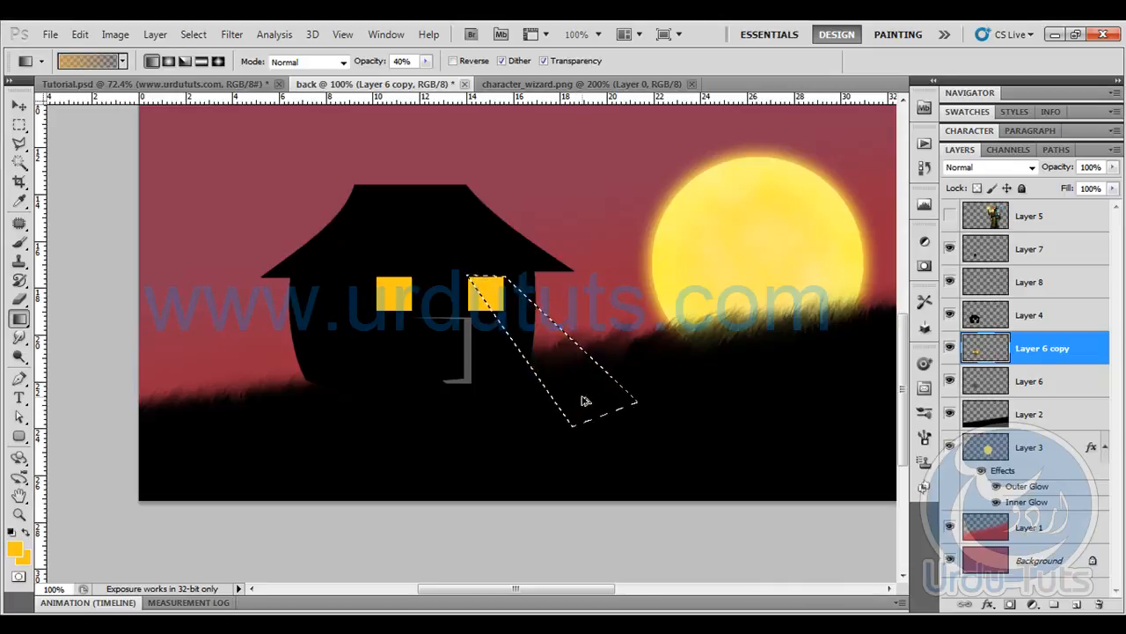
- Fill the beam selection on Layer 8 with three orange-to-transparent gradients running from the right window downward, and deselect
{"action": "left_click", "coordinate": [1033, 282]}
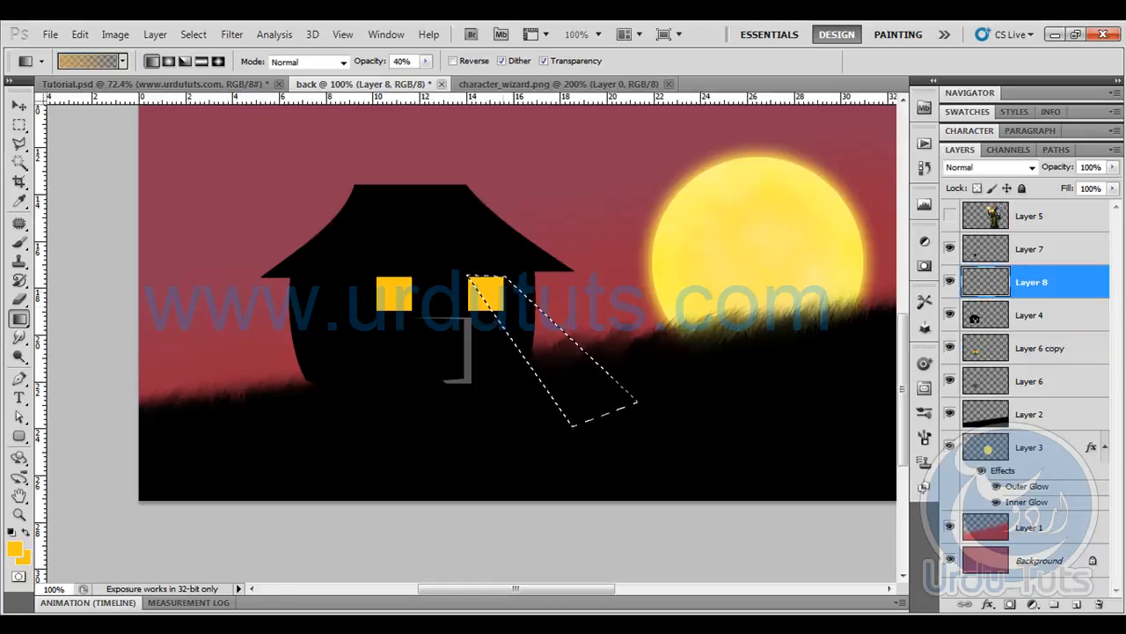
{"action": "left_click", "coordinate": [950, 282]}
{"action": "left_click_drag", "start_coordinate": [511, 299], "coordinate": [581, 396]}
{"action": "left_click_drag", "start_coordinate": [512, 301], "coordinate": [569, 368]}
{"action": "left_click_drag", "start_coordinate": [512, 302], "coordinate": [591, 391]}
{"action": "key", "text": "ctrl+d"}
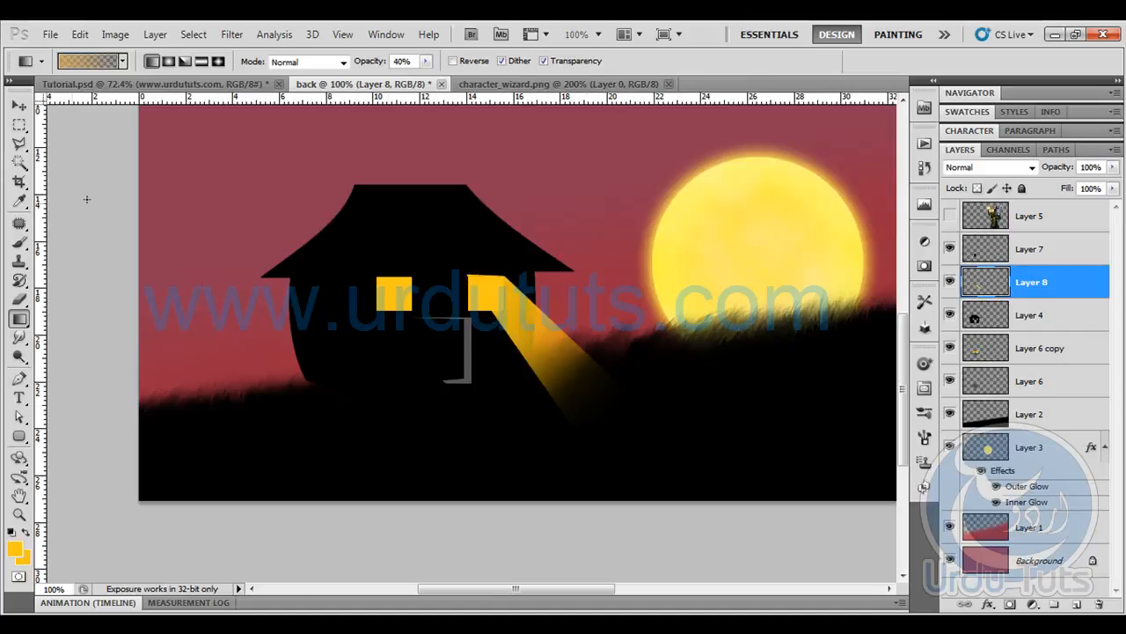
- Duplicate the Layer 8 light beam and place the copy over the left window, slanting in the same direction as the original
{"action": "left_click", "coordinate": [13, 107]}
{"action": "key", "text": "ctrl+j"}
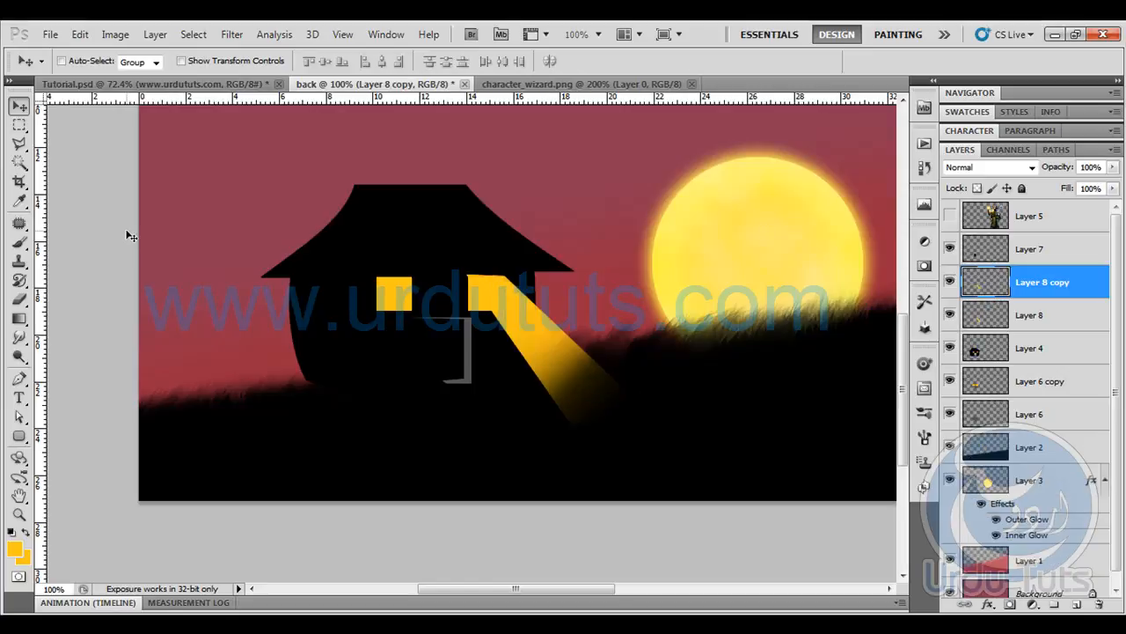
{"action": "key", "text": "ctrl+t"}
{"action": "right_click", "coordinate": [522, 295]}
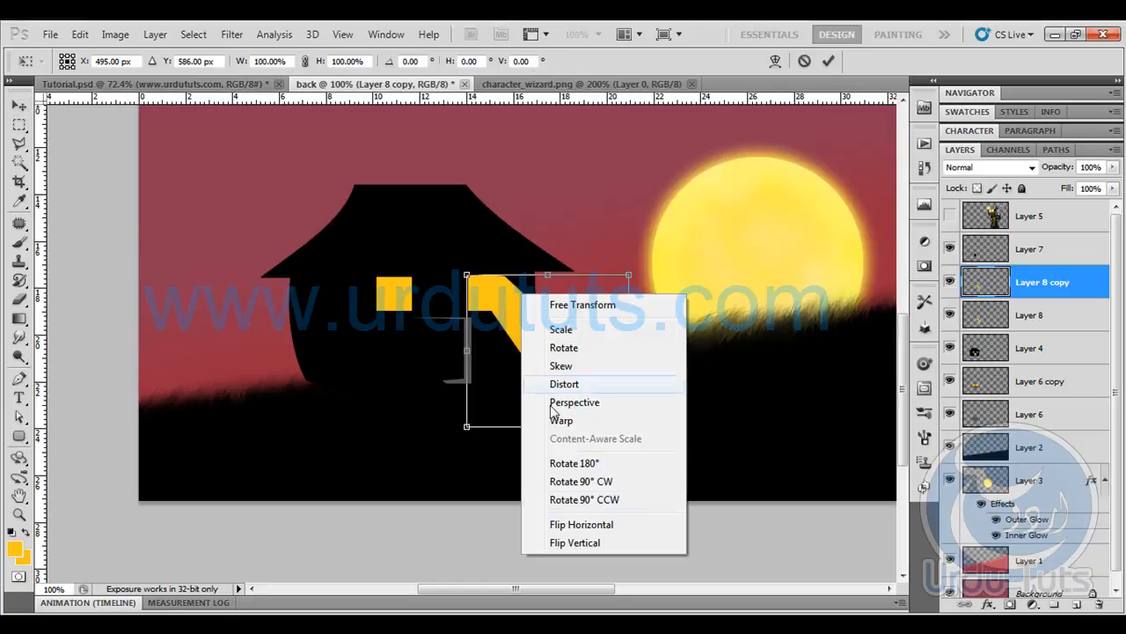
{"action": "left_click", "coordinate": [585, 526]}
{"action": "left_click_drag", "start_coordinate": [591, 305], "coordinate": [374, 312]}
{"action": "right_click", "coordinate": [373, 313]}
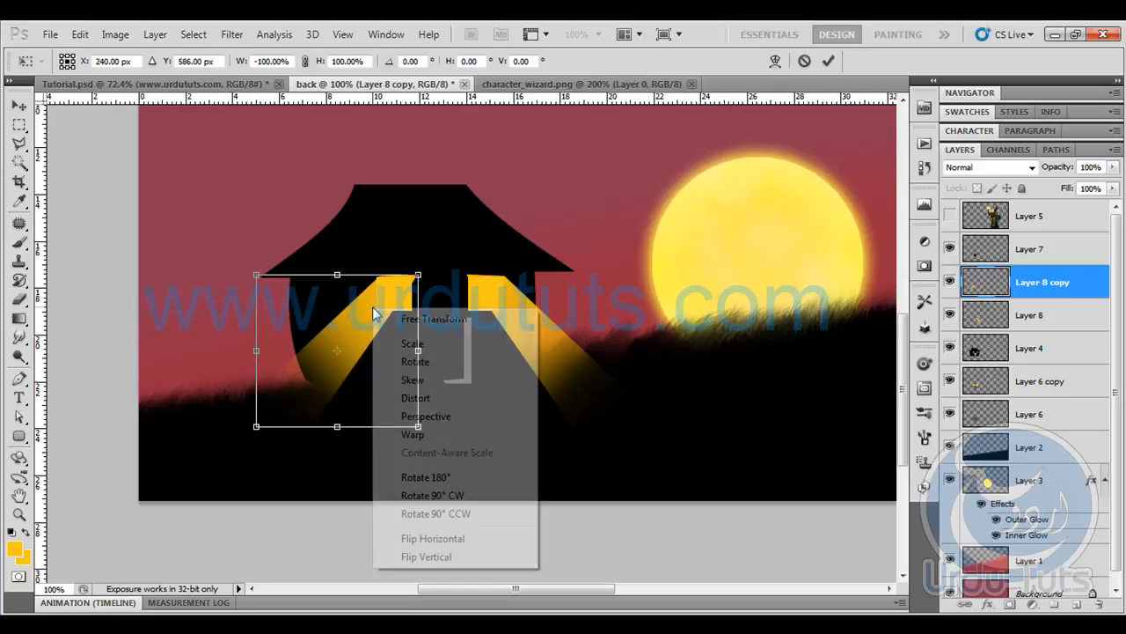
{"action": "left_click", "coordinate": [444, 556]}
{"action": "left_click_drag", "start_coordinate": [326, 326], "coordinate": [442, 329]}
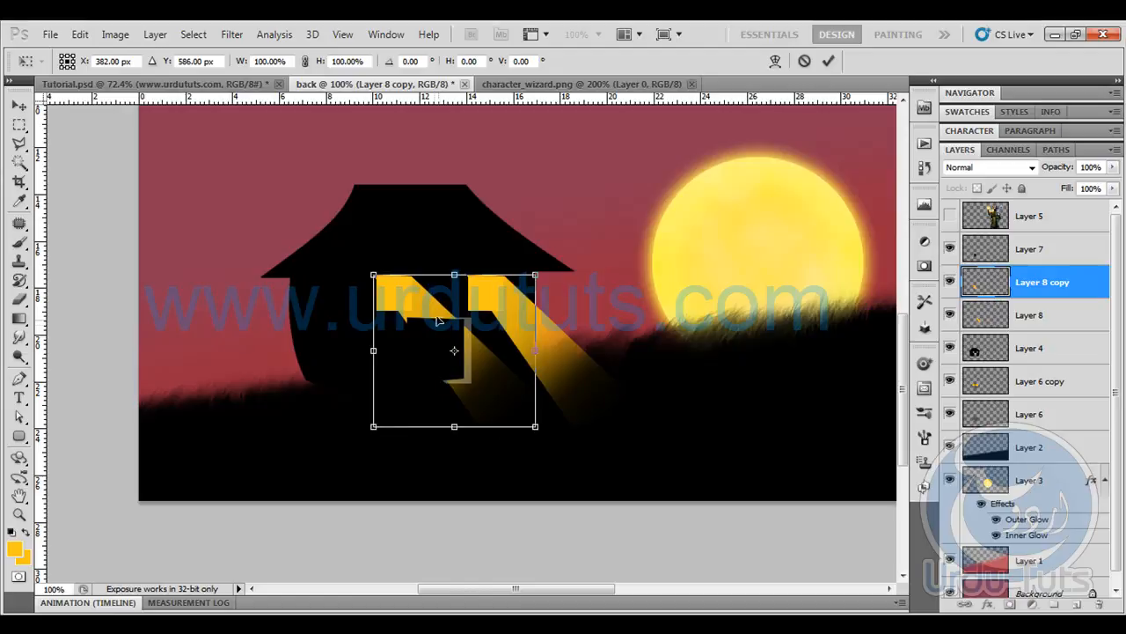
{"action": "key", "text": "Return"}
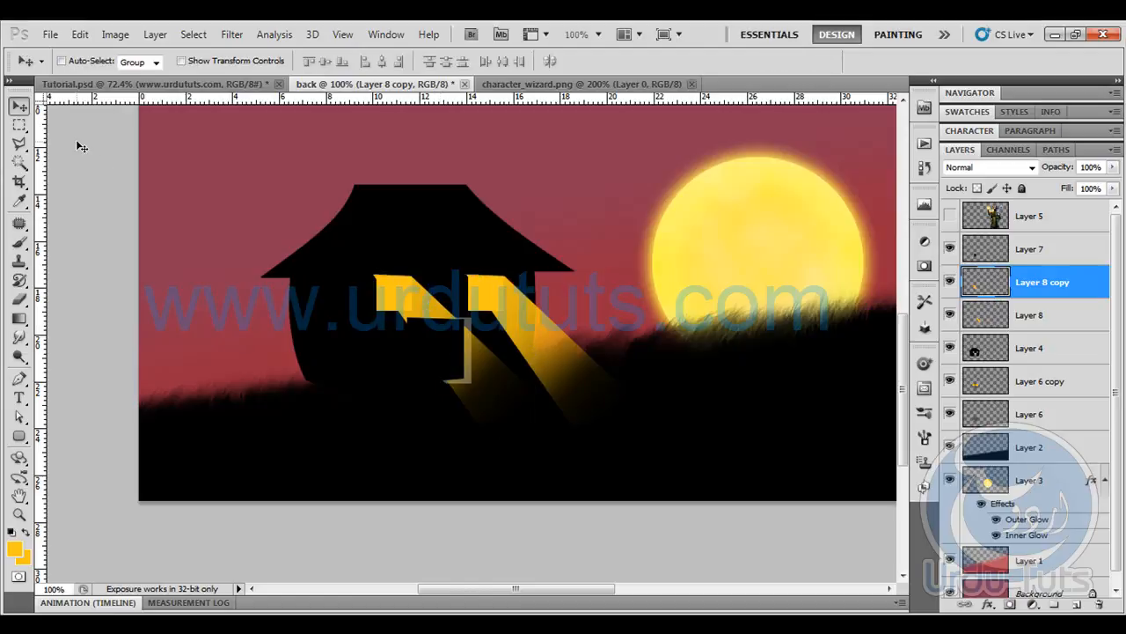
- Fine-tune the position of the copied beam so its upper end lines up with the left window
{"action": "key", "text": "ctrl+plus"}
{"action": "key", "text": "ctrl+plus"}
{"action": "left_click_drag", "start_coordinate": [260, 197], "coordinate": [309, 237]}
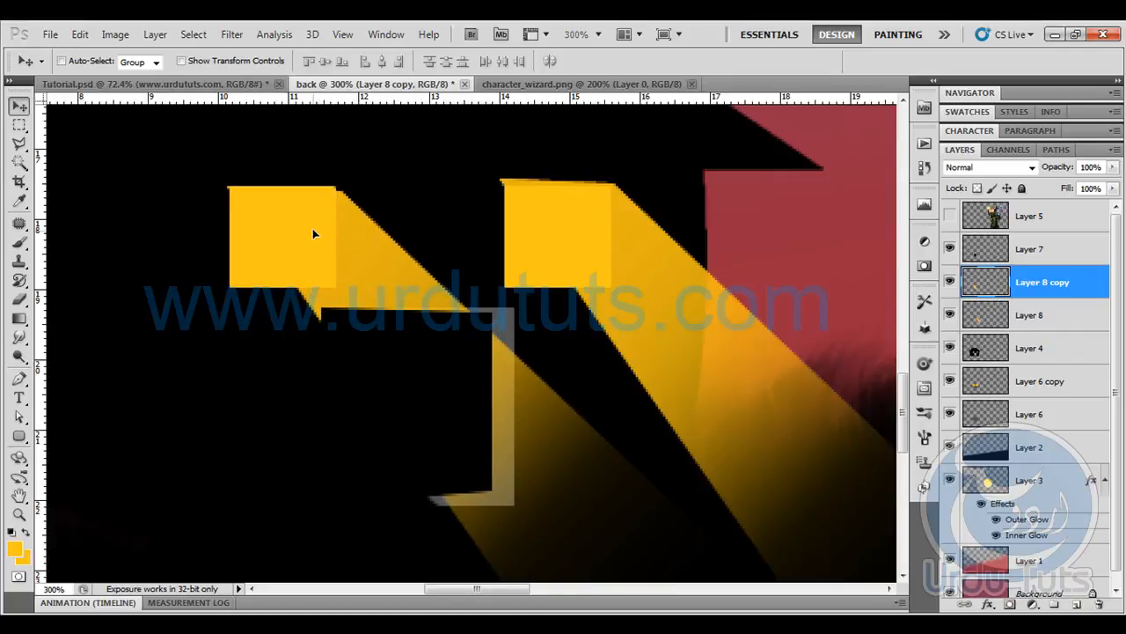
{"action": "key", "text": "Up"}
{"action": "key", "text": "Up"}
{"action": "key", "text": "Left"}
{"action": "key", "text": "Left"}
{"action": "key", "text": "Left"}
{"action": "key", "text": "Left"}
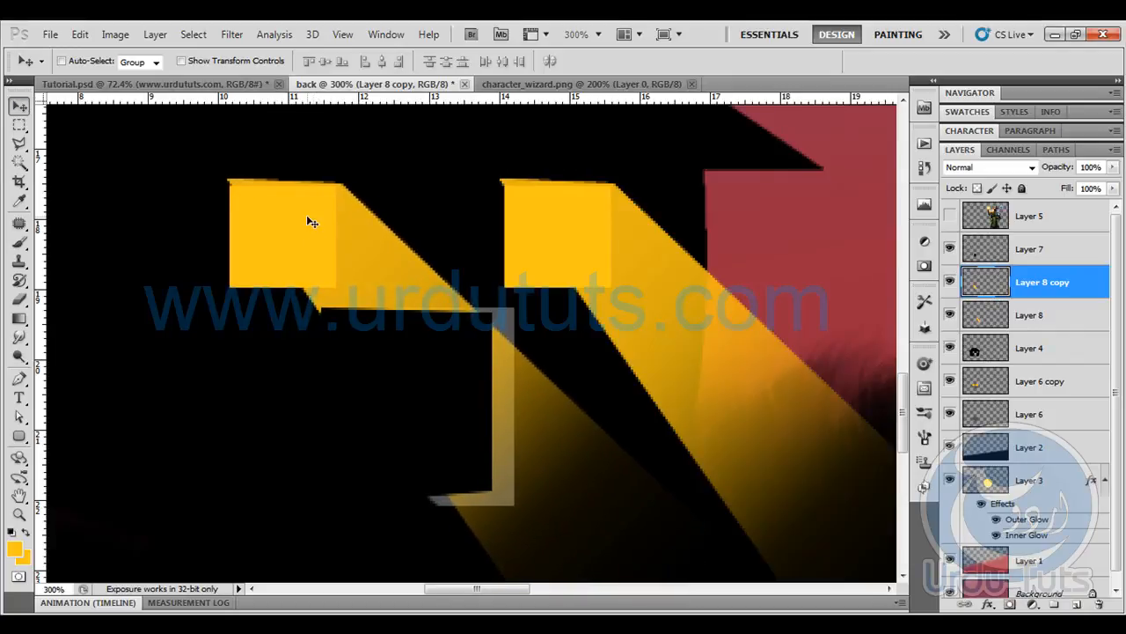
{"action": "key", "text": "Down"}
{"action": "key", "text": "Down"}
{"action": "key", "text": "Right"}
{"action": "key", "text": "Right"}
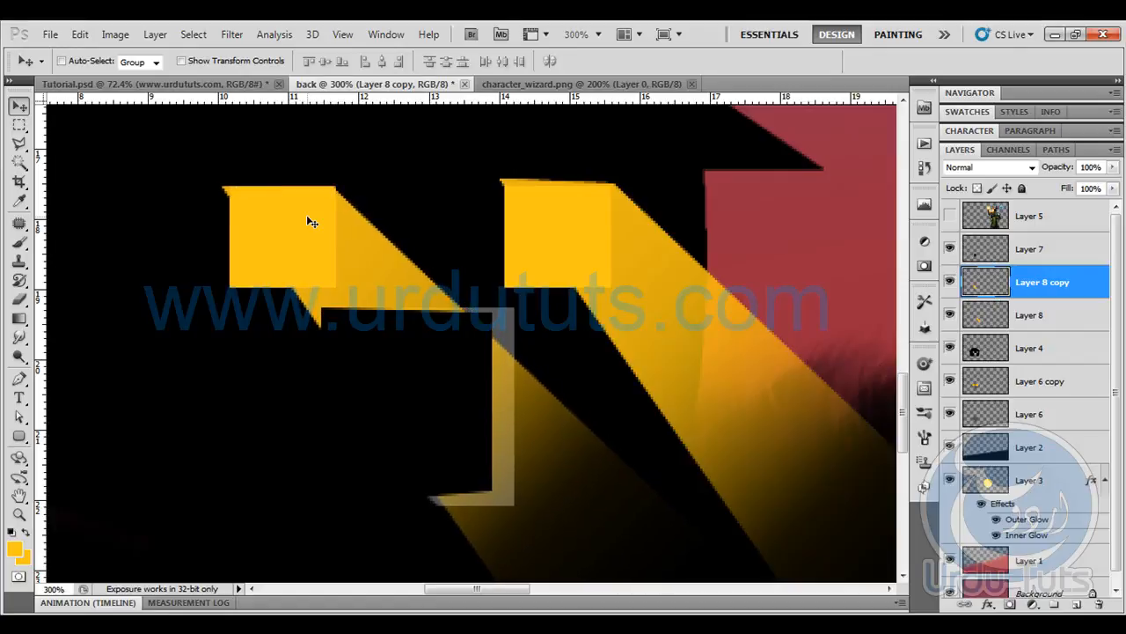
{"action": "key", "text": "Up"}
{"action": "key", "text": "Left"}
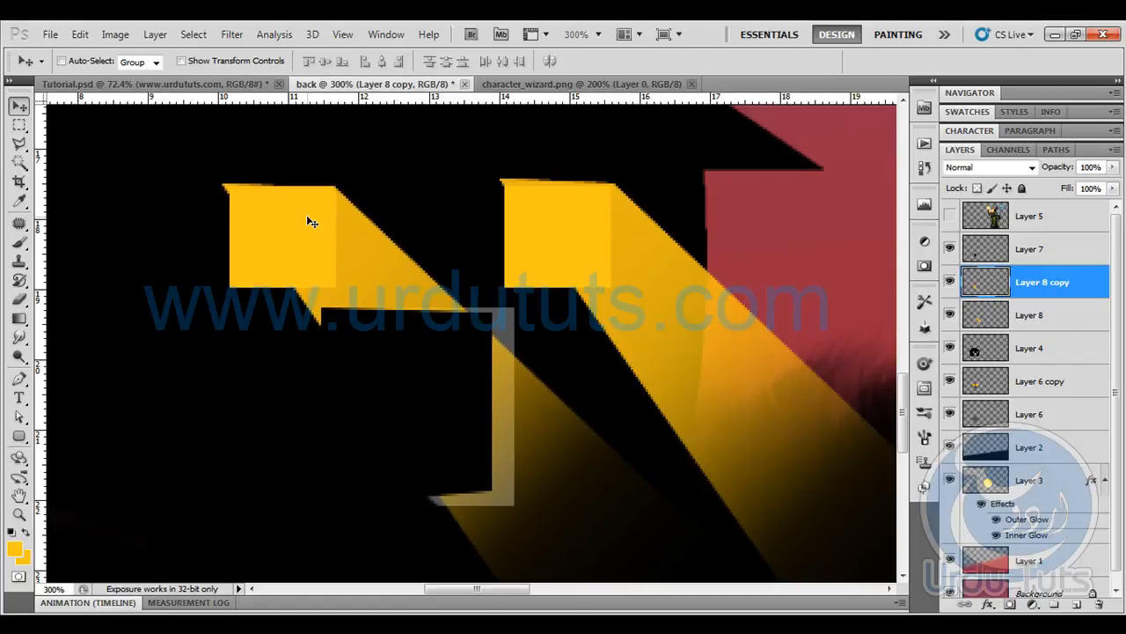
- Erase the beam edges sticking out around the tops of both windows on Layer 8 copy and Layer 8 with a hard 10 px eraser
{"action": "left_click", "coordinate": [18, 299]}
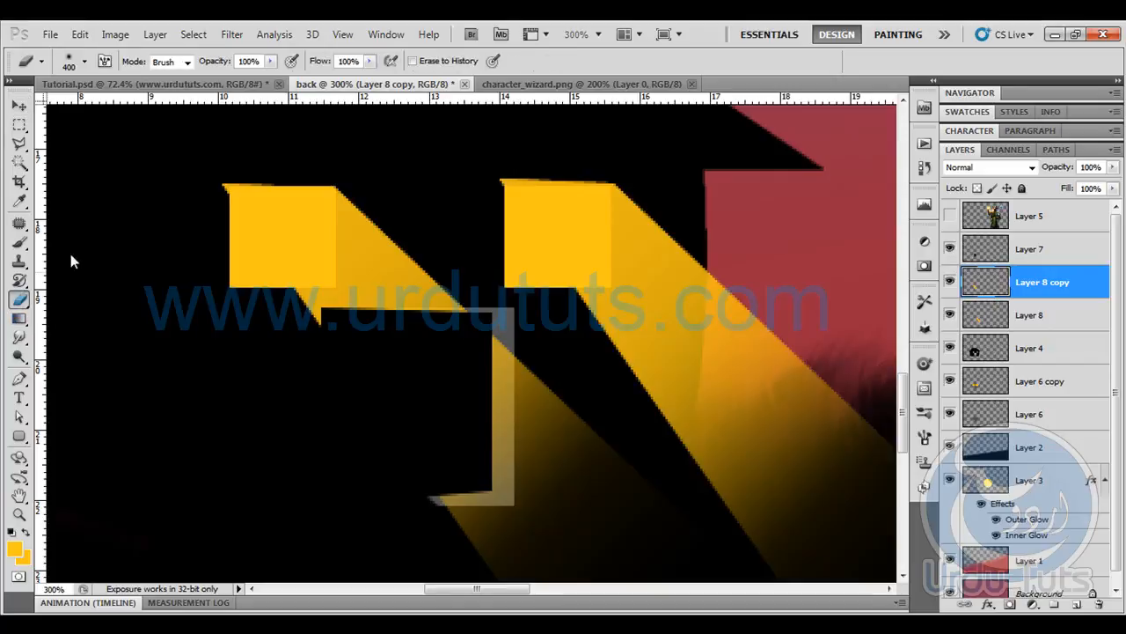
{"action": "left_click", "coordinate": [83, 62]}
{"action": "left_click", "coordinate": [98, 188]}
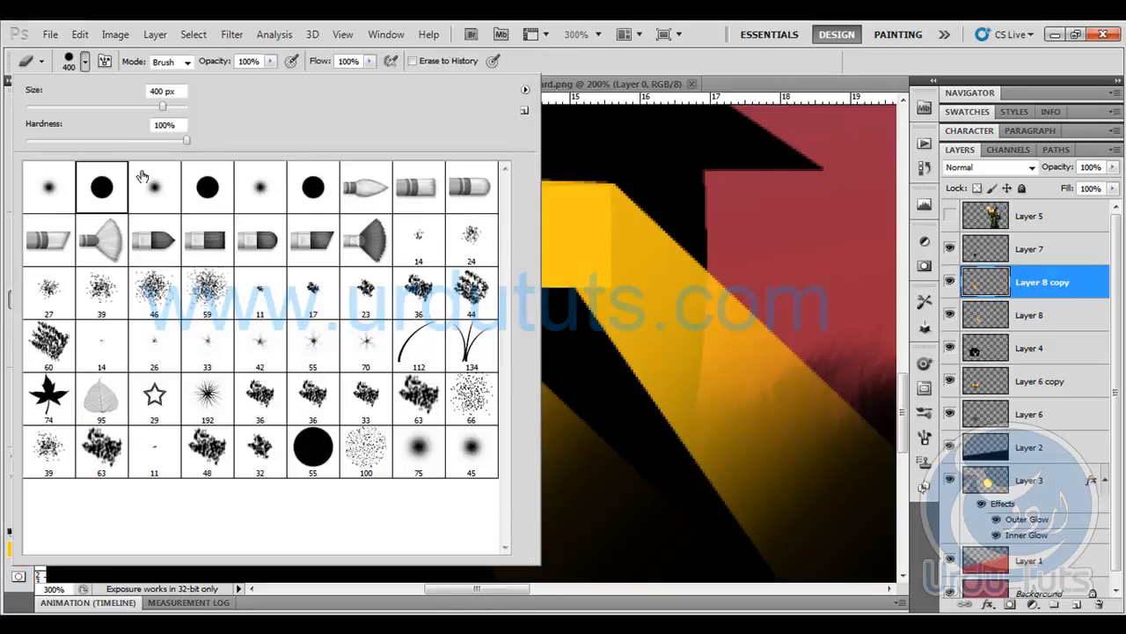
{"action": "left_click", "coordinate": [605, 63]}
{"action": "key", "text": "bracketleft"}
{"action": "key", "text": "bracketleft"}
{"action": "key", "text": "bracketleft"}
{"action": "key", "text": "bracketleft"}
{"action": "key", "text": "bracketleft"}
{"action": "key", "text": "bracketleft"}
{"action": "key", "text": "bracketleft"}
{"action": "key", "text": "bracketleft"}
{"action": "key", "text": "bracketleft"}
{"action": "key", "text": "bracketleft"}
{"action": "key", "text": "bracketleft"}
{"action": "key", "text": "bracketleft"}
{"action": "key", "text": "bracketleft"}
{"action": "key", "text": "bracketleft"}
{"action": "key", "text": "bracketleft"}
{"action": "key", "text": "bracketleft"}
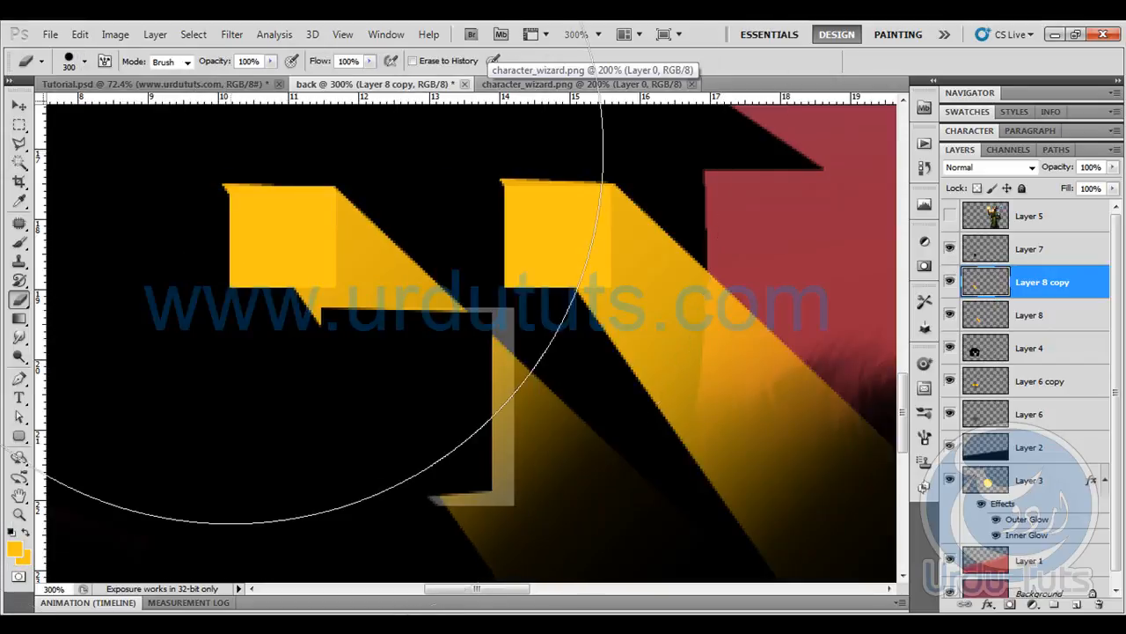
{"action": "key", "text": "bracketleft"}
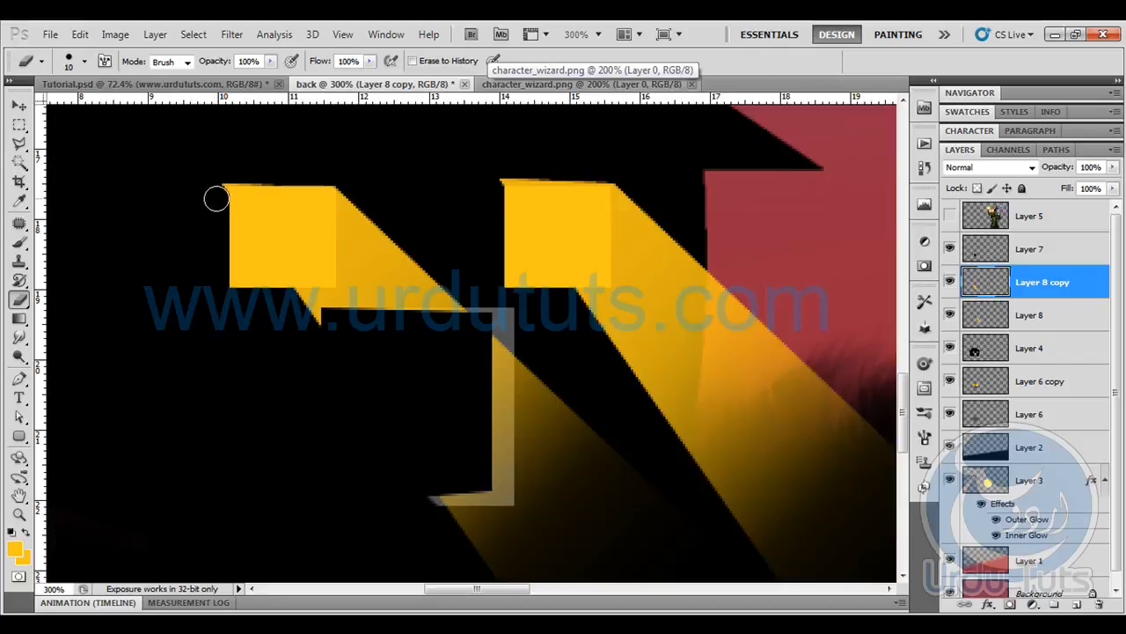
{"action": "left_click", "coordinate": [1027, 315]}
{"action": "mouse_move", "coordinate": [495, 182]}
{"action": "left_mouse_down"}
{"action": "mouse_move", "coordinate": [515, 166]}
{"action": "mouse_move", "coordinate": [644, 171]}
{"action": "mouse_move", "coordinate": [500, 169]}
{"action": "left_mouse_up"}
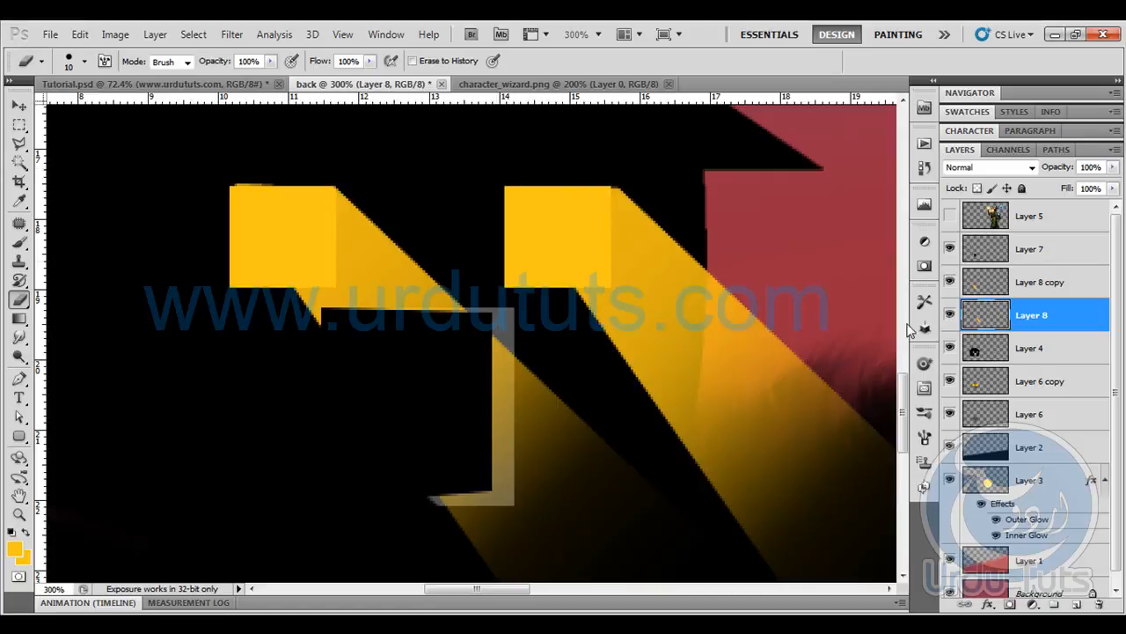
- Move Layer 8 copy and Layer 8 together above Layer 7 in the layer stack
{"action": "left_click", "coordinate": [1042, 291]}
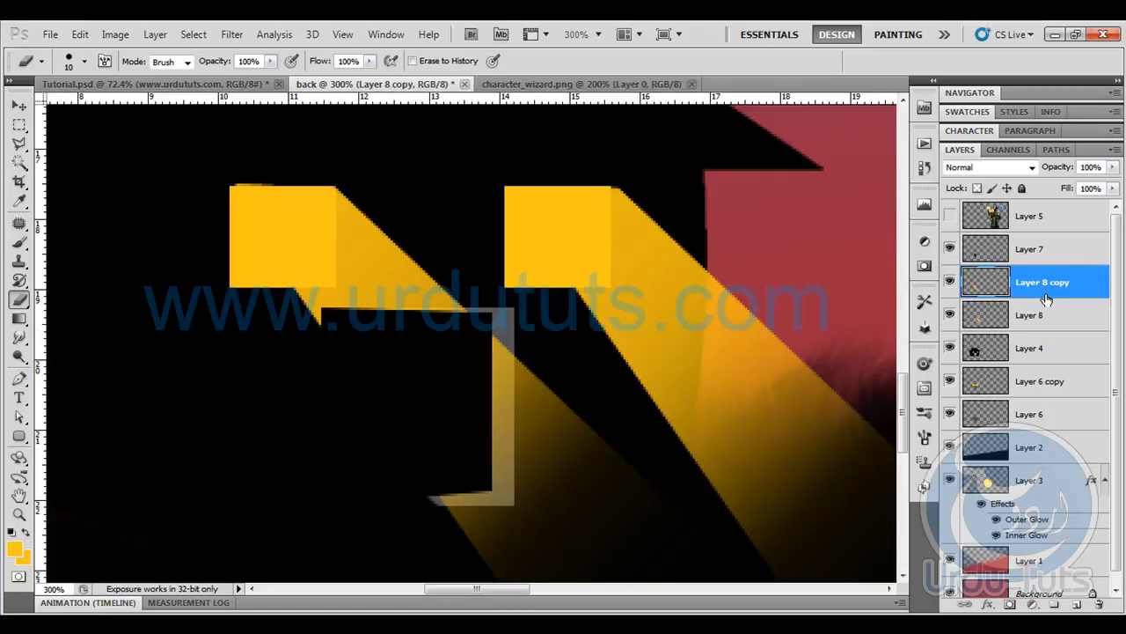
{"action": "left_click", "coordinate": [1041, 319], "text": "shift"}
{"action": "left_click_drag", "start_coordinate": [1041, 318], "coordinate": [1046, 237]}
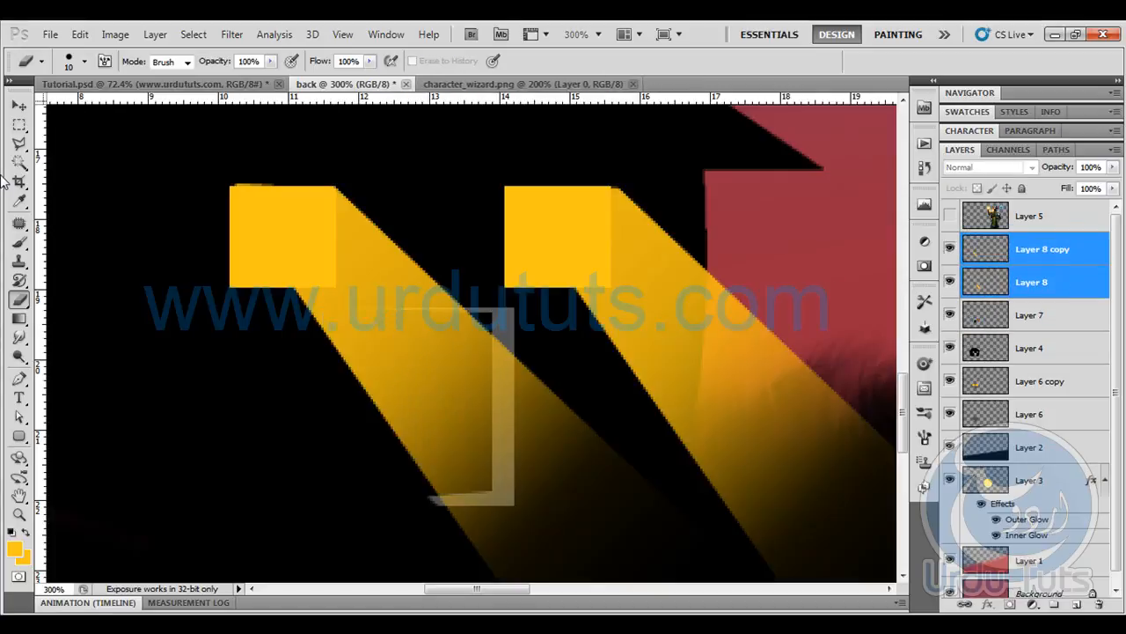
- Nudge both light beams slightly left to line up with the windows' right edges
{"action": "left_click", "coordinate": [21, 107]}
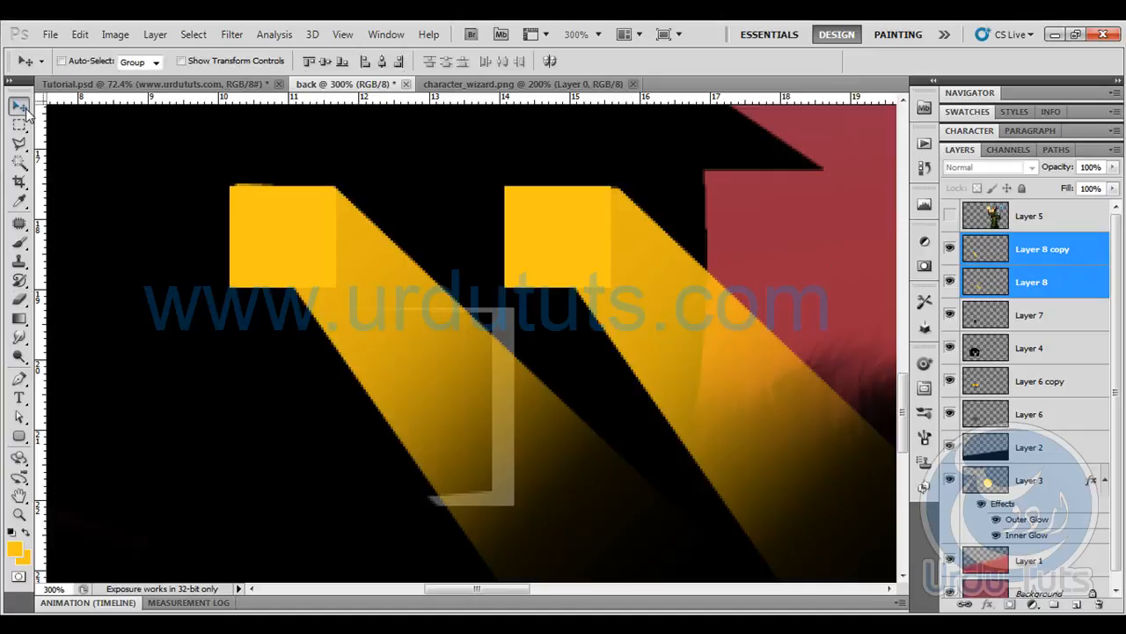
{"action": "key", "text": "Left"}
{"action": "key", "text": "Left"}
{"action": "key", "text": "Left"}
{"action": "key", "text": "Left"}
{"action": "key", "text": "Left"}
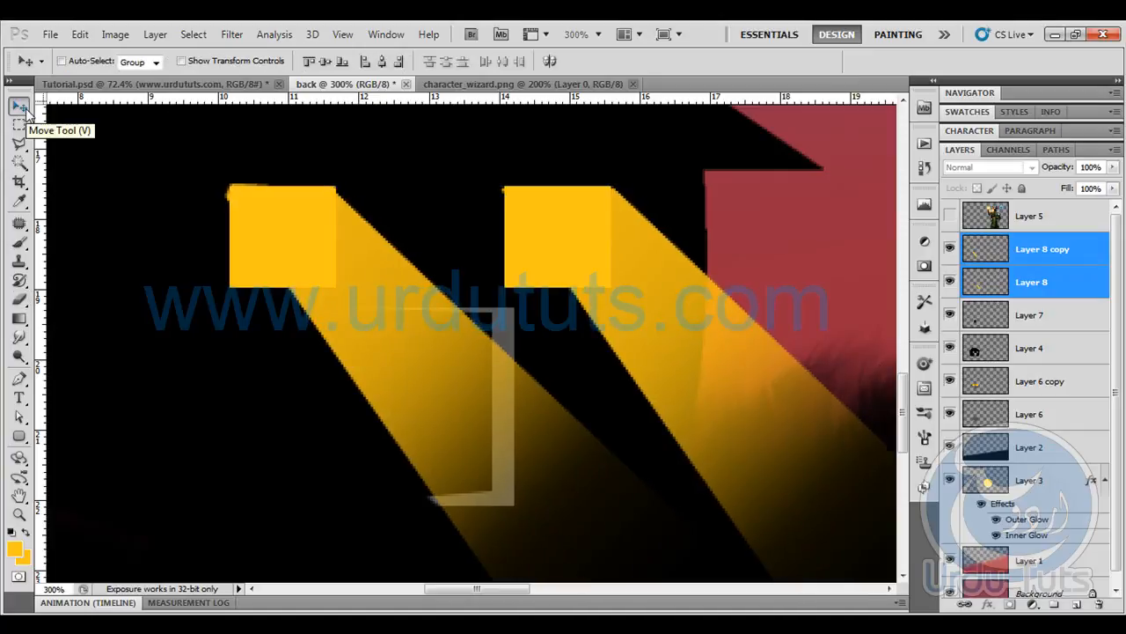
- Merge the two light-beam layers into one and lower its opacity to 58%
{"action": "key", "text": "ctrl+minus"}
{"action": "key", "text": "ctrl+minus"}
{"action": "key", "text": "ctrl+minus"}
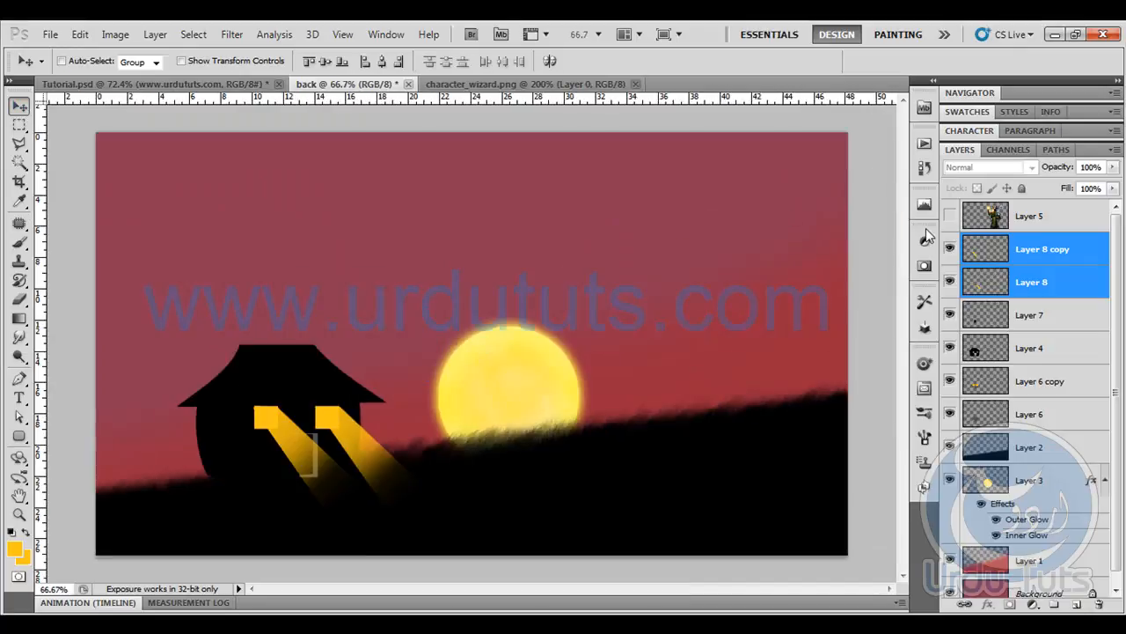
{"action": "key", "text": "e"}
{"action": "left_click", "coordinate": [1008, 282], "text": "ctrl"}
{"action": "left_click", "coordinate": [1016, 283], "text": "ctrl"}
{"action": "key", "text": "ctrl+e"}
{"action": "left_click_drag", "start_coordinate": [1054, 169], "coordinate": [1020, 170]}
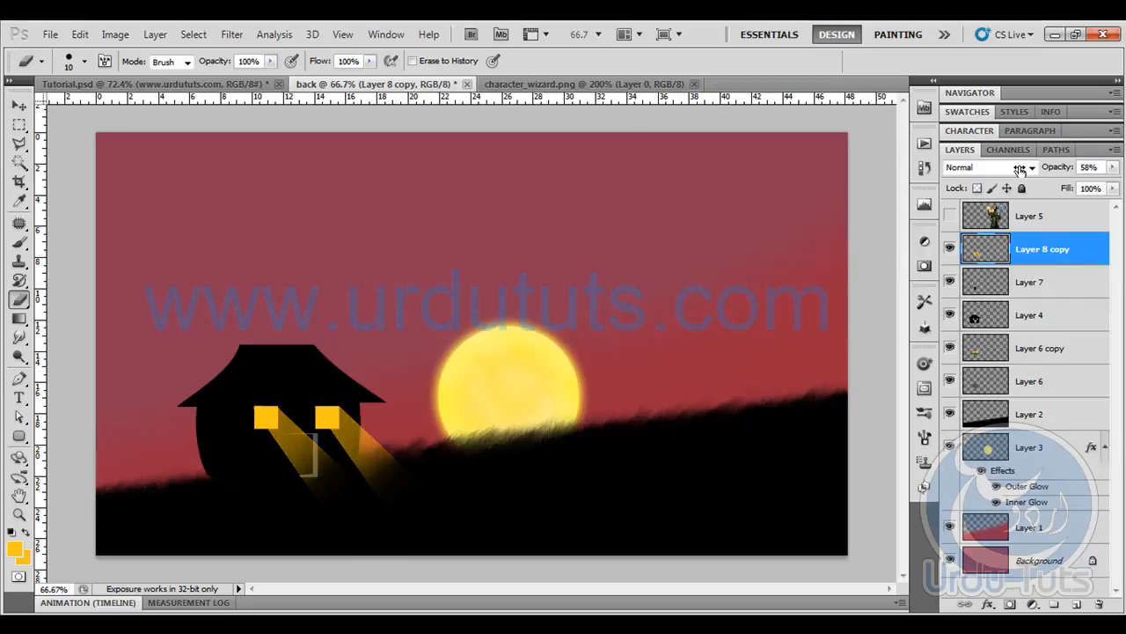
- Copy the whole wizard image from character_wizard.png and paste it into the back document
{"action": "left_click", "coordinate": [18, 106]}
{"action": "left_click", "coordinate": [535, 85]}
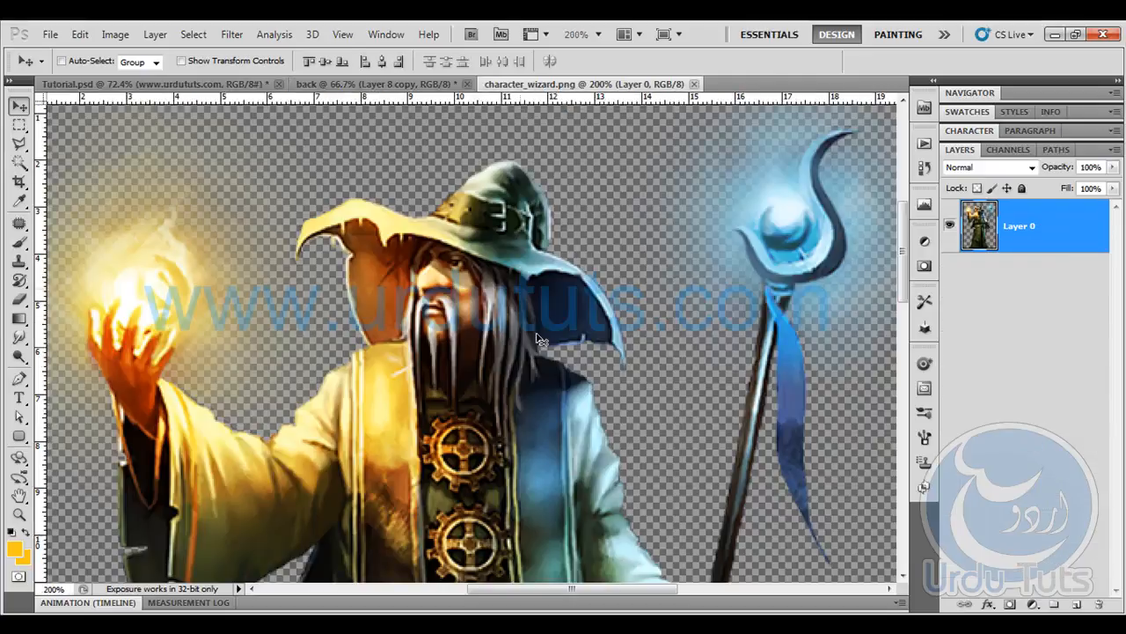
{"action": "key", "text": "ctrl+minus"}
{"action": "key", "text": "ctrl+a"}
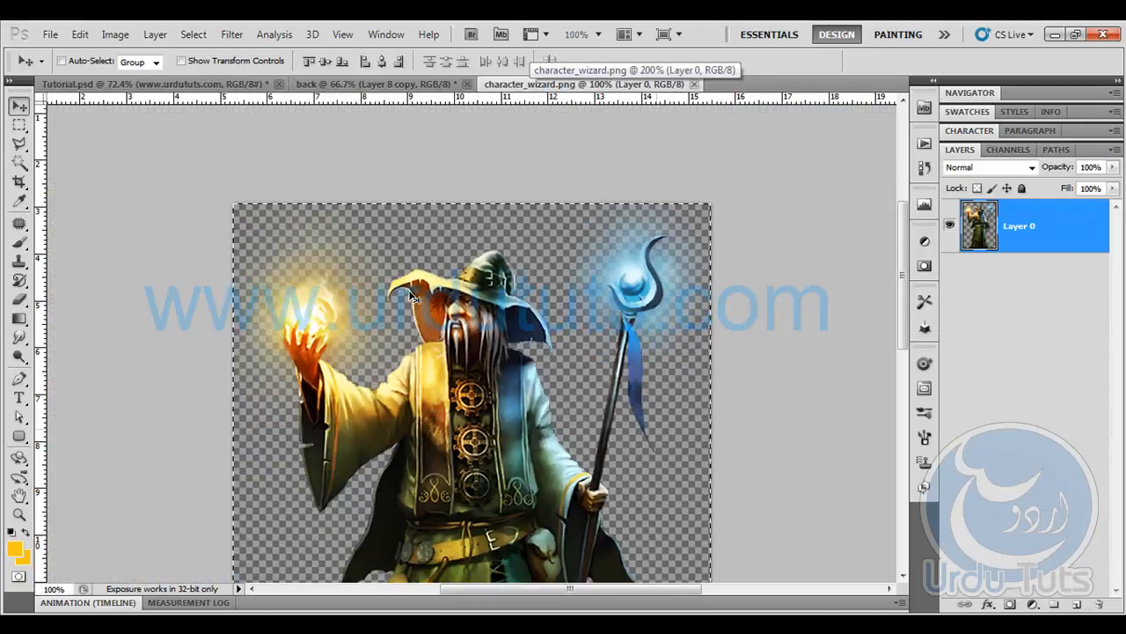
{"action": "left_click", "coordinate": [405, 83]}
{"action": "key", "text": "ctrl+v"}
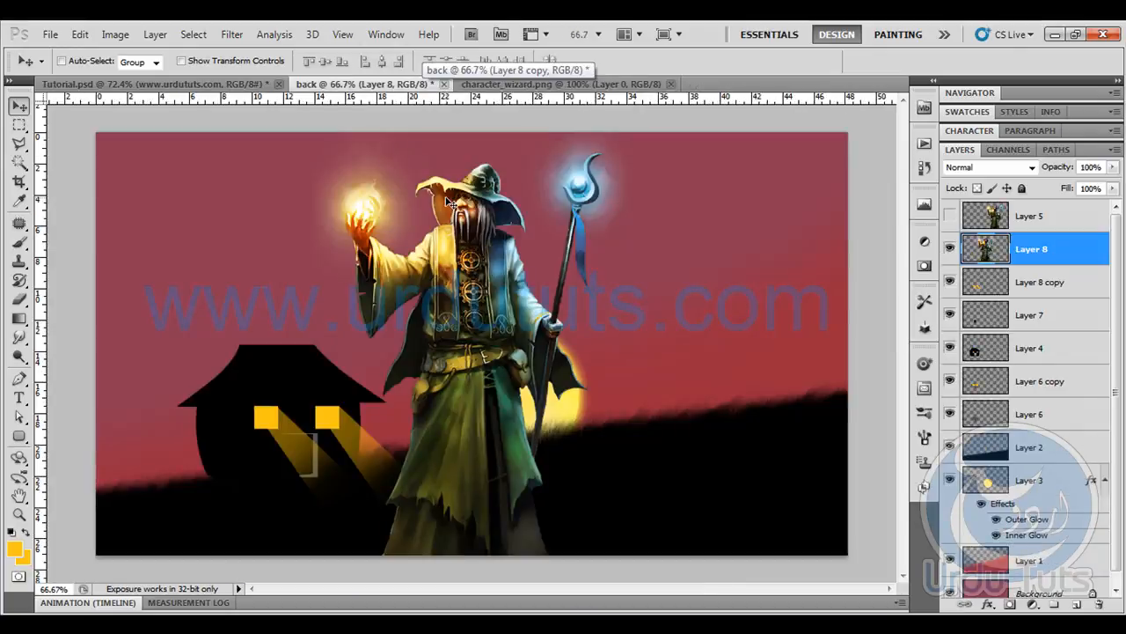
- Scale the pasted wizard down proportionally and stand it on the grassy slope to the right of the sun
{"action": "key", "text": "ctrl+t"}
{"action": "left_click_drag", "start_coordinate": [636, 124], "coordinate": [433, 410]}
{"action": "left_click_drag", "start_coordinate": [358, 473], "coordinate": [726, 349]}
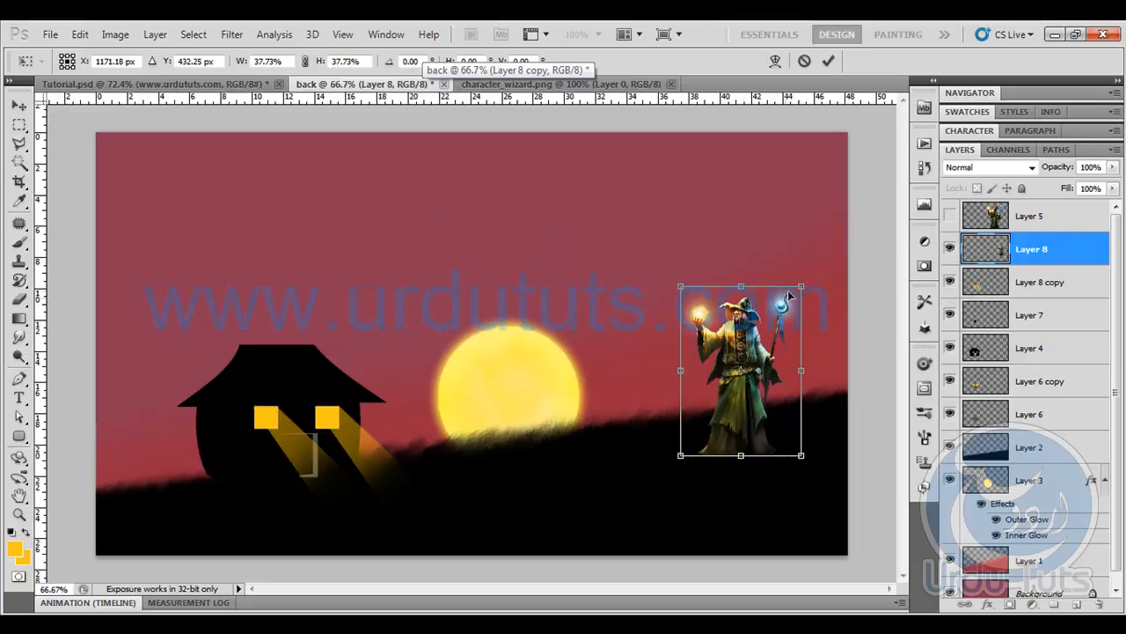
{"action": "left_click_drag", "start_coordinate": [802, 286], "coordinate": [772, 359]}
{"action": "key", "text": "Return"}
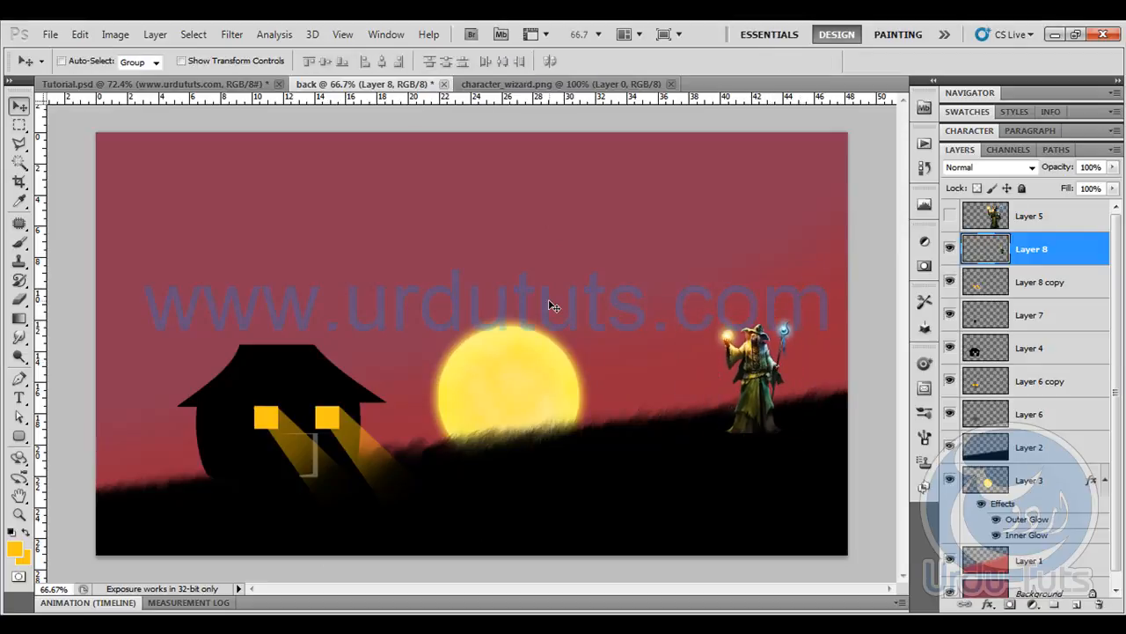
- Add a new empty layer and place it above Layer 5 in the layer stack
{"action": "scroll", "coordinate": [549, 305], "scroll_direction": "up", "scroll_amount": 2}
{"action": "left_click_drag", "start_coordinate": [568, 340], "coordinate": [533, 305]}
{"action": "left_click_drag", "start_coordinate": [754, 356], "coordinate": [482, 356]}
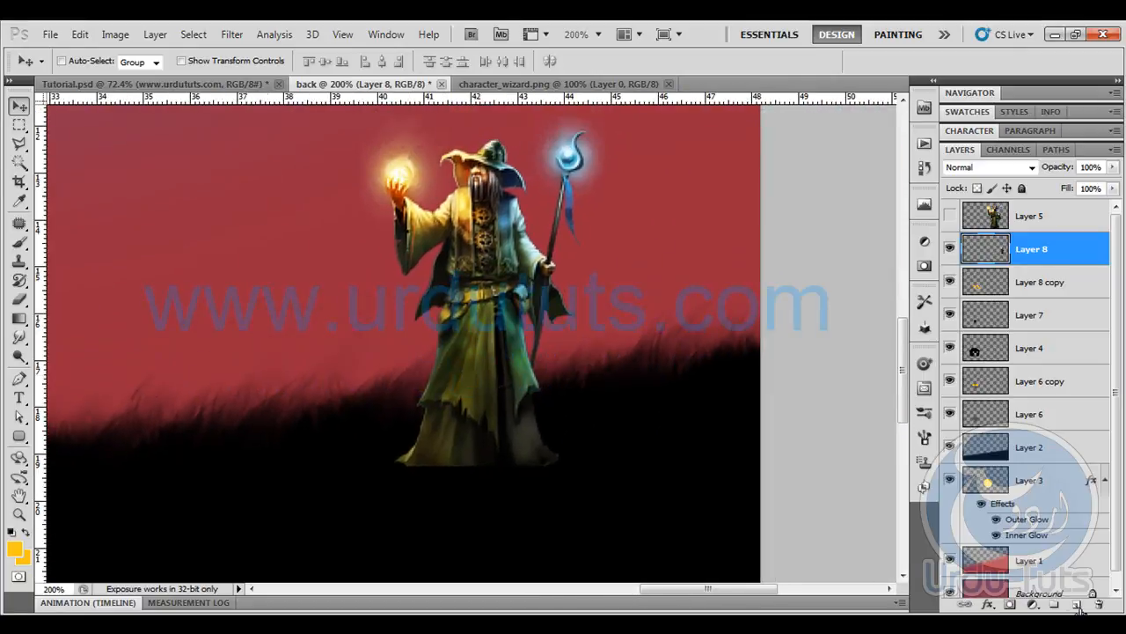
{"action": "left_click", "coordinate": [1077, 604]}
{"action": "left_click_drag", "start_coordinate": [1038, 243], "coordinate": [983, 234]}
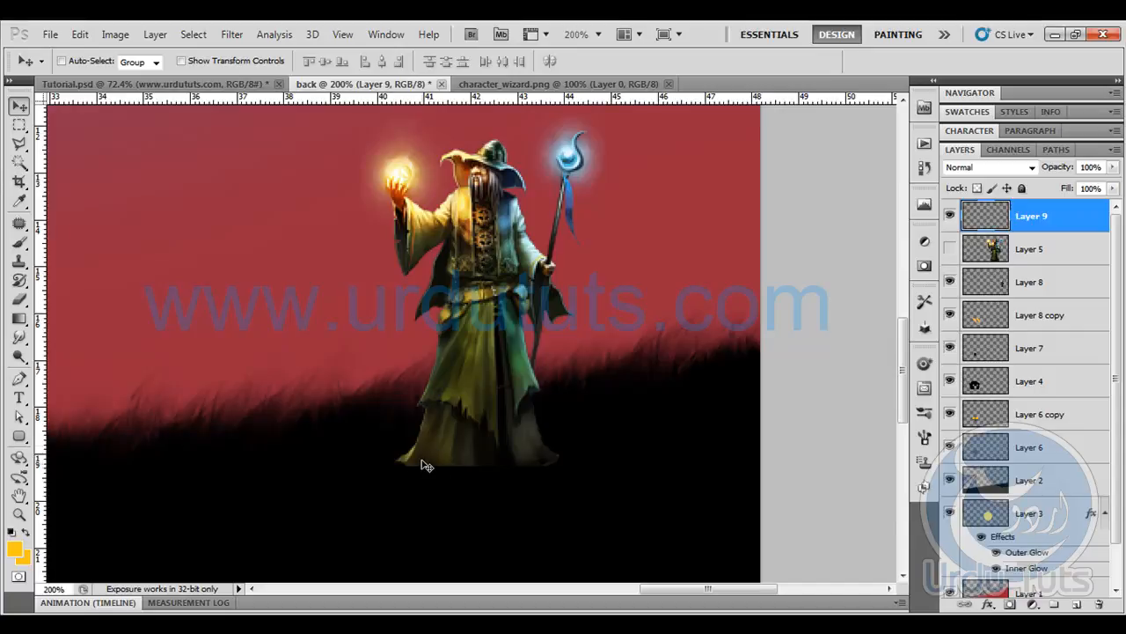
- Set the Brush tool's foreground colour to near-black #020101, sampled from the dark slope
{"action": "left_click", "coordinate": [19, 242]}
{"action": "left_click", "coordinate": [13, 548]}
{"action": "left_click", "coordinate": [252, 448]}
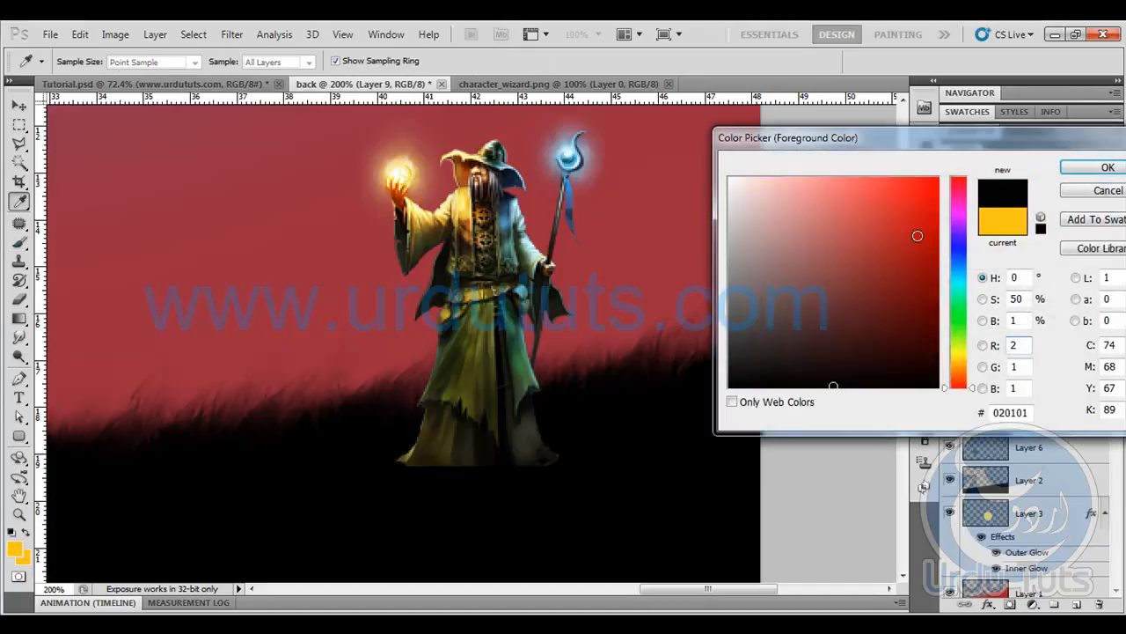
{"action": "left_click", "coordinate": [1106, 168]}
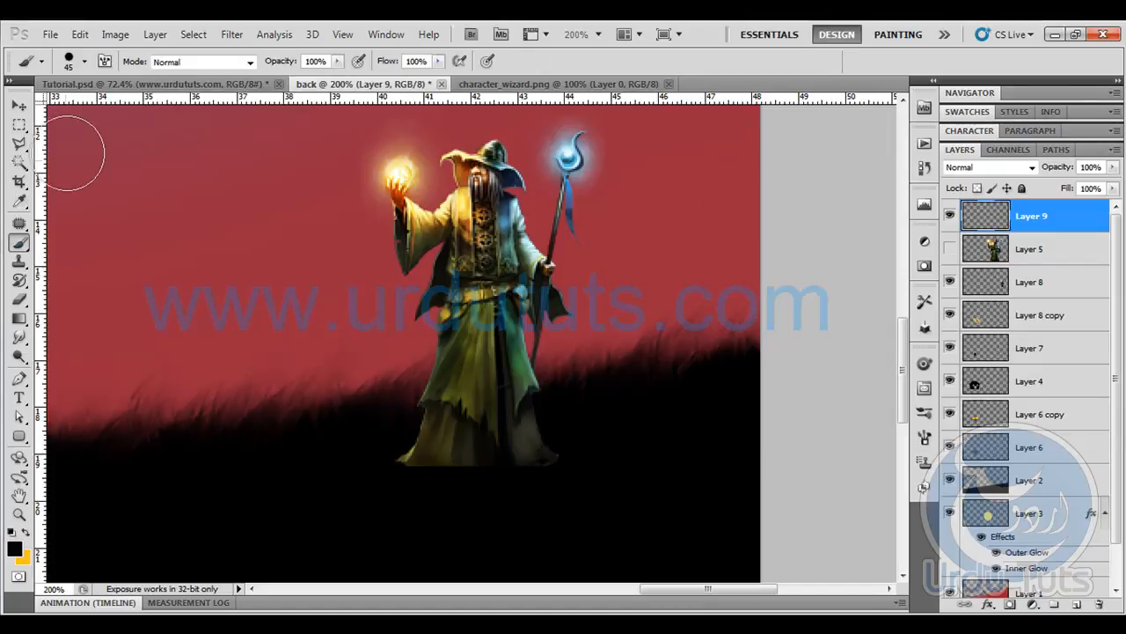
- Choose the curved grass-blade brush and reduce its size to 30 px
{"action": "left_click", "coordinate": [84, 62]}
{"action": "left_click_drag", "start_coordinate": [61, 108], "coordinate": [108, 108]}
{"action": "left_click", "coordinate": [734, 69]}
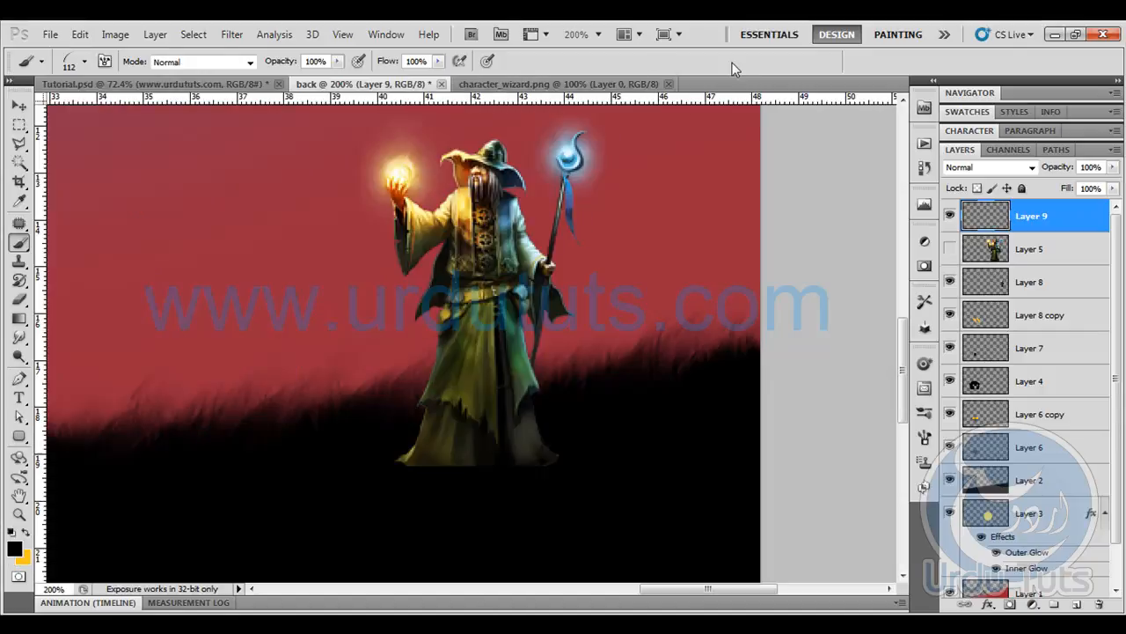
{"action": "key", "text": "bracketleft"}
{"action": "key", "text": "bracketleft"}
{"action": "key", "text": "bracketleft"}
{"action": "key", "text": "bracketleft"}
{"action": "key", "text": "bracketleft"}
{"action": "key", "text": "bracketleft"}
{"action": "key", "text": "bracketleft"}
{"action": "key", "text": "bracketleft"}
- Set the background colour to dark grey and try painting grass over the hem of the wizard's robe
{"action": "left_click", "coordinate": [22, 556]}
{"action": "left_click", "coordinate": [586, 357]}
{"action": "left_click", "coordinate": [585, 347]}
{"action": "left_click", "coordinate": [1108, 168]}
{"action": "mouse_move", "coordinate": [477, 461]}
{"action": "left_mouse_down"}
{"action": "mouse_move", "coordinate": [545, 449]}
{"action": "mouse_move", "coordinate": [411, 469]}
{"action": "mouse_move", "coordinate": [550, 463]}
{"action": "left_mouse_up"}
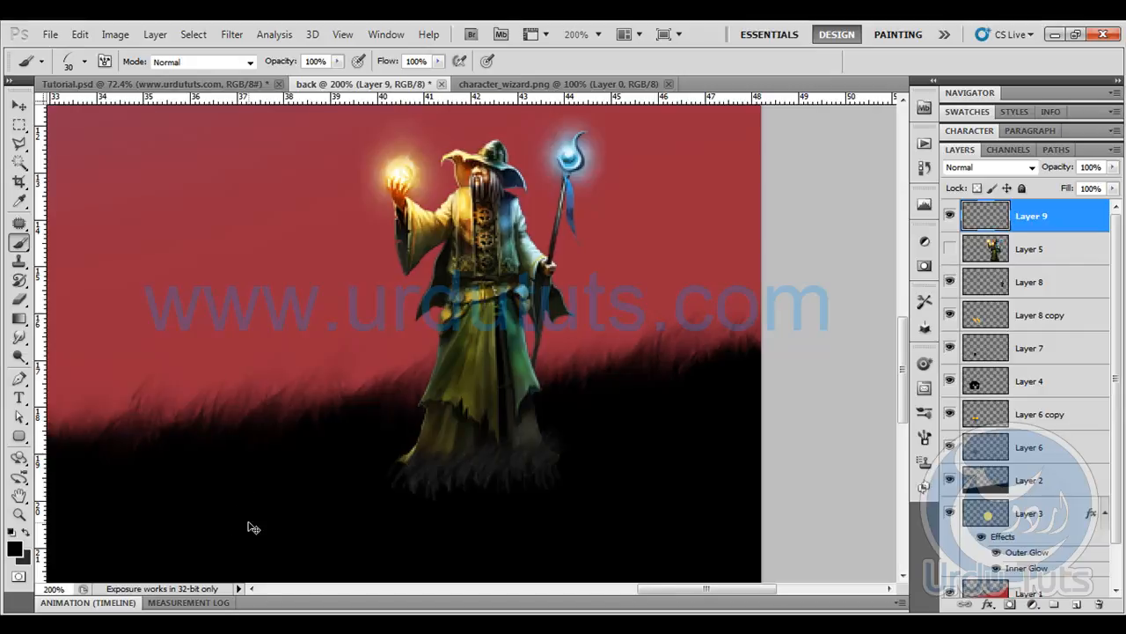
- With Layer 9 moved below Layer 5 and the background colour set to #020101, paint grass over the wizard's robe hem
{"action": "key", "text": "ctrl+minus"}
{"action": "key", "text": "ctrl+bracketleft"}
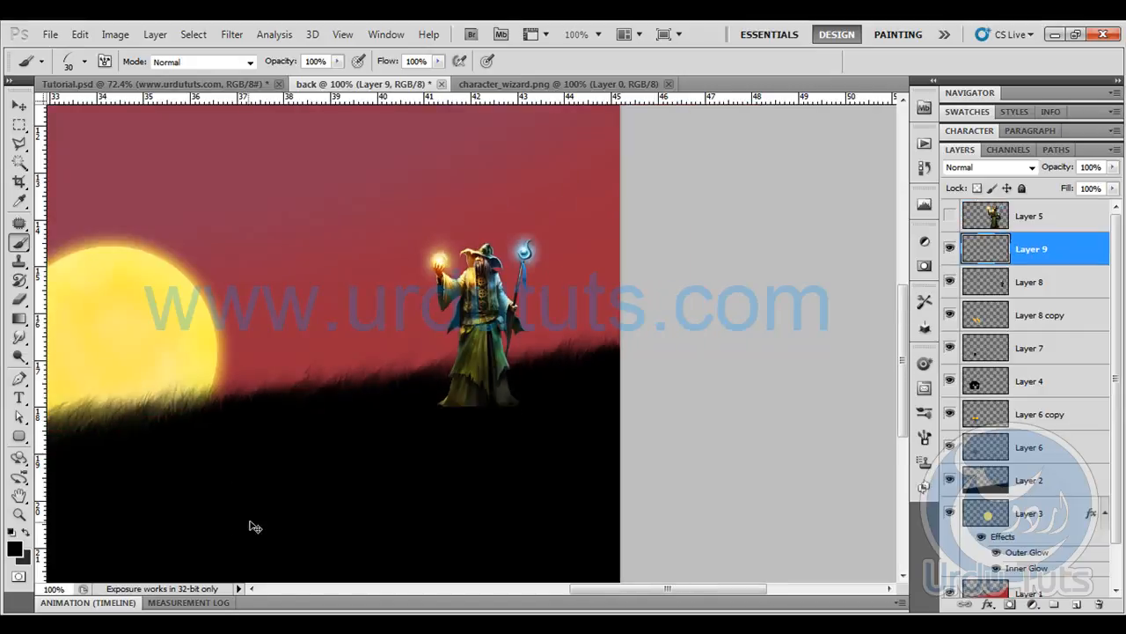
{"action": "left_click", "coordinate": [25, 559]}
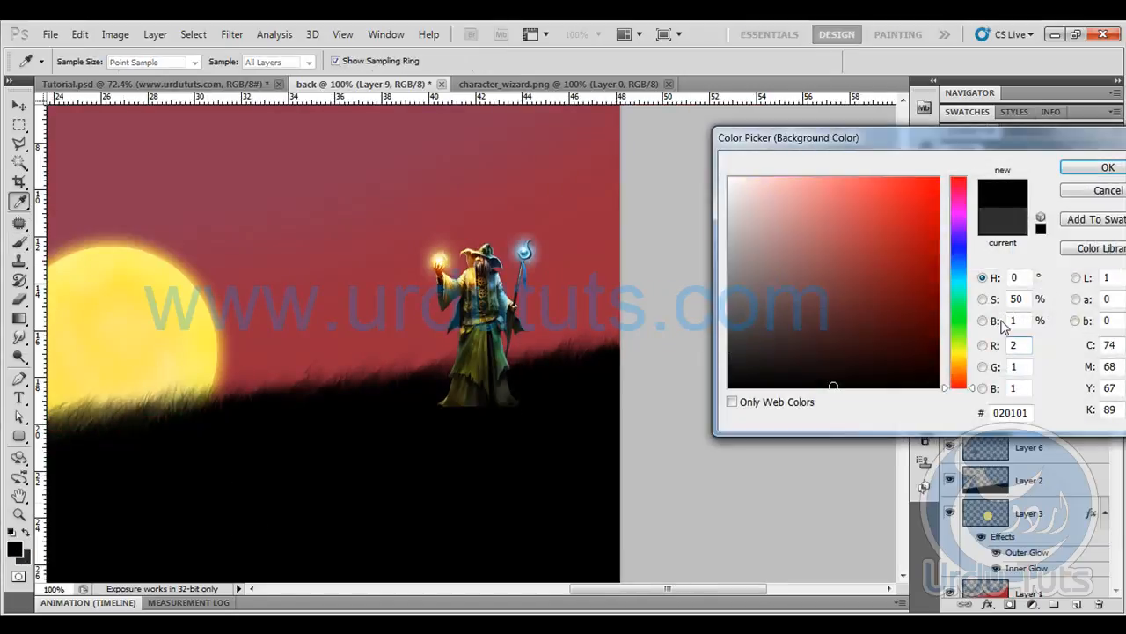
{"action": "left_click", "coordinate": [1092, 168]}
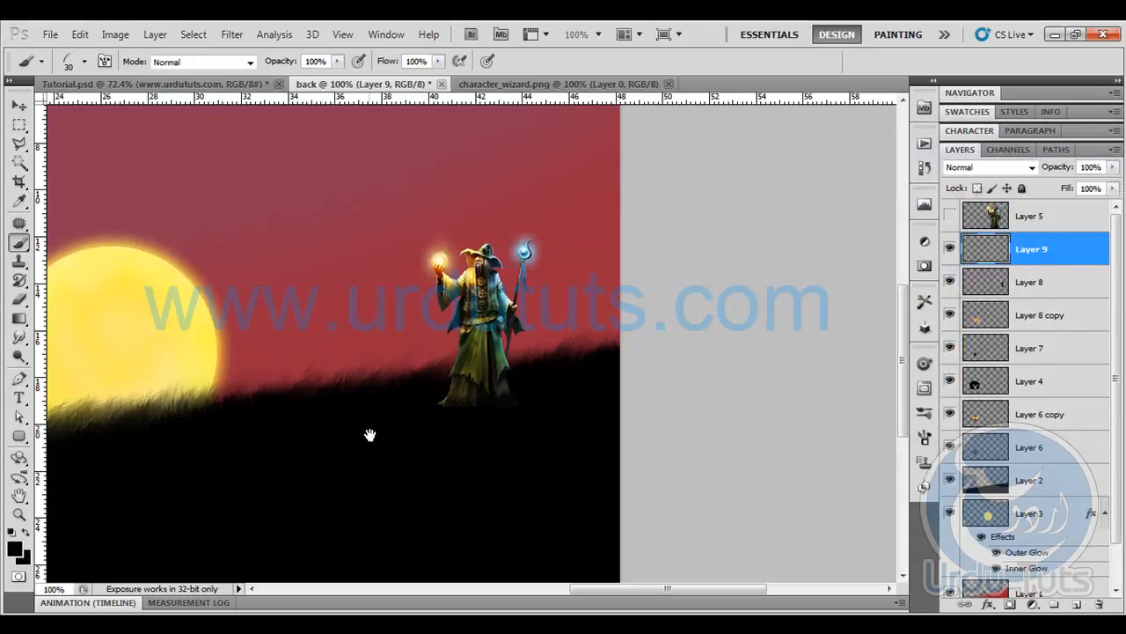
{"action": "left_click_drag", "start_coordinate": [387, 430], "coordinate": [624, 392]}
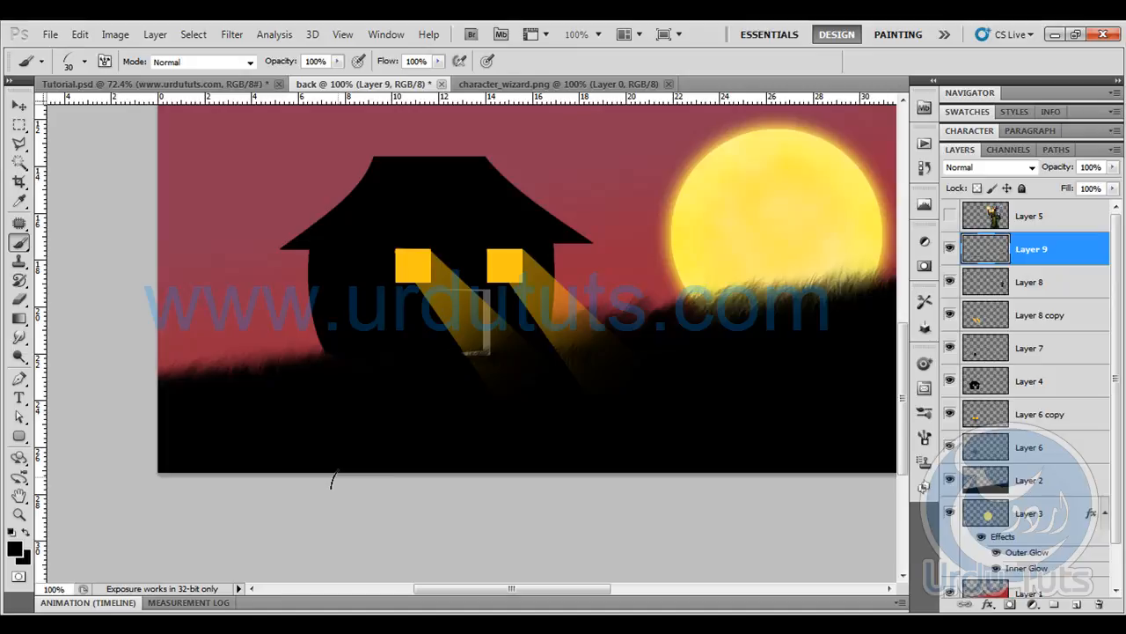
{"action": "key", "text": "ctrl+0"}
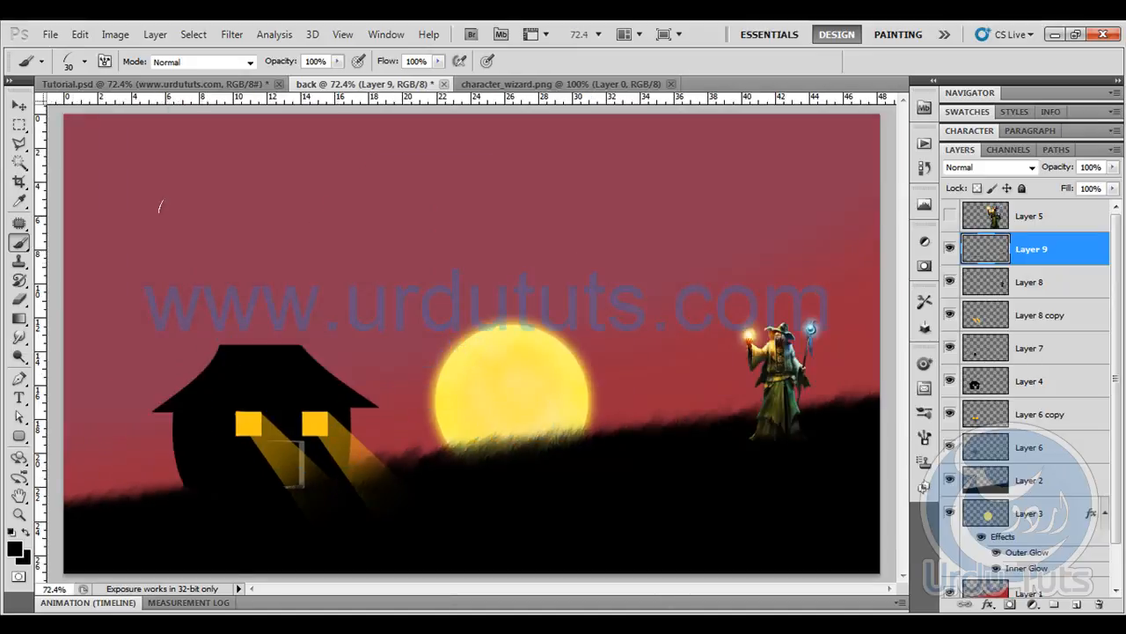
- Switch to the new tutorial folder in Windows Explorer and point out the SS-clouds-brushes file
{"action": "left_click", "coordinate": [18, 106]}
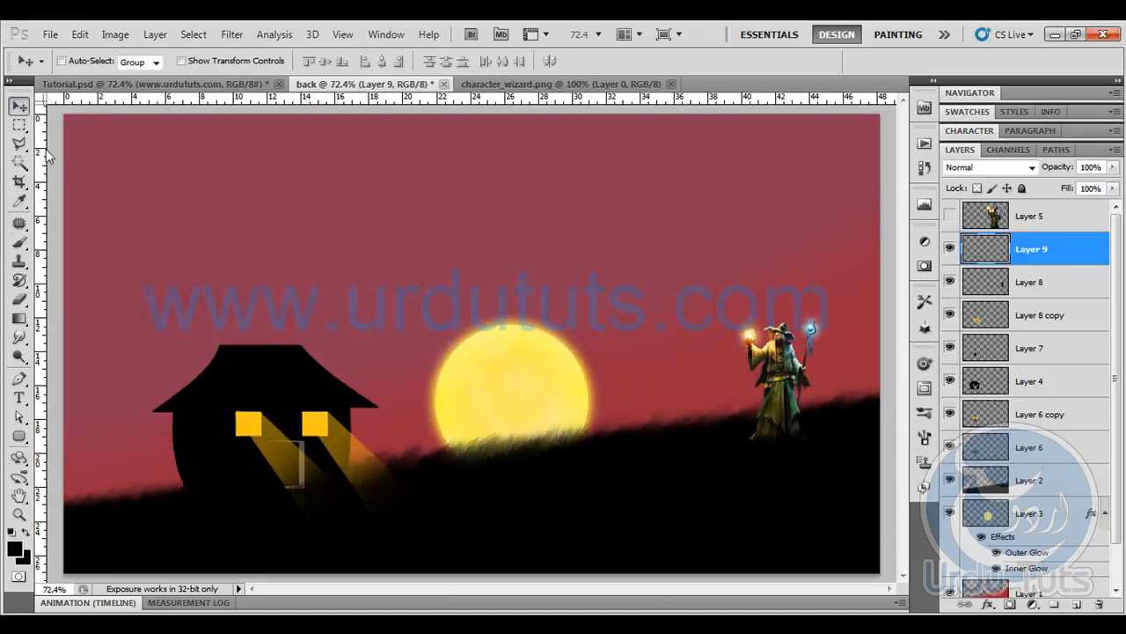
{"action": "left_click", "coordinate": [20, 243]}
{"action": "key", "text": "alt+Tab"}
{"action": "left_click", "coordinate": [356, 142]}
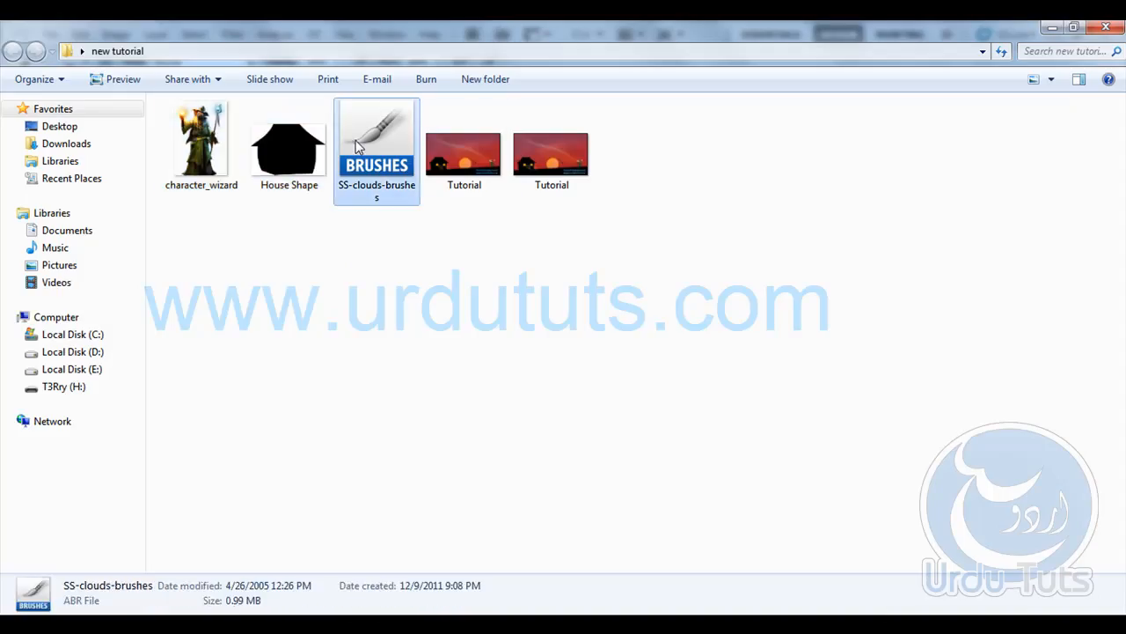
{"action": "mouse_move", "coordinate": [386, 167]}
{"action": "left_mouse_down"}
{"action": "mouse_move", "coordinate": [88, 611]}
{"action": "mouse_move", "coordinate": [588, 58]}
{"action": "left_mouse_up"}
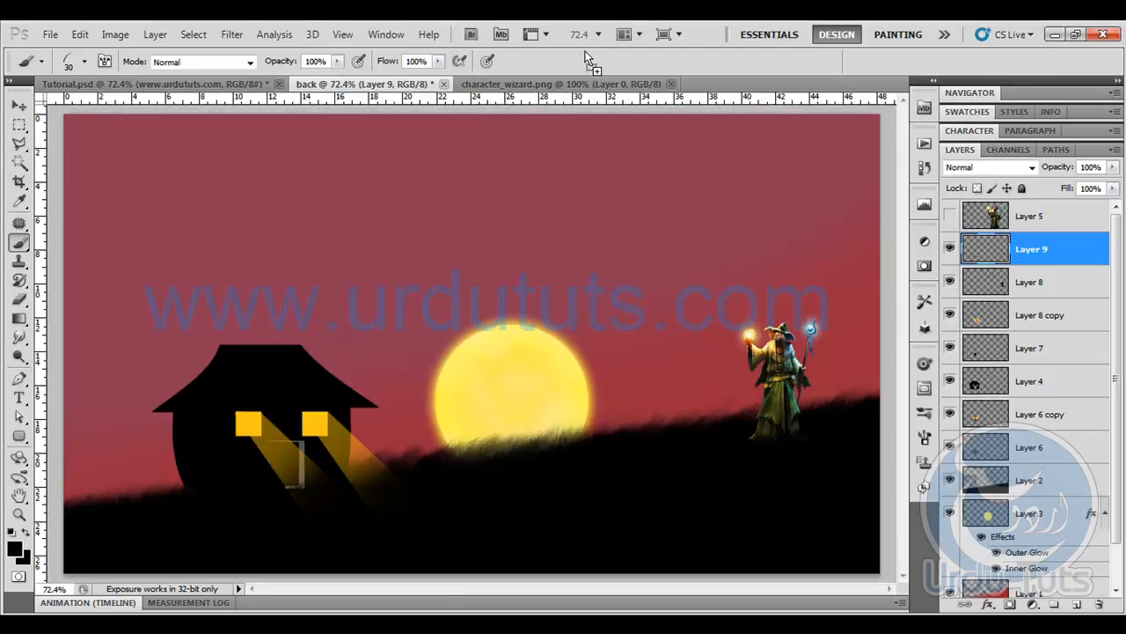
- Select the 410 px cloud brush and check the commands available for loading brush sets
{"action": "left_click", "coordinate": [85, 62]}
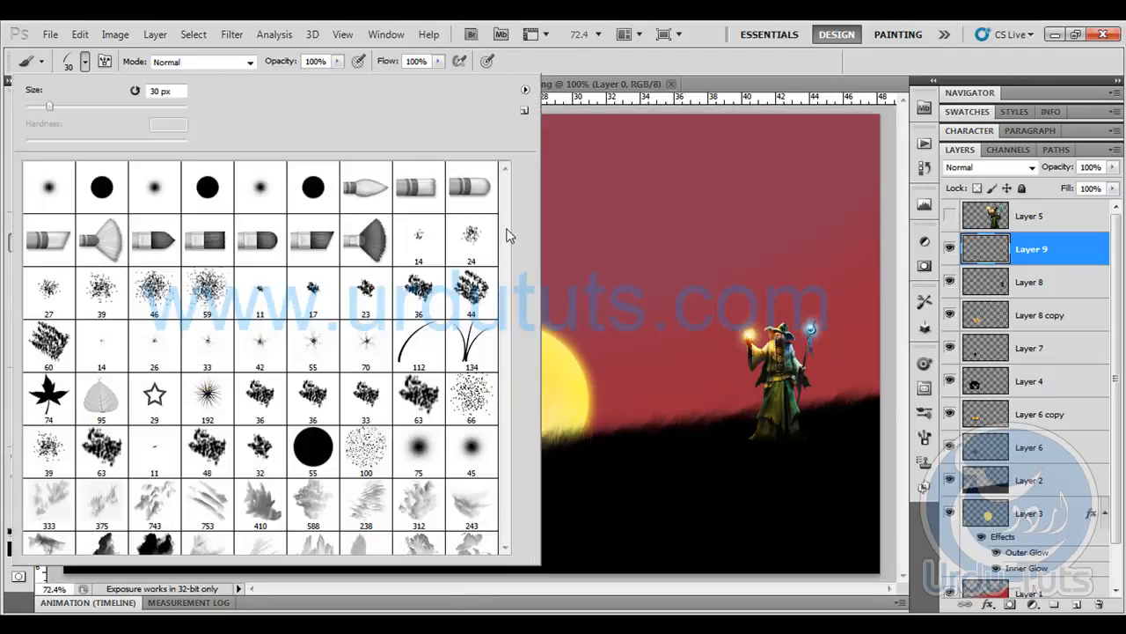
{"action": "left_click", "coordinate": [262, 495]}
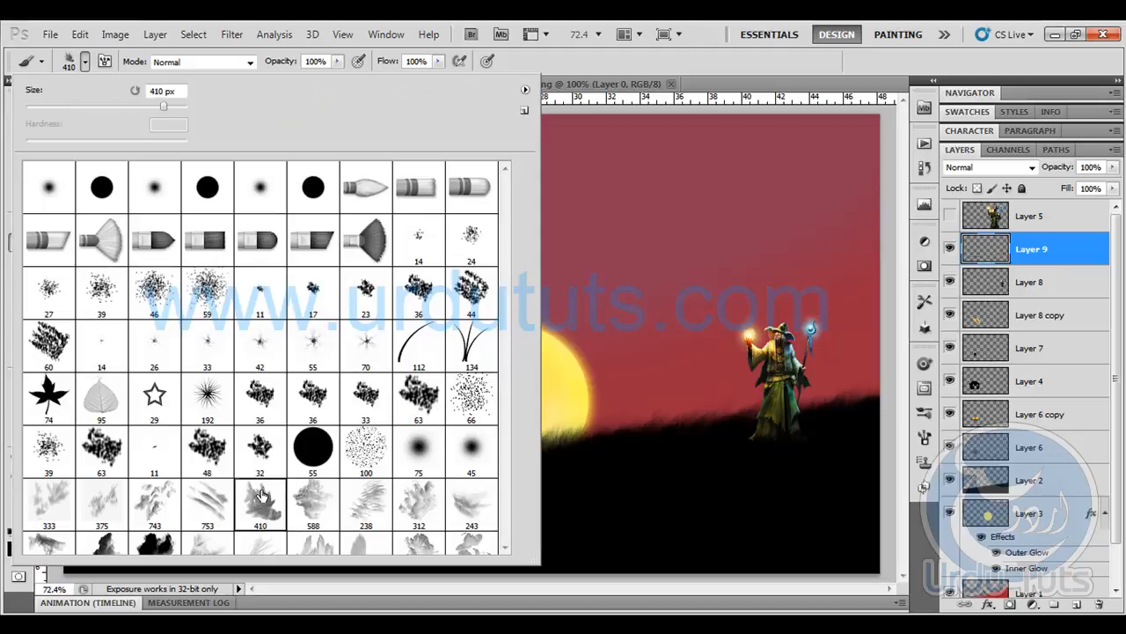
{"action": "left_click", "coordinate": [526, 89]}
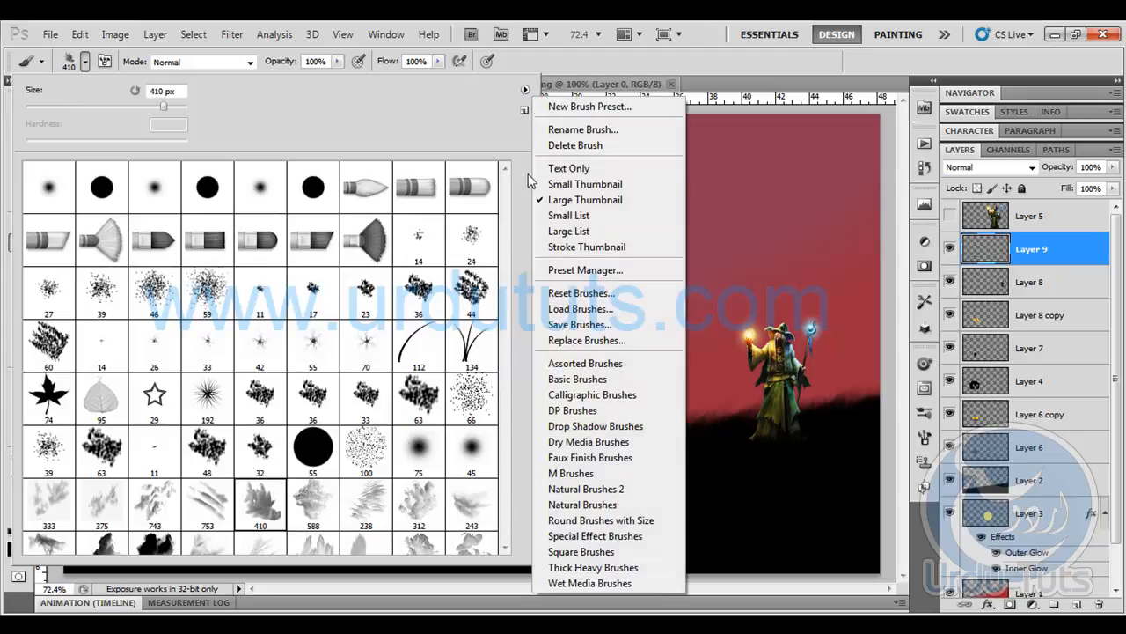
{"action": "left_click", "coordinate": [663, 64]}
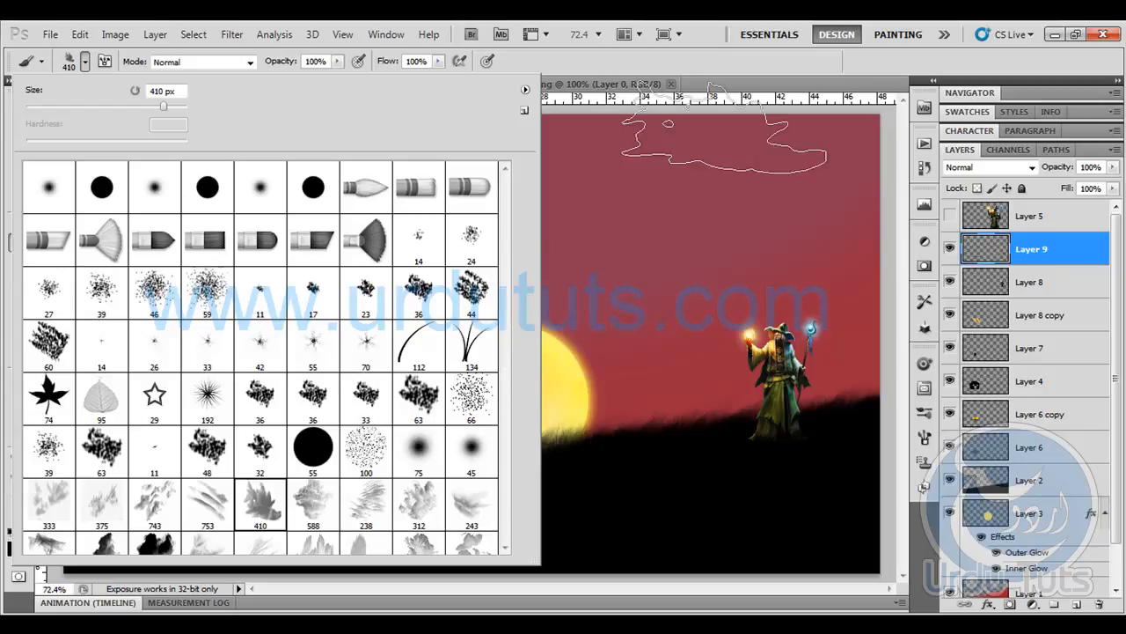
{"action": "left_click", "coordinate": [698, 65]}
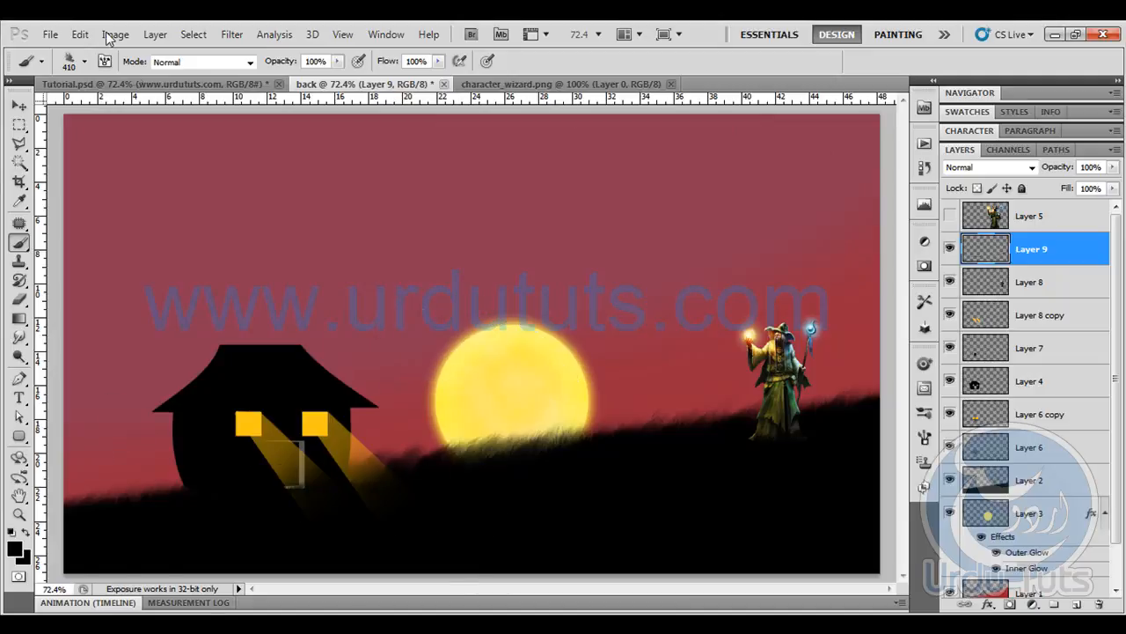
- Review the finished scene in Tutorial.psd and the wizard source image, and return to the back document
{"action": "left_click", "coordinate": [145, 83]}
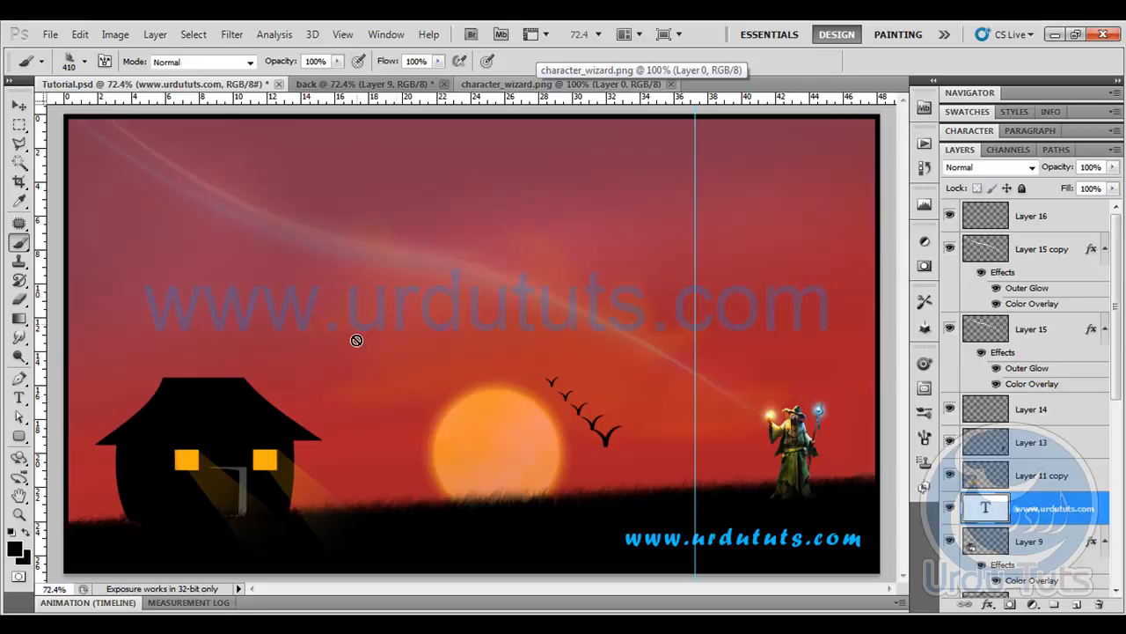
{"action": "left_click", "coordinate": [616, 84]}
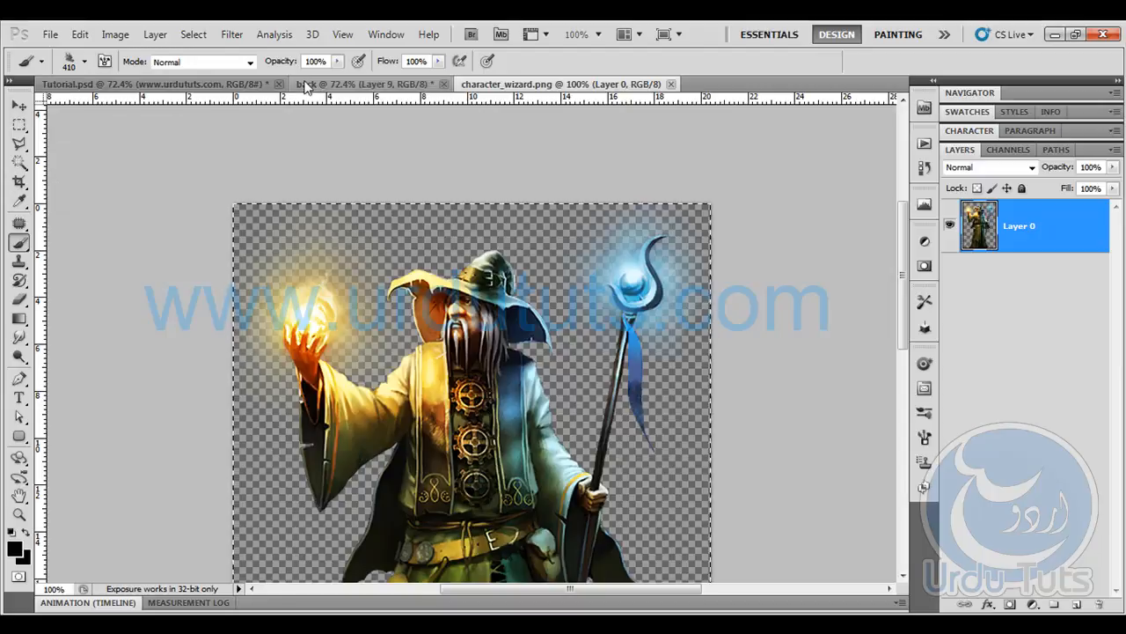
{"action": "left_click", "coordinate": [361, 84]}
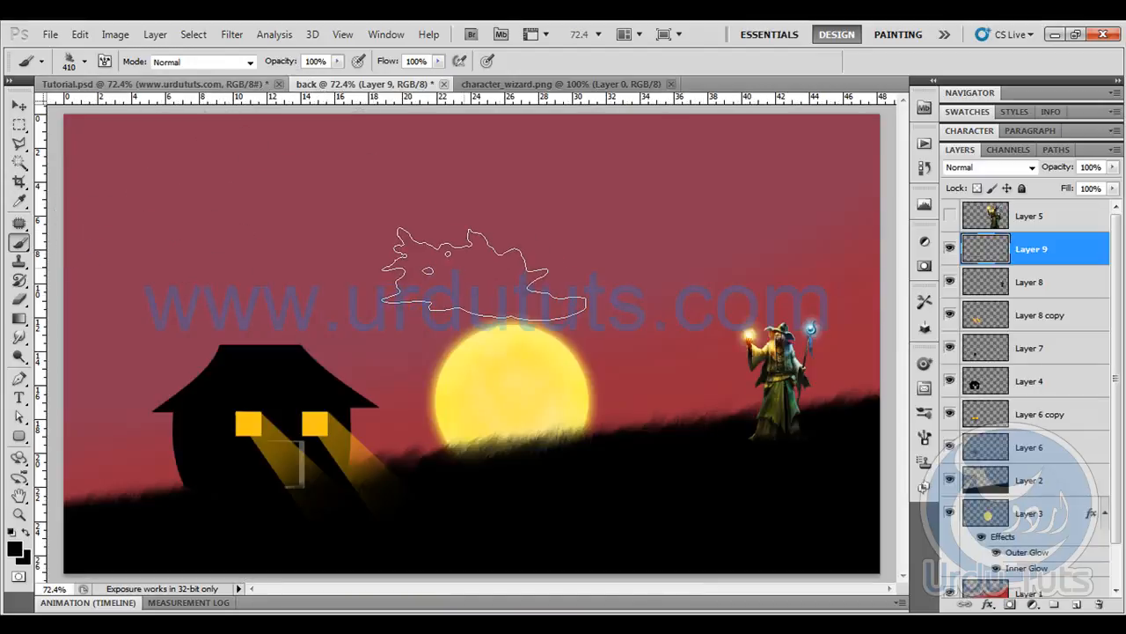
- Set the foreground colour to a bright, fully saturated orange for the clouds
{"action": "left_click", "coordinate": [14, 550]}
{"action": "mouse_move", "coordinate": [963, 370]}
{"action": "left_mouse_down"}
{"action": "mouse_move", "coordinate": [963, 354]}
{"action": "mouse_move", "coordinate": [966, 377]}
{"action": "left_mouse_up"}
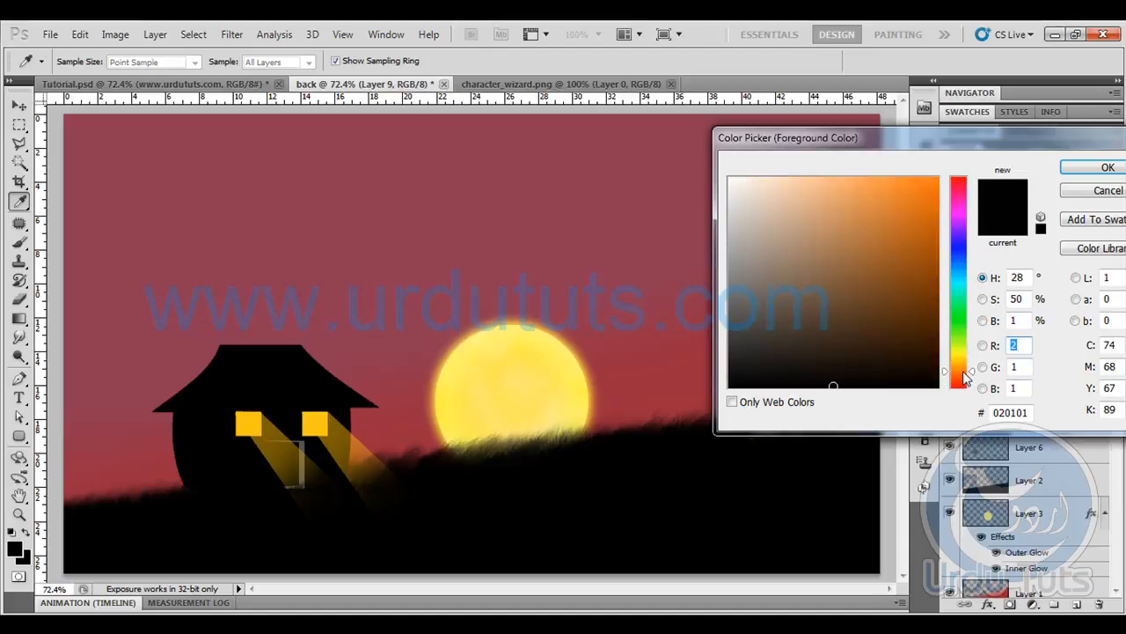
{"action": "left_click_drag", "start_coordinate": [933, 184], "coordinate": [951, 155]}
{"action": "left_click", "coordinate": [1075, 168]}
{"action": "key", "text": "b"}
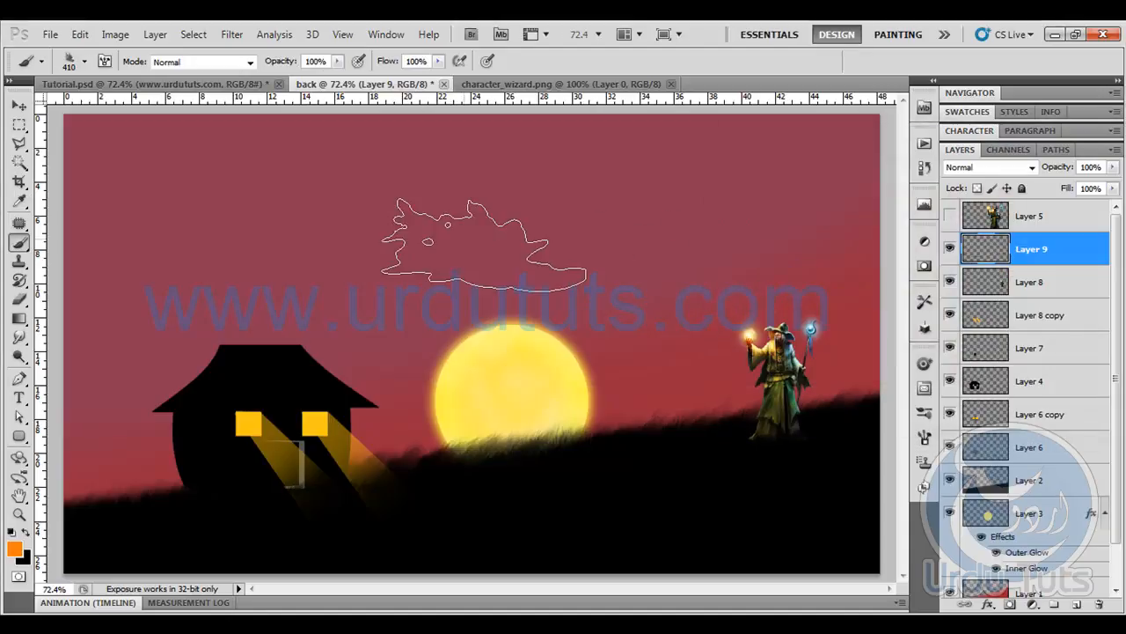
- Enlarge the cloud brush to 600 px and stamp one orange cloud above the sun on a new layer
{"action": "key", "text": "bracketright"}
{"action": "key", "text": "bracketright"}
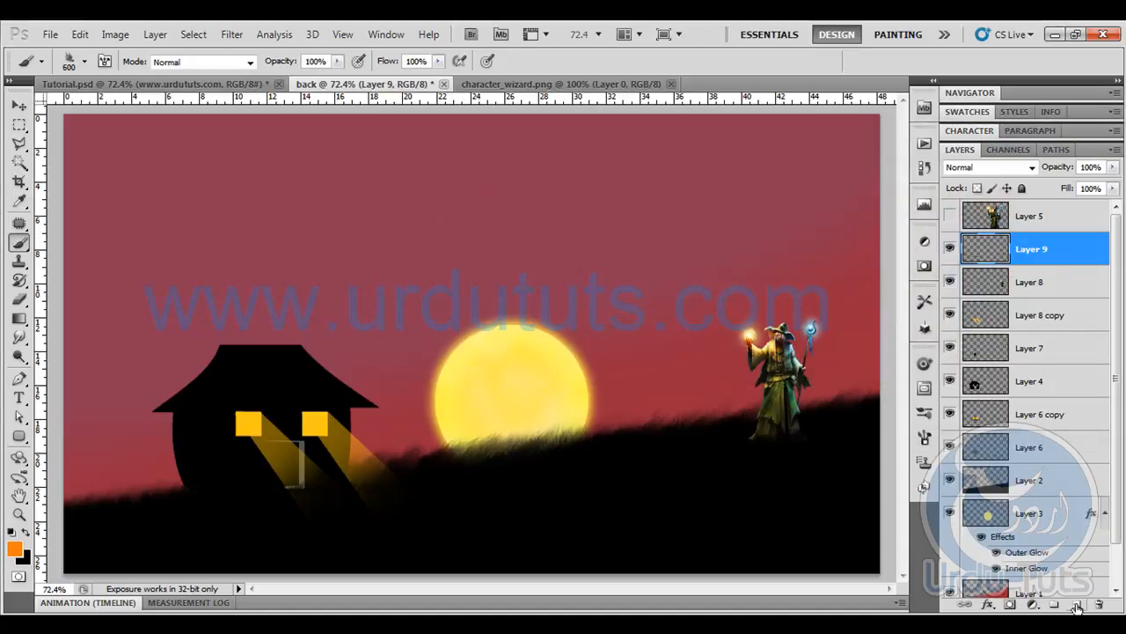
{"action": "left_click", "coordinate": [1077, 605]}
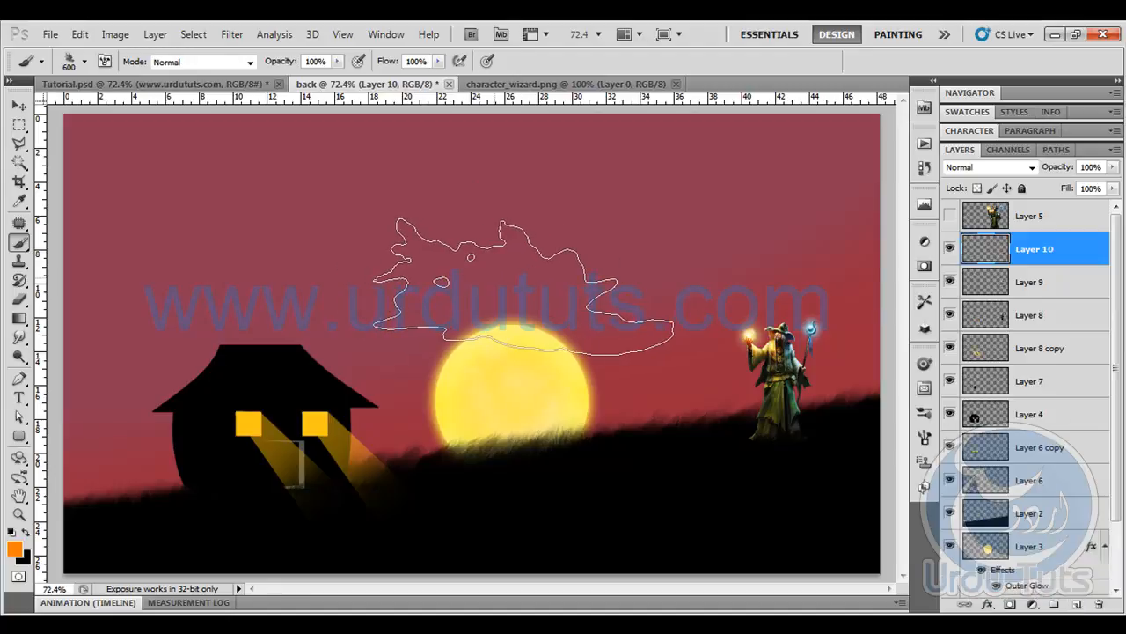
{"action": "left_click", "coordinate": [524, 287]}
- Soften the orange cloud with a Gaussian Blur and lower its layer opacity to 70%
{"action": "left_click", "coordinate": [232, 34]}
{"action": "mouse_move", "coordinate": [383, 185]}
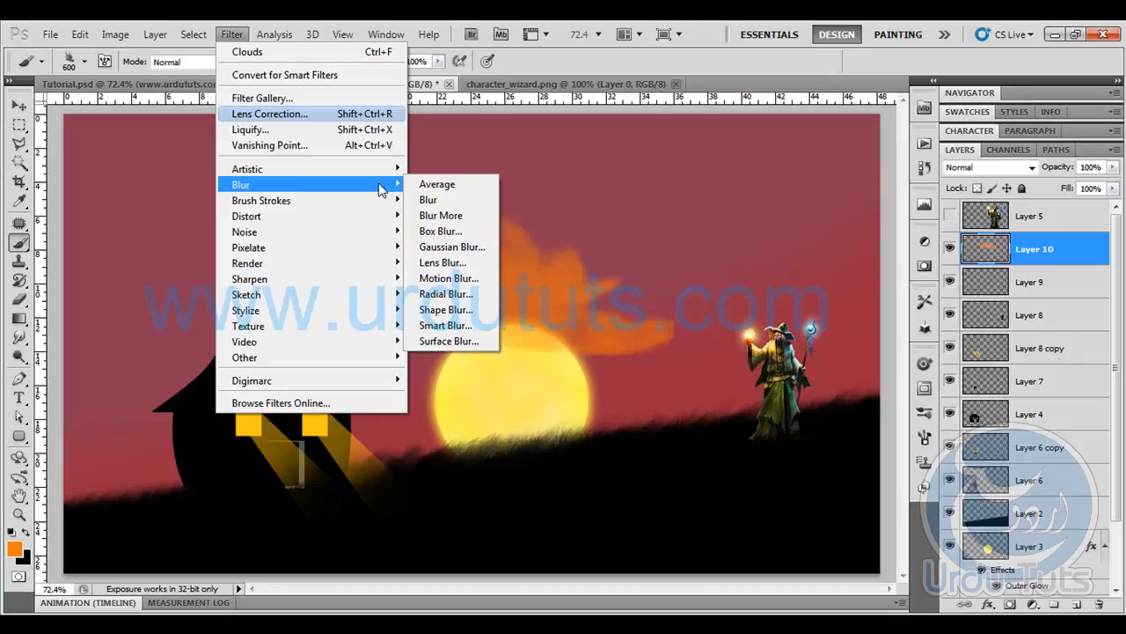
{"action": "left_click", "coordinate": [451, 246]}
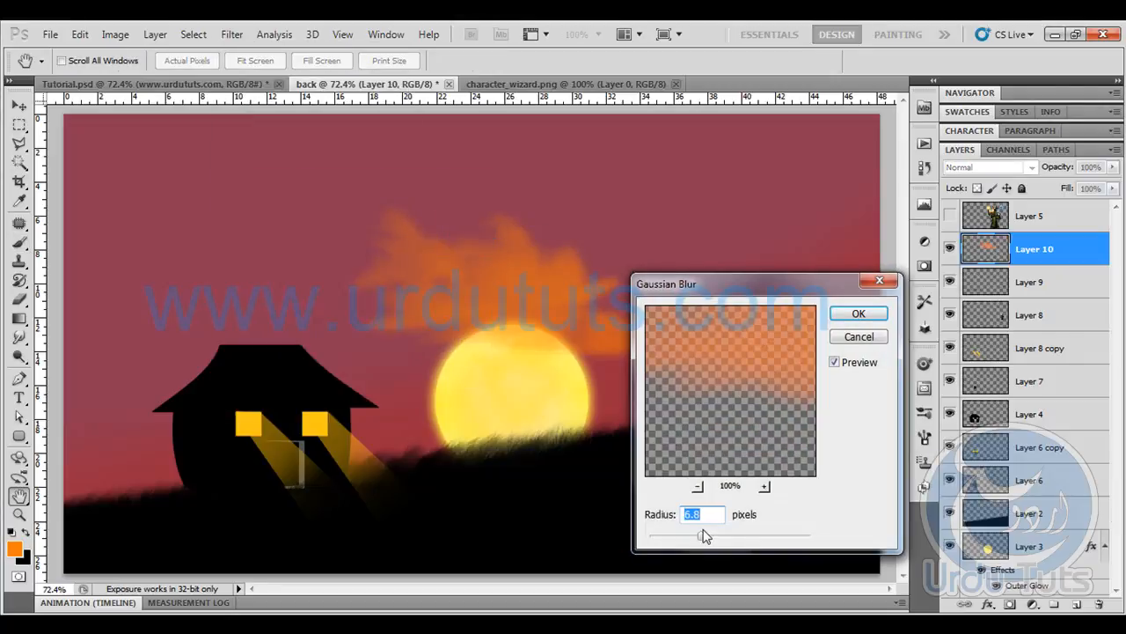
{"action": "left_click_drag", "start_coordinate": [705, 533], "coordinate": [712, 533]}
{"action": "left_click", "coordinate": [854, 313]}
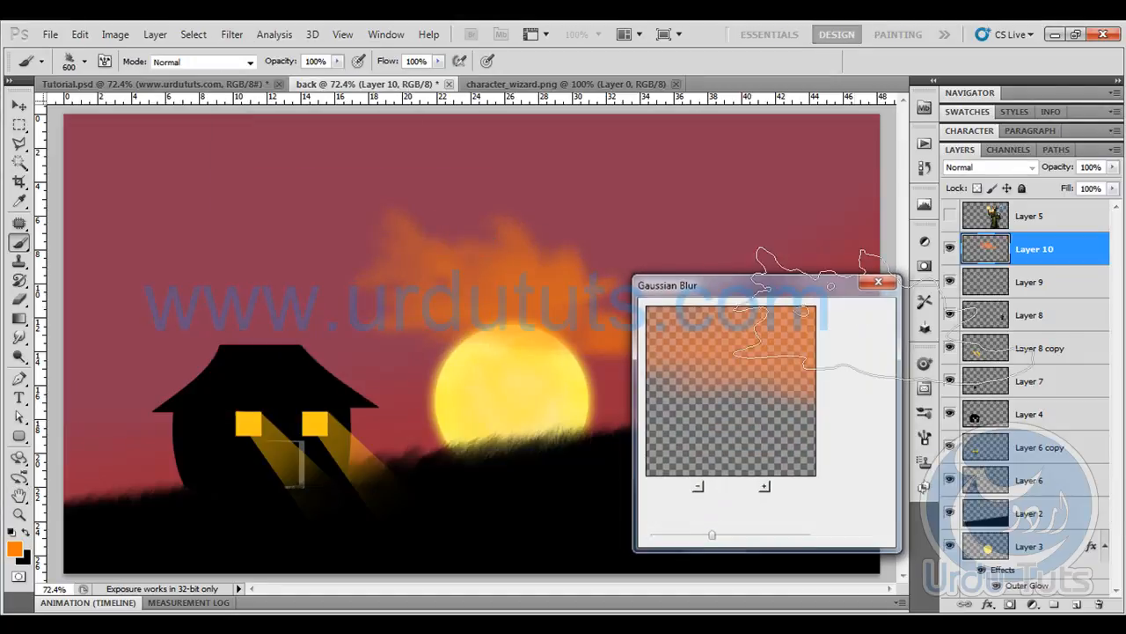
{"action": "left_click_drag", "start_coordinate": [1055, 167], "coordinate": [1047, 167]}
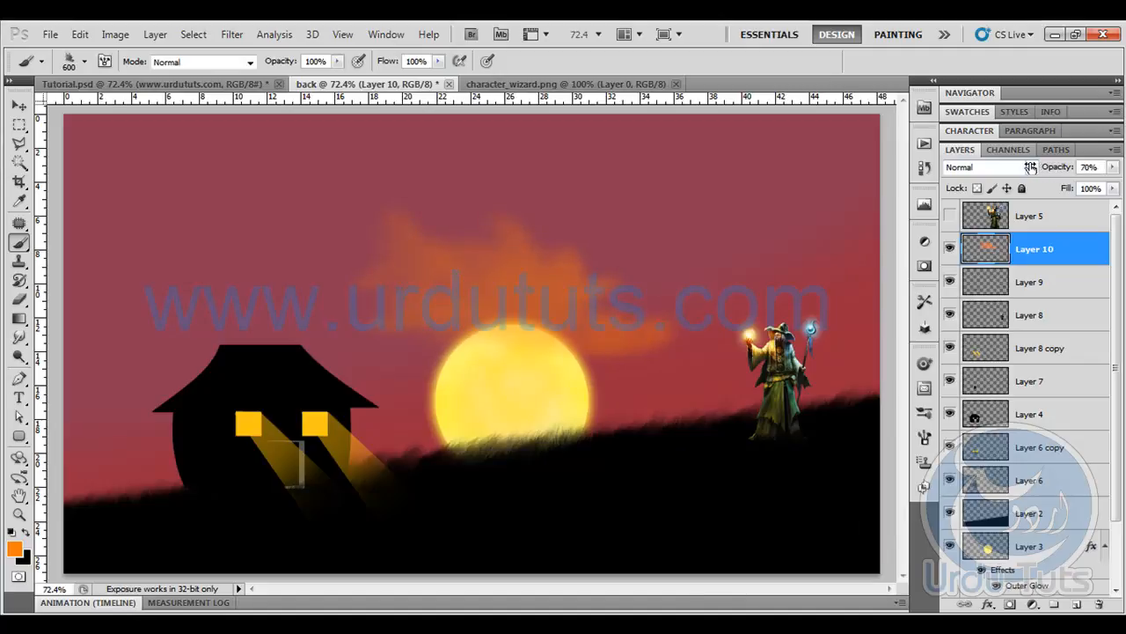
- Lower the orange cloud layer's opacity to 42% and compare the result with the finished scene in Tutorial.psd
{"action": "mouse_move", "coordinate": [1063, 170]}
{"action": "left_mouse_down"}
{"action": "mouse_move", "coordinate": [1026, 174]}
{"action": "mouse_move", "coordinate": [1041, 172]}
{"action": "left_mouse_up"}
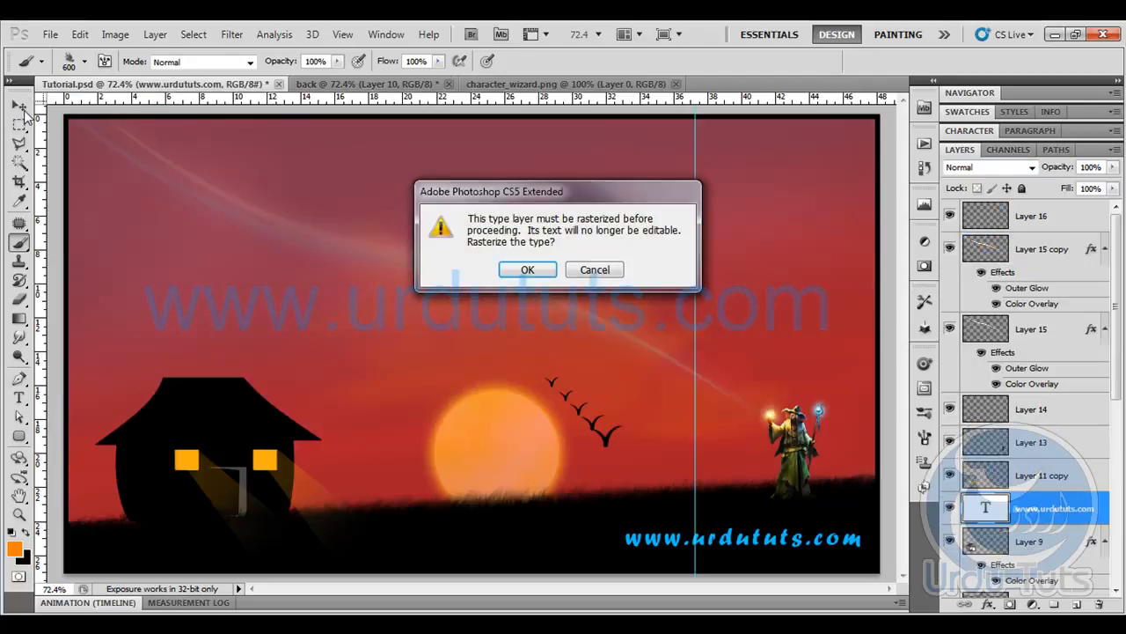
{"action": "left_click", "coordinate": [606, 277]}
{"action": "left_click", "coordinate": [583, 271]}
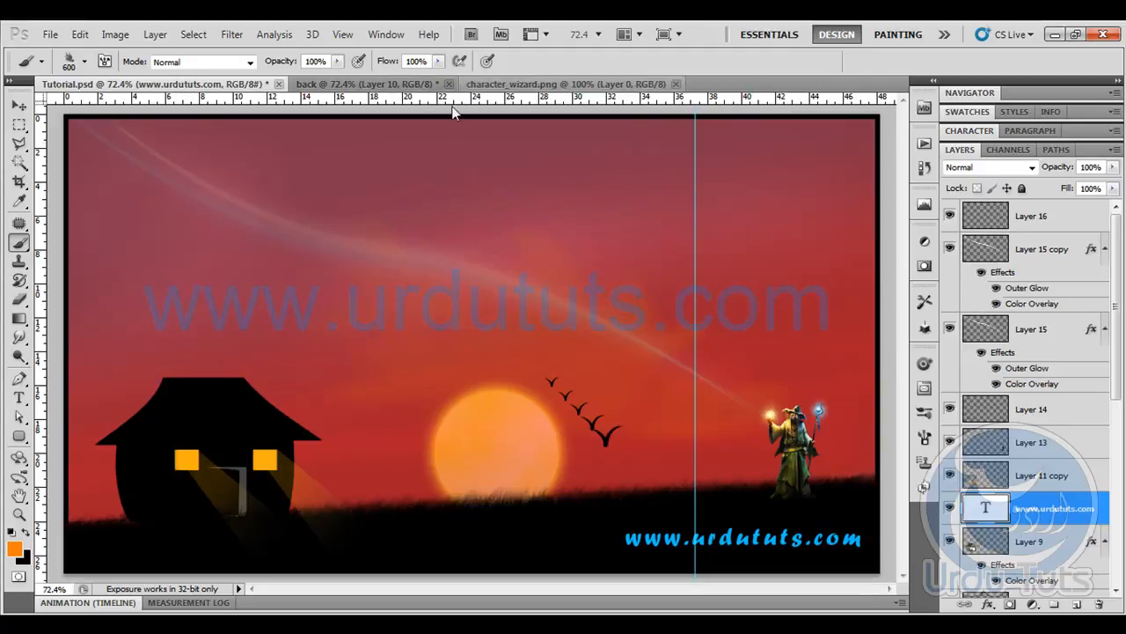
{"action": "left_click", "coordinate": [528, 85]}
{"action": "left_click", "coordinate": [363, 84]}
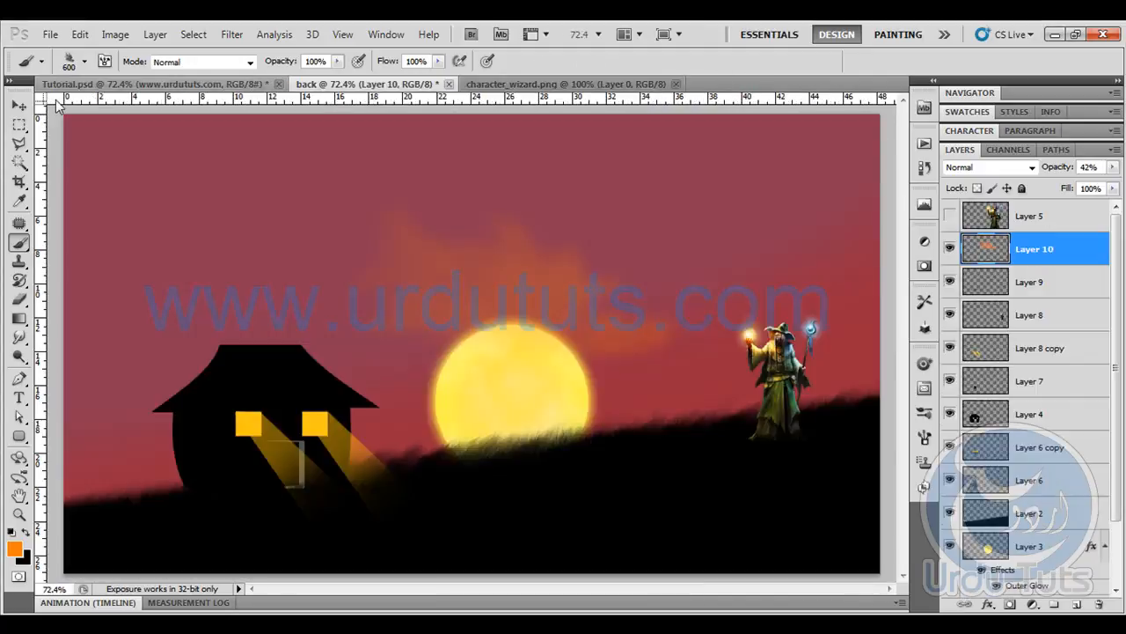
- Stretch the red sky gradient on Layer 1 upward to about 127% height, and bring up Tutorial.psd for comparison
{"action": "left_click", "coordinate": [18, 106]}
{"action": "scroll", "coordinate": [1091, 351], "scroll_direction": "down", "scroll_amount": 3}
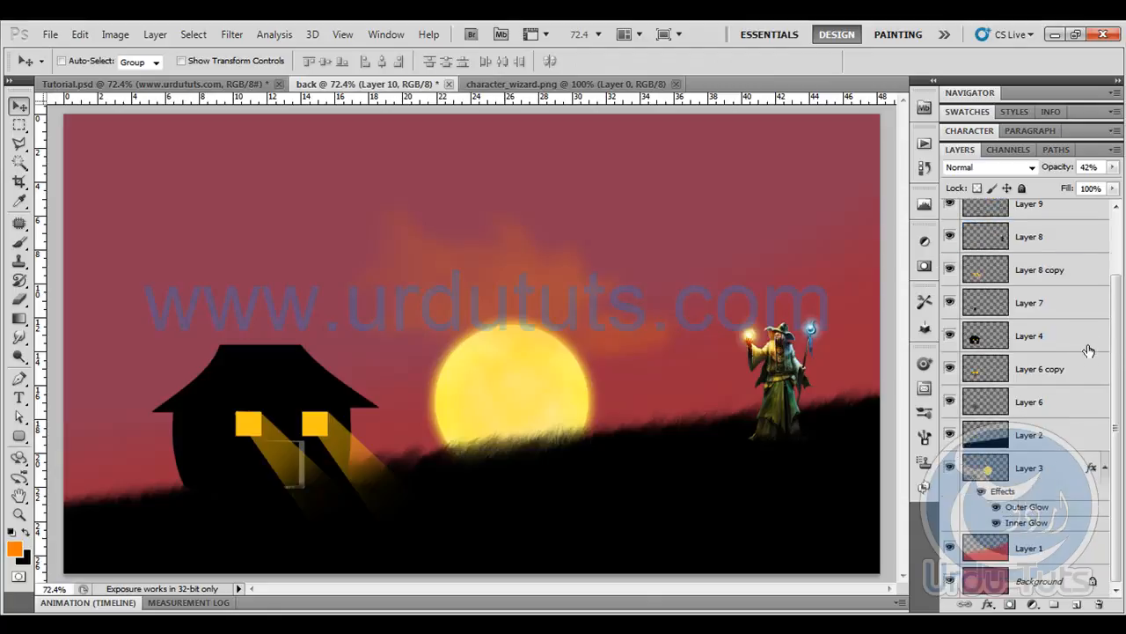
{"action": "left_click", "coordinate": [1041, 557]}
{"action": "key", "text": "ctrl+t"}
{"action": "key", "text": "ctrl+minus"}
{"action": "key", "text": "ctrl+minus"}
{"action": "key", "text": "ctrl+minus"}
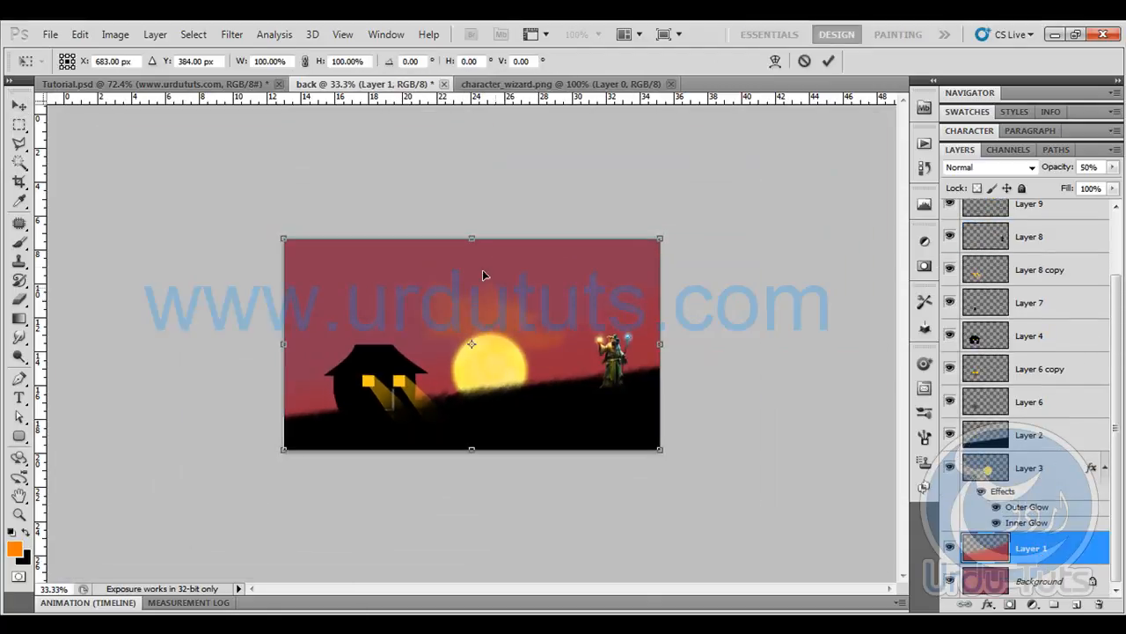
{"action": "left_click_drag", "start_coordinate": [472, 230], "coordinate": [472, 182]}
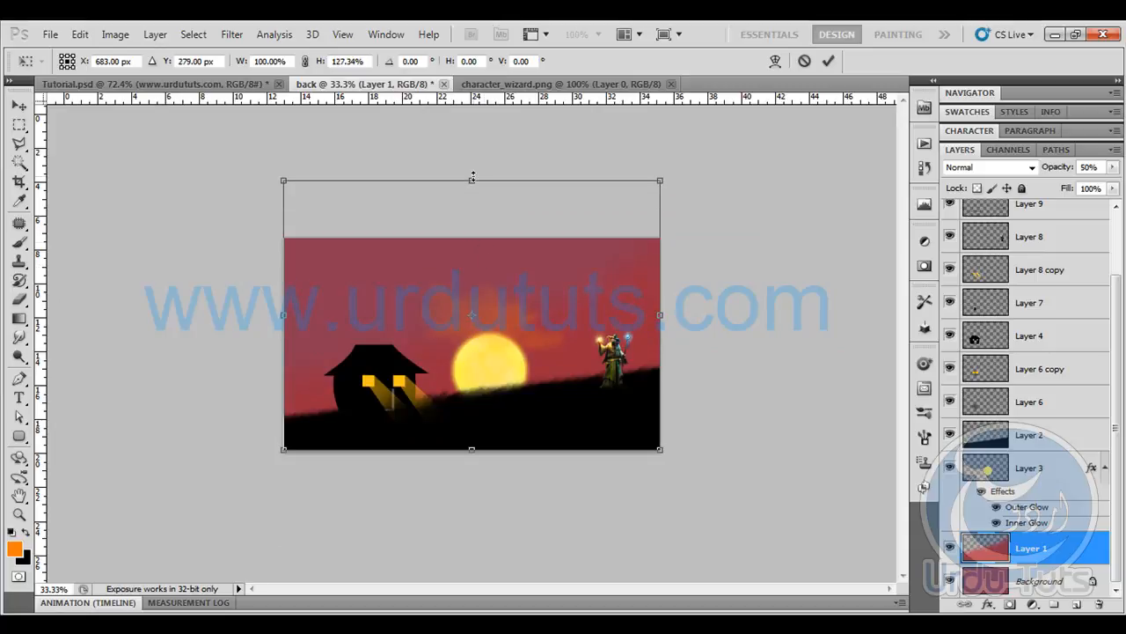
{"action": "key", "text": "Return"}
{"action": "key", "text": "ctrl+0"}
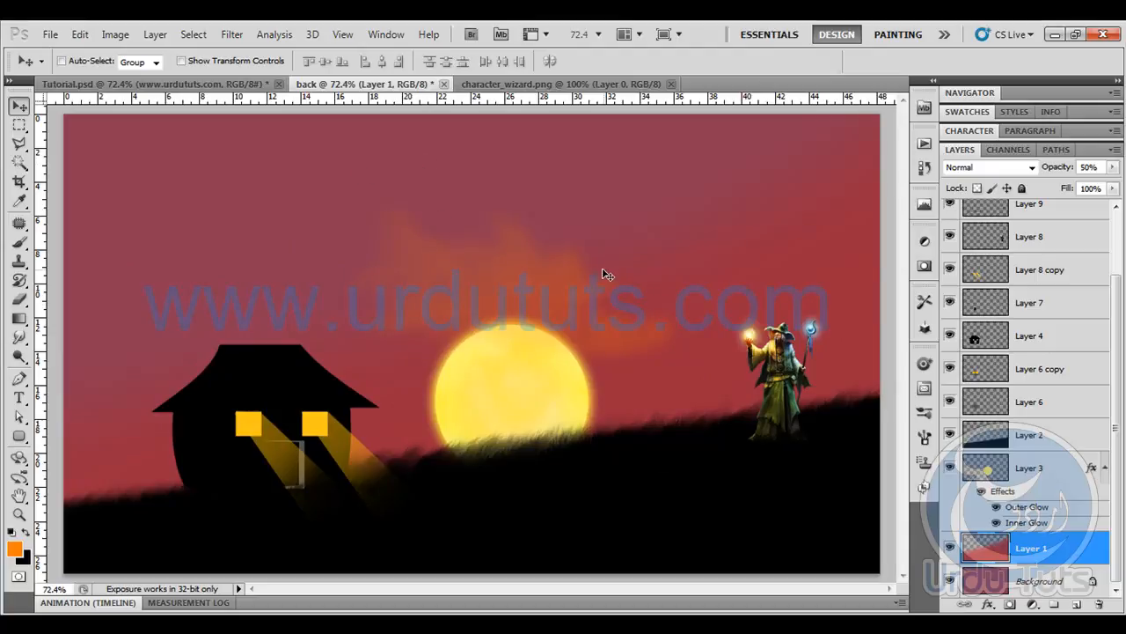
{"action": "left_click", "coordinate": [154, 84]}
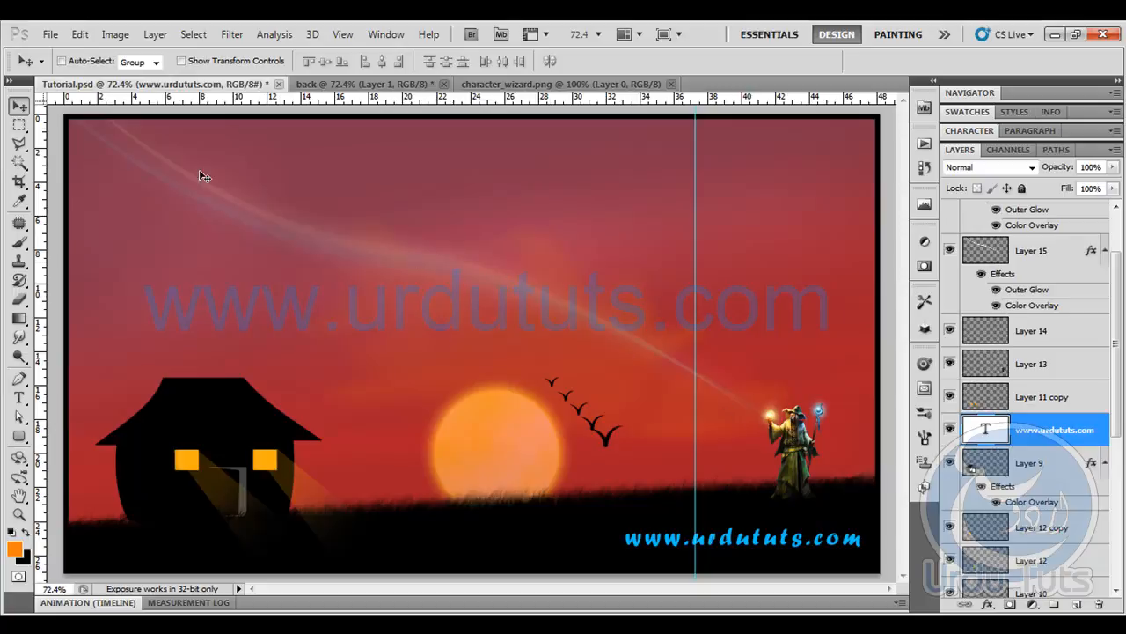
- In the back document, add a new layer and place it directly above the orange cloud layer
{"action": "left_click", "coordinate": [341, 85]}
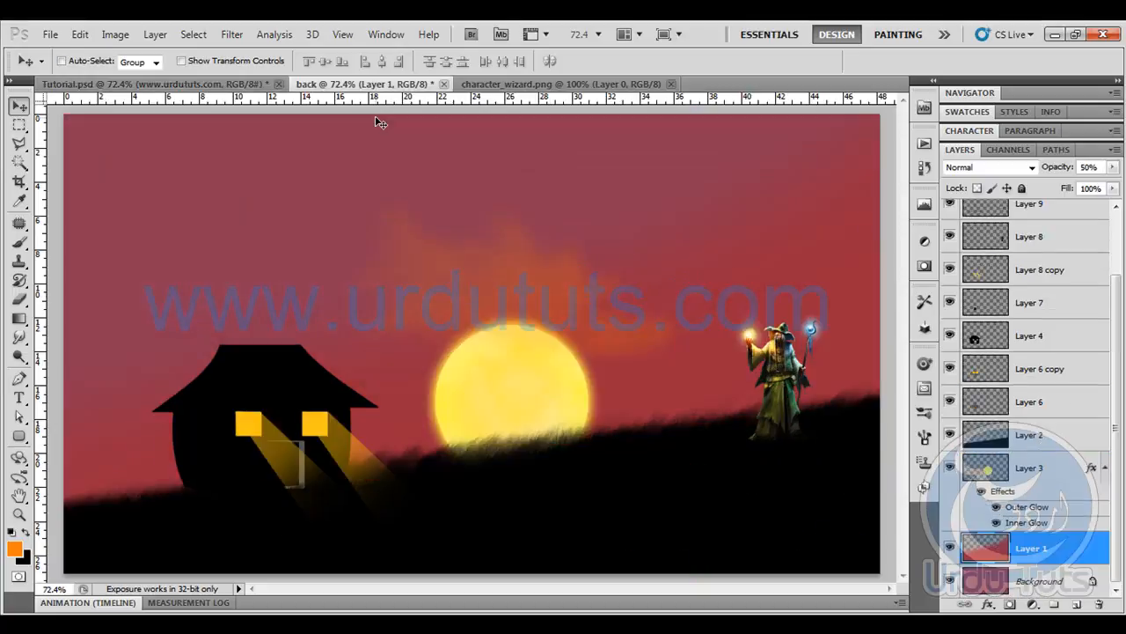
{"action": "left_click", "coordinate": [18, 378]}
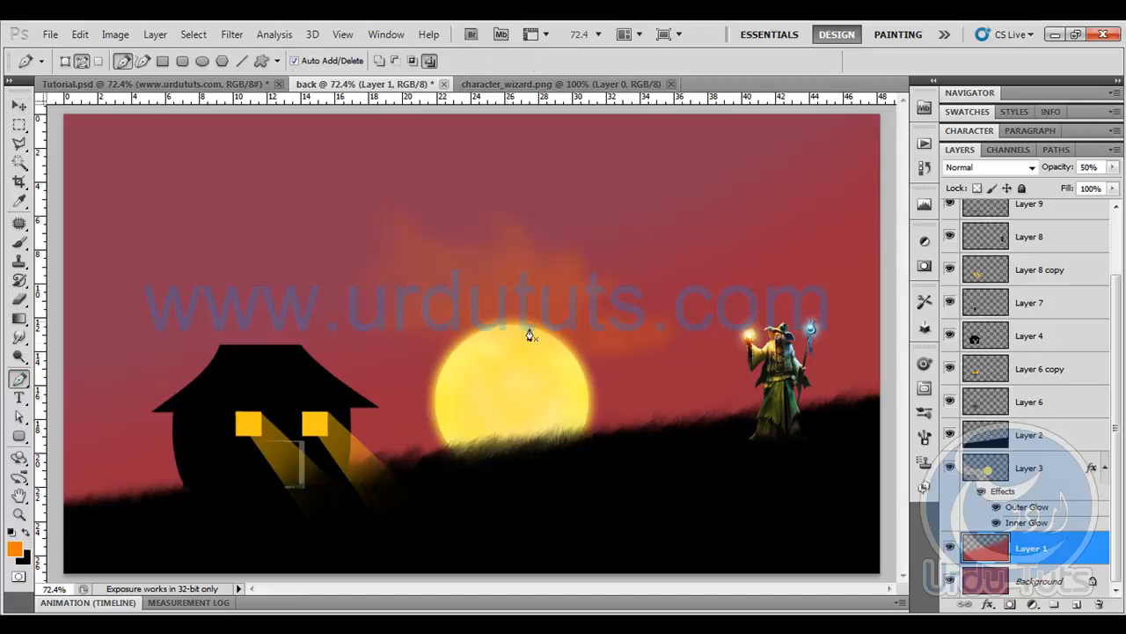
{"action": "left_click", "coordinate": [1076, 604]}
{"action": "left_click_drag", "start_coordinate": [1059, 556], "coordinate": [1025, 233]}
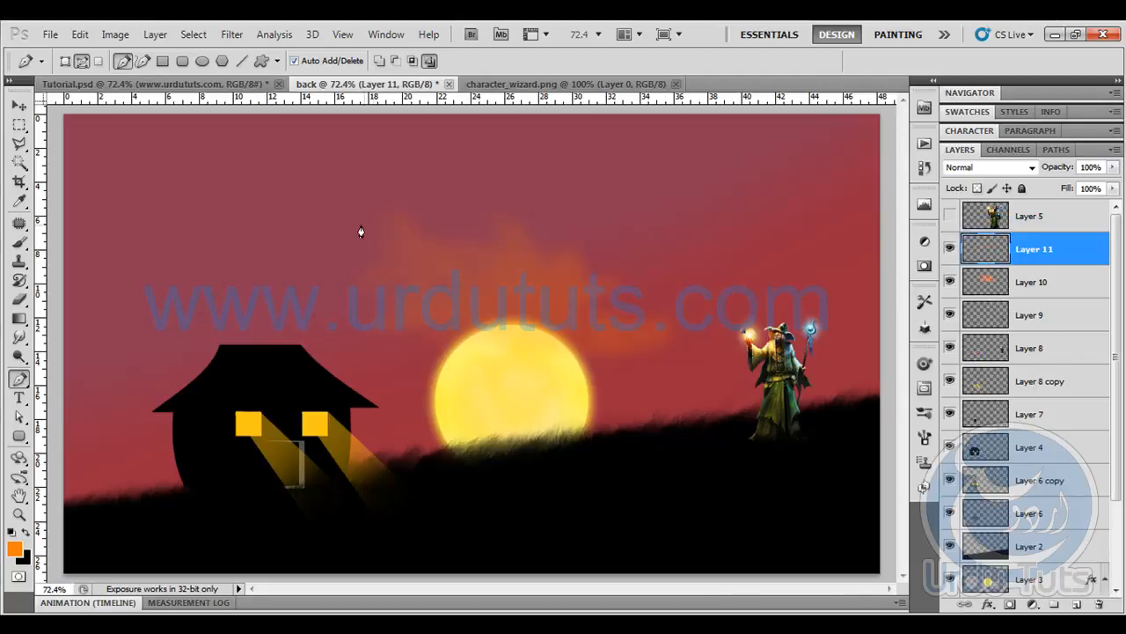
- Try out two curved pen paths running from the wizard's glowing hand to the canvas's upper-left corner
{"action": "left_click_drag", "start_coordinate": [401, 220], "coordinate": [282, 137]}
{"action": "left_click", "coordinate": [69, 122]}
{"action": "key", "text": "ctrl+z"}
{"action": "key", "text": "ctrl+alt+z"}
{"action": "left_click_drag", "start_coordinate": [447, 235], "coordinate": [334, 220]}
{"action": "left_click", "coordinate": [71, 116]}
{"action": "key", "text": "ctrl+alt+z"}
{"action": "key", "text": "ctrl+alt+z"}
- Draw a gently S-curved pen path ending at the canvas's upper-left corner, with its middle point above the sun
{"action": "left_click_drag", "start_coordinate": [464, 239], "coordinate": [235, 213]}
{"action": "left_click", "coordinate": [71, 117]}
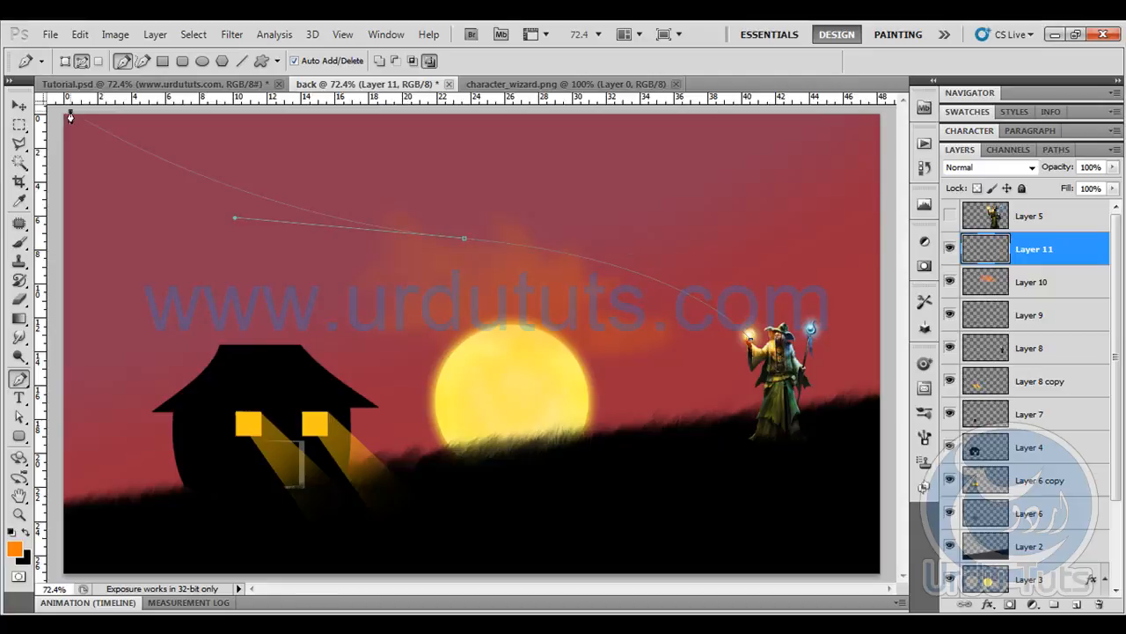
- Set the Brush tool to a hard round tip with a size of 30 px
{"action": "left_click", "coordinate": [20, 241]}
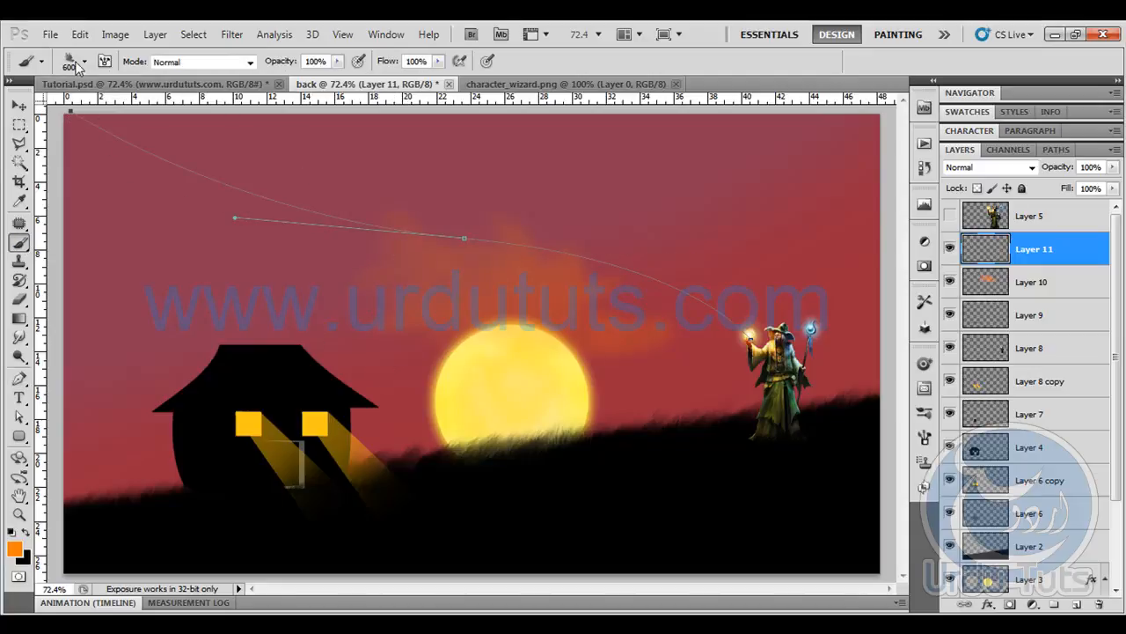
{"action": "left_click", "coordinate": [83, 64]}
{"action": "left_click", "coordinate": [208, 187]}
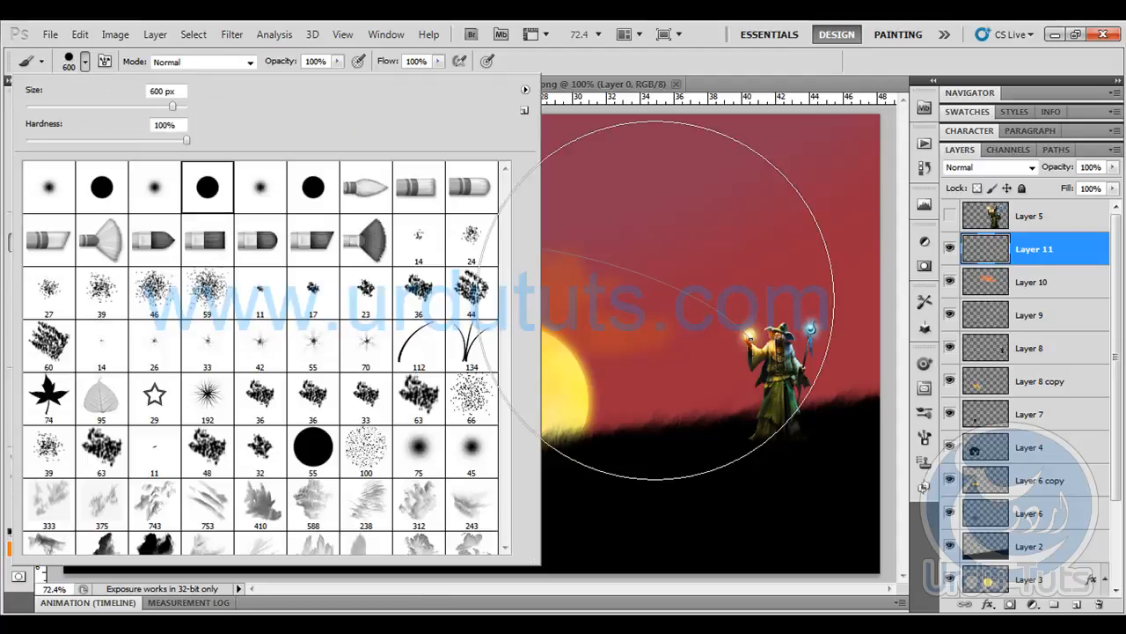
{"action": "left_click", "coordinate": [97, 192]}
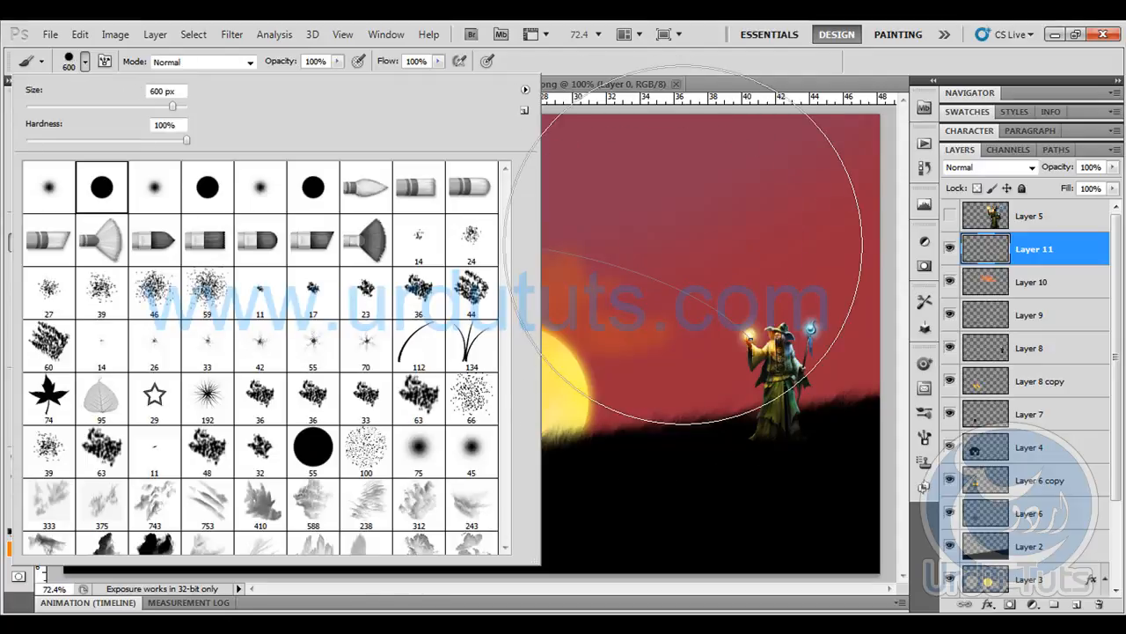
{"action": "left_click", "coordinate": [731, 70]}
{"action": "key", "text": "["}
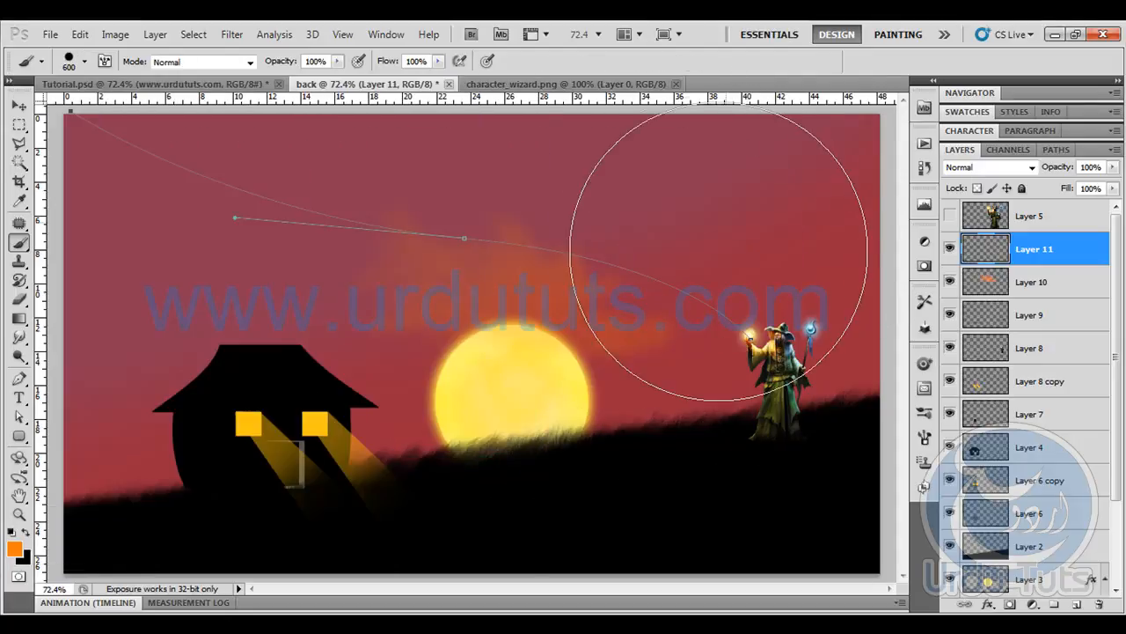
{"action": "key", "text": "bracketleft"}
{"action": "key", "text": "bracketleft"}
{"action": "key", "text": "bracketleft"}
{"action": "key", "text": "bracketleft"}
{"action": "key", "text": "bracketleft"}
{"action": "key", "text": "bracketleft"}
{"action": "key", "text": "bracketleft"}
{"action": "key", "text": "bracketleft"}
{"action": "key", "text": "bracketleft"}
{"action": "key", "text": "bracketleft"}
{"action": "key", "text": "bracketleft"}
{"action": "key", "text": "bracketleft"}
{"action": "key", "text": "bracketleft"}
{"action": "key", "text": "bracketleft"}
{"action": "key", "text": "bracketleft"}
{"action": "key", "text": "bracketleft"}
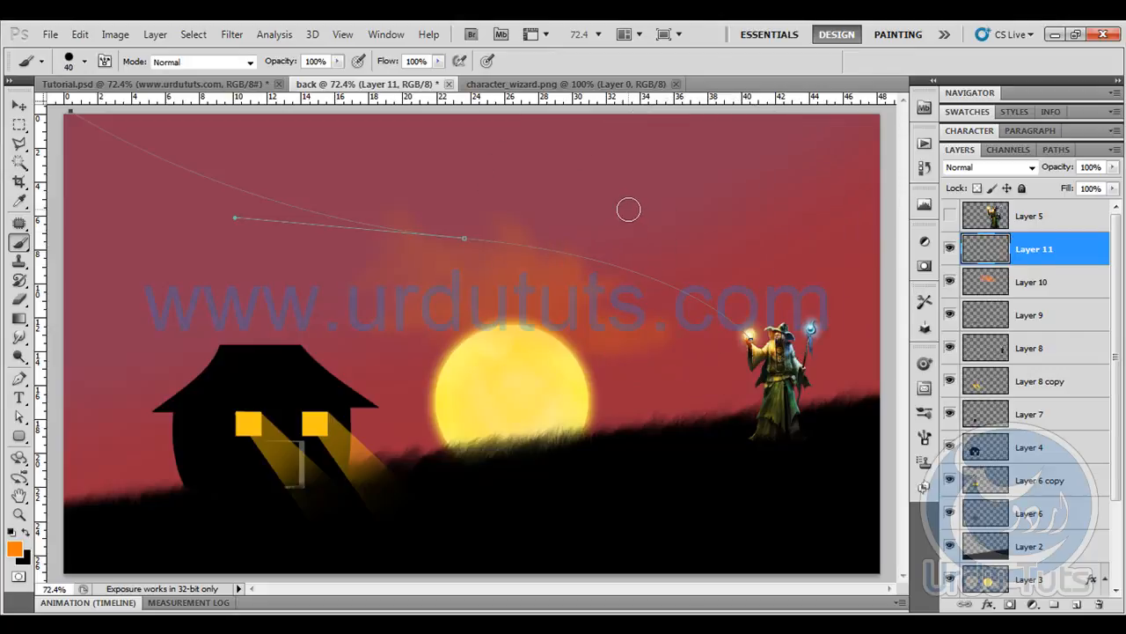
{"action": "left_click", "coordinate": [84, 61]}
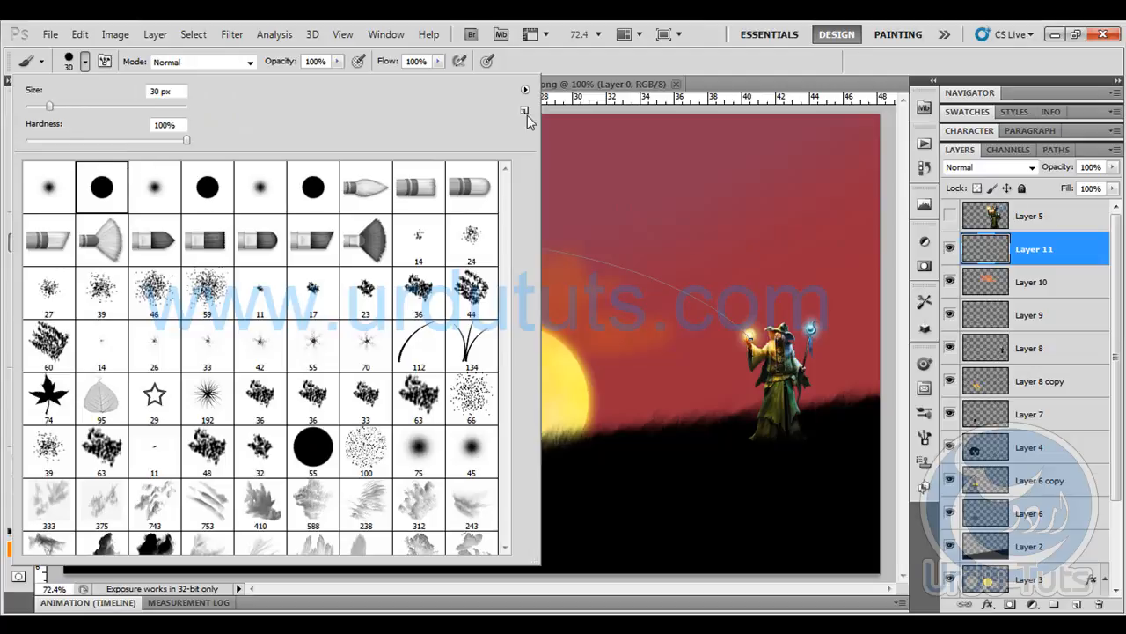
{"action": "left_click", "coordinate": [599, 64]}
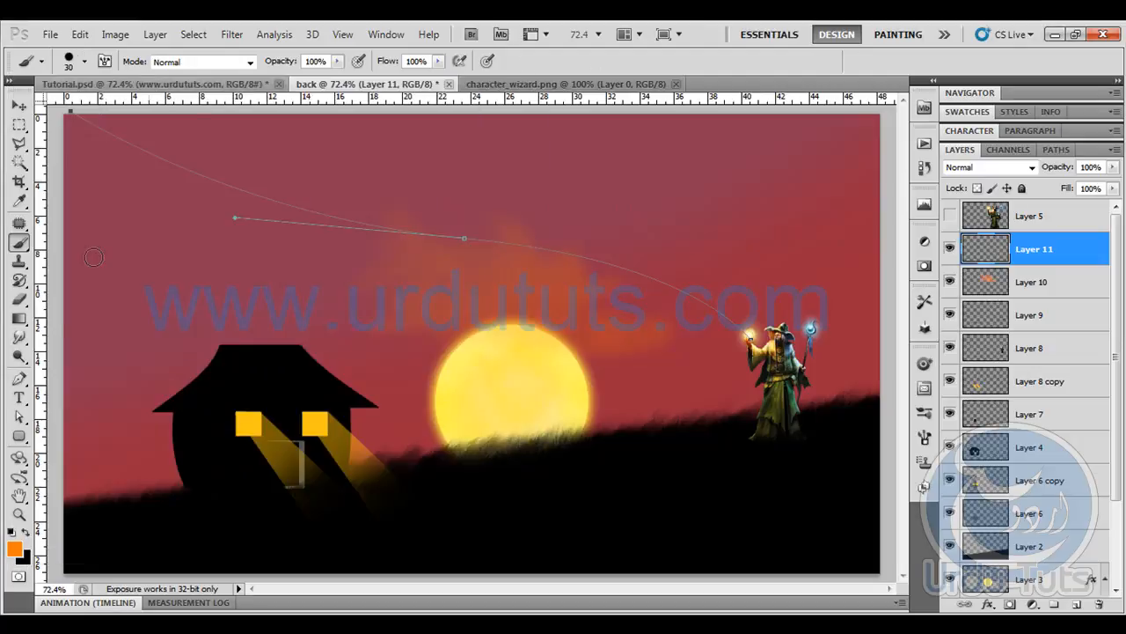
- Try stroking the curved path with the hard round brush and Simulate Pressure enabled
{"action": "left_click", "coordinate": [19, 378]}
{"action": "right_click", "coordinate": [355, 212]}
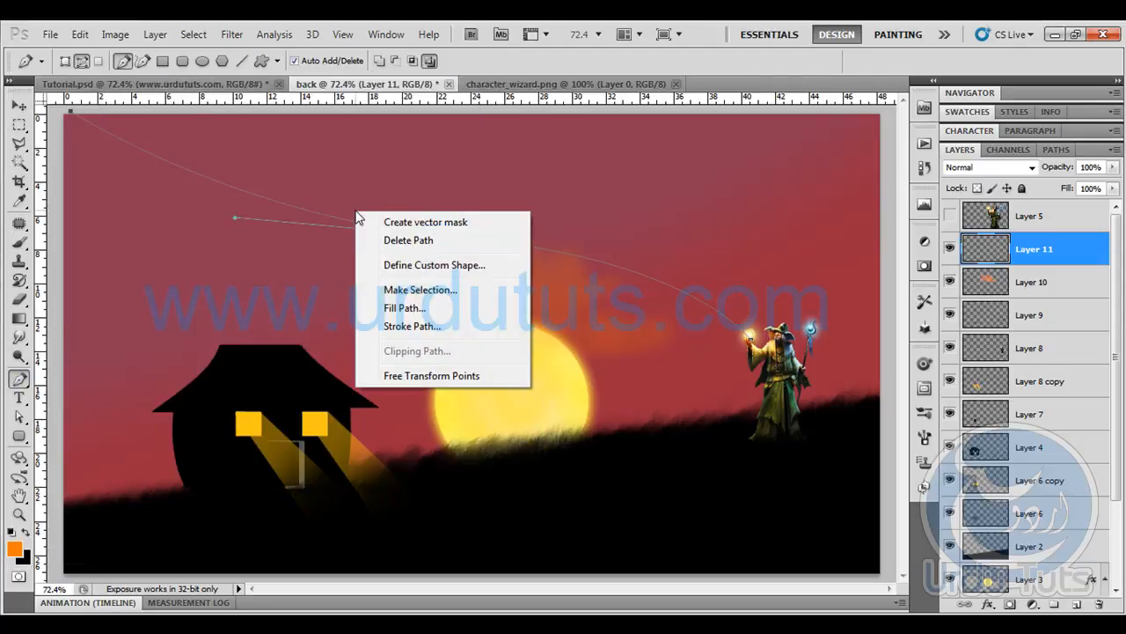
{"action": "left_click", "coordinate": [398, 328]}
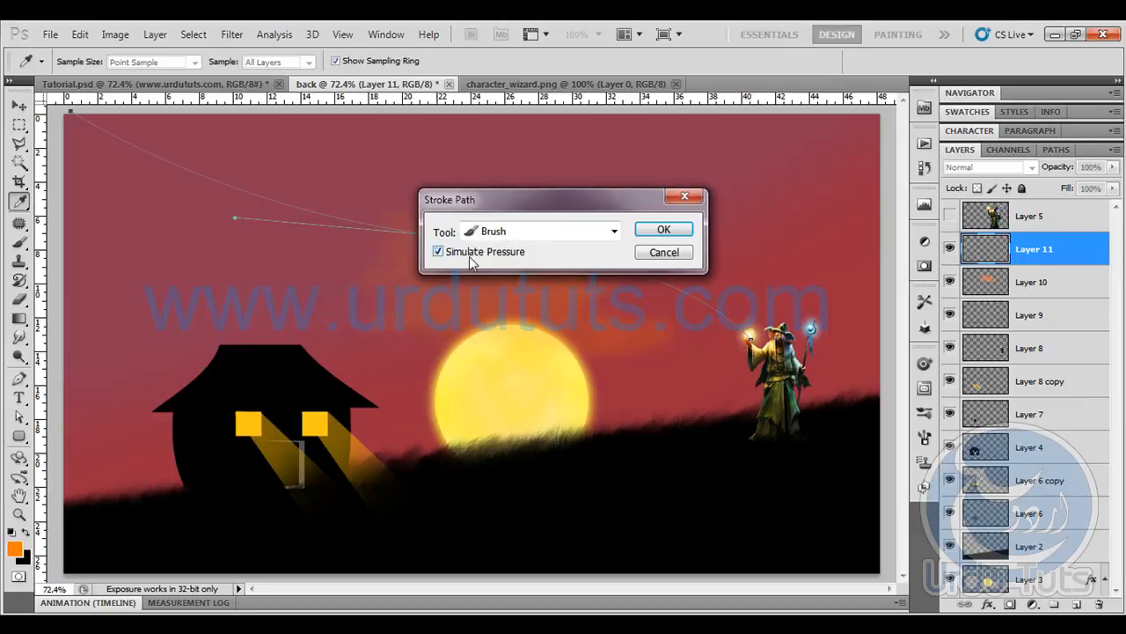
{"action": "left_click", "coordinate": [663, 229]}
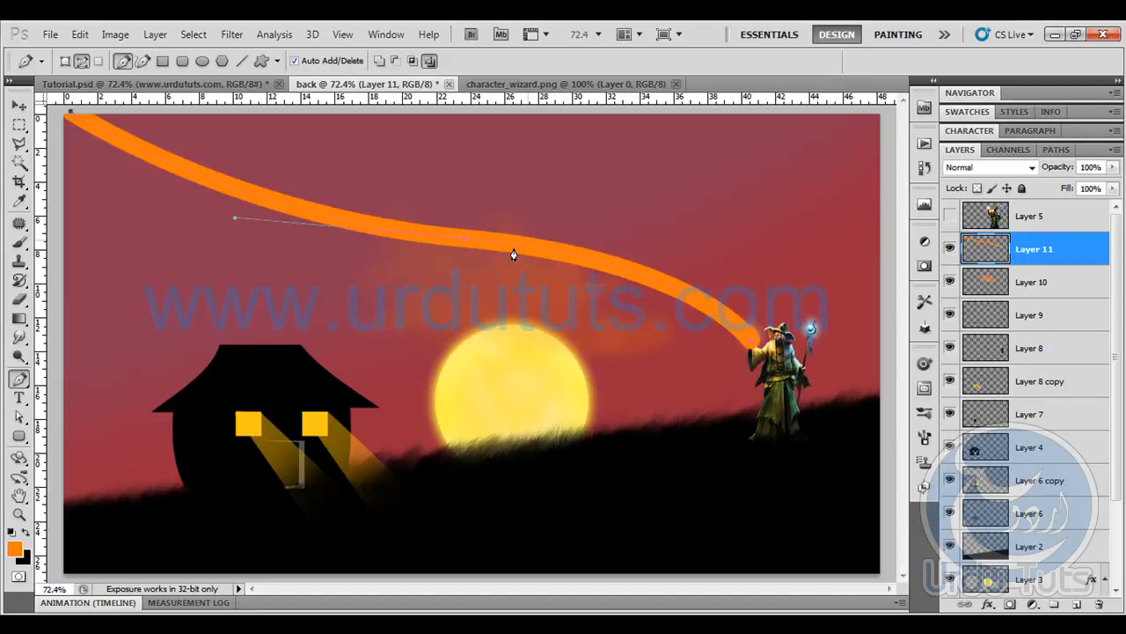
{"action": "key", "text": "ctrl+z"}
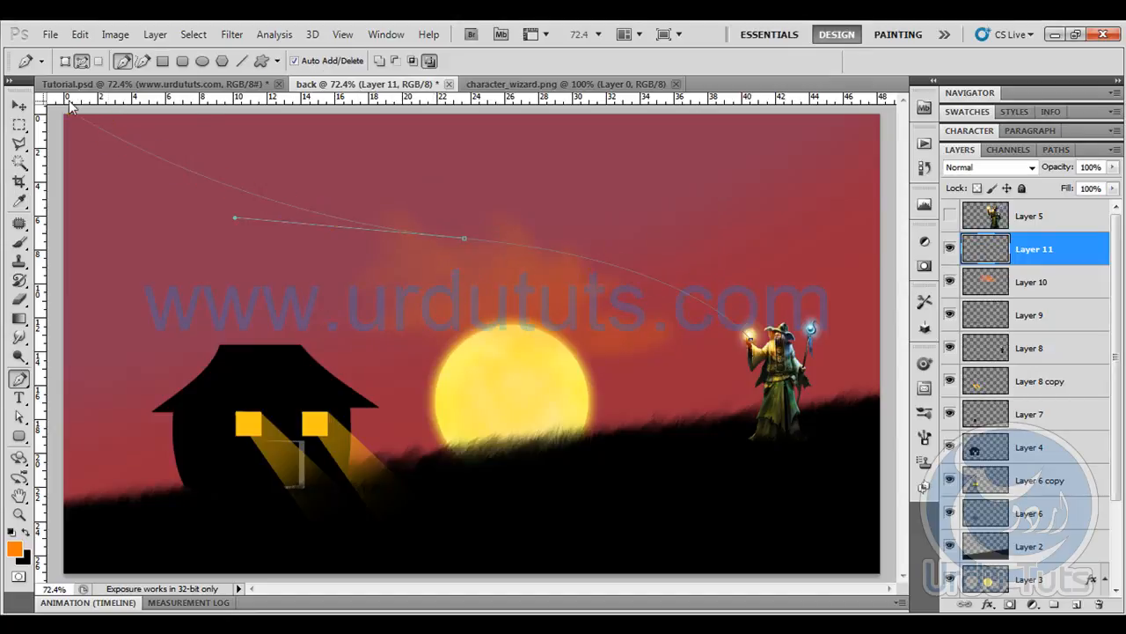
- Switch the Brush tool to the pointed round bristle tip at 30 px
{"action": "left_click", "coordinate": [18, 242]}
{"action": "left_click", "coordinate": [85, 61]}
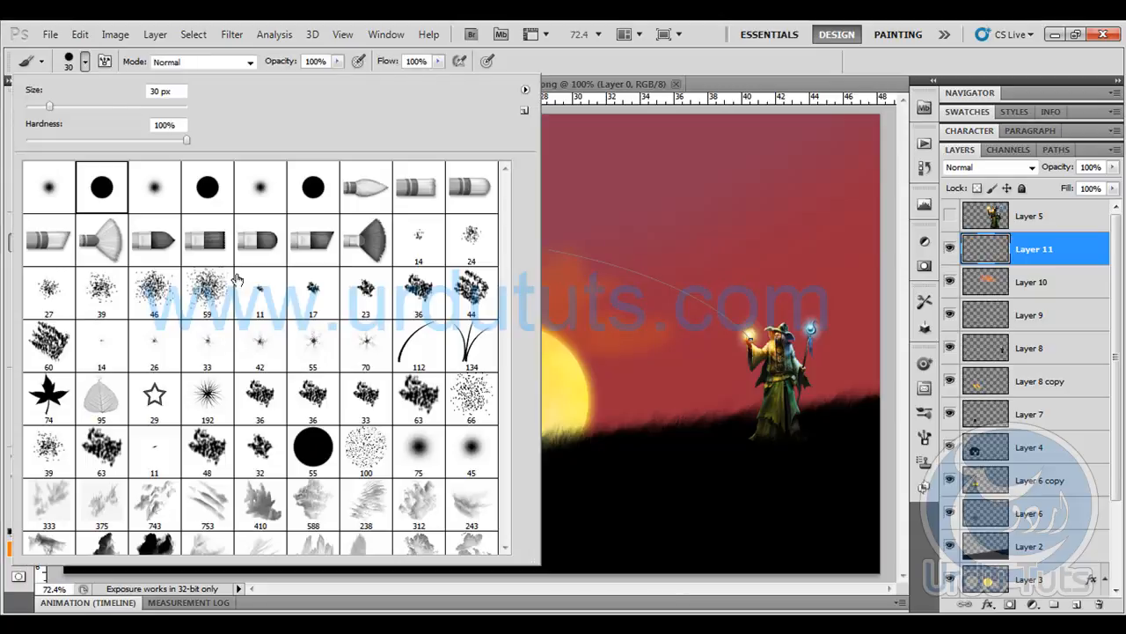
{"action": "left_click", "coordinate": [352, 195]}
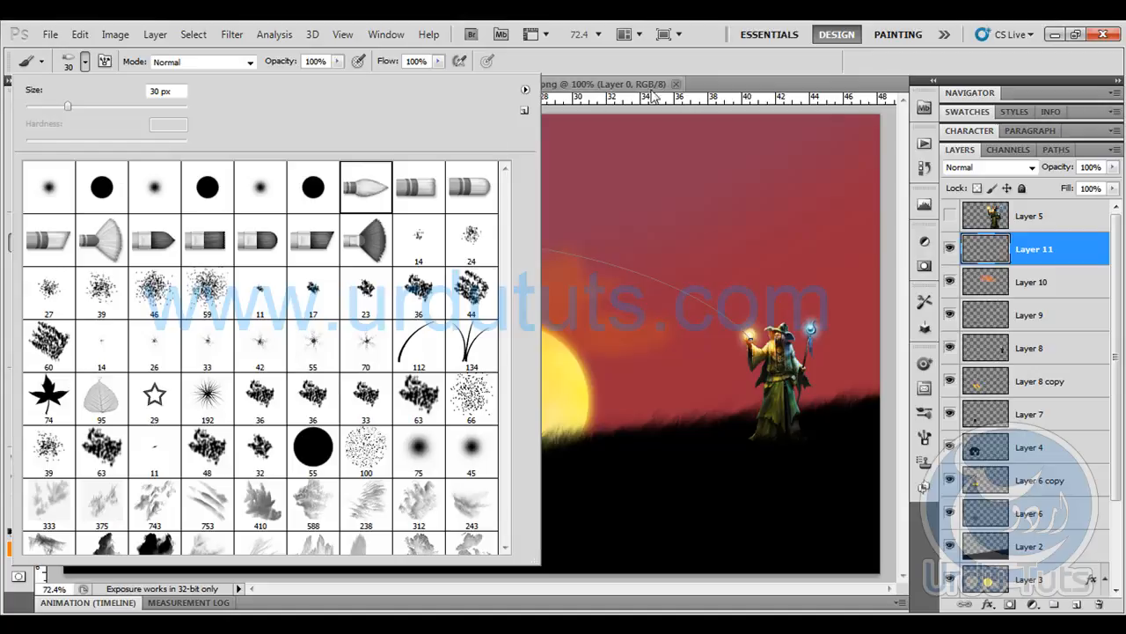
{"action": "left_click", "coordinate": [683, 60]}
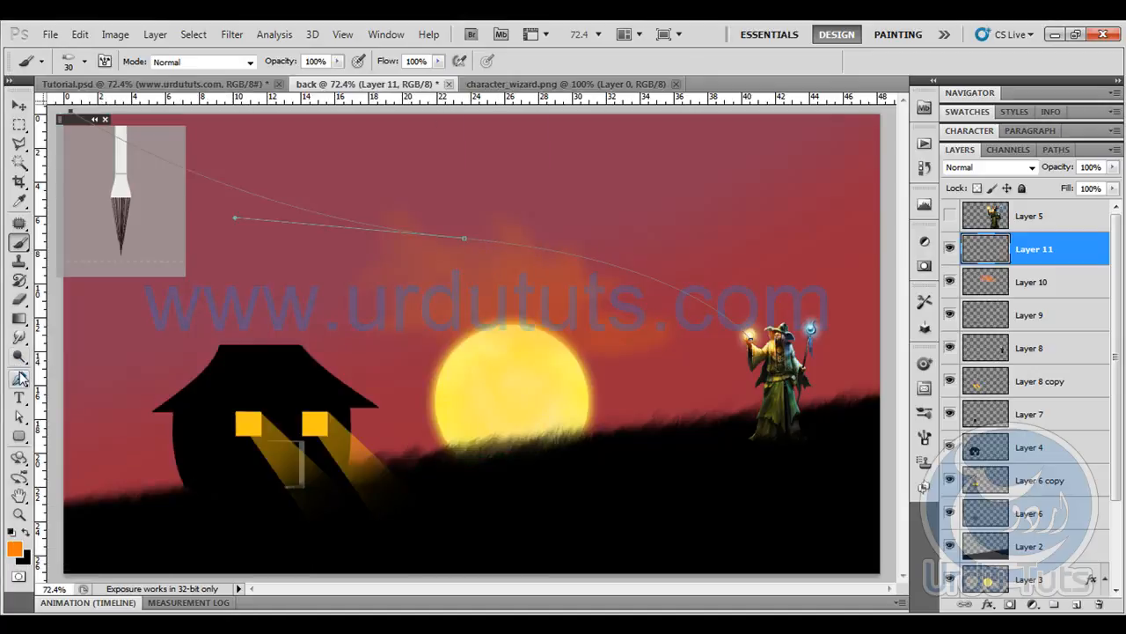
- Stroke the curved path with the bristle brush to paint a tapered orange streak, and delete the path
{"action": "left_click", "coordinate": [19, 378]}
{"action": "right_click", "coordinate": [283, 231]}
{"action": "left_click", "coordinate": [324, 352]}
{"action": "left_click", "coordinate": [661, 228]}
{"action": "right_click", "coordinate": [440, 259]}
{"action": "left_click", "coordinate": [466, 284]}
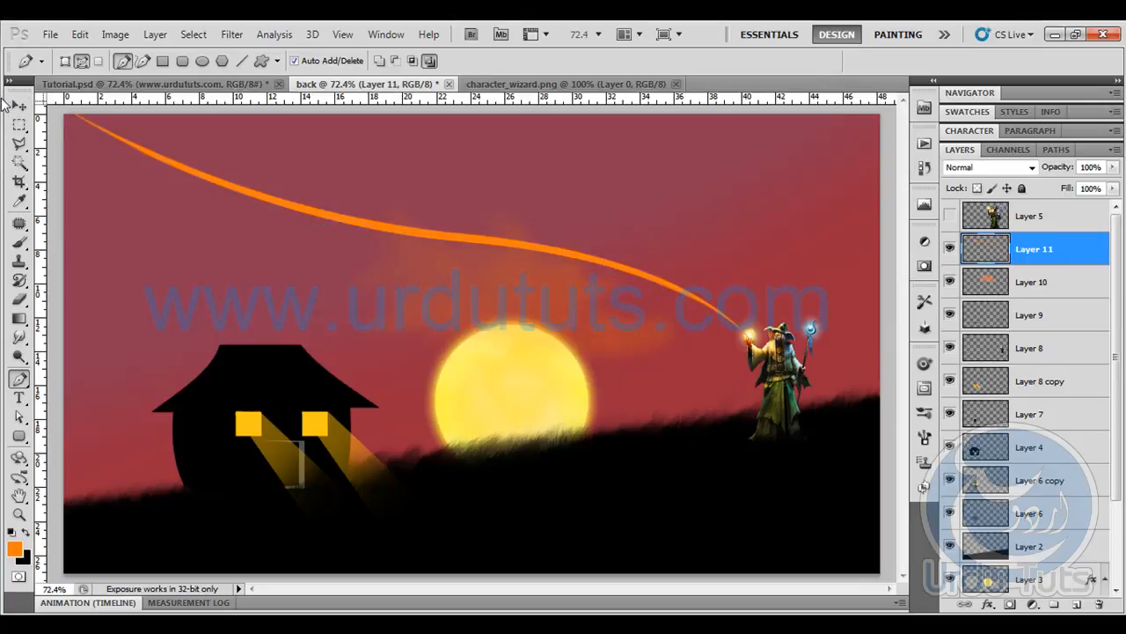
- Add a Color Overlay to the streak layer in bright sky blue, #00c8ff
{"action": "left_click", "coordinate": [988, 606]}
{"action": "left_click", "coordinate": [1012, 531]}
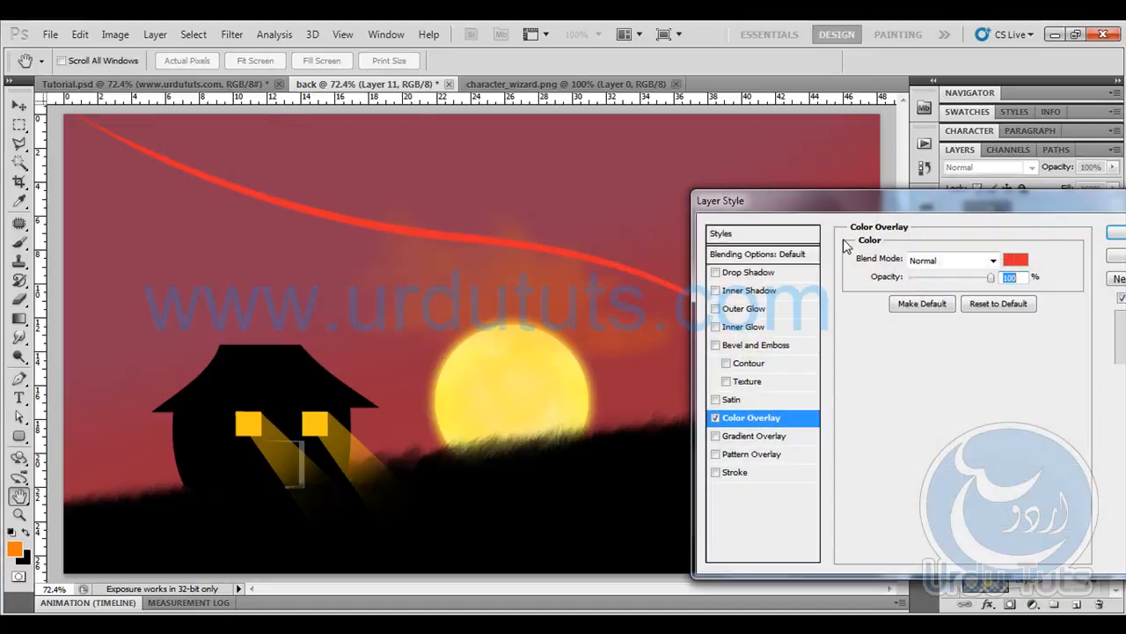
{"action": "left_click_drag", "start_coordinate": [843, 213], "coordinate": [327, 343]}
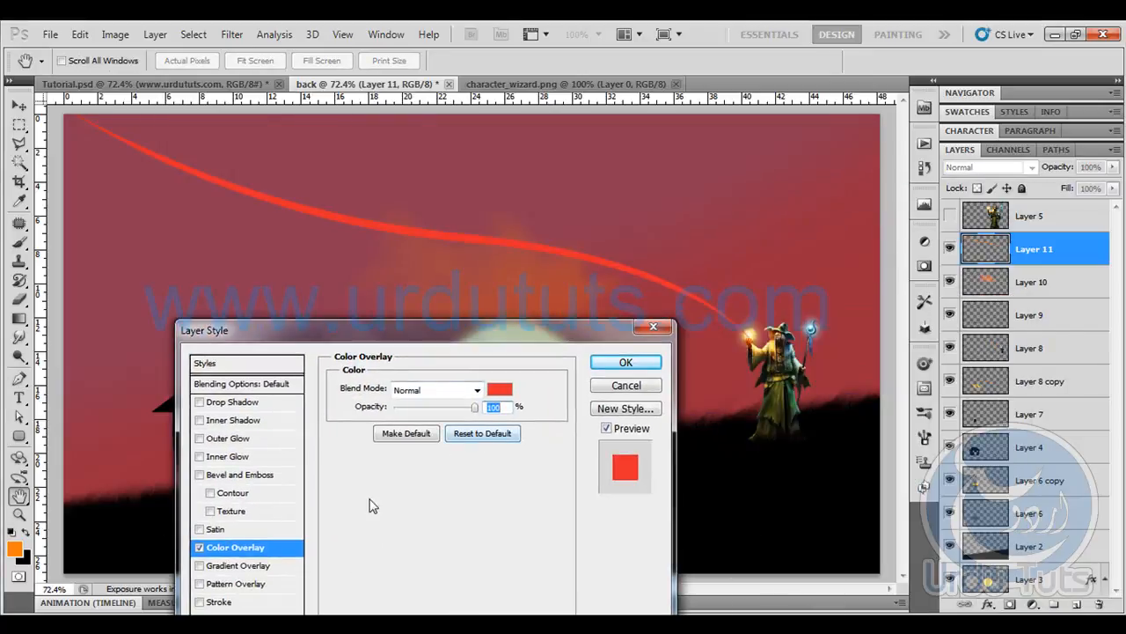
{"action": "left_click", "coordinate": [503, 390]}
{"action": "left_click_drag", "start_coordinate": [835, 144], "coordinate": [994, 148]}
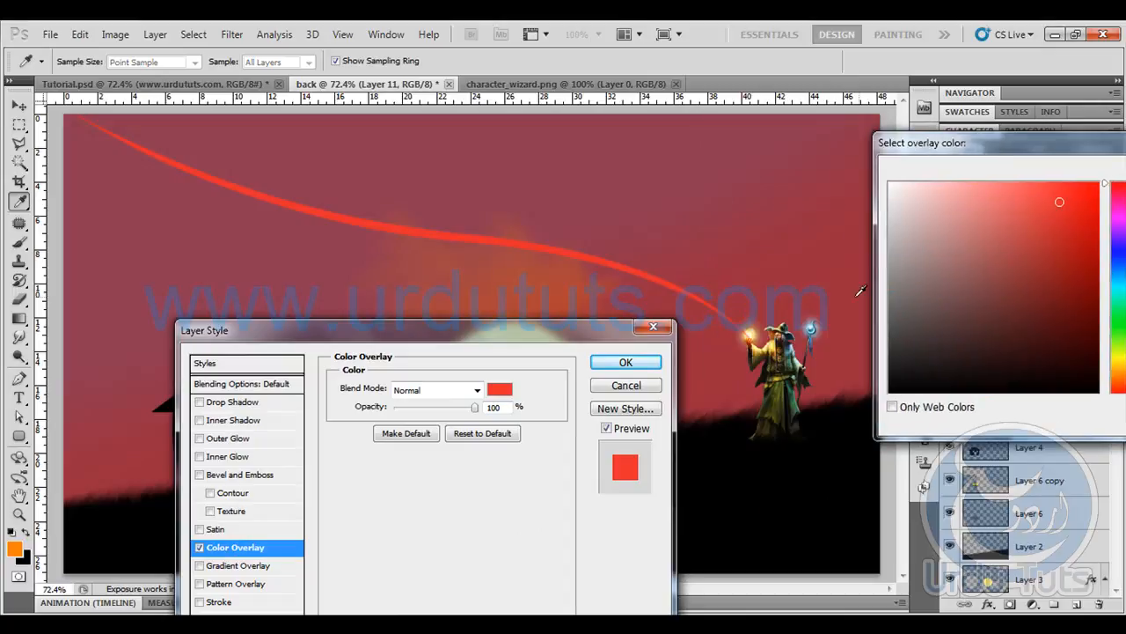
{"action": "left_click", "coordinate": [812, 328]}
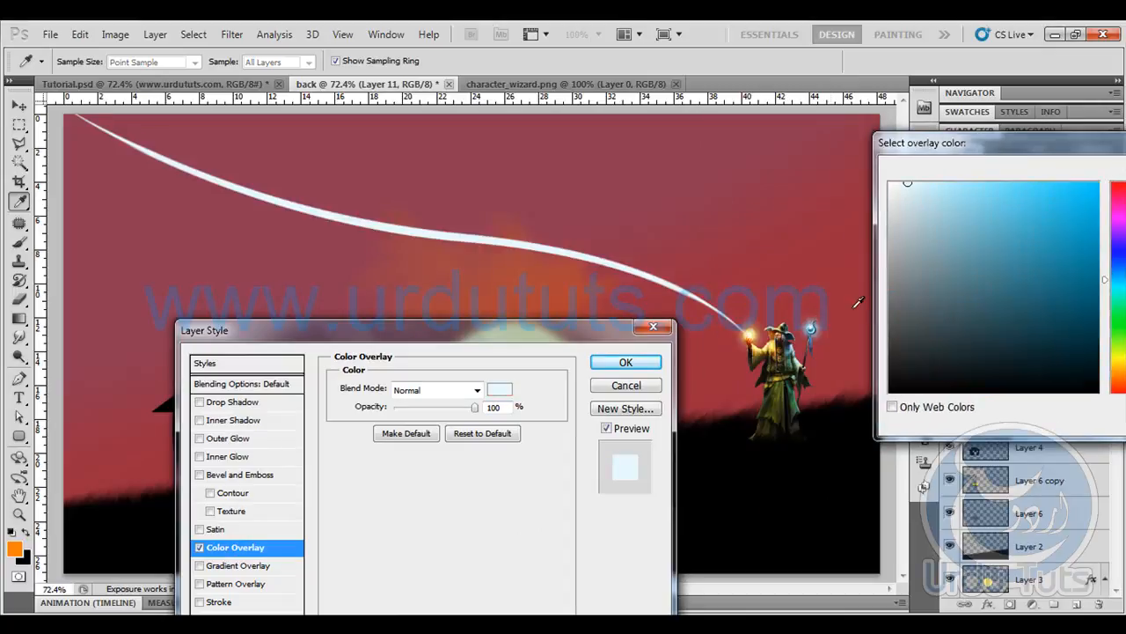
{"action": "left_click", "coordinate": [1037, 230]}
{"action": "left_click_drag", "start_coordinate": [1051, 145], "coordinate": [671, 158]}
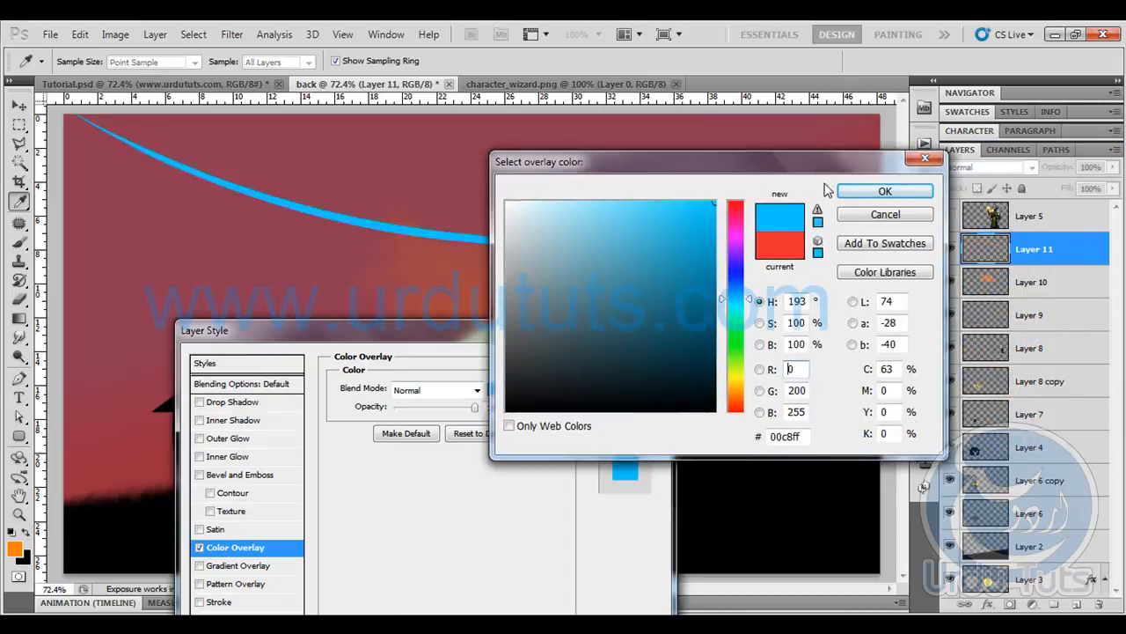
{"action": "left_click", "coordinate": [880, 190]}
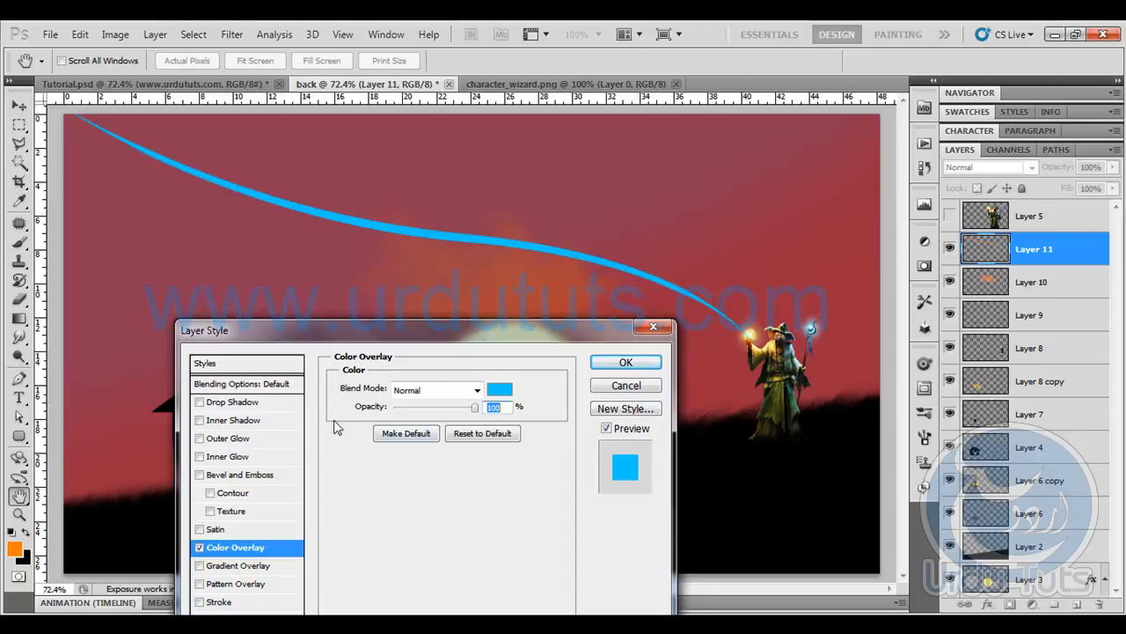
{"action": "left_click", "coordinate": [233, 403]}
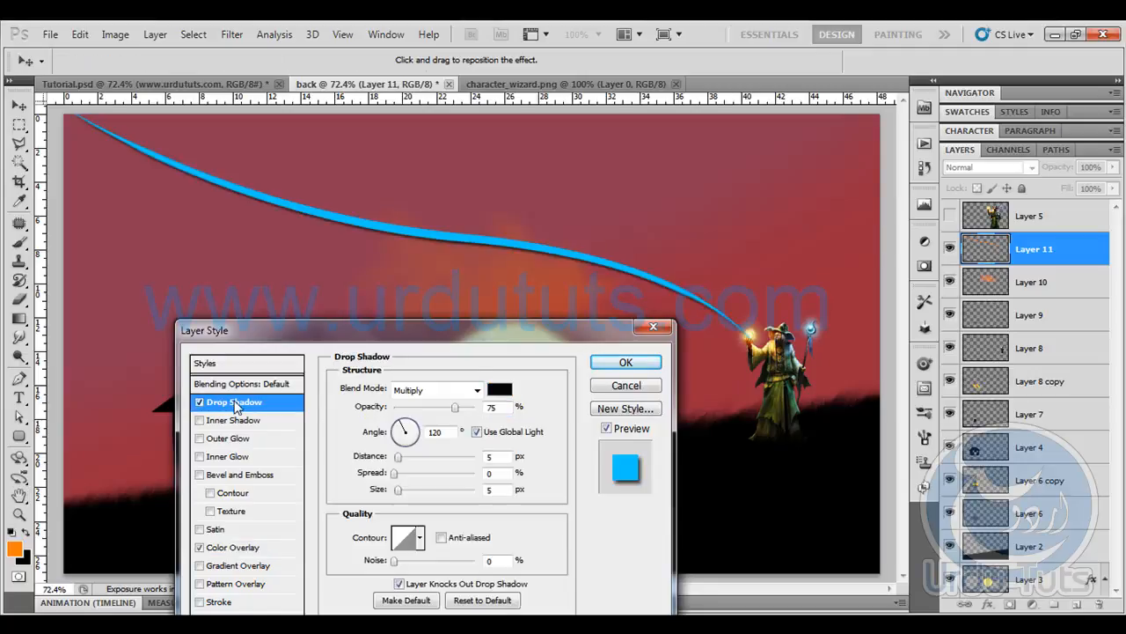
{"action": "left_click", "coordinate": [232, 550]}
{"action": "left_click", "coordinate": [199, 402]}
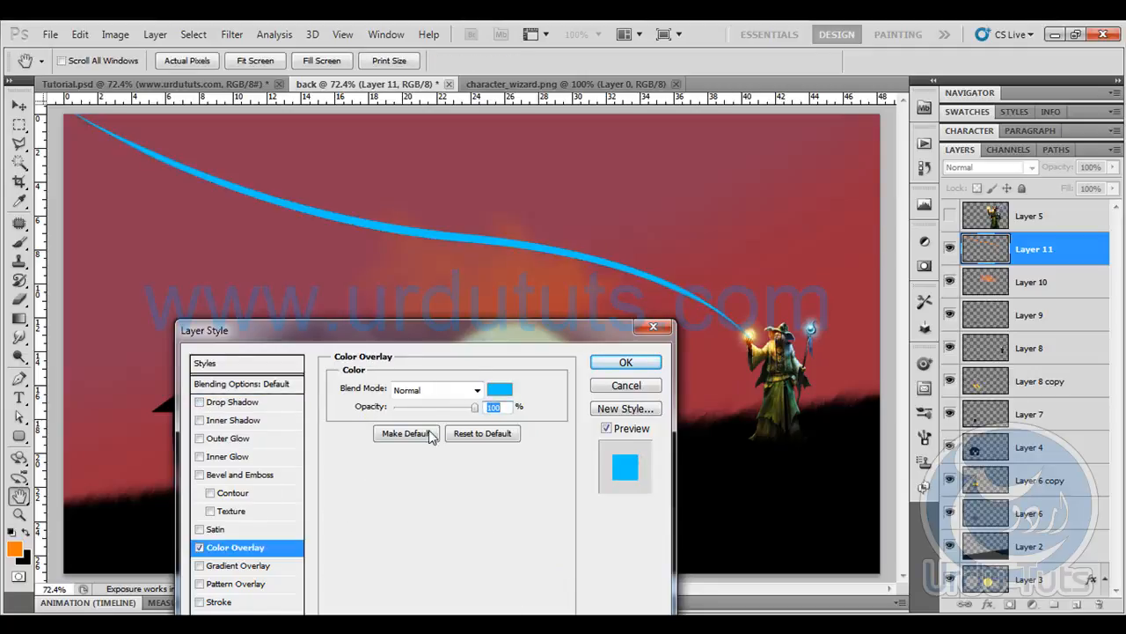
- Apply the Color Overlay at 100% opacity and lower the streak layer's opacity to 15%
{"action": "mouse_move", "coordinate": [450, 412]}
{"action": "left_mouse_down"}
{"action": "mouse_move", "coordinate": [356, 414]}
{"action": "mouse_move", "coordinate": [473, 409]}
{"action": "left_mouse_up"}
{"action": "left_click", "coordinate": [623, 362]}
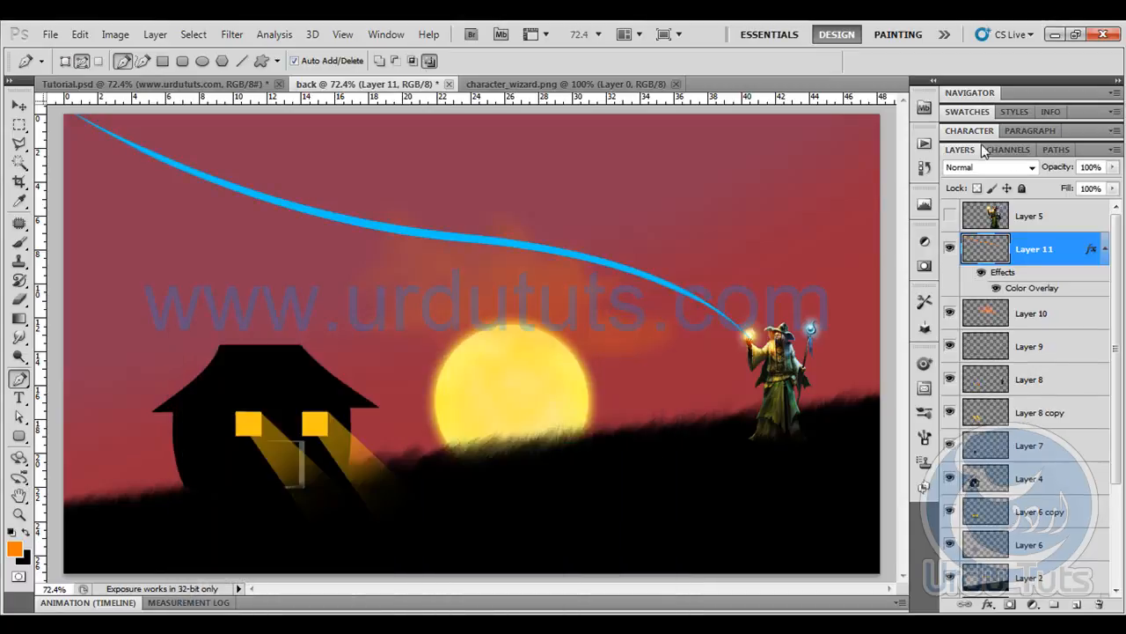
{"action": "left_click_drag", "start_coordinate": [1051, 169], "coordinate": [987, 176]}
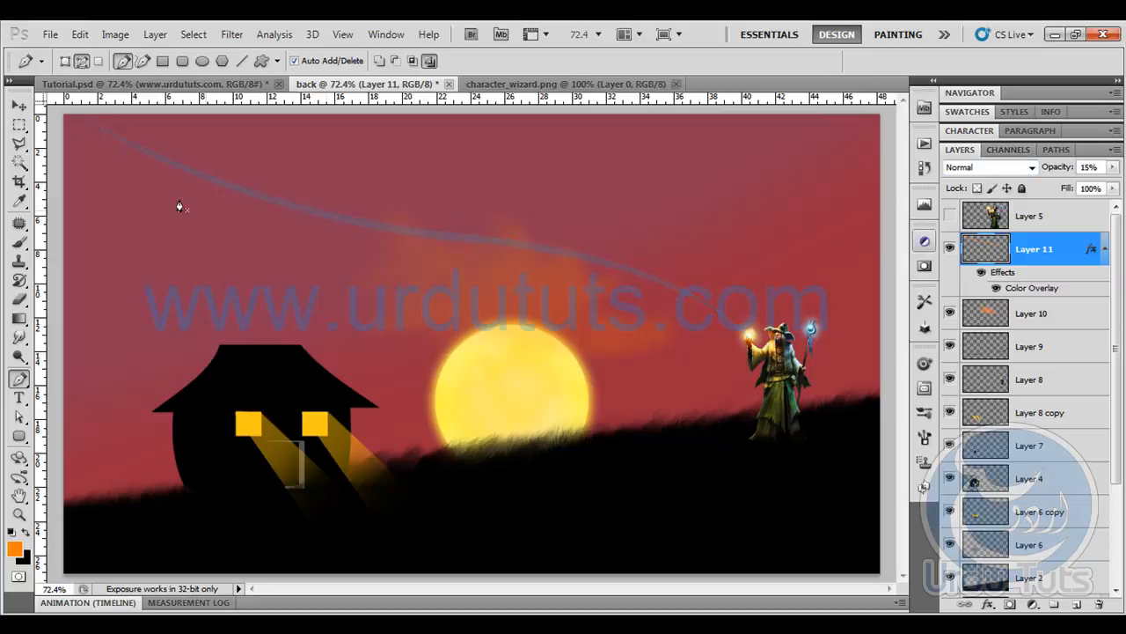
- Duplicate the blue streak layer and nudge the copy slightly downward
{"action": "key", "text": "v"}
{"action": "key", "text": "ctrl+j"}
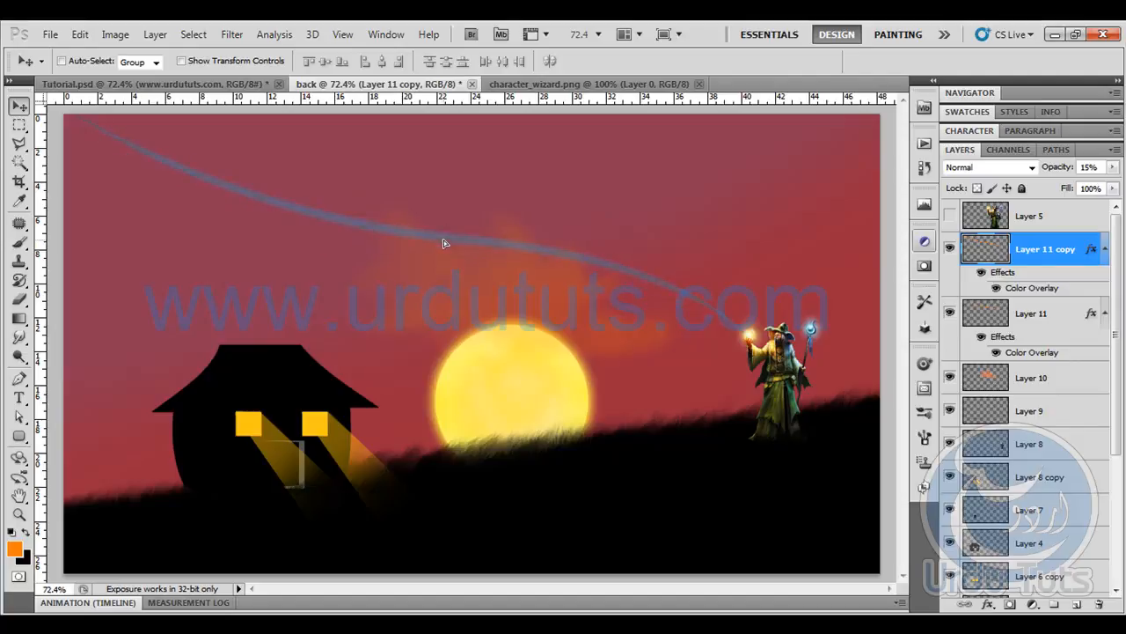
{"action": "key", "text": "shift+Down"}
- Distort the copied streak by raising its lower-right corner to the wizard's glowing hand, a vertical skew of about -1.06°
{"action": "key", "text": "ctrl+t"}
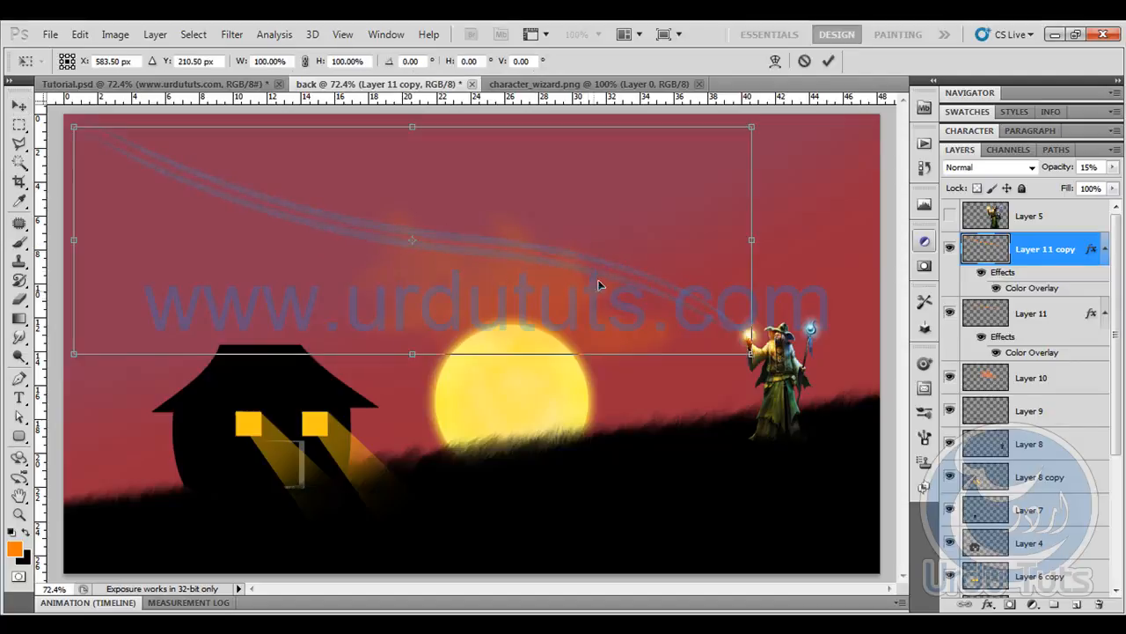
{"action": "right_click", "coordinate": [601, 273]}
{"action": "left_click", "coordinate": [638, 362]}
{"action": "left_click_drag", "start_coordinate": [750, 354], "coordinate": [755, 341]}
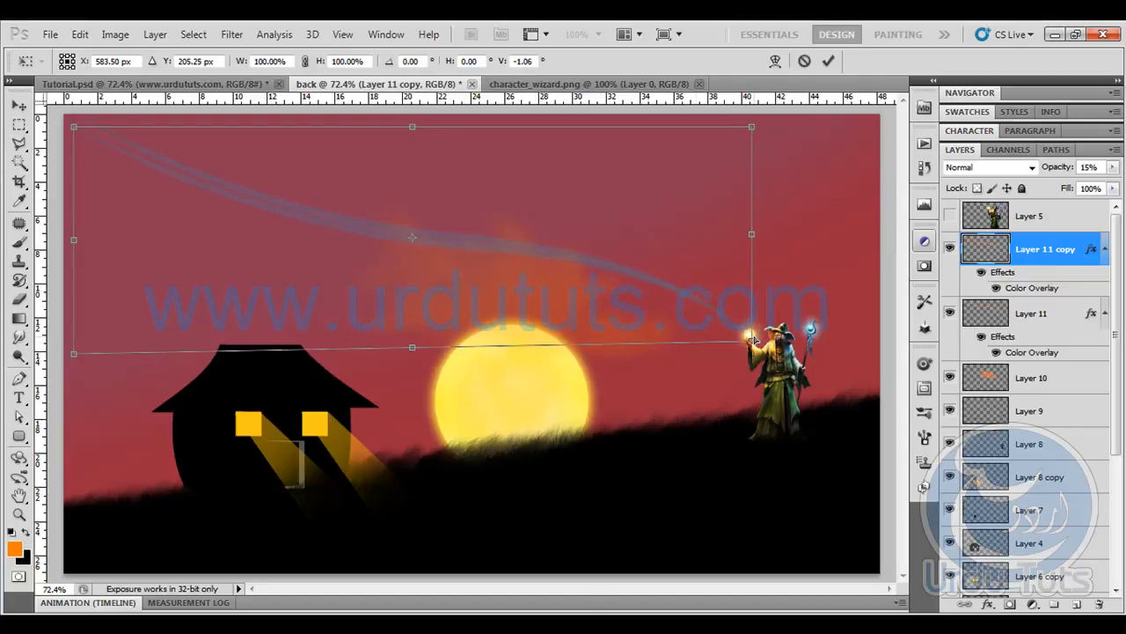
{"action": "key", "text": "Return"}
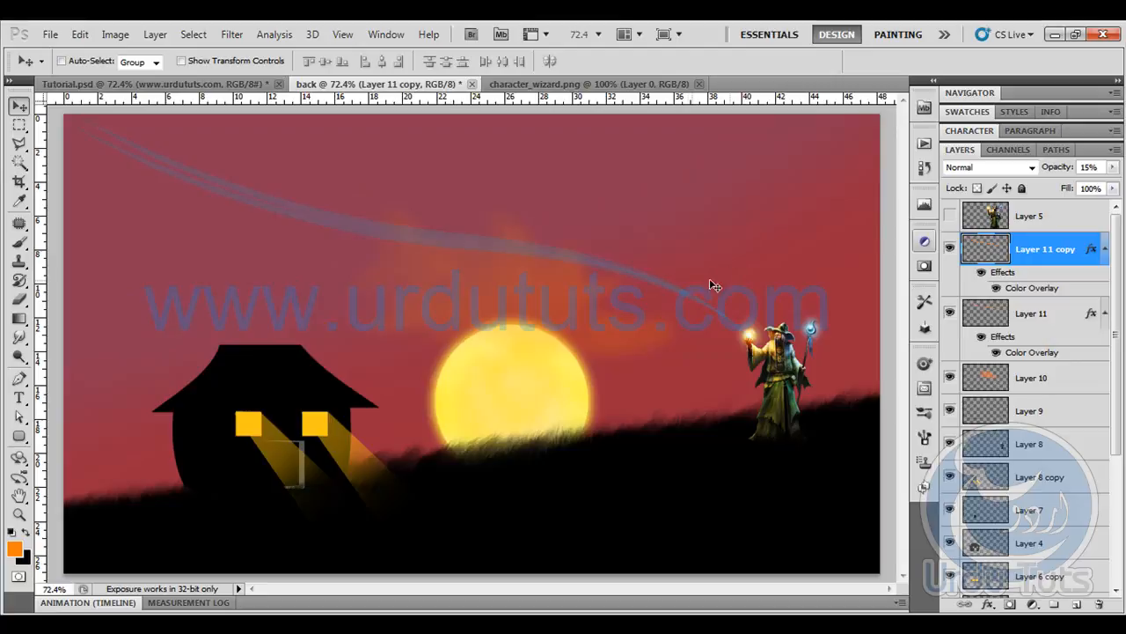
- Stretch the copied streak from its upper-left corner past the canvas edge so the two trails spread apart
{"action": "key", "text": "ctrl+t"}
{"action": "left_click_drag", "start_coordinate": [74, 127], "coordinate": [39, 107]}
{"action": "key", "text": "Return"}
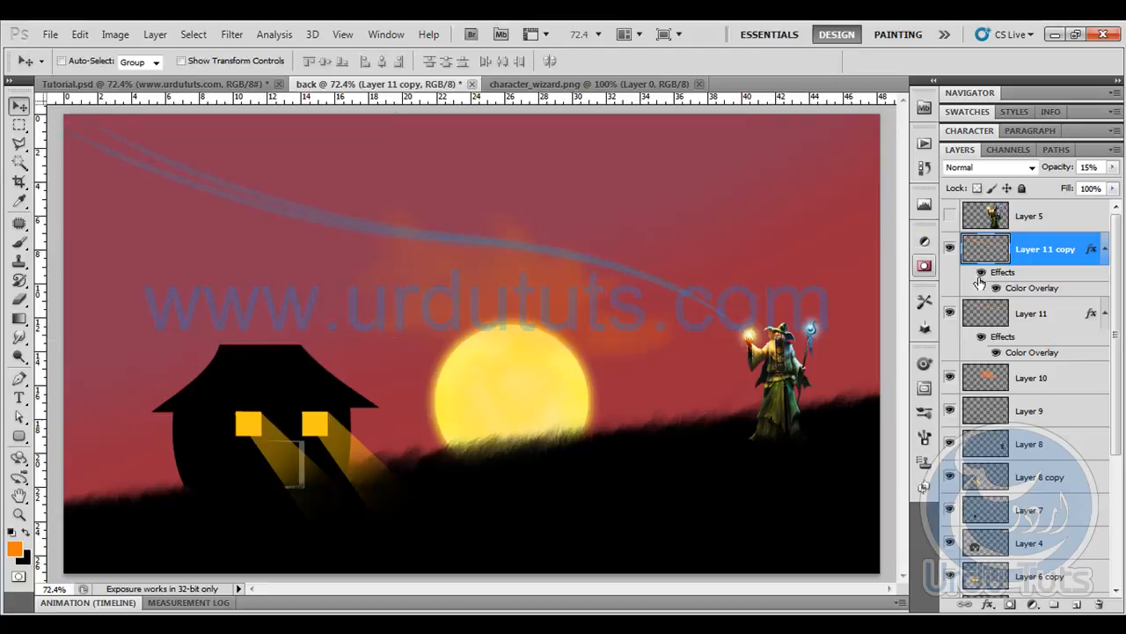
- Change the copied streak's Color Overlay to yellow, ffe400
{"action": "double_click", "coordinate": [1031, 290]}
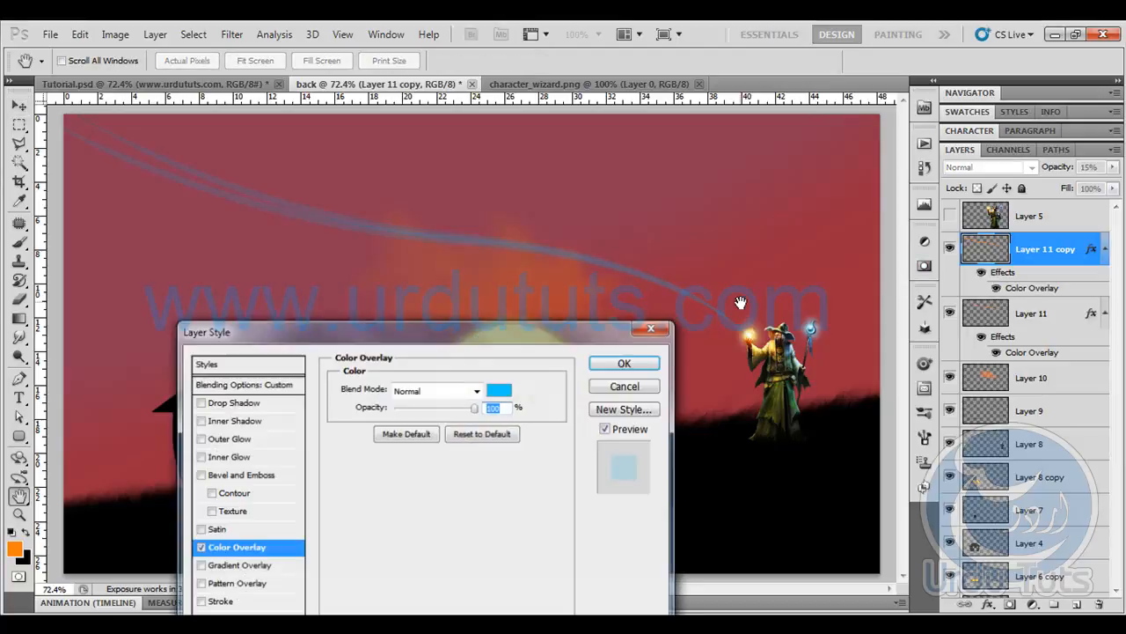
{"action": "left_click", "coordinate": [498, 390]}
{"action": "left_click_drag", "start_coordinate": [746, 175], "coordinate": [482, 167]}
{"action": "left_click", "coordinate": [472, 373]}
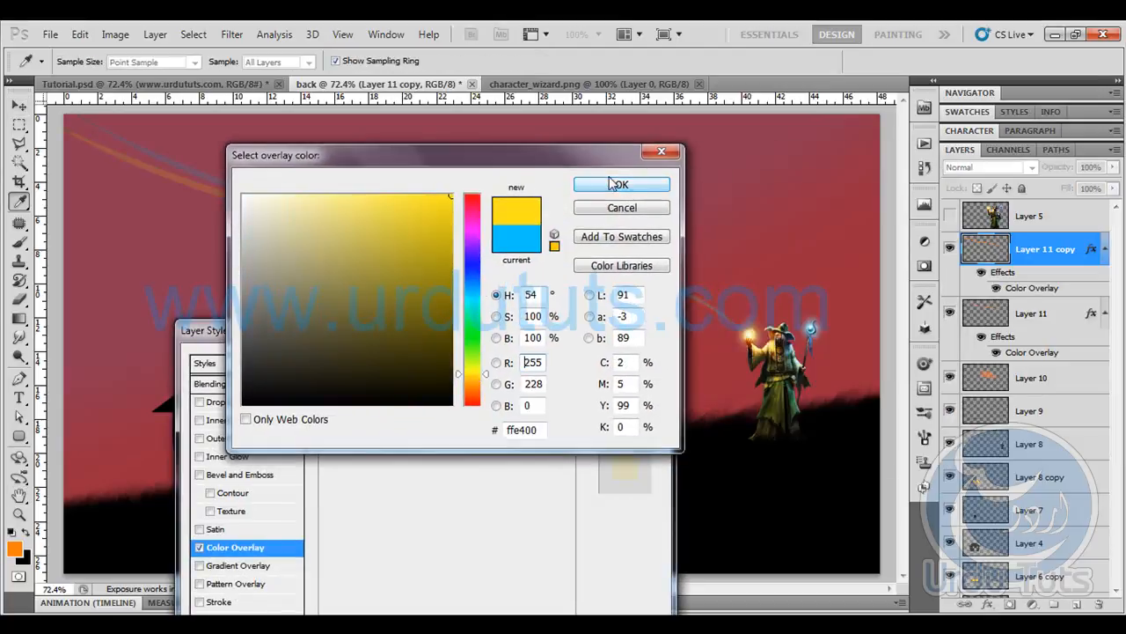
{"action": "left_click", "coordinate": [609, 184]}
{"action": "left_click", "coordinate": [616, 360]}
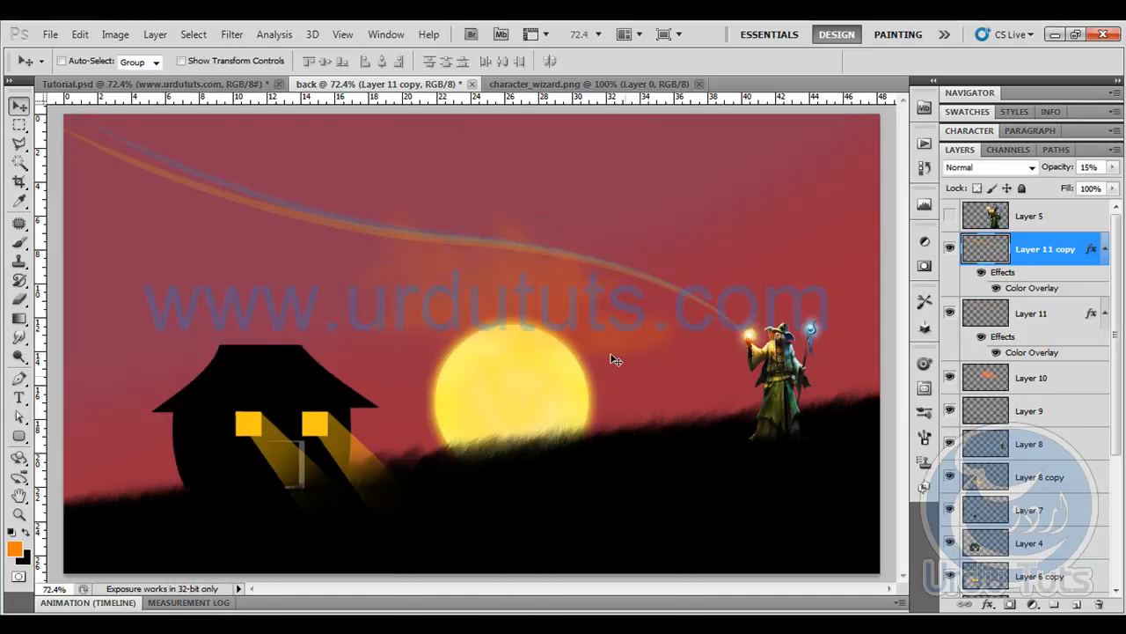
- Select a 6 px brush, add a new layer above the streak copy, and reset the foreground colour to black
{"action": "left_click", "coordinate": [202, 83]}
{"action": "left_click", "coordinate": [415, 84]}
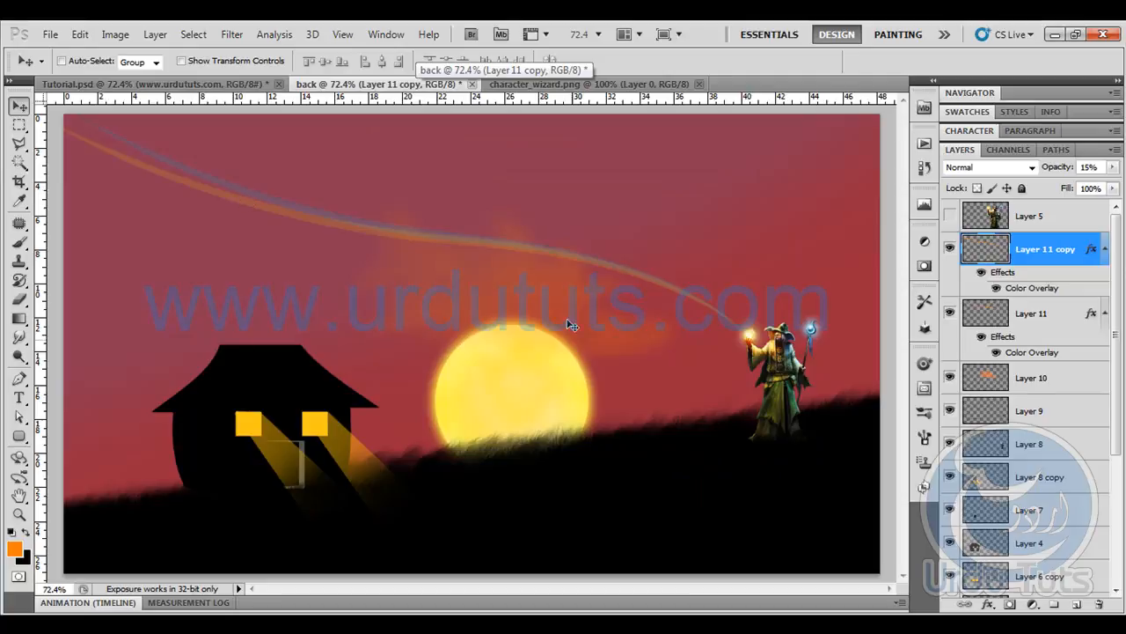
{"action": "left_click", "coordinate": [173, 85]}
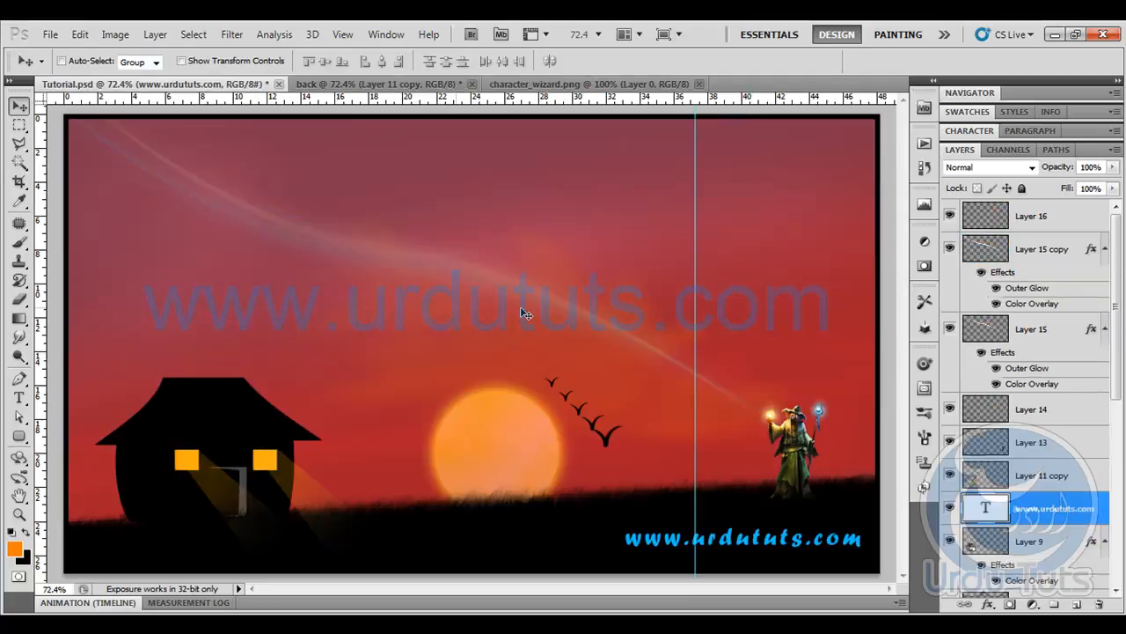
{"action": "left_click", "coordinate": [380, 84]}
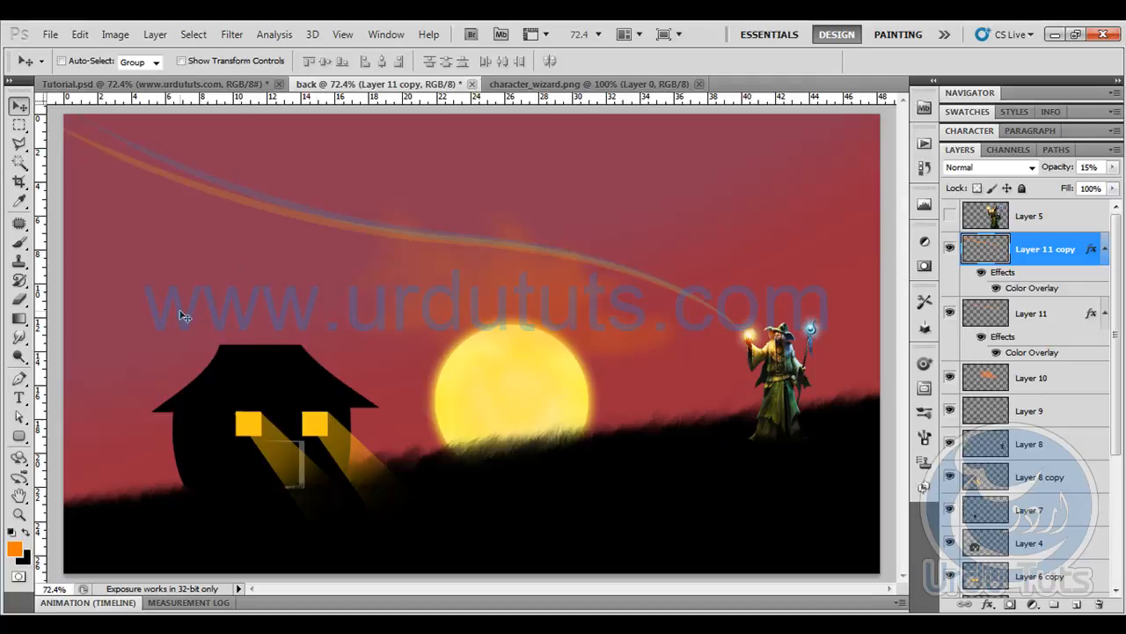
{"action": "left_click", "coordinate": [19, 242]}
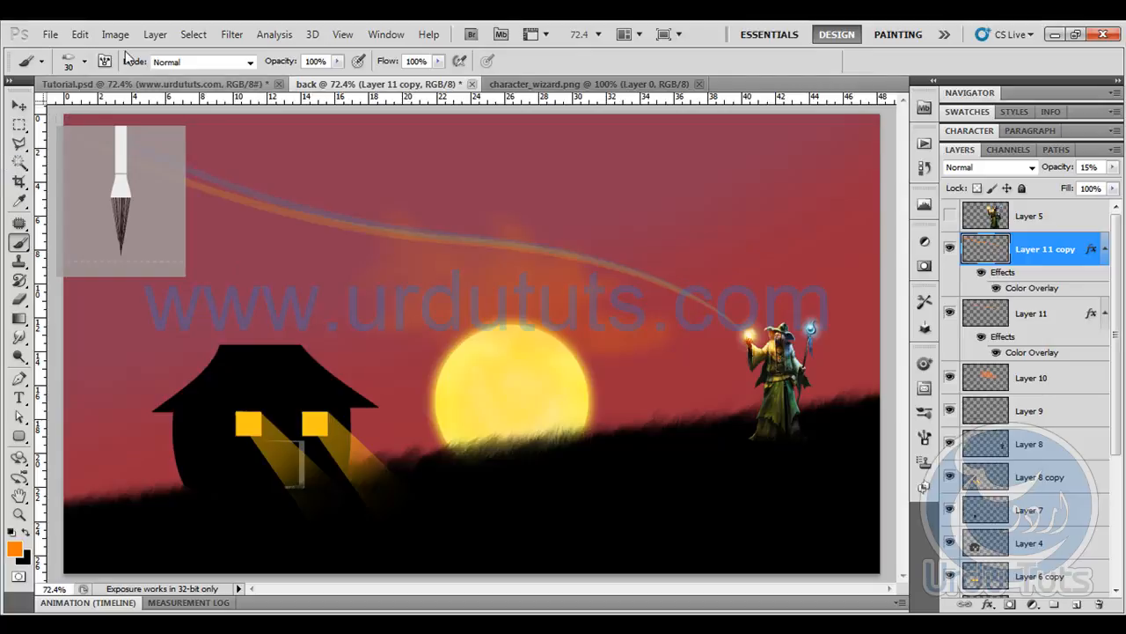
{"action": "left_click", "coordinate": [85, 61]}
{"action": "left_click", "coordinate": [102, 186]}
{"action": "key", "text": "Return"}
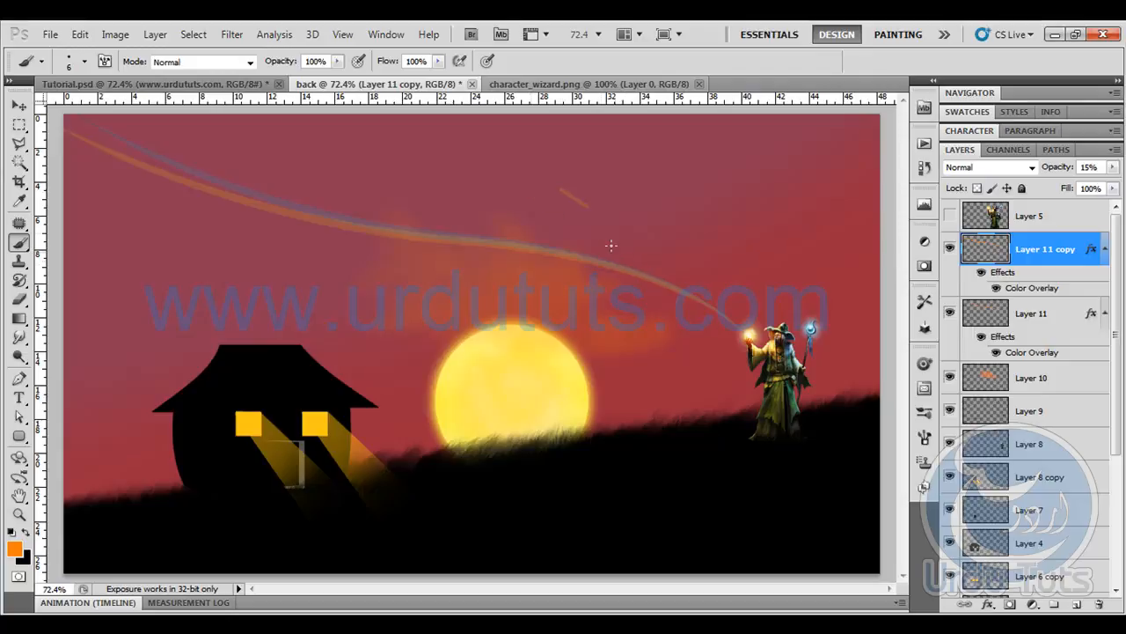
{"action": "left_click", "coordinate": [1076, 605]}
{"action": "key", "text": "d"}
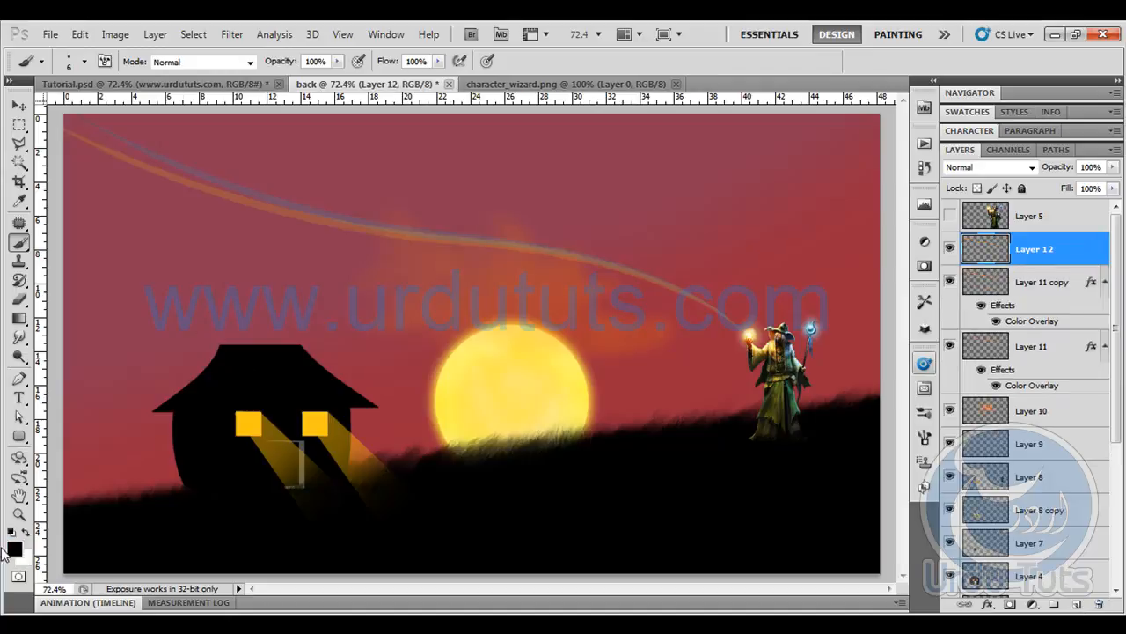
- Draw a small curved V-shaped bird path in the sky above the sun with the Pen tool
{"action": "left_click", "coordinate": [20, 378]}
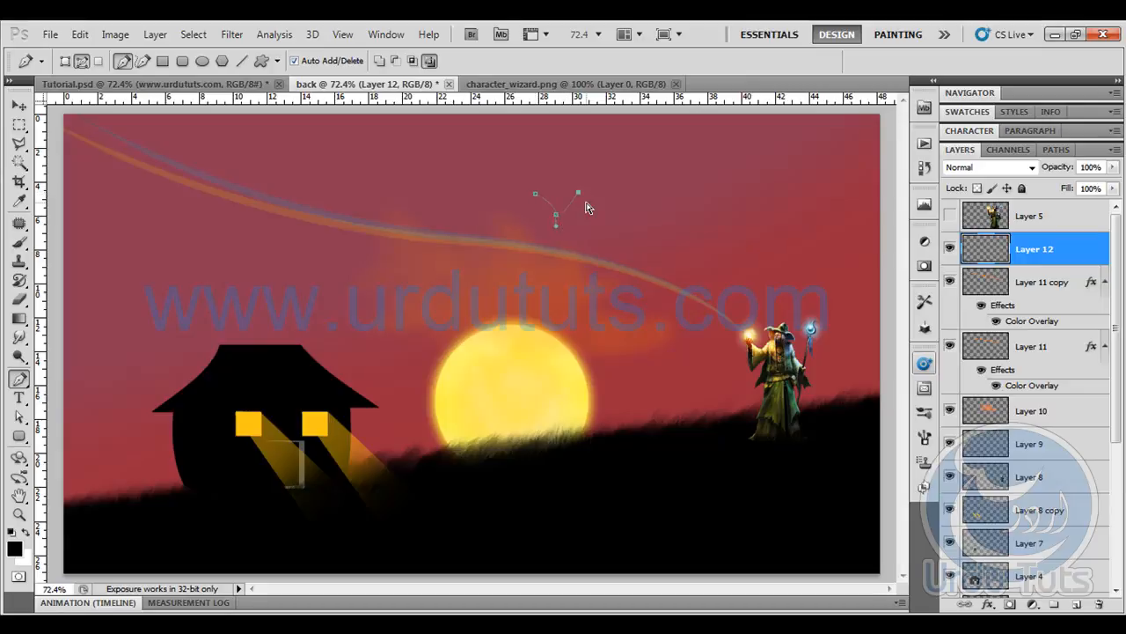
{"action": "left_click_drag", "start_coordinate": [574, 195], "coordinate": [585, 195]}
- Try stroking the bird path with the Brush and Simulate Pressure enabled
{"action": "right_click", "coordinate": [484, 205]}
{"action": "left_click", "coordinate": [530, 324]}
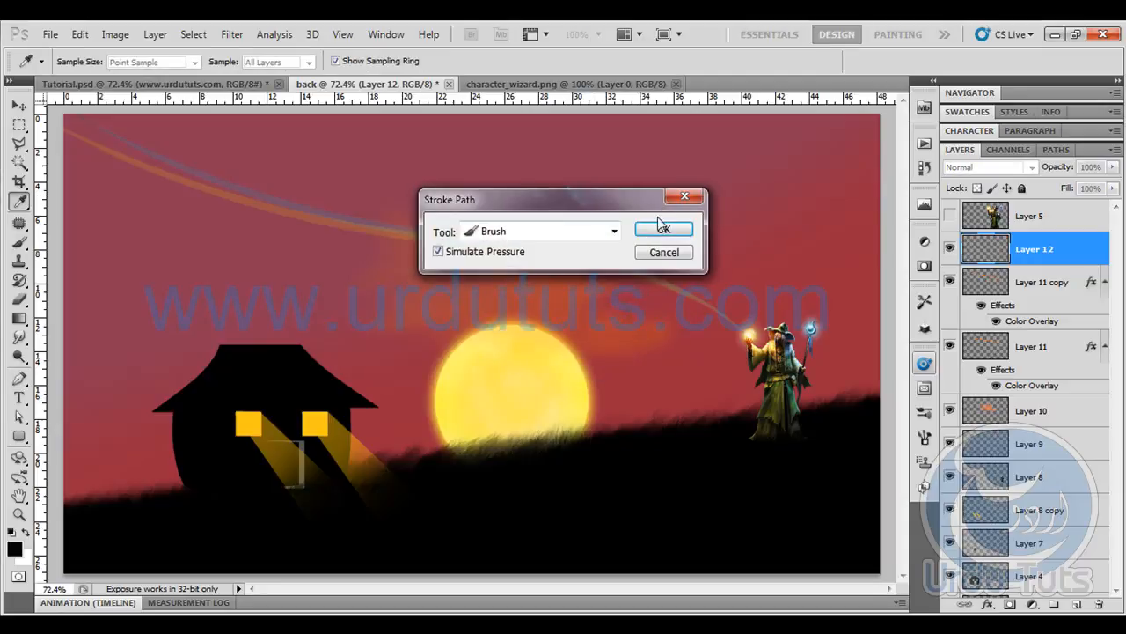
{"action": "left_click", "coordinate": [663, 228]}
{"action": "right_click", "coordinate": [477, 190]}
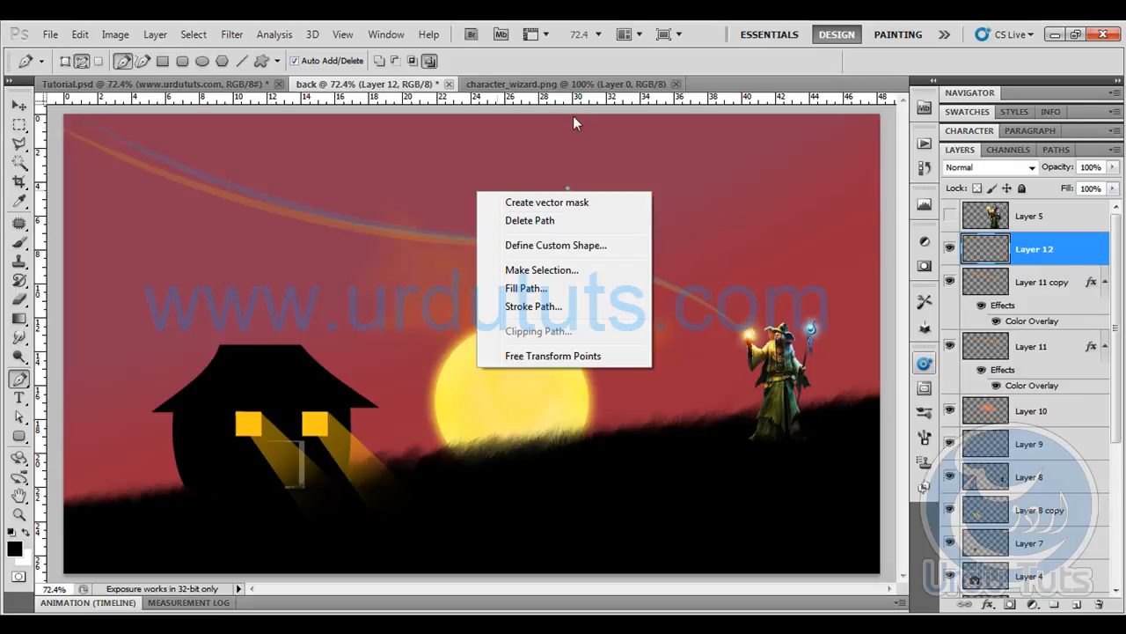
{"action": "left_click", "coordinate": [603, 60]}
{"action": "key", "text": "ctrl+z"}
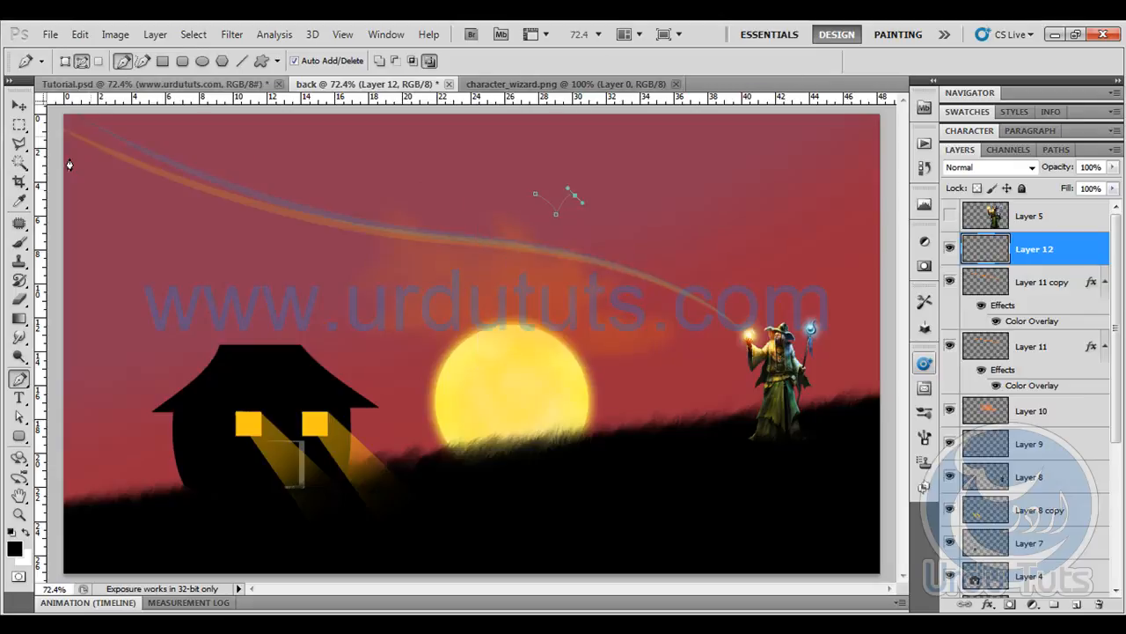
- Switch the Brush to a pointed bristle tip at size 6
{"action": "left_click", "coordinate": [20, 242]}
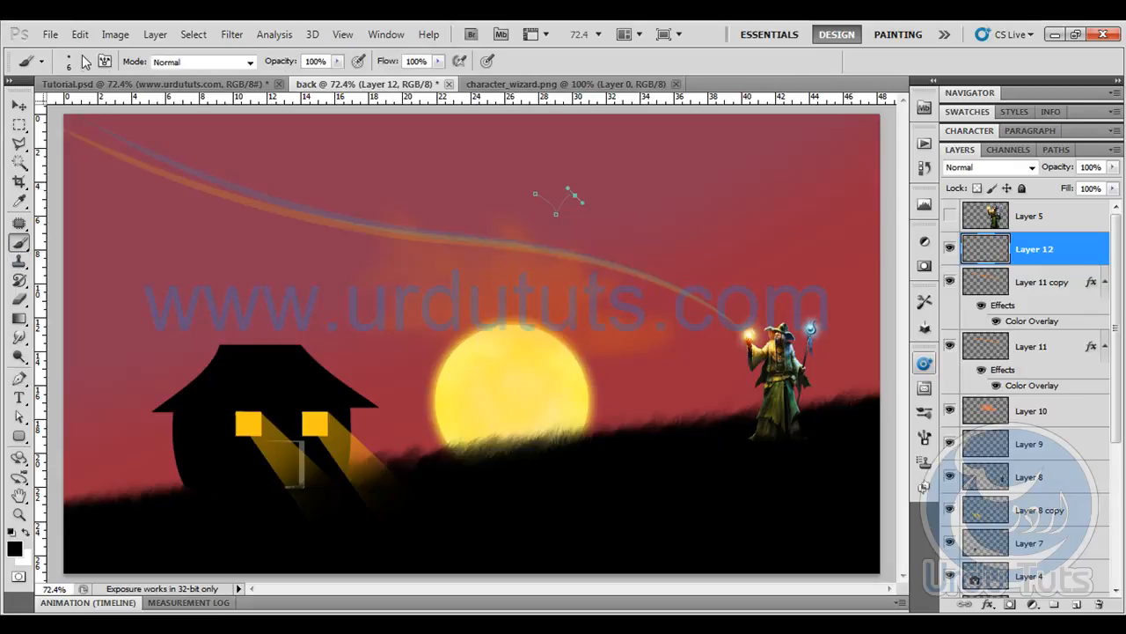
{"action": "left_click", "coordinate": [83, 62]}
{"action": "left_click", "coordinate": [362, 200]}
{"action": "left_click", "coordinate": [695, 60]}
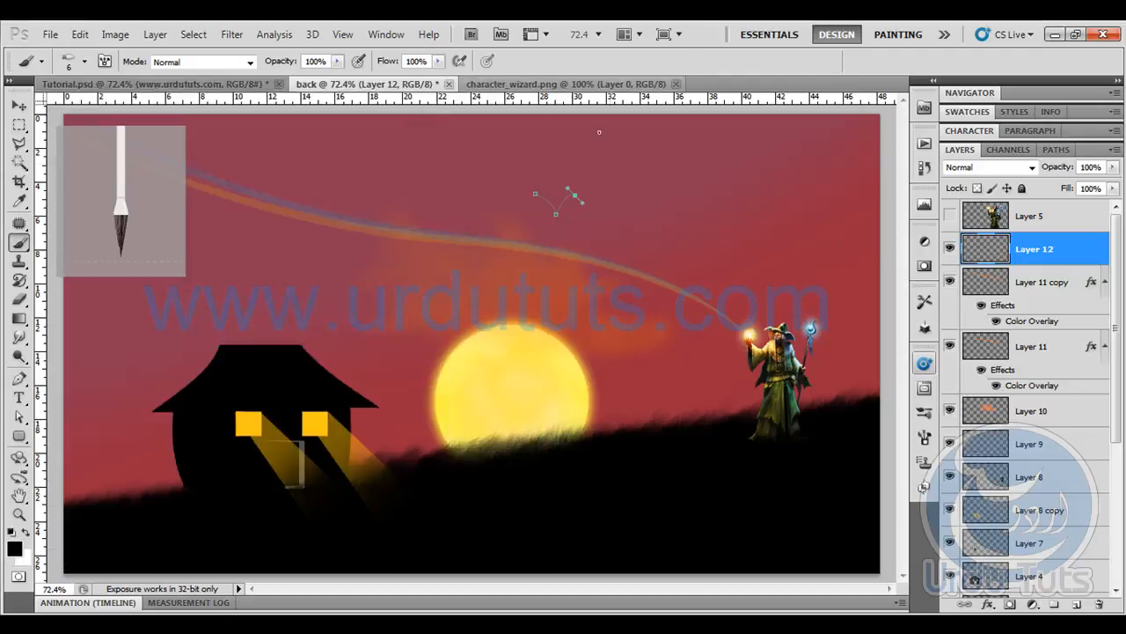
- Stroke the V-shaped bird path with the Brush and delete the path
{"action": "left_click", "coordinate": [20, 378]}
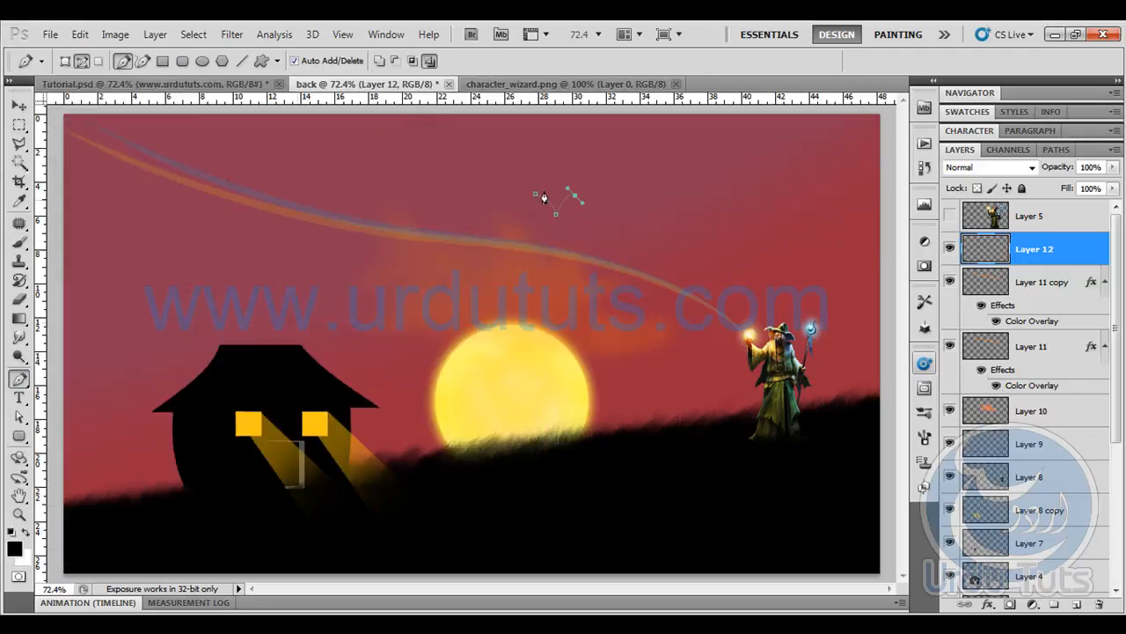
{"action": "right_click", "coordinate": [545, 190]}
{"action": "left_click", "coordinate": [633, 305]}
{"action": "left_click", "coordinate": [664, 230]}
{"action": "right_click", "coordinate": [491, 183]}
{"action": "left_click", "coordinate": [519, 206]}
- Flip the bird horizontally and move it down beside the sun's upper-right edge
{"action": "left_click", "coordinate": [19, 104]}
{"action": "left_click_drag", "start_coordinate": [557, 207], "coordinate": [559, 317]}
{"action": "key", "text": "ctrl+t"}
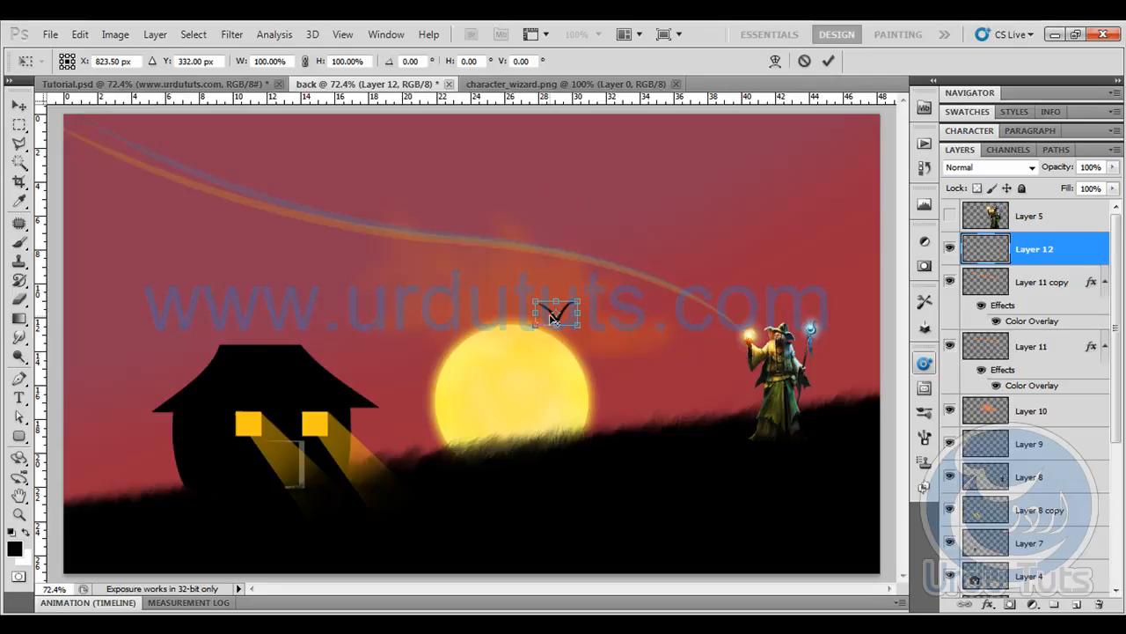
{"action": "right_click", "coordinate": [552, 318]}
{"action": "left_click", "coordinate": [641, 543]}
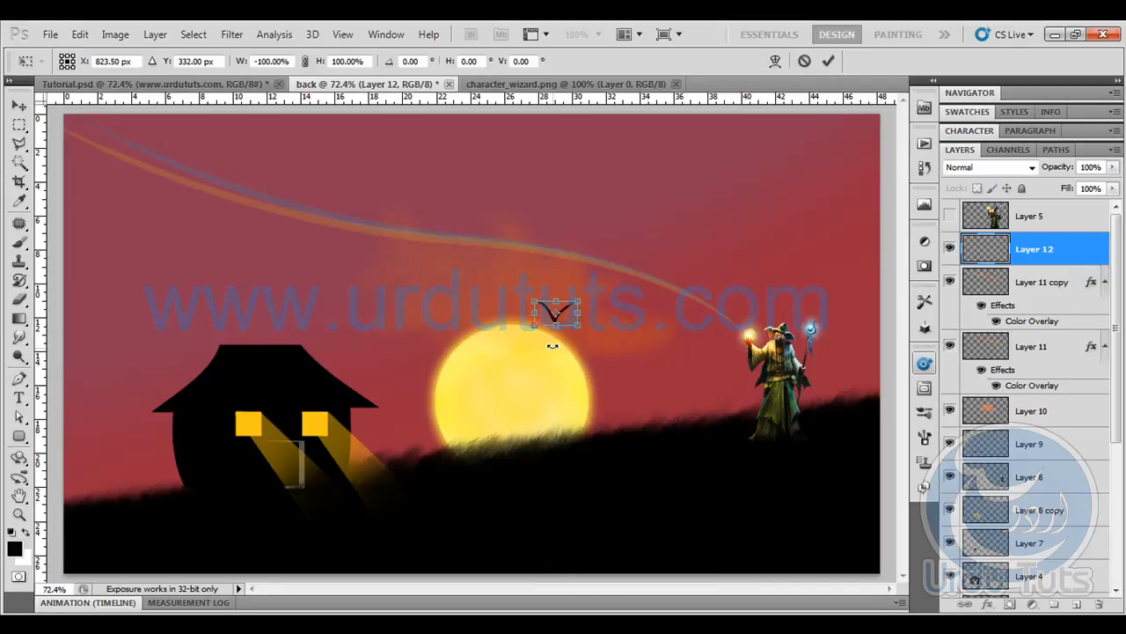
{"action": "key", "text": "Return"}
{"action": "left_click_drag", "start_coordinate": [555, 328], "coordinate": [588, 348]}
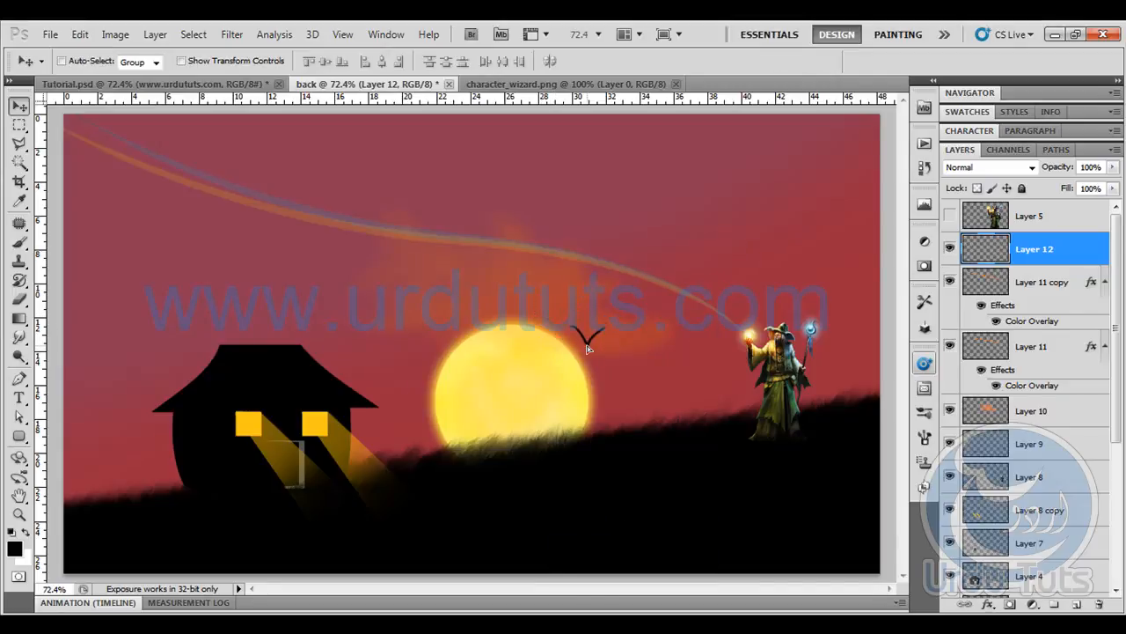
- Scale the bird proportionally to about 75%
{"action": "key", "text": "ctrl+t"}
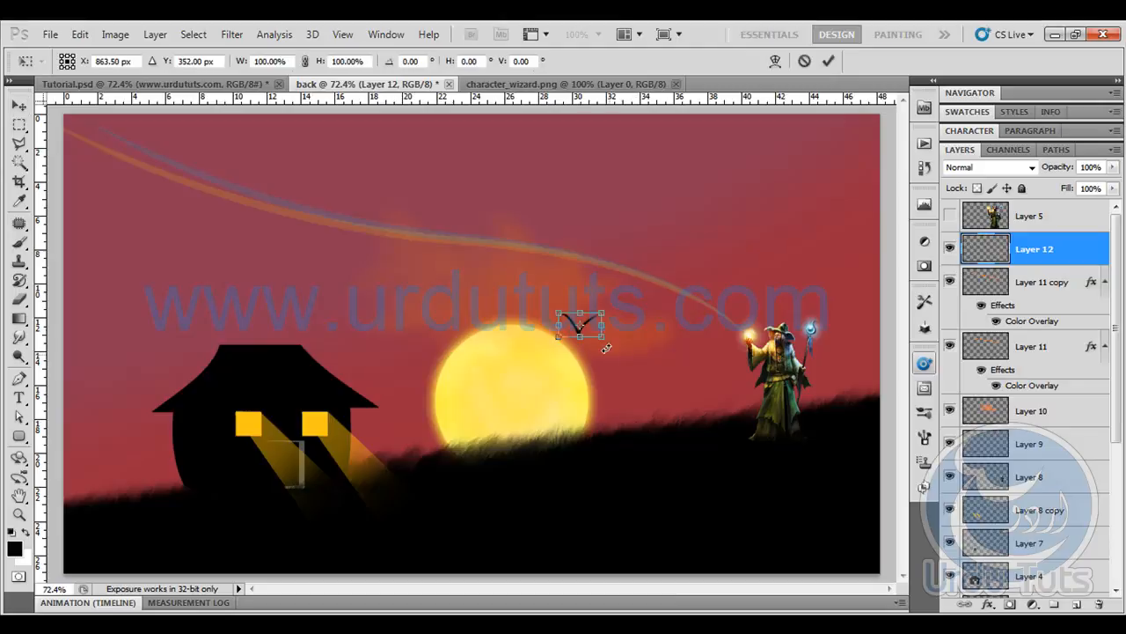
{"action": "left_click_drag", "start_coordinate": [602, 309], "coordinate": [590, 319]}
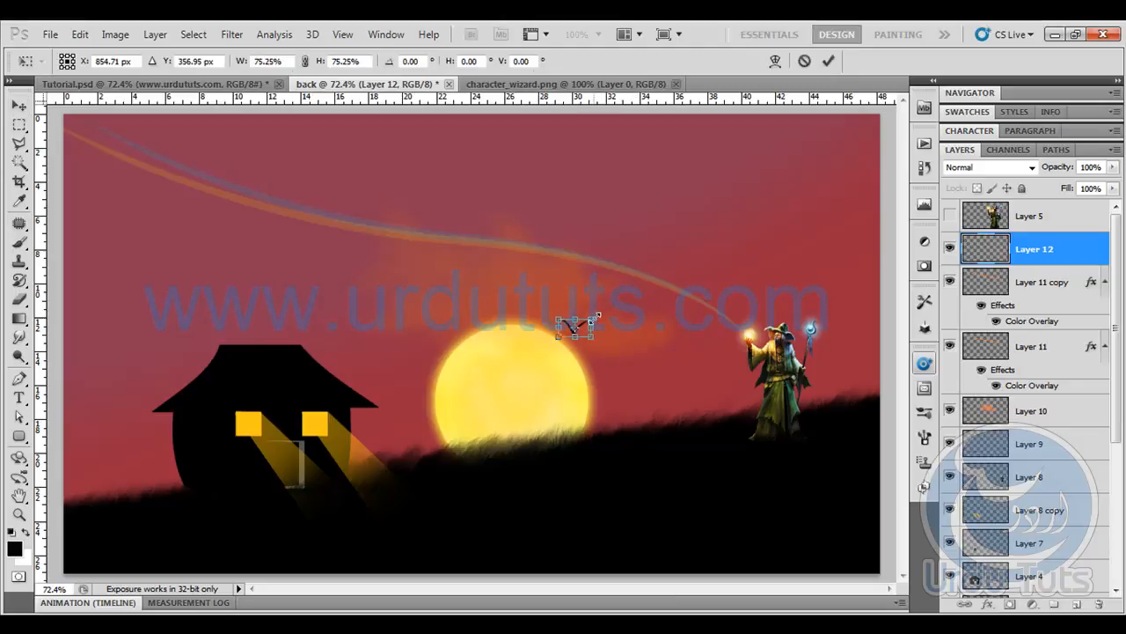
{"action": "key", "text": "Return"}
- Duplicate the bird, place the copy just below and right of the original, and scale the copy slightly smaller
{"action": "key", "text": "ctrl+plus"}
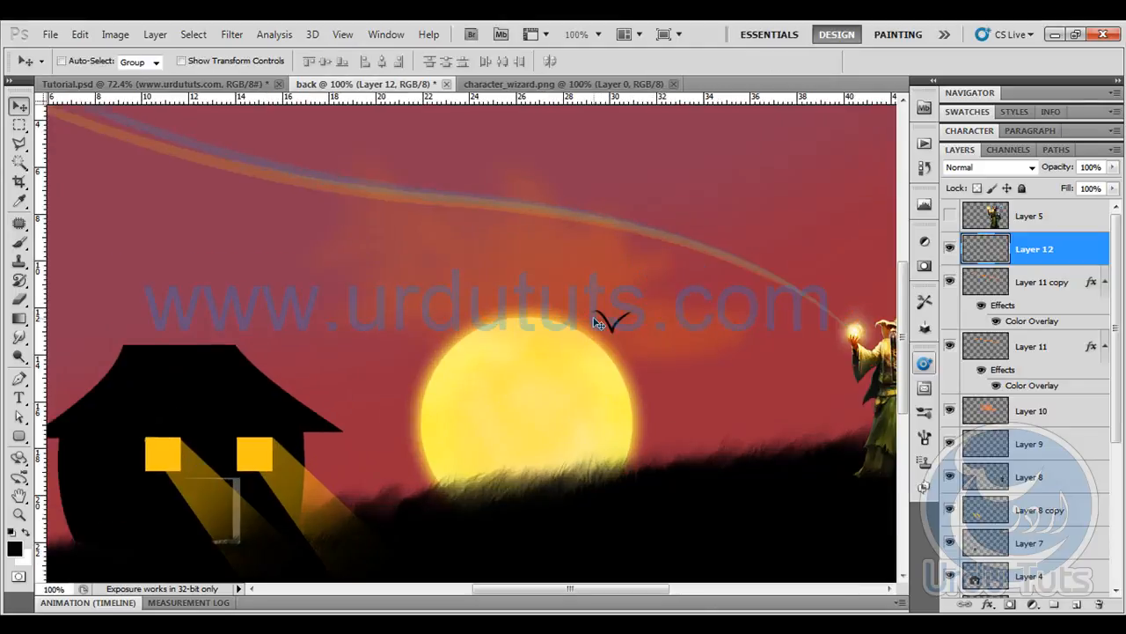
{"action": "left_click_drag", "start_coordinate": [595, 318], "coordinate": [512, 256]}
{"action": "key", "text": "ctrl+z"}
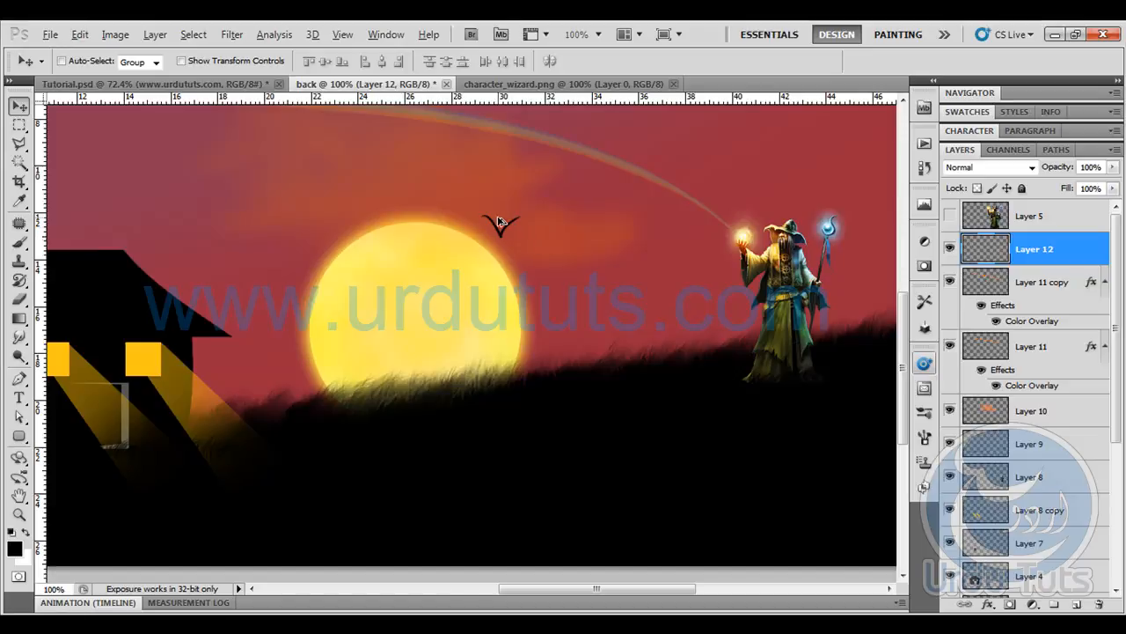
{"action": "left_click_drag", "start_coordinate": [499, 229], "coordinate": [515, 251]}
{"action": "key", "text": "ctrl+j"}
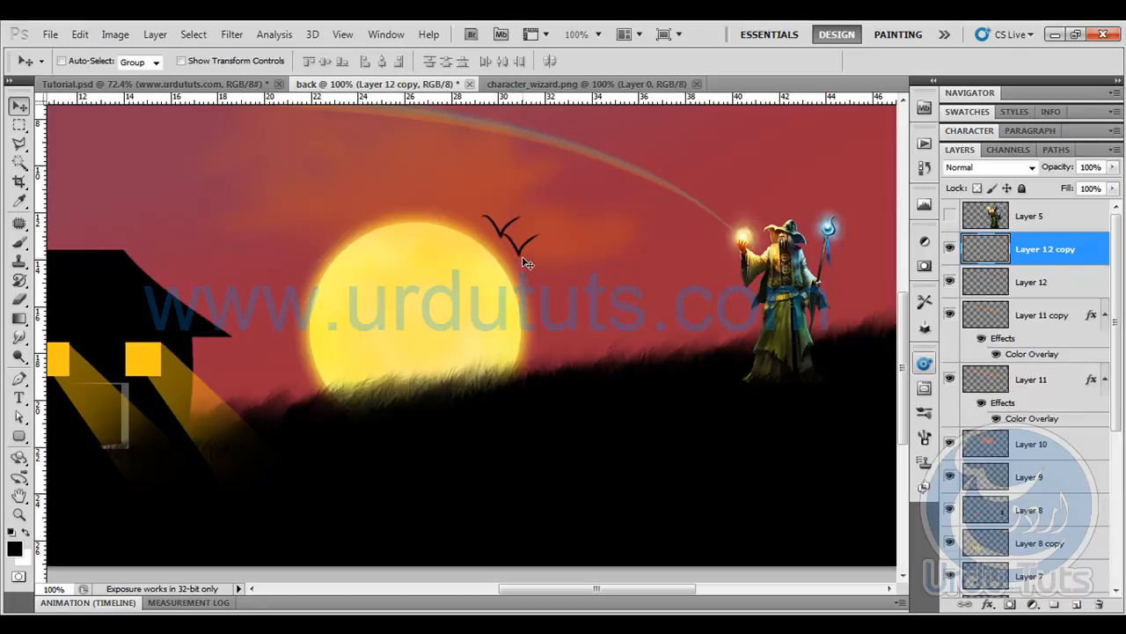
{"action": "key", "text": "ctrl+t"}
{"action": "left_click_drag", "start_coordinate": [546, 230], "coordinate": [536, 242]}
{"action": "key", "text": "Return"}
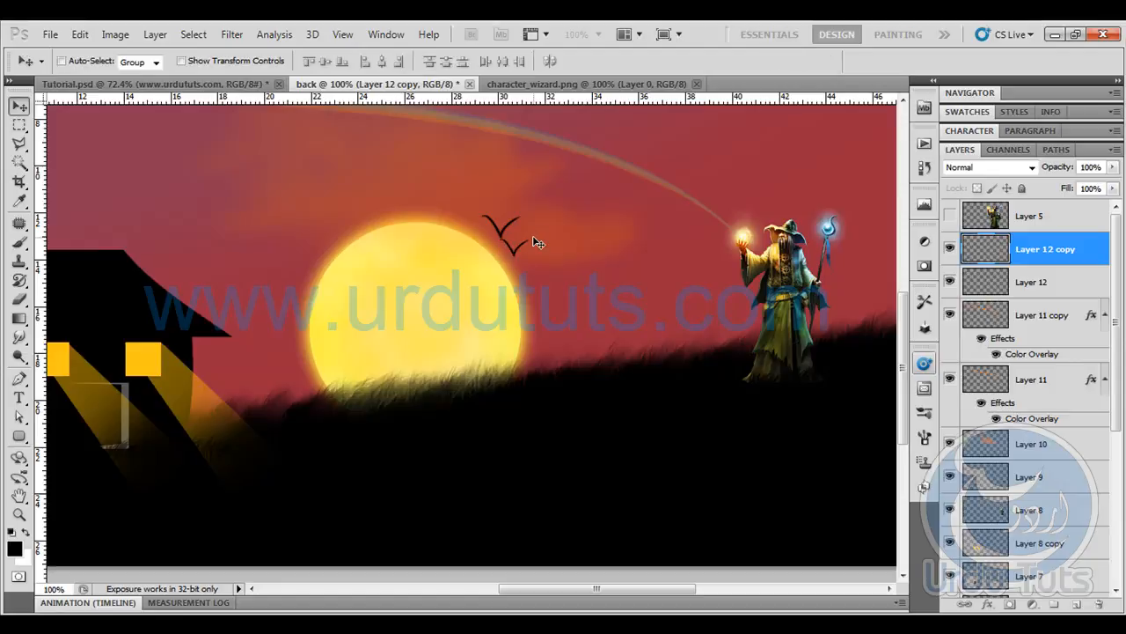
- Add three more bird copies descending diagonally toward the hill and merge all five bird layers into one
{"action": "left_click_drag", "start_coordinate": [547, 275], "coordinate": [572, 310]}
{"action": "key", "text": "ctrl+minus"}
{"action": "key", "text": "ctrl+minus"}
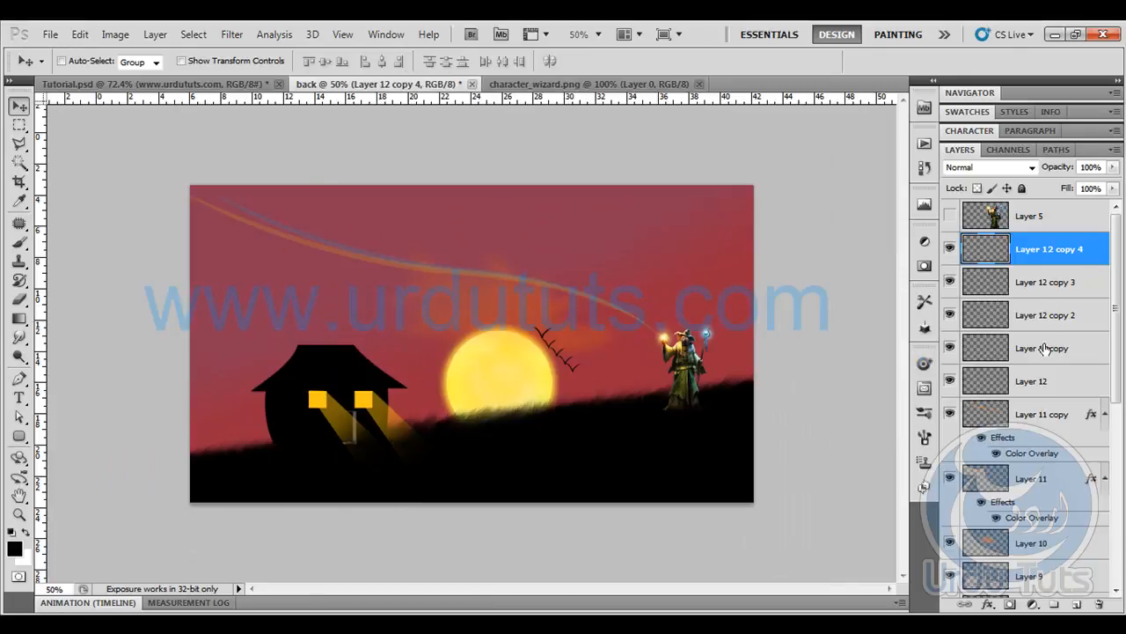
{"action": "left_click", "coordinate": [1050, 380], "text": "shift"}
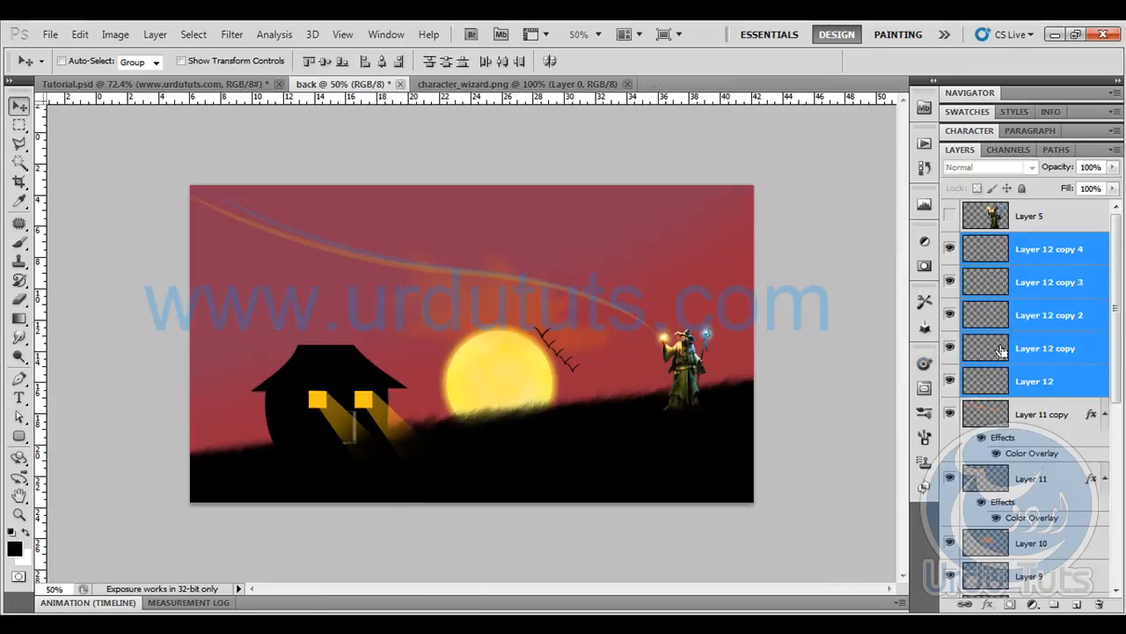
{"action": "key", "text": "ctrl+e"}
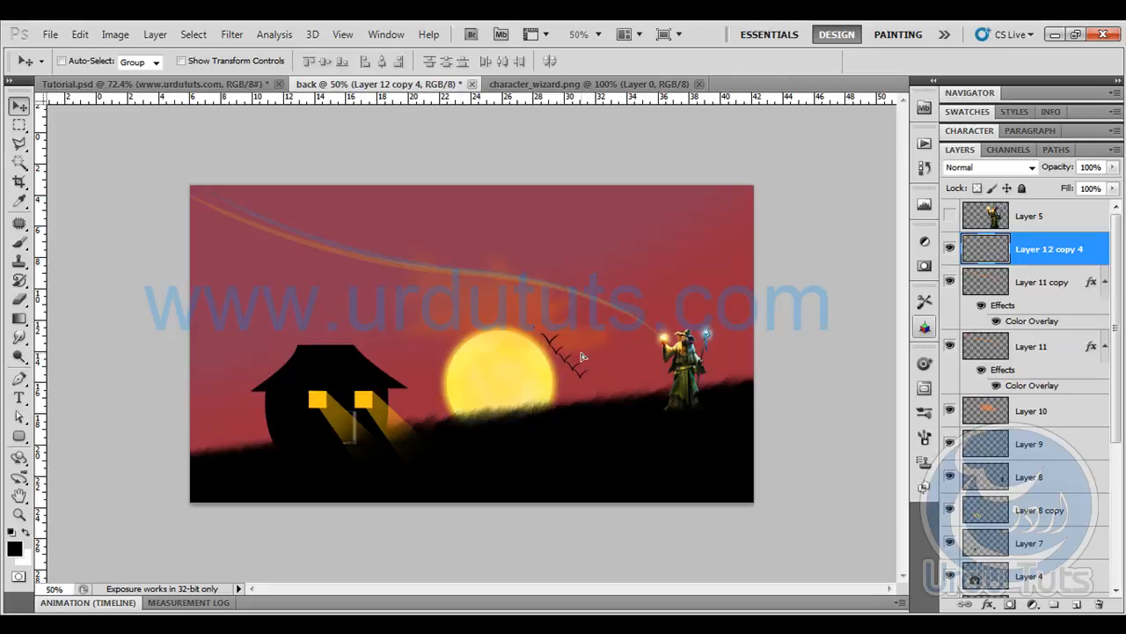
- Compare the flock with the birds in Tutorial.psd, and undo the merge and all copies back to the single bird
{"action": "left_click", "coordinate": [145, 84]}
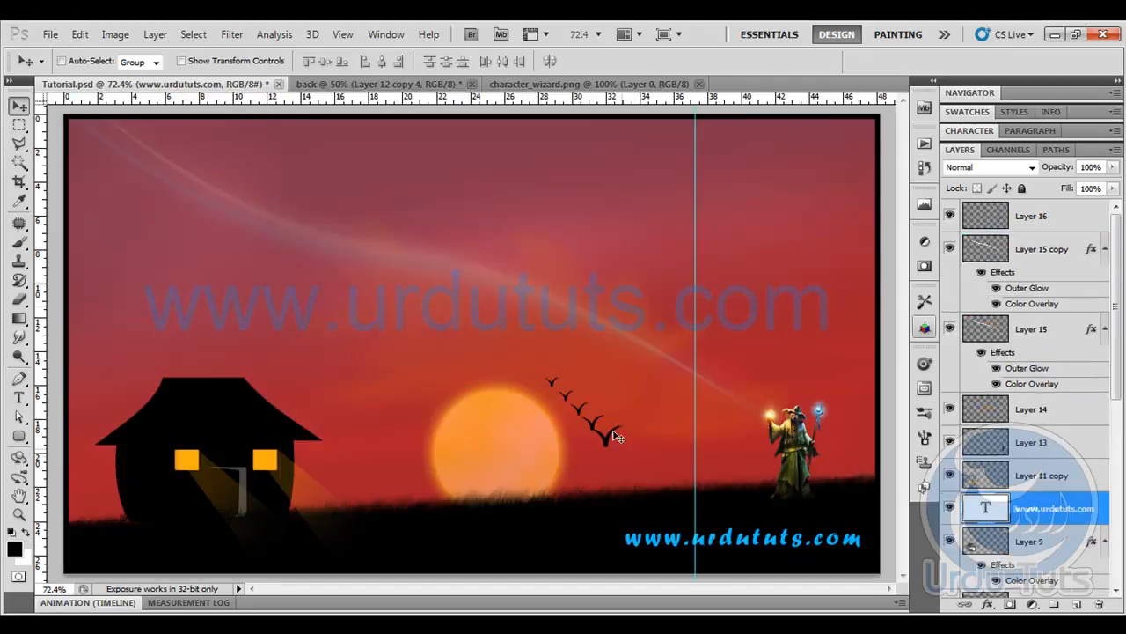
{"action": "left_click", "coordinate": [368, 86]}
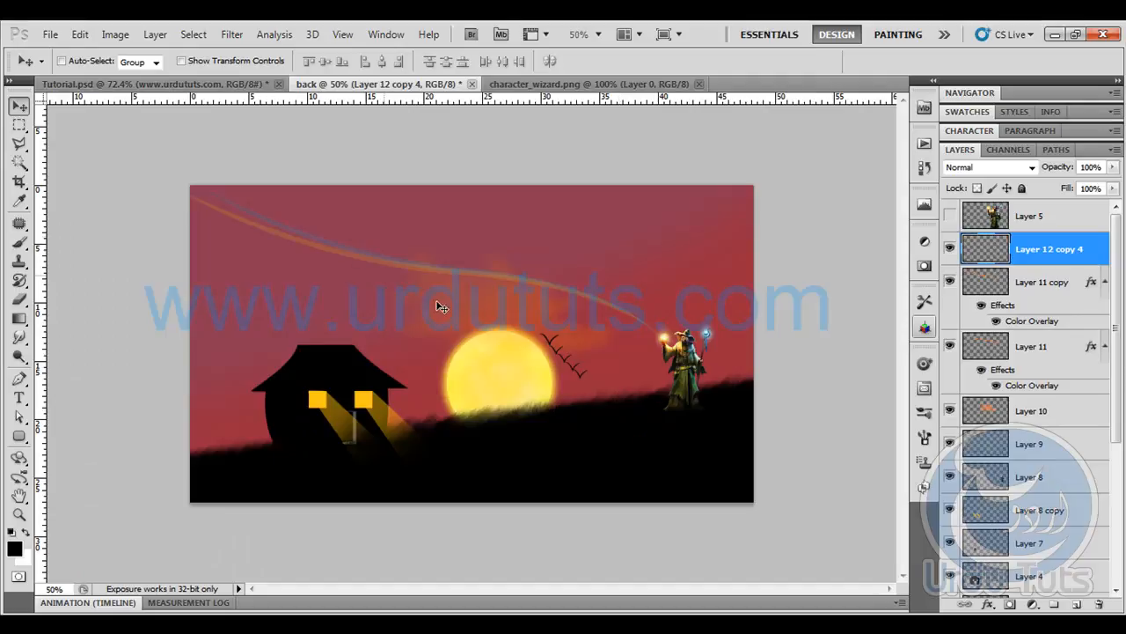
{"action": "key", "text": "ctrl+alt+z"}
{"action": "key", "text": "ctrl+alt+z"}
{"action": "key", "text": "ctrl+alt+z"}
{"action": "key", "text": "ctrl+alt+z"}
{"action": "key", "text": "ctrl+alt+z"}
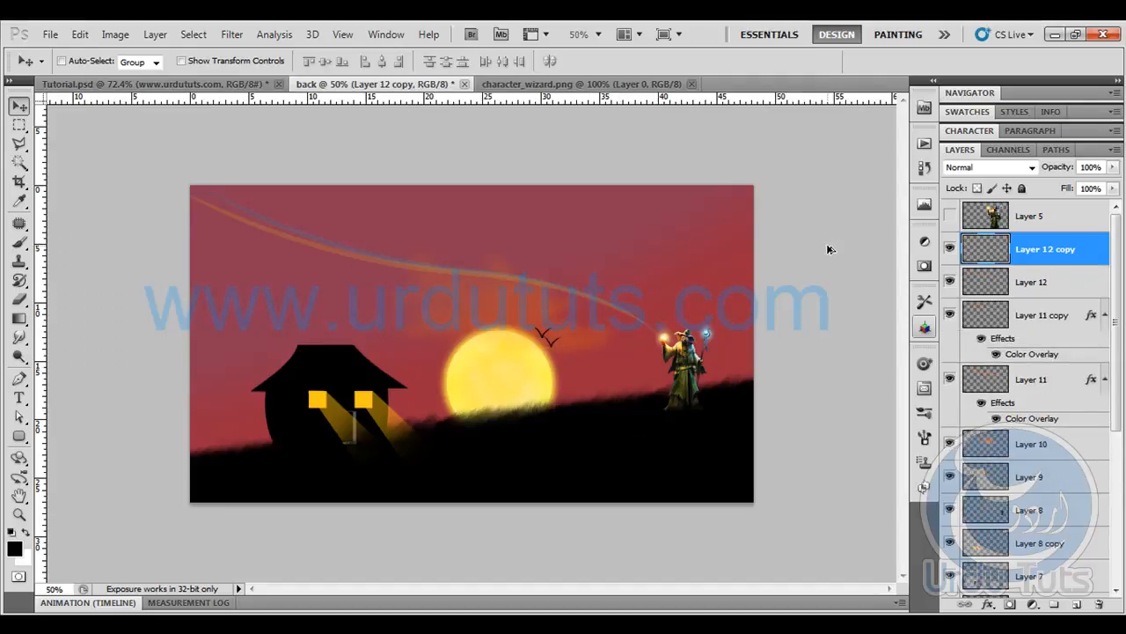
{"action": "key", "text": "ctrl+alt+z"}
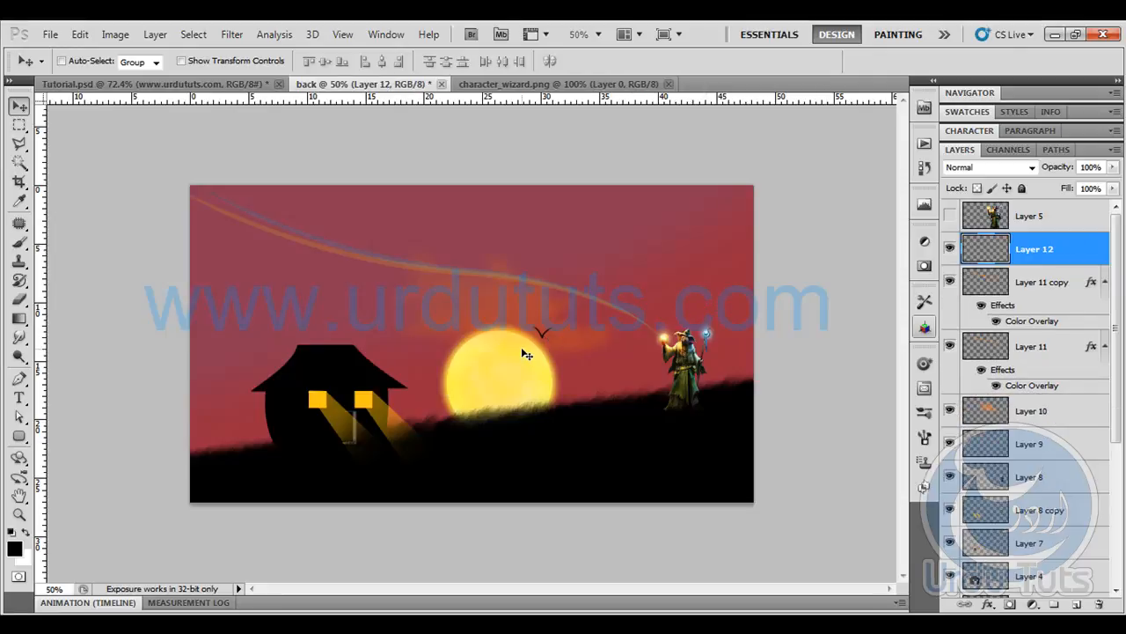
- Scale the single bird beside the sun down proportionally to a smaller size
{"action": "key", "text": "ctrl+1"}
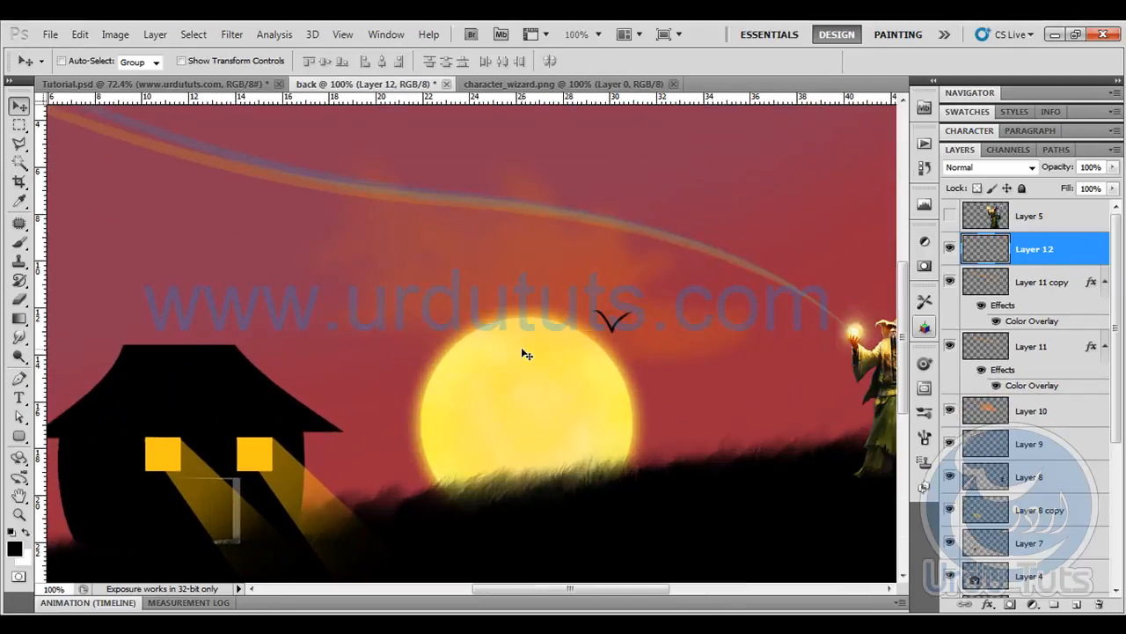
{"action": "key", "text": "ctrl+t"}
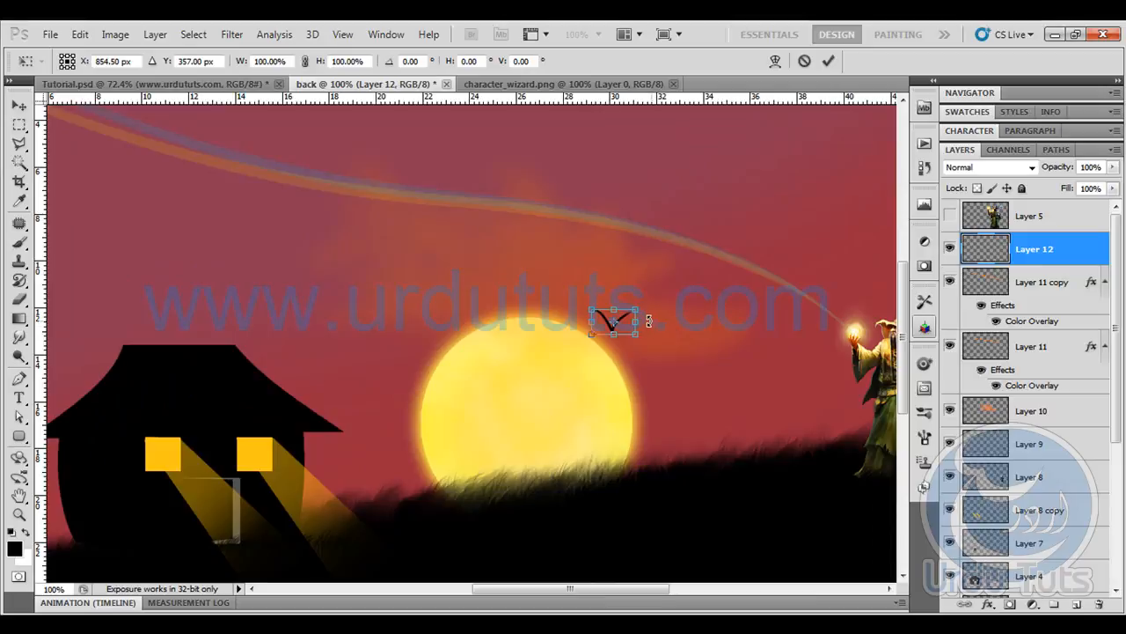
{"action": "left_click_drag", "start_coordinate": [636, 308], "coordinate": [625, 315]}
{"action": "key", "text": "Return"}
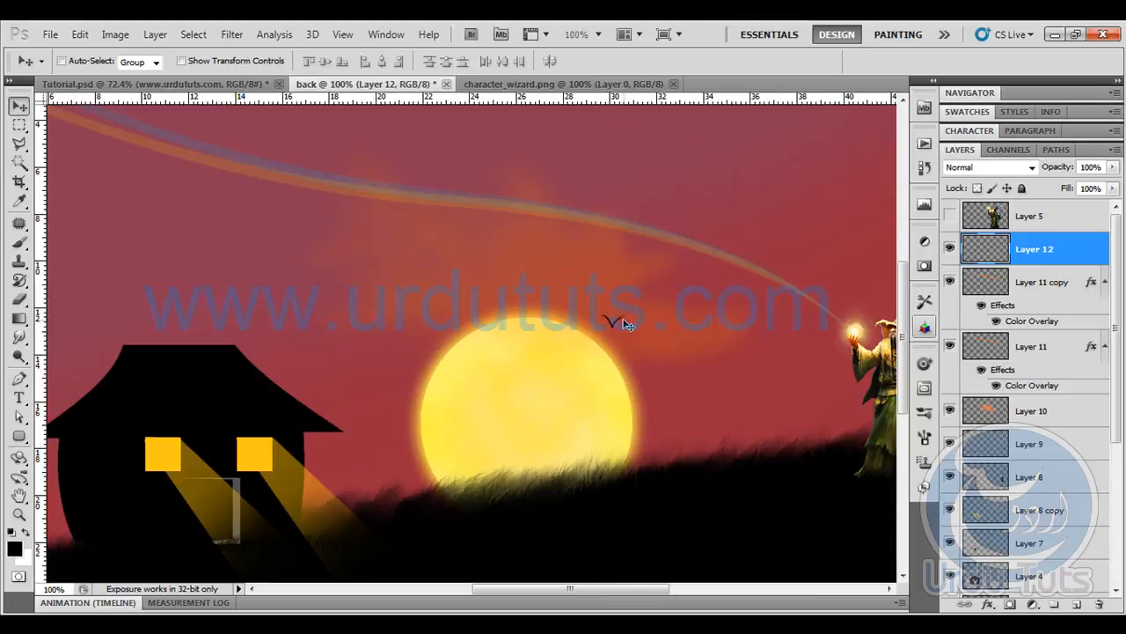
- Add three copies of the small bird descending diagonally toward the hill, each scaled larger than the previous one
{"action": "left_click_drag", "start_coordinate": [618, 323], "coordinate": [651, 317]}
{"action": "key", "text": "ctrl+t"}
{"action": "key", "text": "Return"}
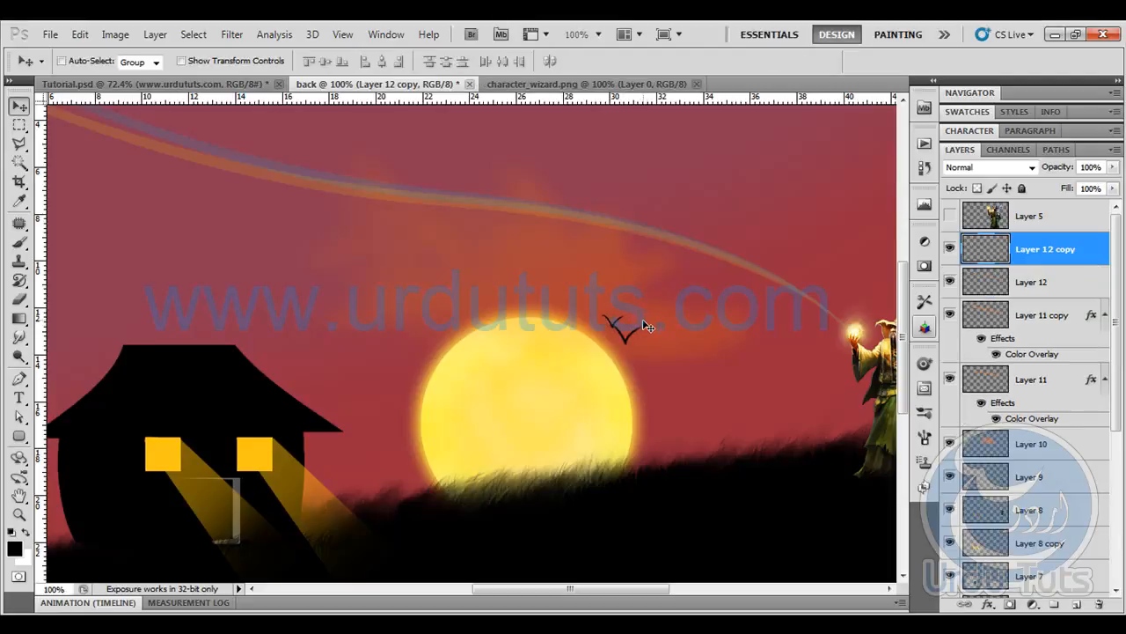
{"action": "key", "text": "ctrl+j"}
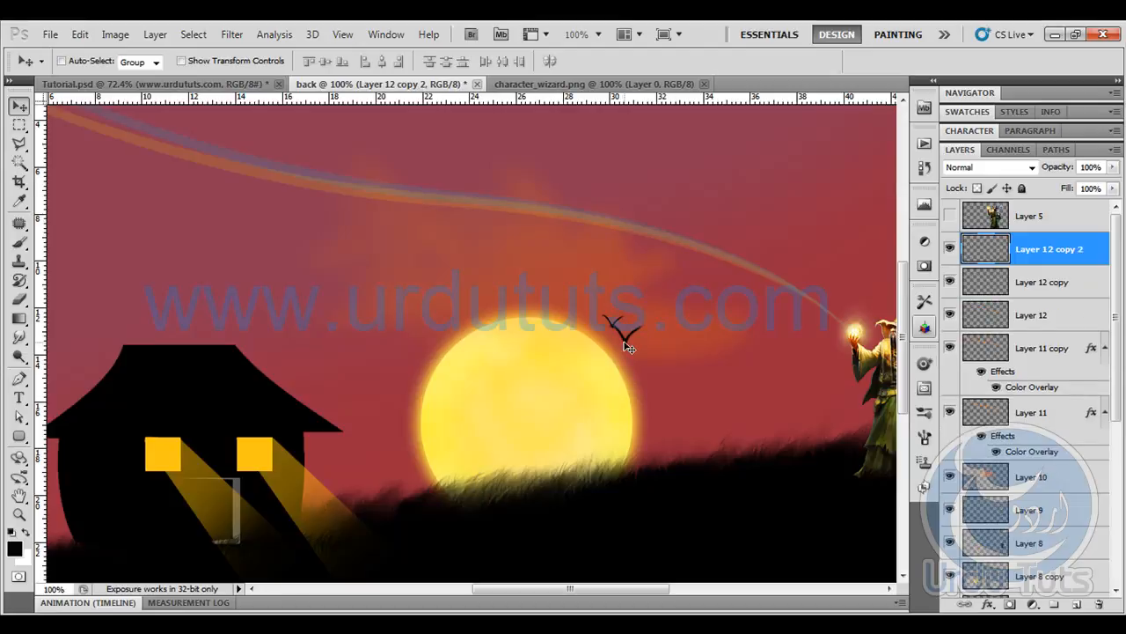
{"action": "left_click_drag", "start_coordinate": [632, 340], "coordinate": [700, 379]}
{"action": "key", "text": "ctrl+t"}
{"action": "key", "text": "Return"}
{"action": "key", "text": "ctrl+t"}
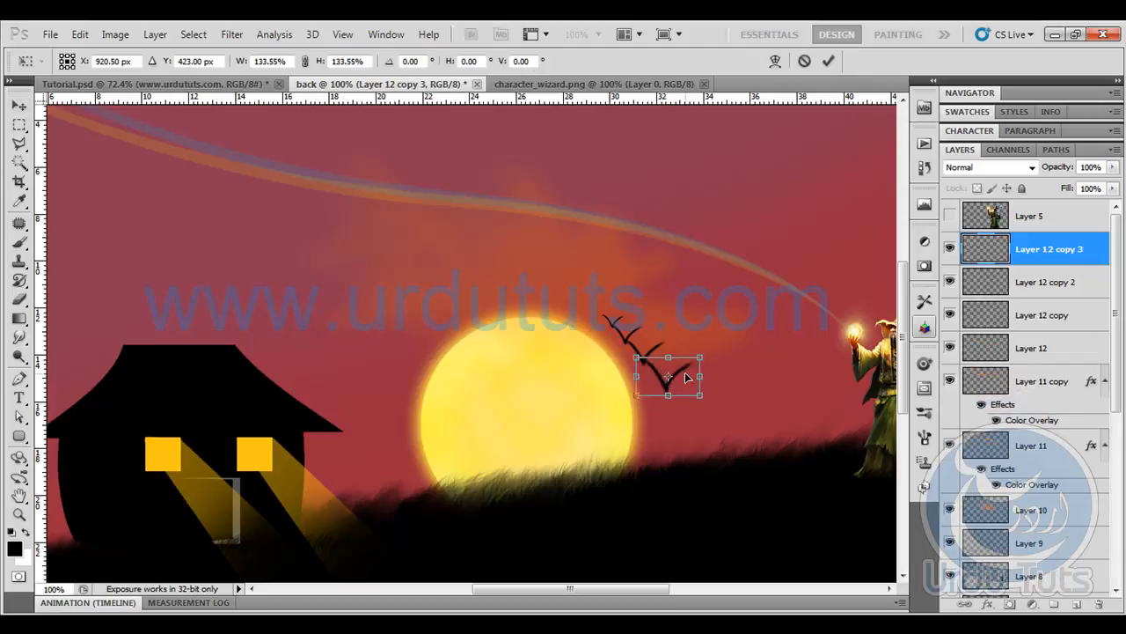
{"action": "key", "text": "Return"}
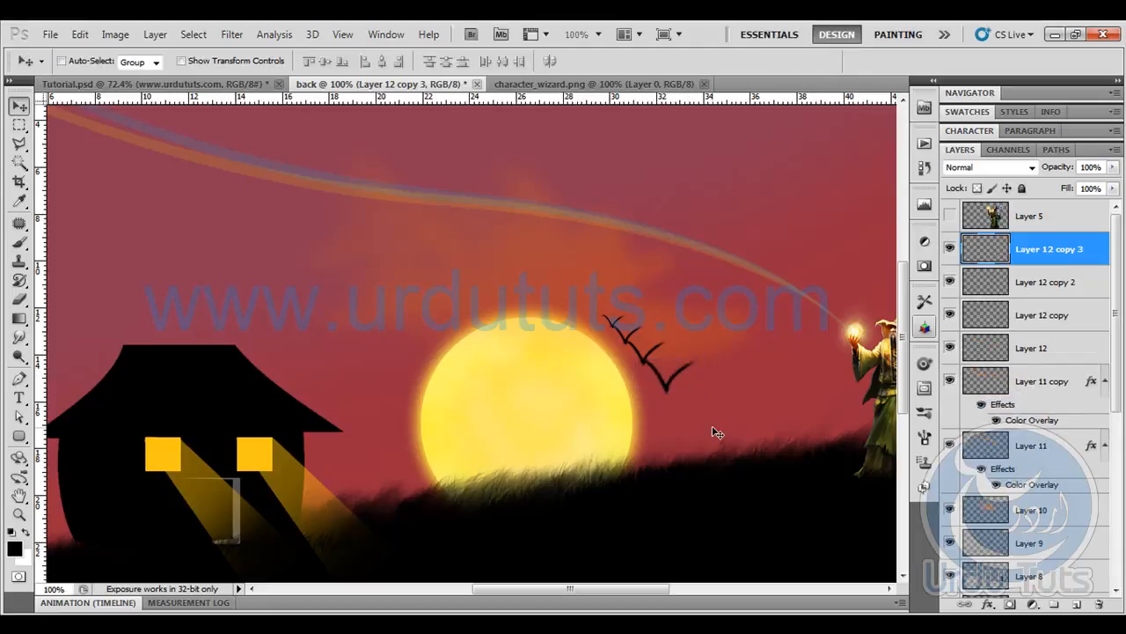
- On a new layer, select the whole canvas and stroke it with a 10 px black centered border, then deselect
{"action": "key", "text": "ctrl+0"}
{"action": "key", "text": "ctrl+minus"}
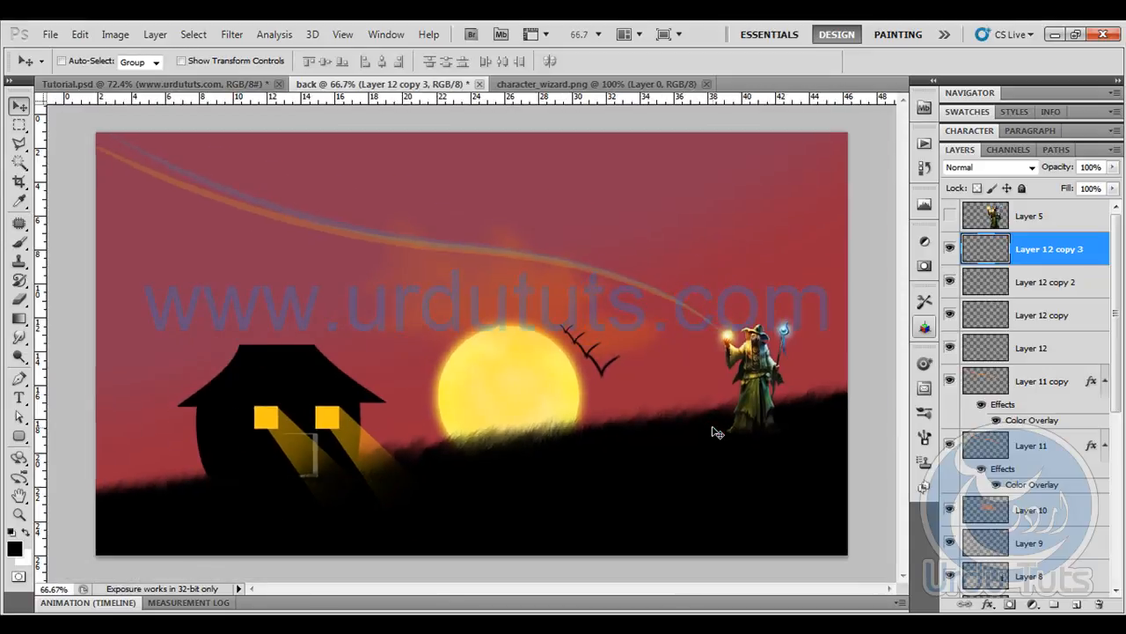
{"action": "key", "text": "ctrl+0"}
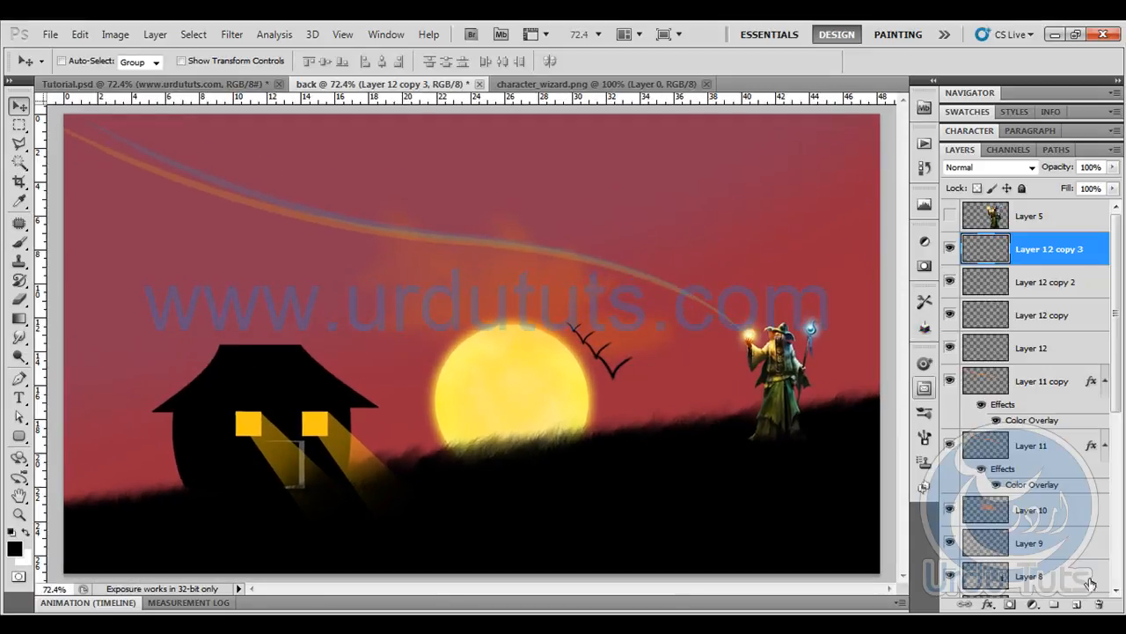
{"action": "left_click", "coordinate": [1076, 605]}
{"action": "left_click", "coordinate": [18, 125]}
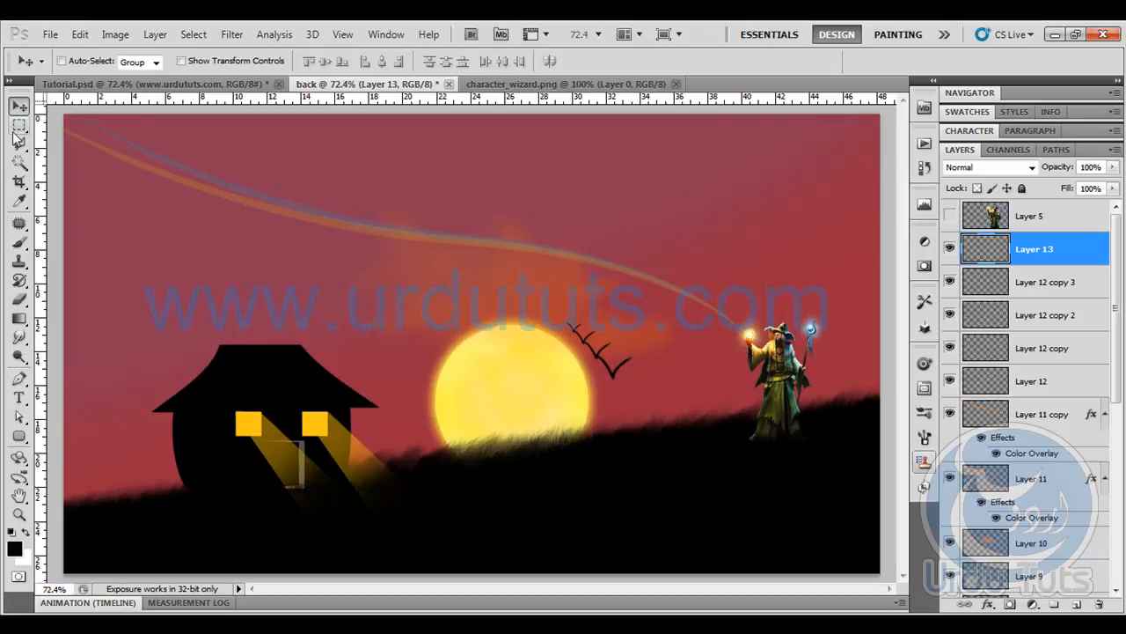
{"action": "left_click_drag", "start_coordinate": [57, 107], "coordinate": [883, 575]}
{"action": "left_click", "coordinate": [80, 33]}
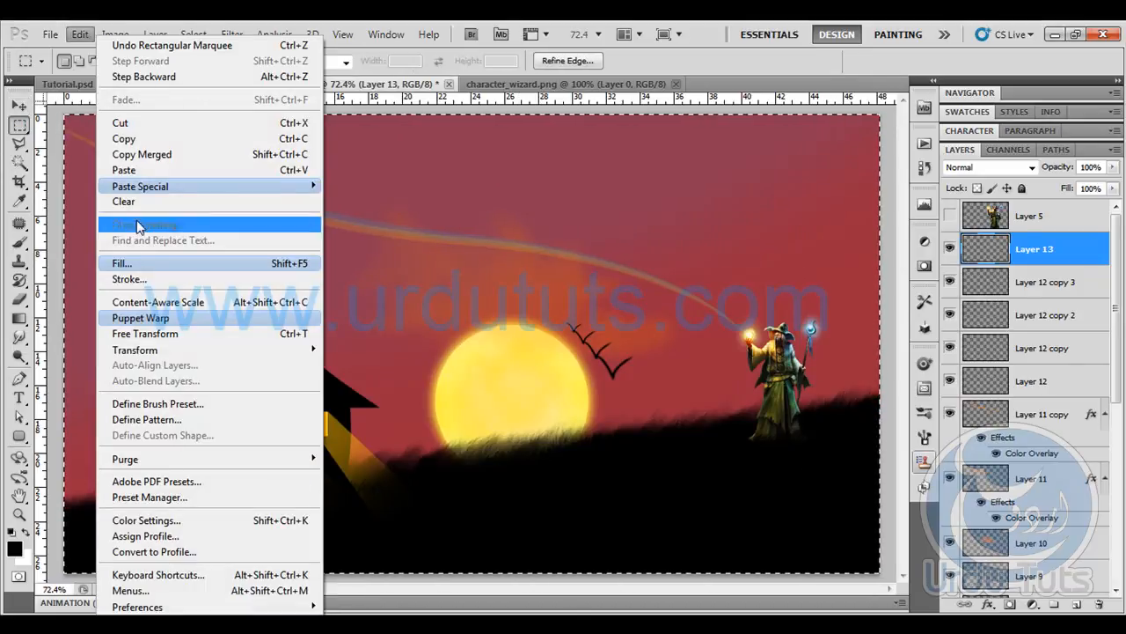
{"action": "left_click", "coordinate": [164, 279]}
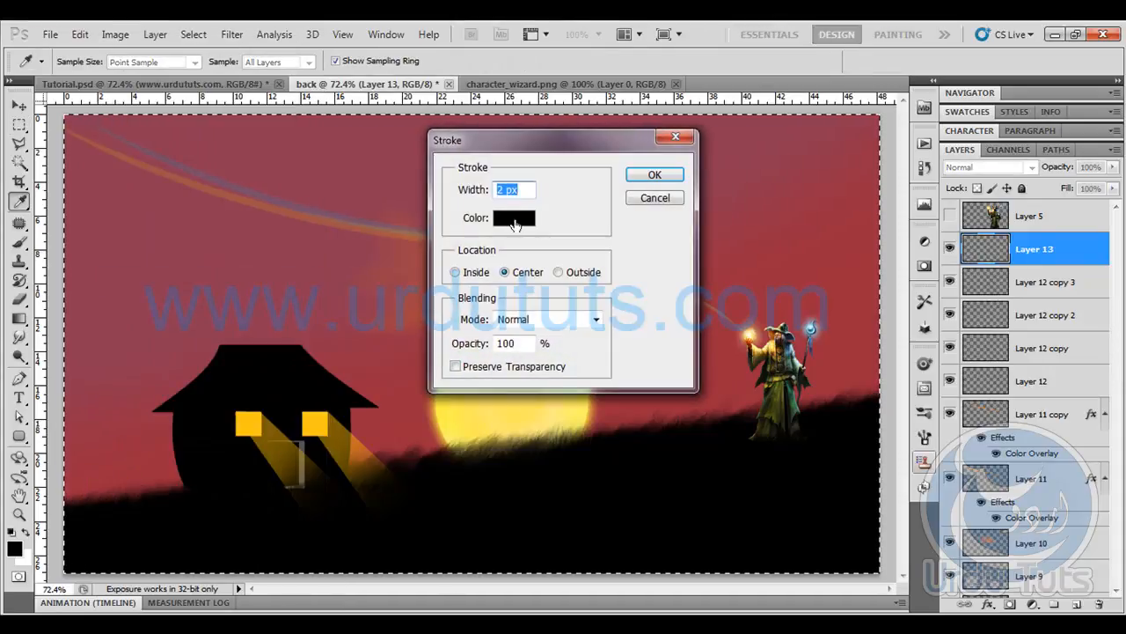
{"action": "type", "text": "10"}
{"action": "key", "text": "Return"}
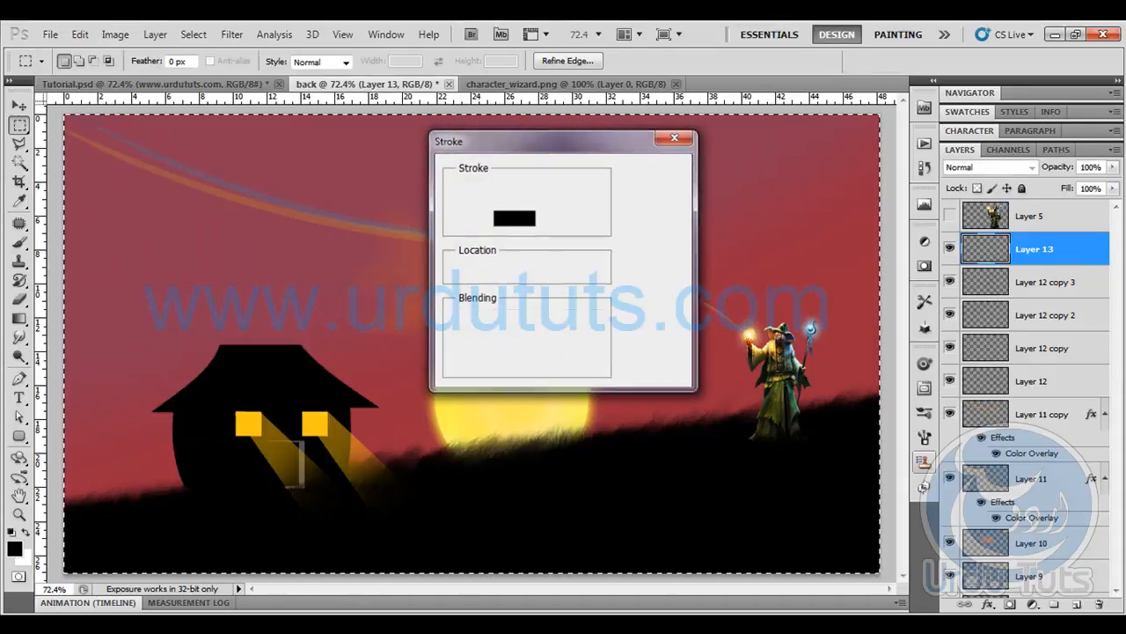
{"action": "key", "text": "ctrl+d"}
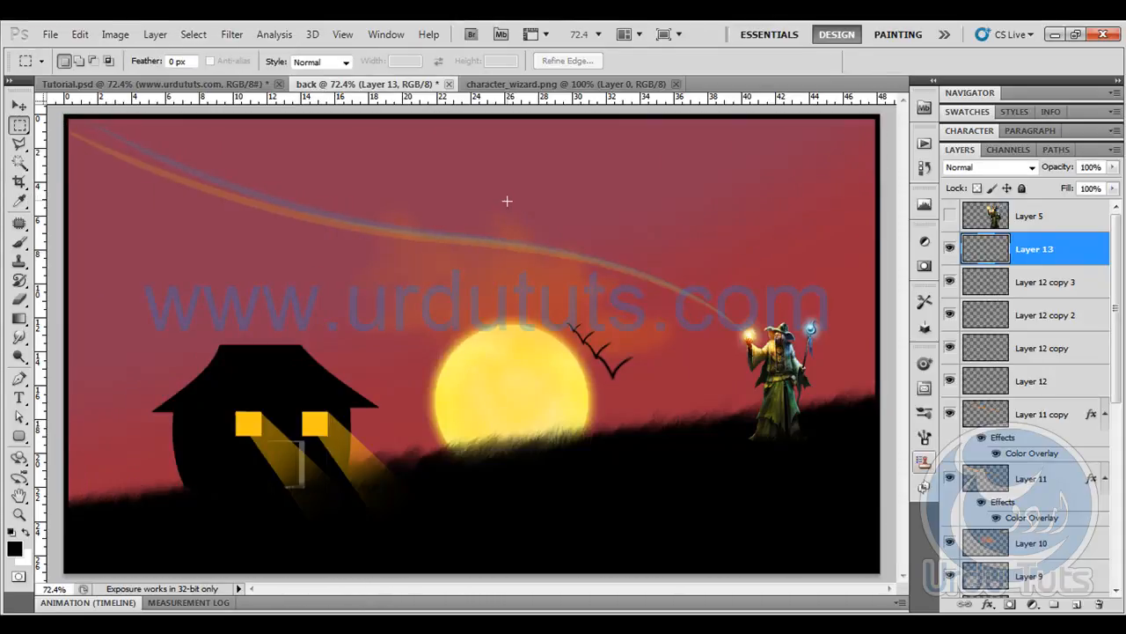
- Add a new layer below the border layer, render Clouds on it and set its blend mode to Overlay
{"action": "left_click", "coordinate": [1084, 605]}
{"action": "left_click_drag", "start_coordinate": [1052, 258], "coordinate": [1055, 300]}
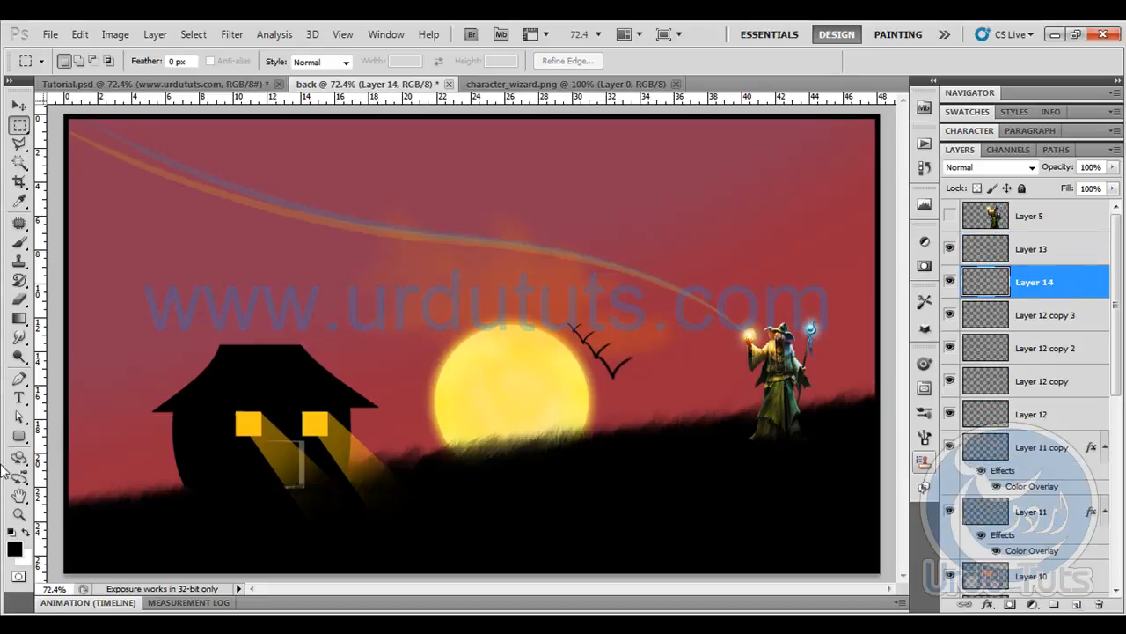
{"action": "left_click", "coordinate": [243, 35]}
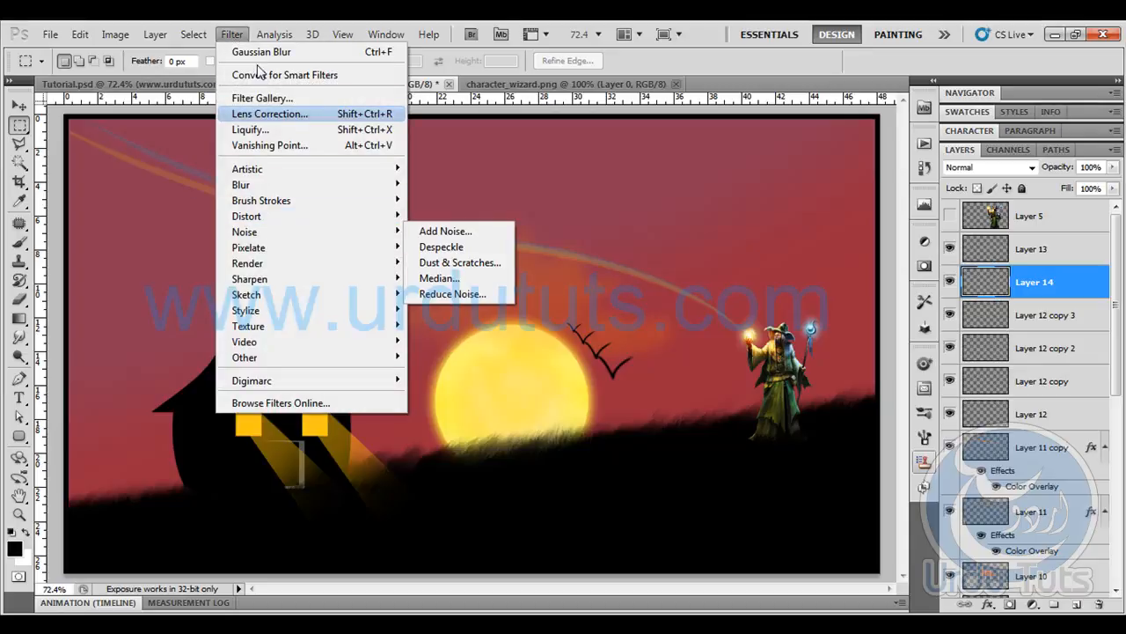
{"action": "mouse_move", "coordinate": [288, 264]}
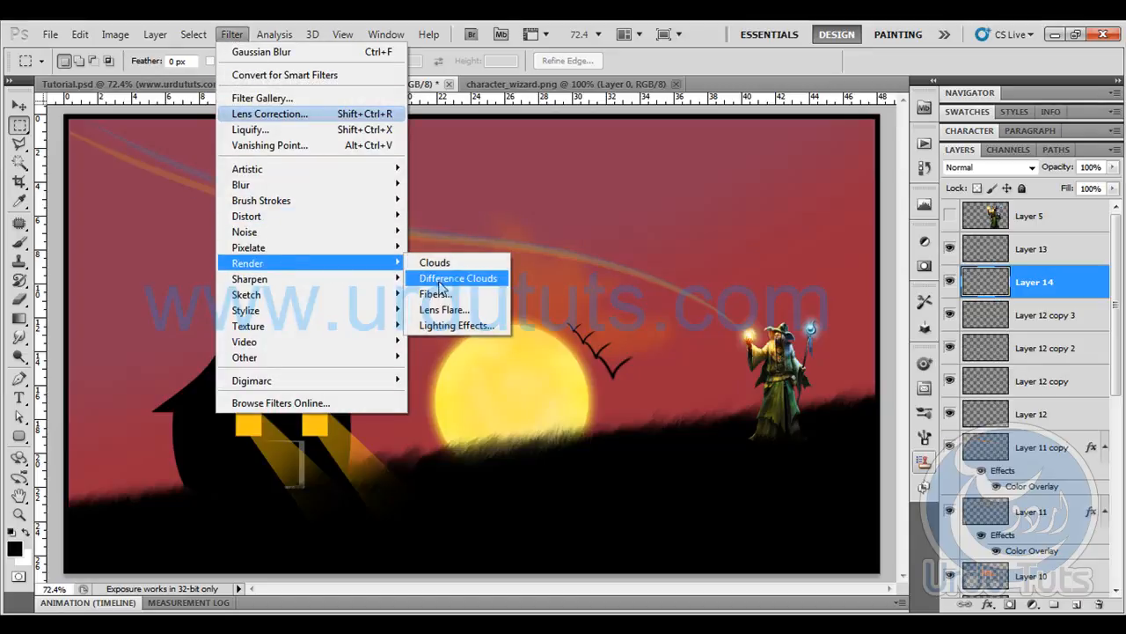
{"action": "left_click", "coordinate": [422, 262]}
{"action": "left_click", "coordinate": [1019, 167]}
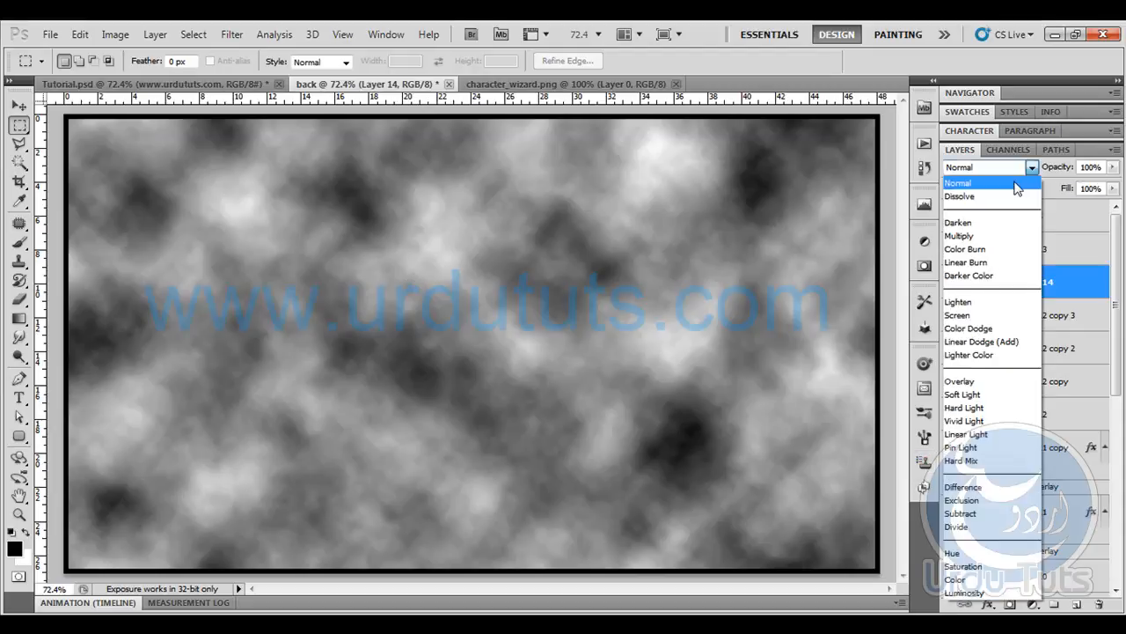
{"action": "left_click", "coordinate": [975, 382]}
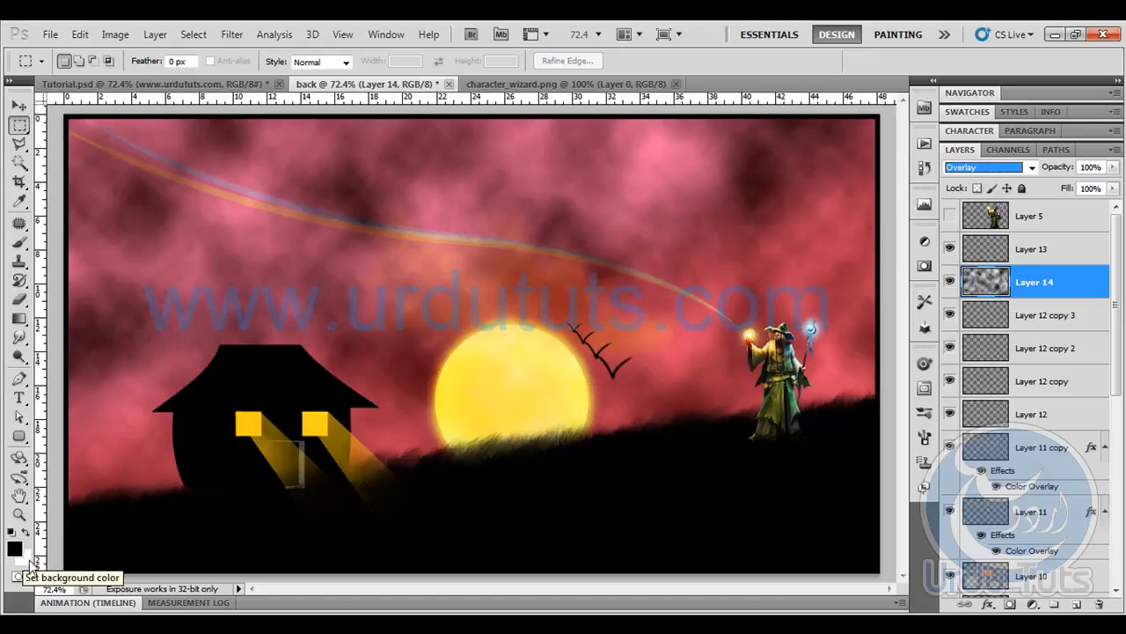
{"action": "left_click", "coordinate": [231, 33]}
{"action": "mouse_move", "coordinate": [382, 263]}
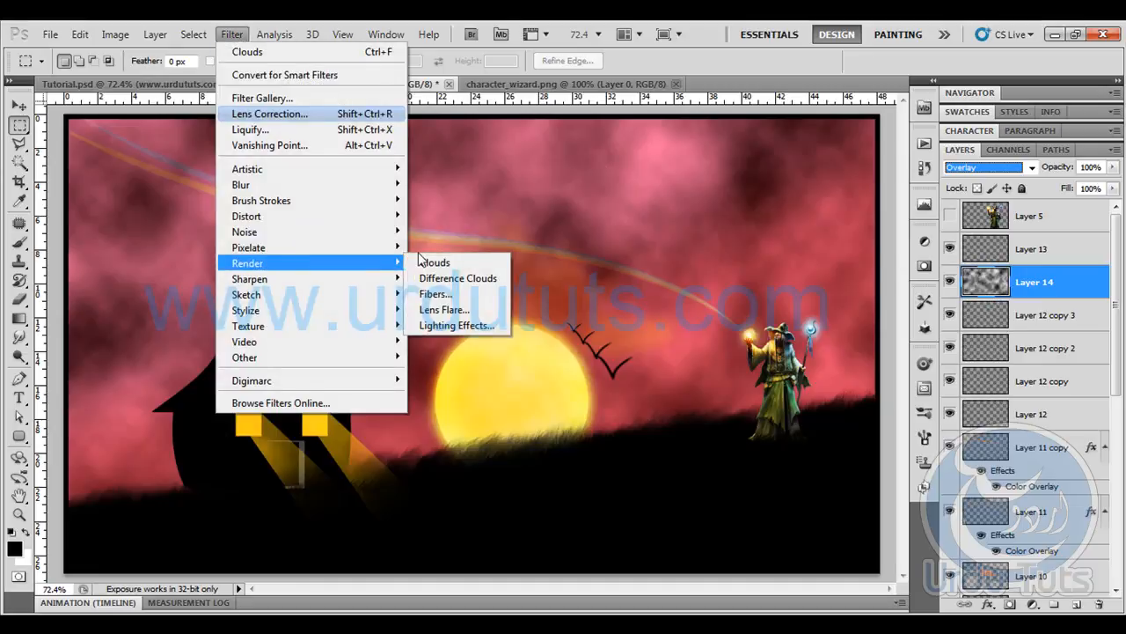
{"action": "left_click", "coordinate": [730, 228]}
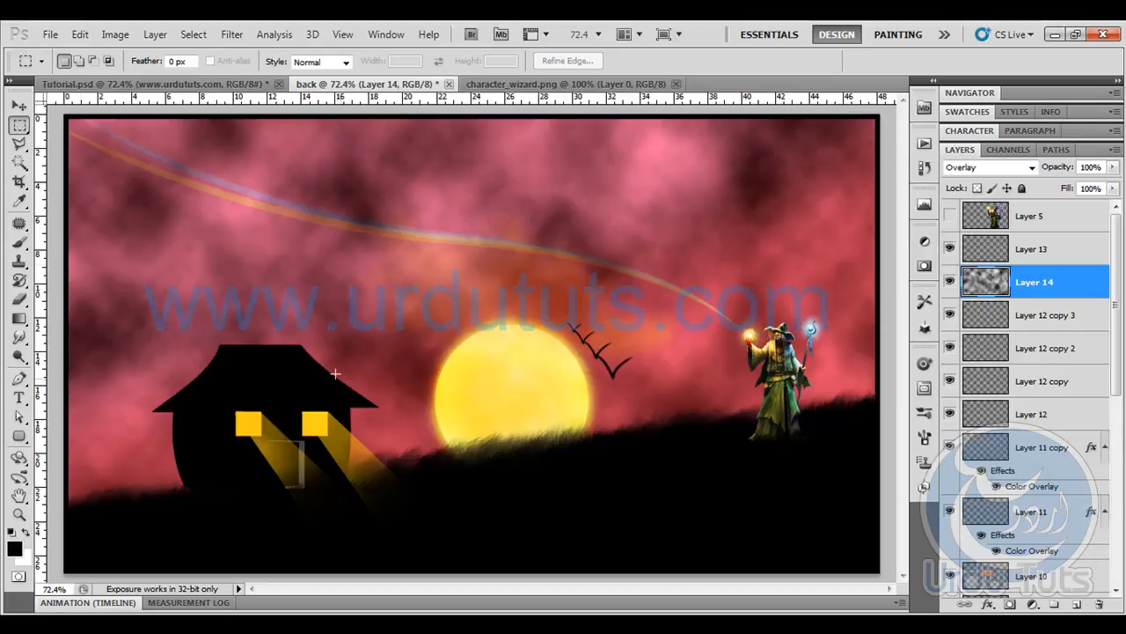
{"action": "left_click", "coordinate": [20, 107]}
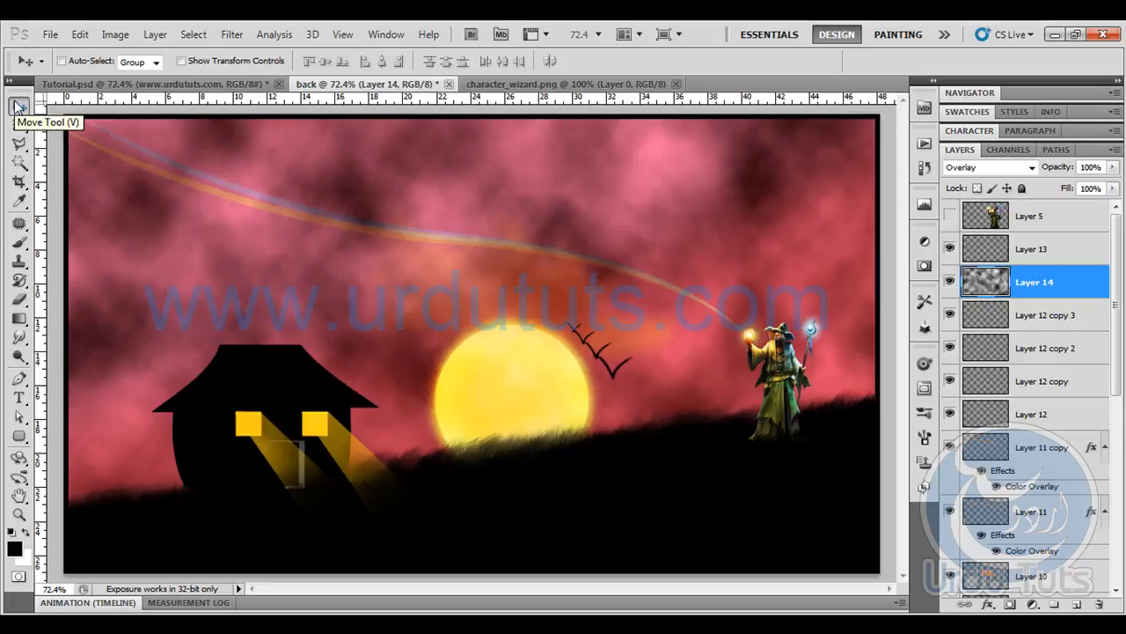
{"action": "key", "text": "t"}
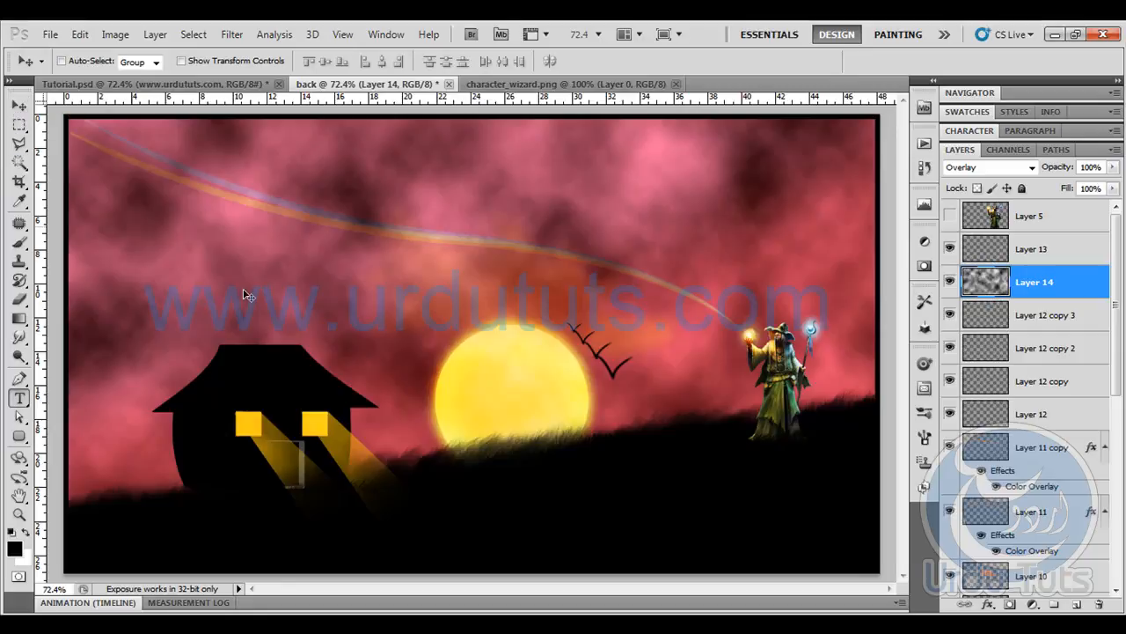
{"action": "left_click", "coordinate": [509, 500]}
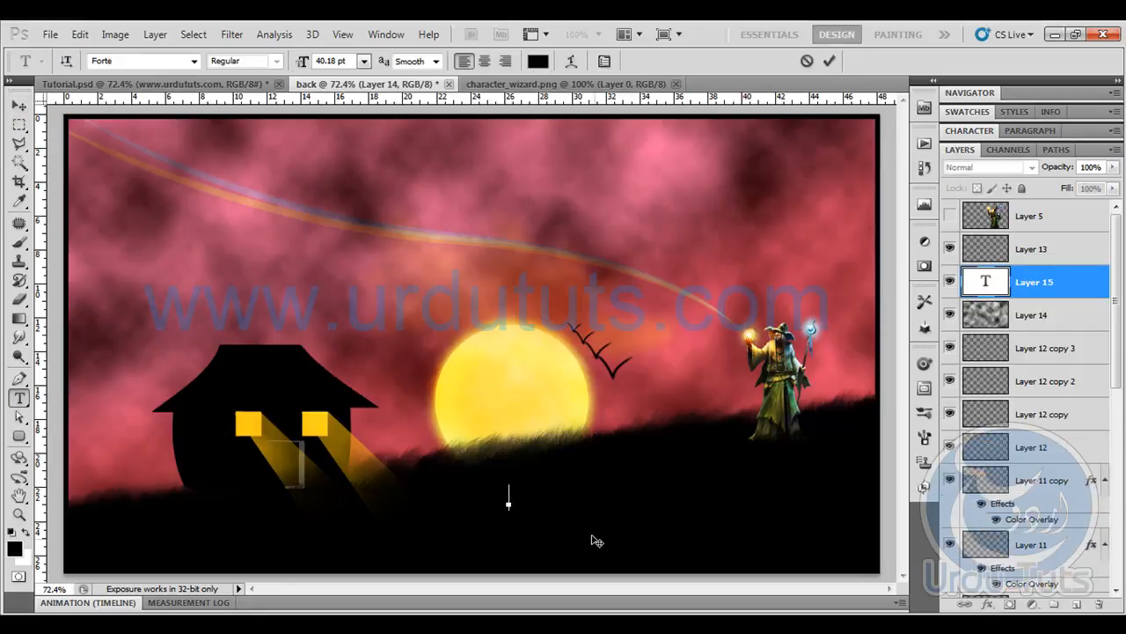
{"action": "type", "text": "ww"}
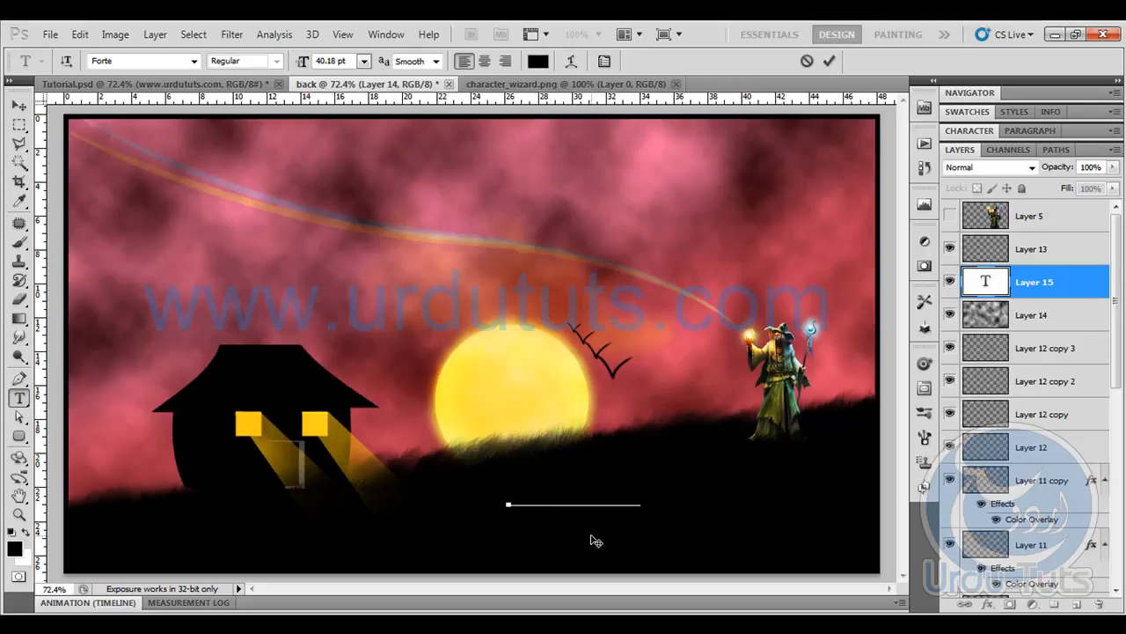
- Set the color of the whole website text to bright blue, #00a9f8
{"action": "key", "text": "ctrl+a"}
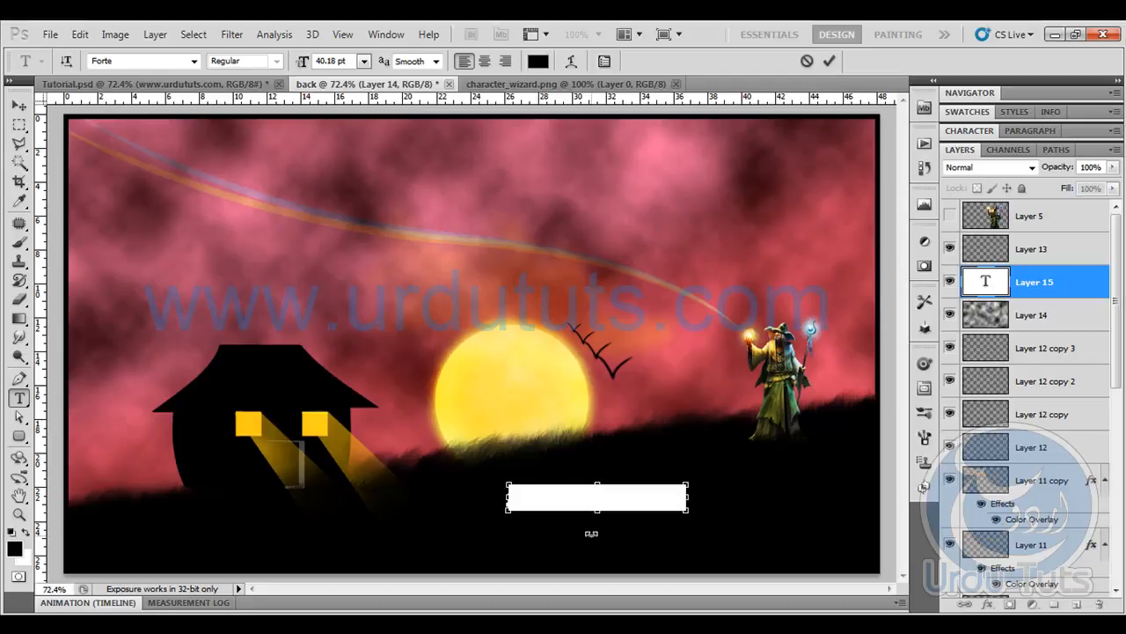
{"action": "left_click", "coordinate": [812, 327]}
{"action": "left_click", "coordinate": [451, 201]}
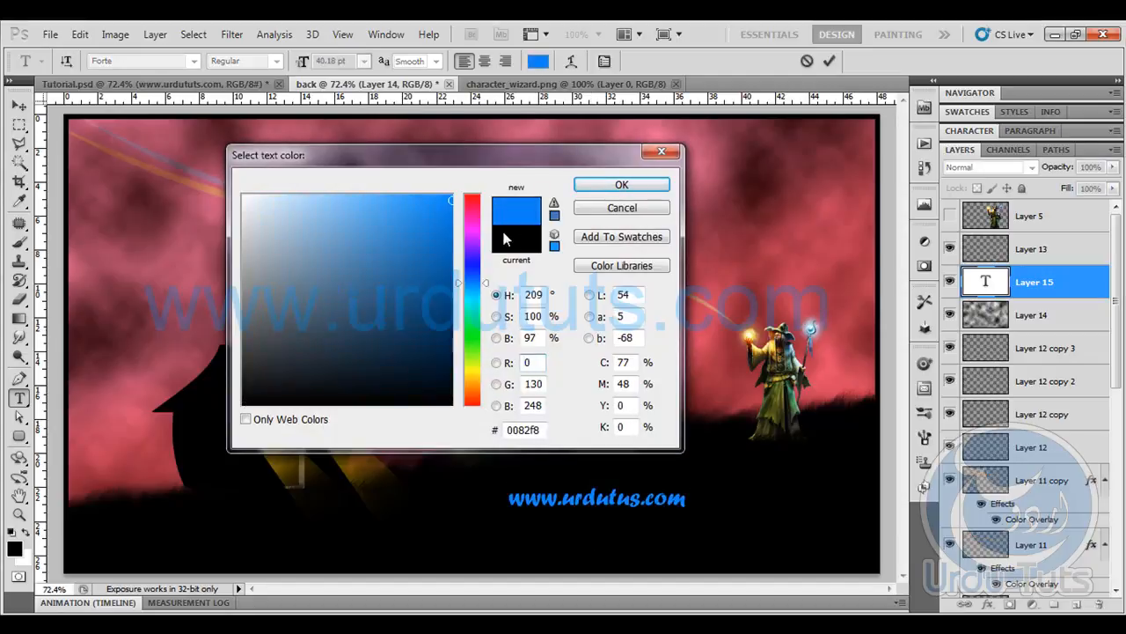
{"action": "left_click_drag", "start_coordinate": [456, 282], "coordinate": [457, 288]}
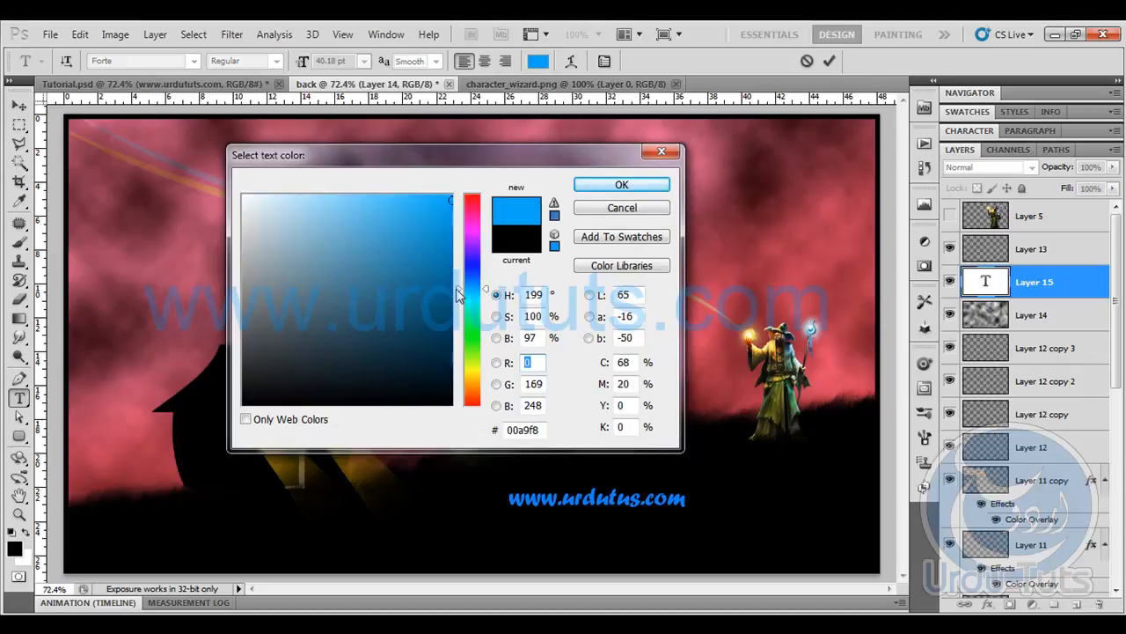
{"action": "left_click", "coordinate": [641, 188]}
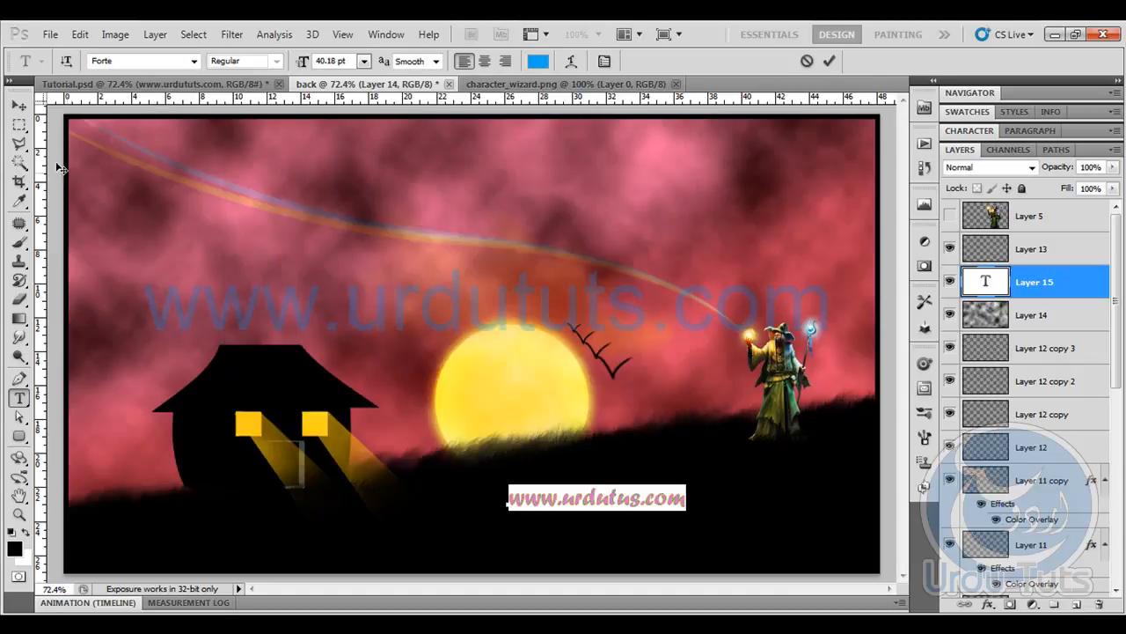
- Move the website text into the lower-right corner of the artwork and enlarge it
{"action": "left_click", "coordinate": [18, 105]}
{"action": "left_click_drag", "start_coordinate": [623, 510], "coordinate": [766, 564]}
{"action": "key", "text": "ctrl+t"}
{"action": "left_click_drag", "start_coordinate": [645, 535], "coordinate": [596, 527]}
{"action": "key", "text": "Return"}
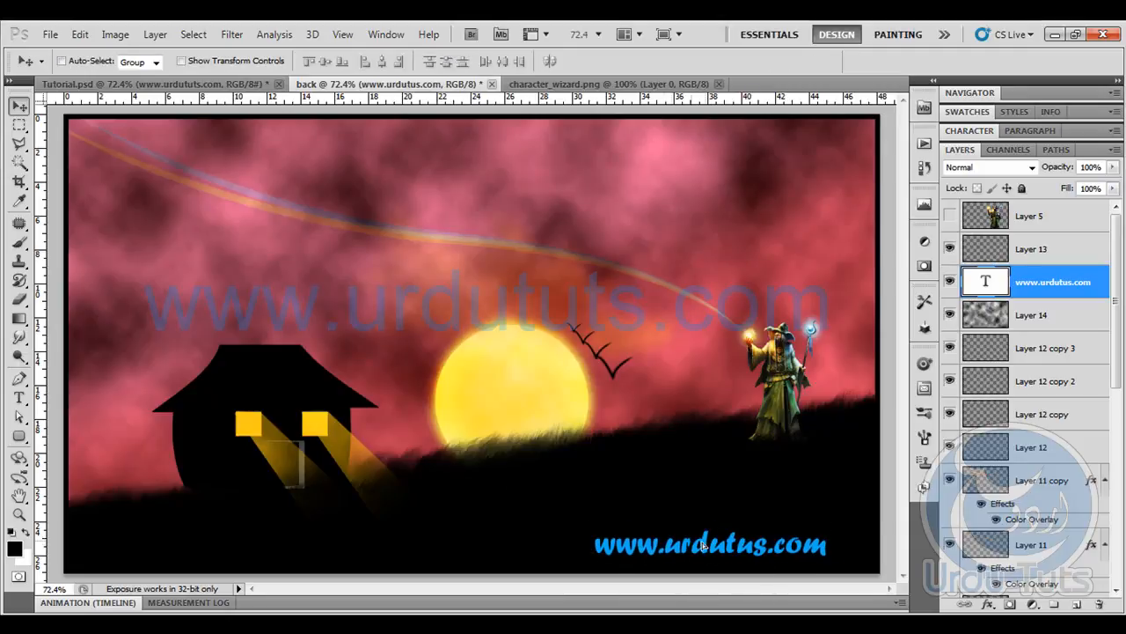
{"action": "left_click_drag", "start_coordinate": [691, 544], "coordinate": [734, 547]}
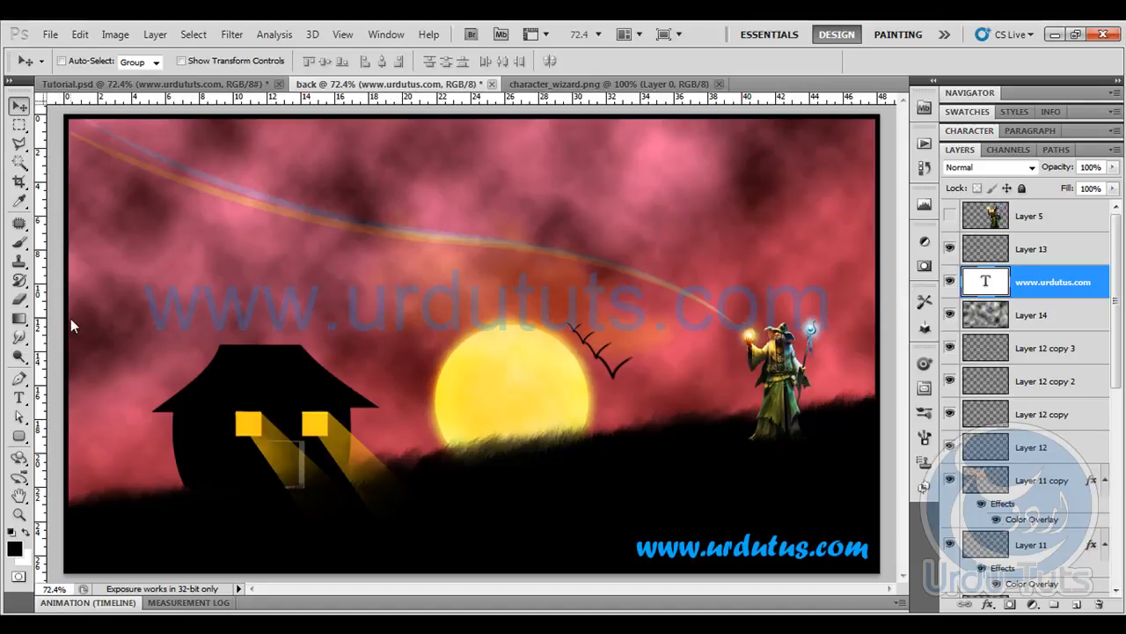
{"action": "left_click", "coordinate": [19, 241]}
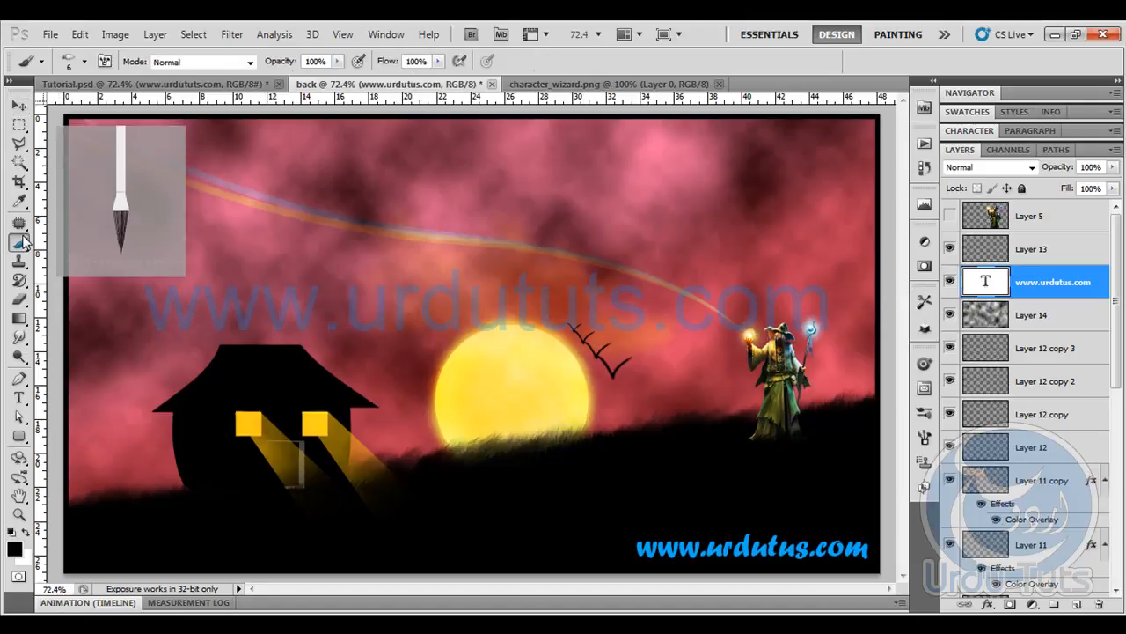
{"action": "left_click", "coordinate": [18, 105]}
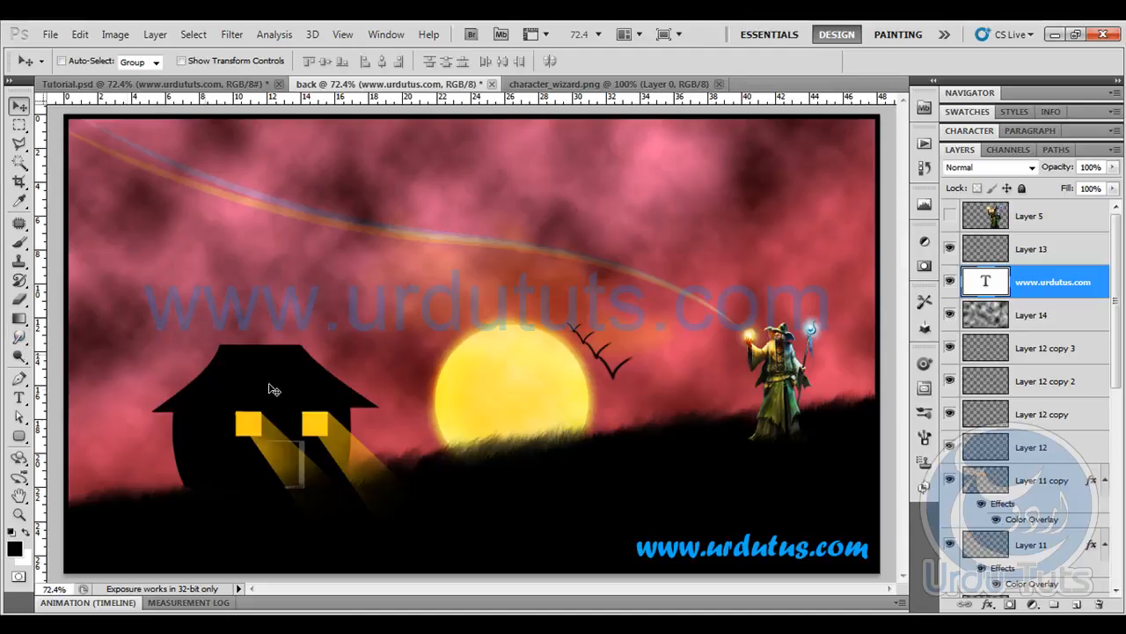
{"action": "key", "text": "b"}
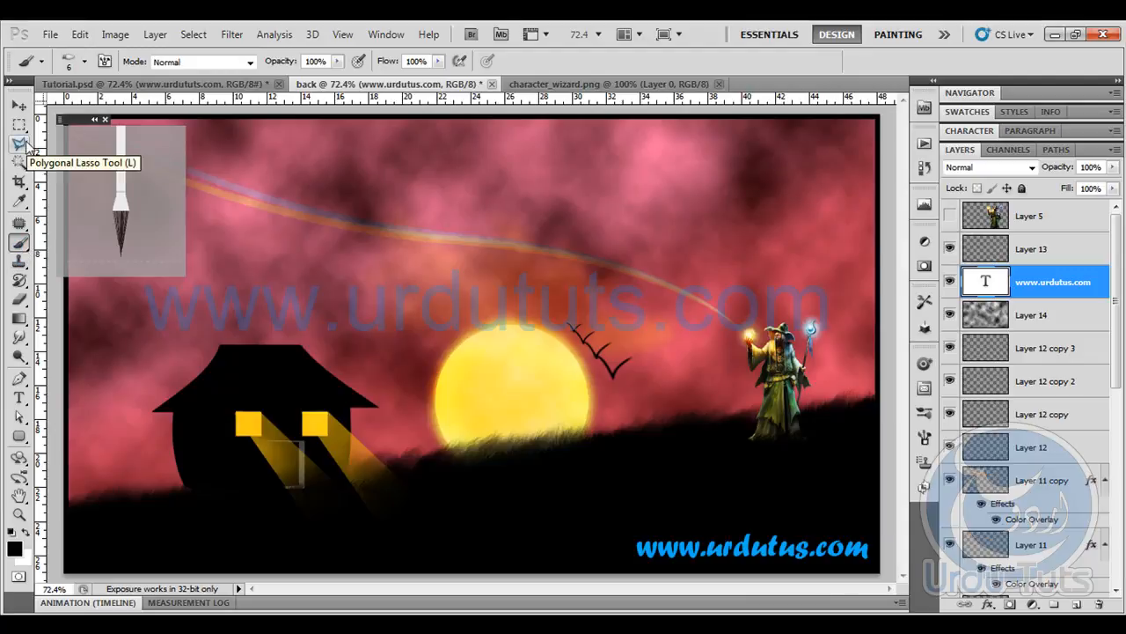
{"action": "right_click", "coordinate": [21, 340]}
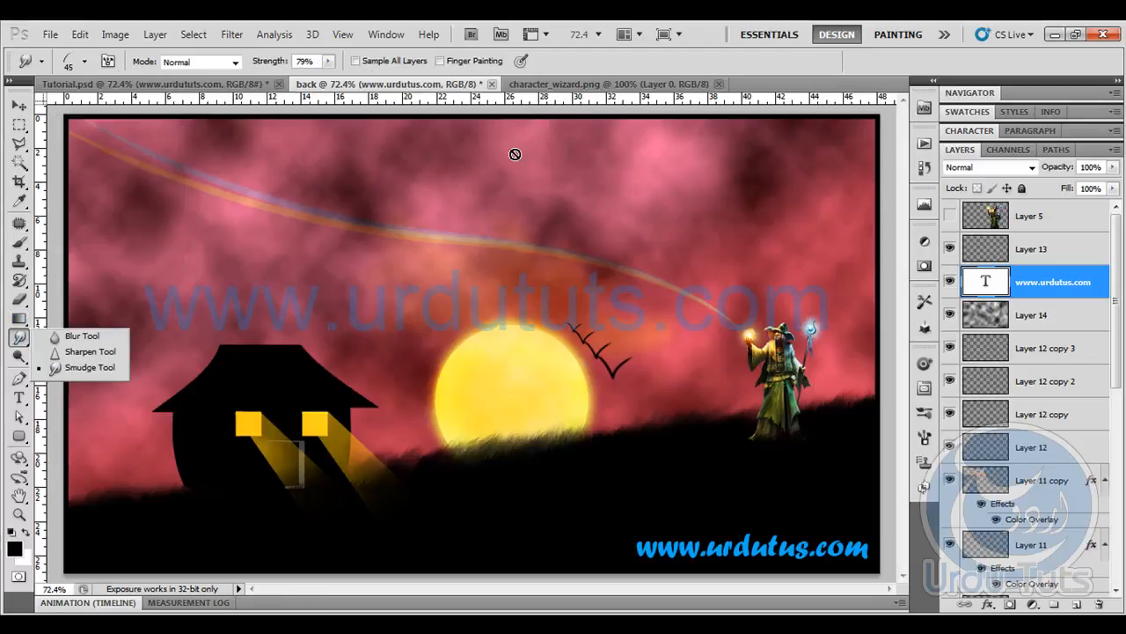
{"action": "left_click", "coordinate": [601, 62]}
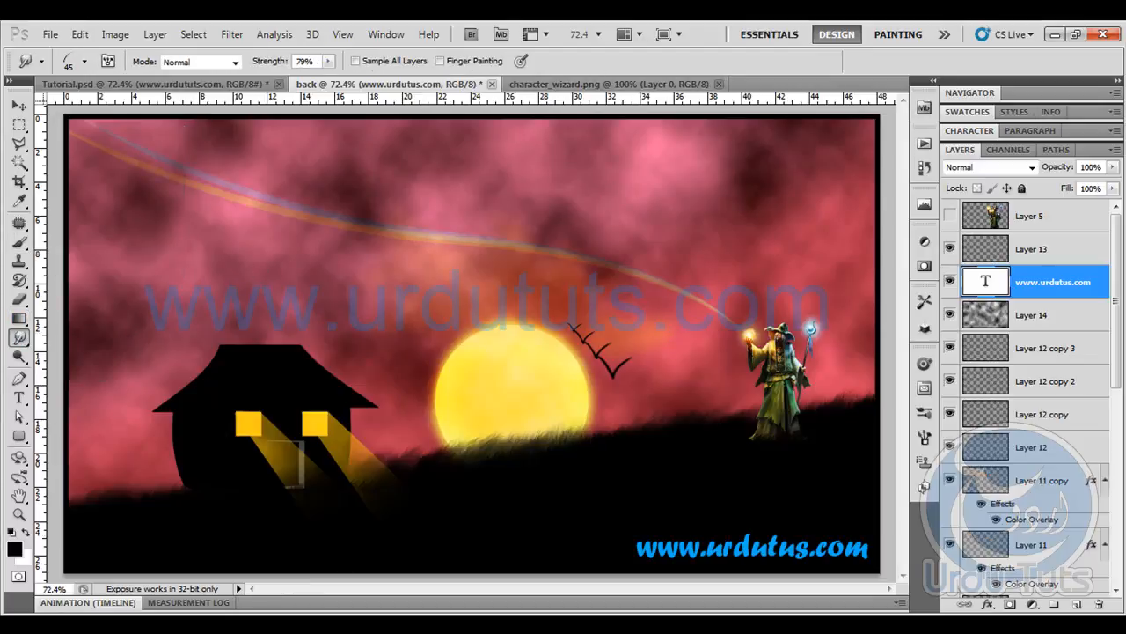
- Switch to the web browser and bring up the open urdututs.com page
{"action": "key", "text": "alt+Tab"}
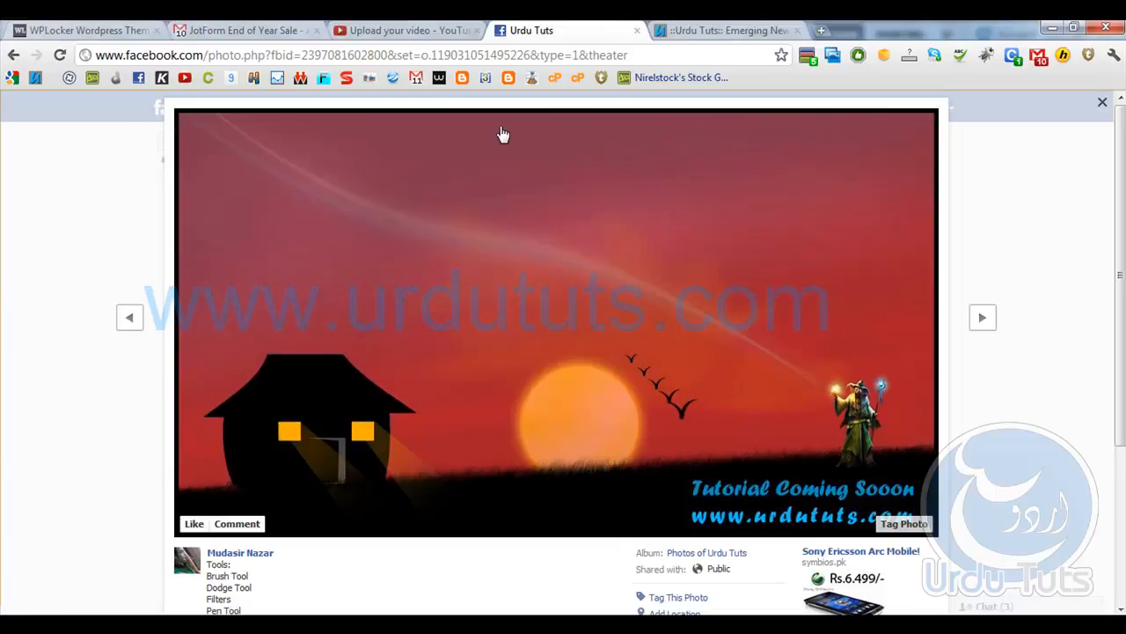
{"action": "left_click", "coordinate": [687, 28]}
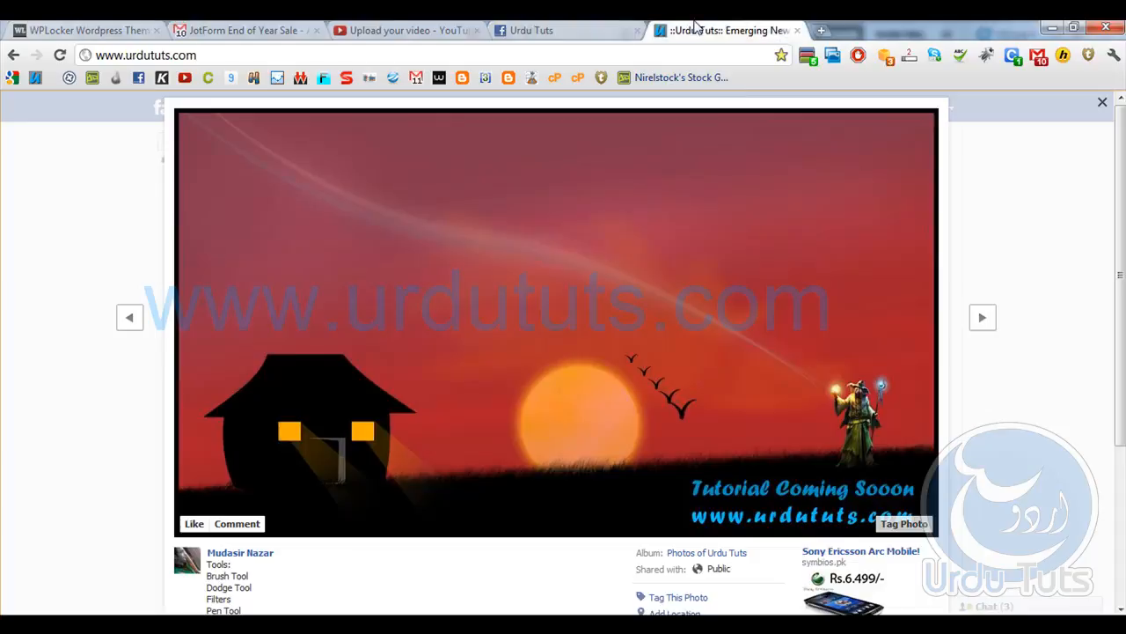
- Look over the urdututs.com home page and return to its header
{"action": "scroll", "coordinate": [90, 215], "scroll_direction": "down", "scroll_amount": 3}
{"action": "scroll", "coordinate": [90, 216], "scroll_direction": "up", "scroll_amount": 3}
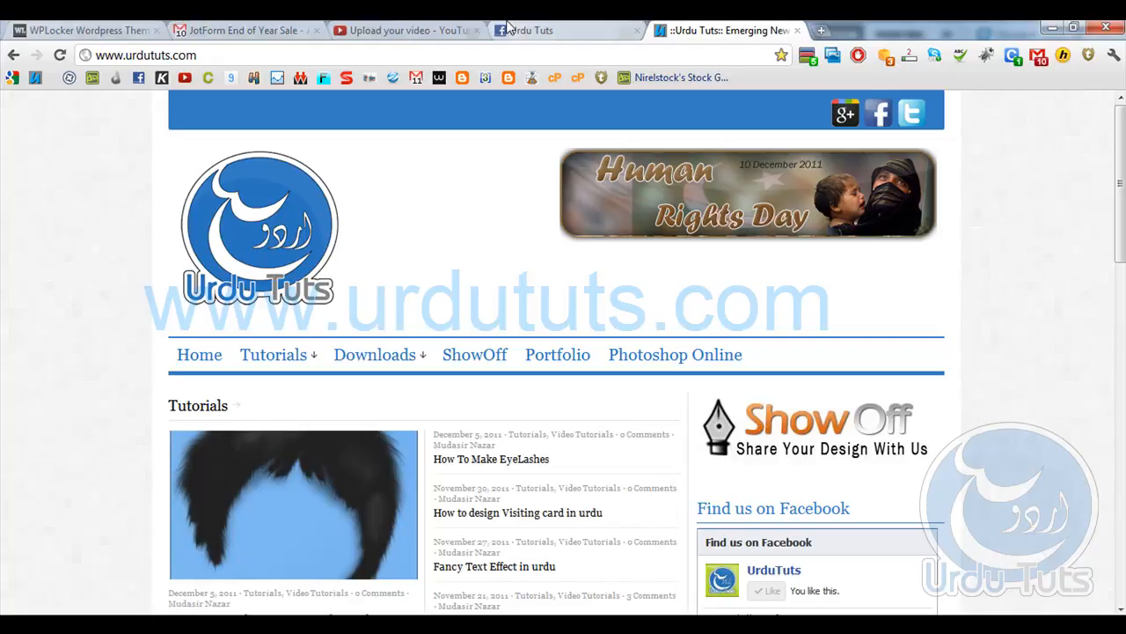
- Close the enlarged sunset photo on the open Facebook page to show the Urdu Tuts group, and activate the Facebook search
{"action": "left_click", "coordinate": [611, 29]}
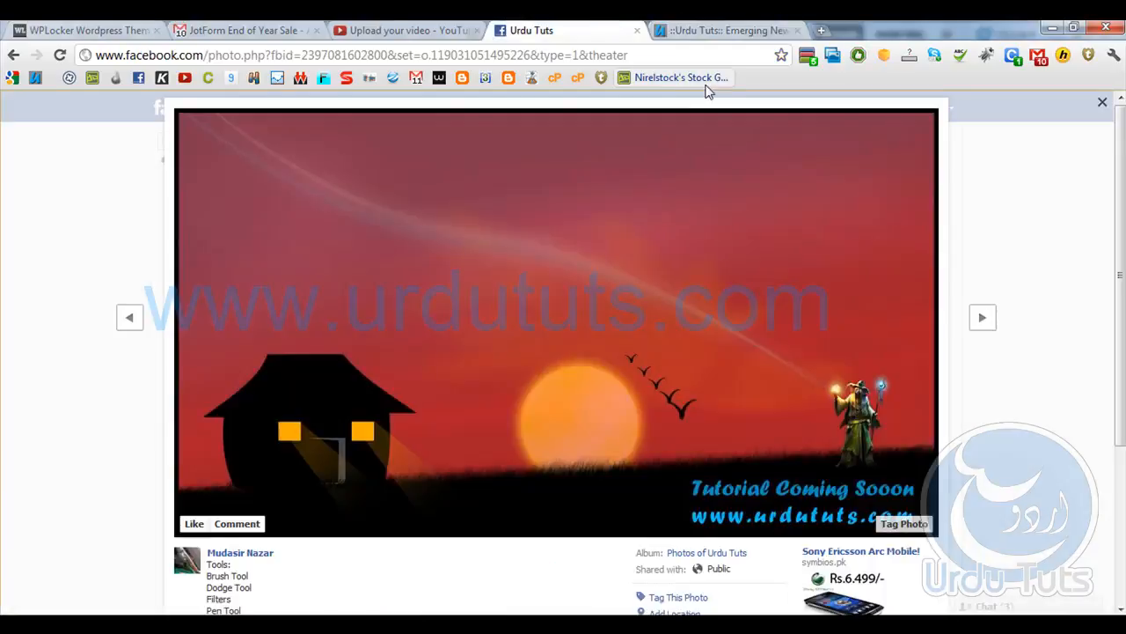
{"action": "left_click", "coordinate": [1102, 103]}
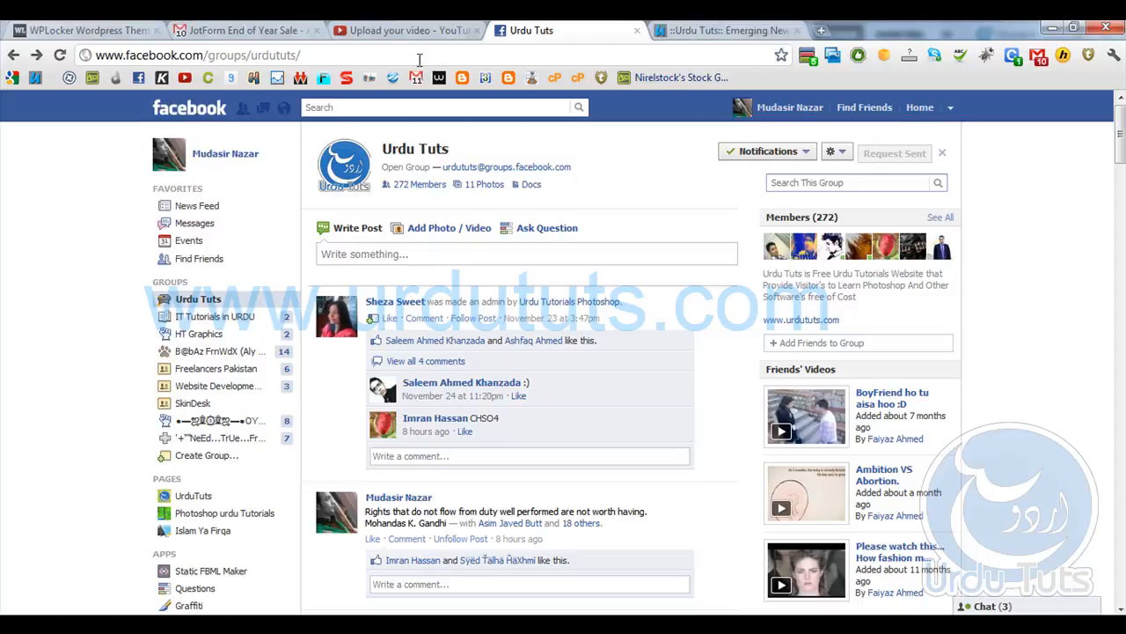
{"action": "left_click", "coordinate": [353, 107]}
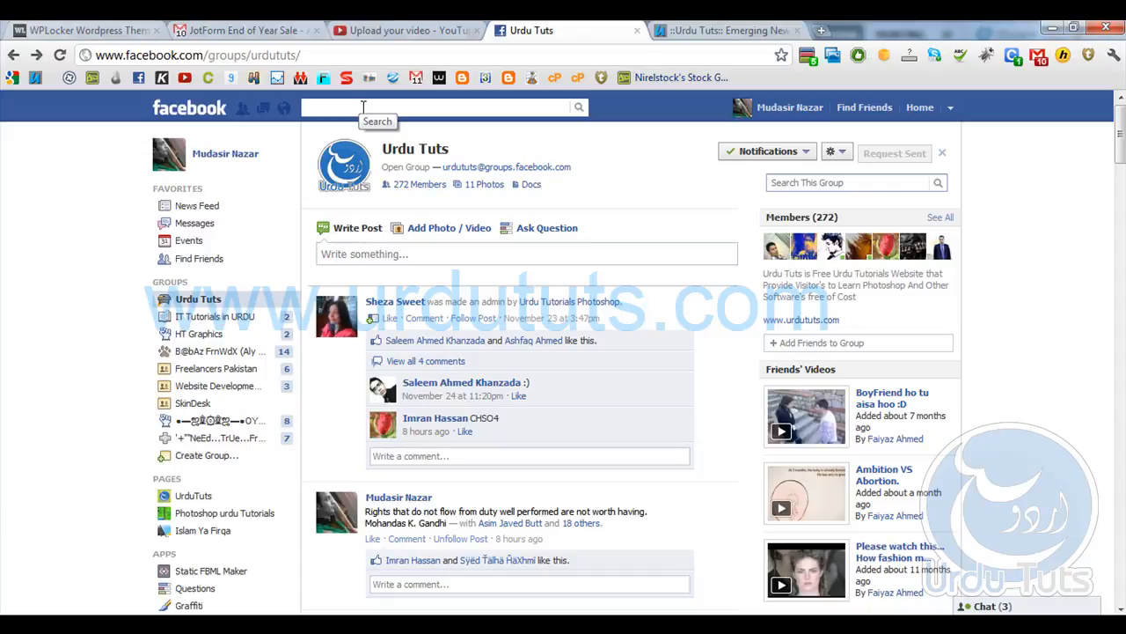
{"action": "left_click", "coordinate": [363, 106]}
- Return to the open urdututs.com page and view its Tutorials section
{"action": "left_click", "coordinate": [717, 30]}
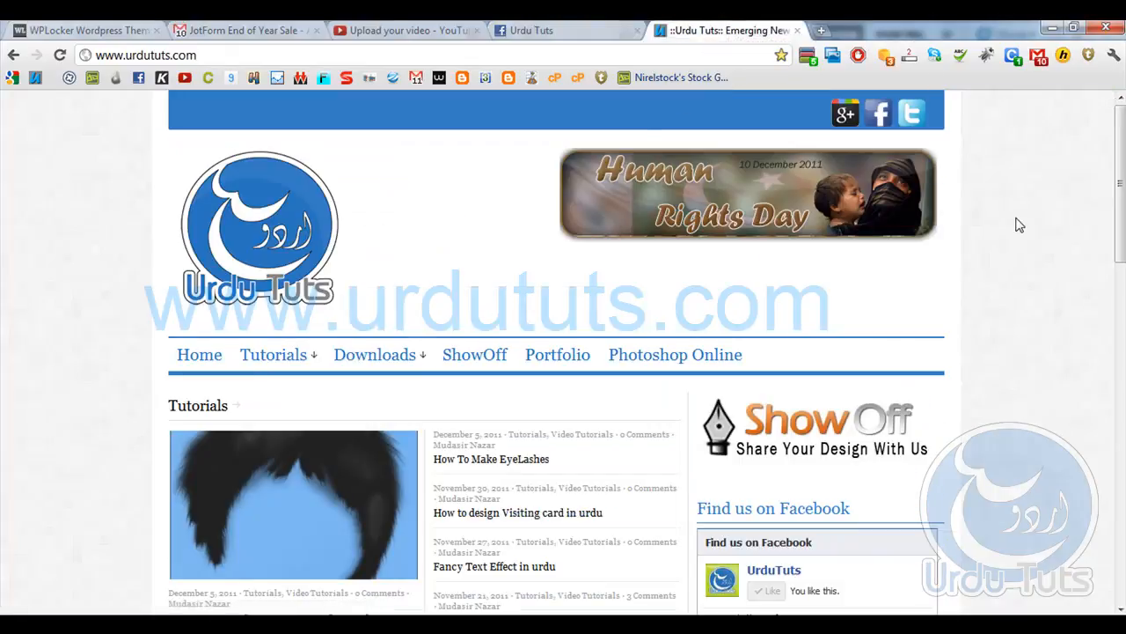
{"action": "scroll", "coordinate": [1018, 225], "scroll_direction": "down", "scroll_amount": 2}
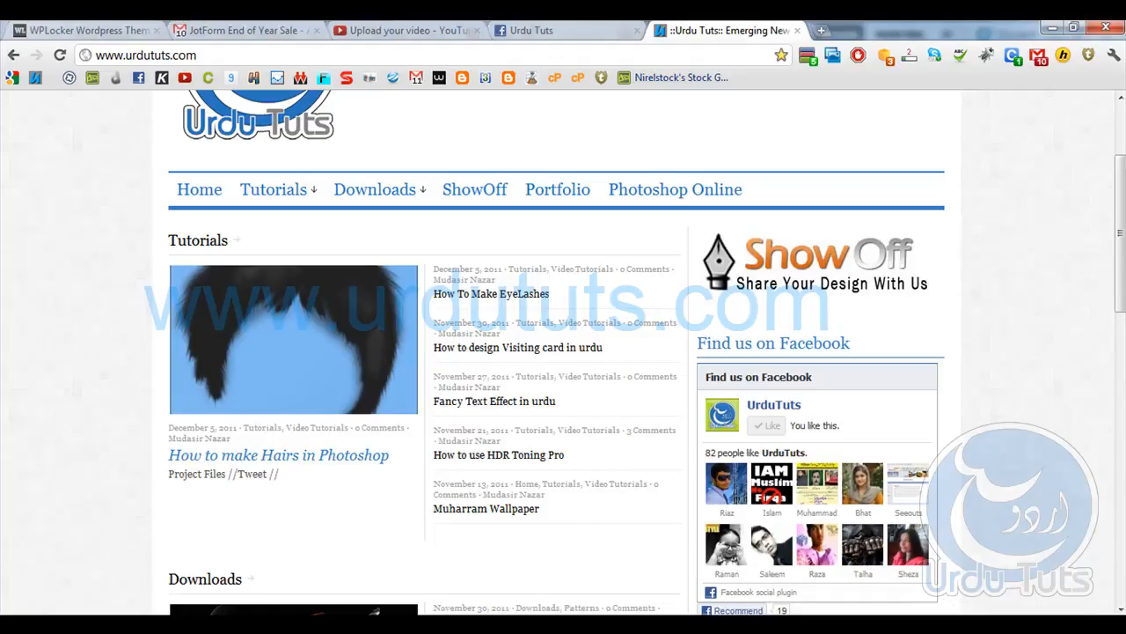
{"action": "left_click", "coordinate": [959, 626]}
{"action": "right_click", "coordinate": [928, 548]}
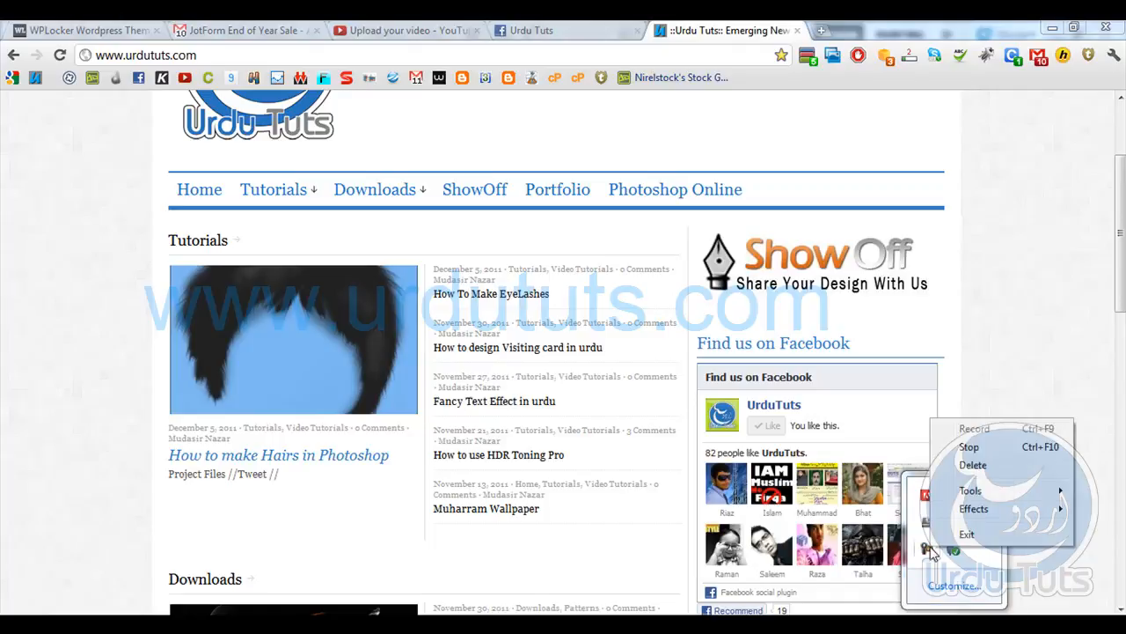